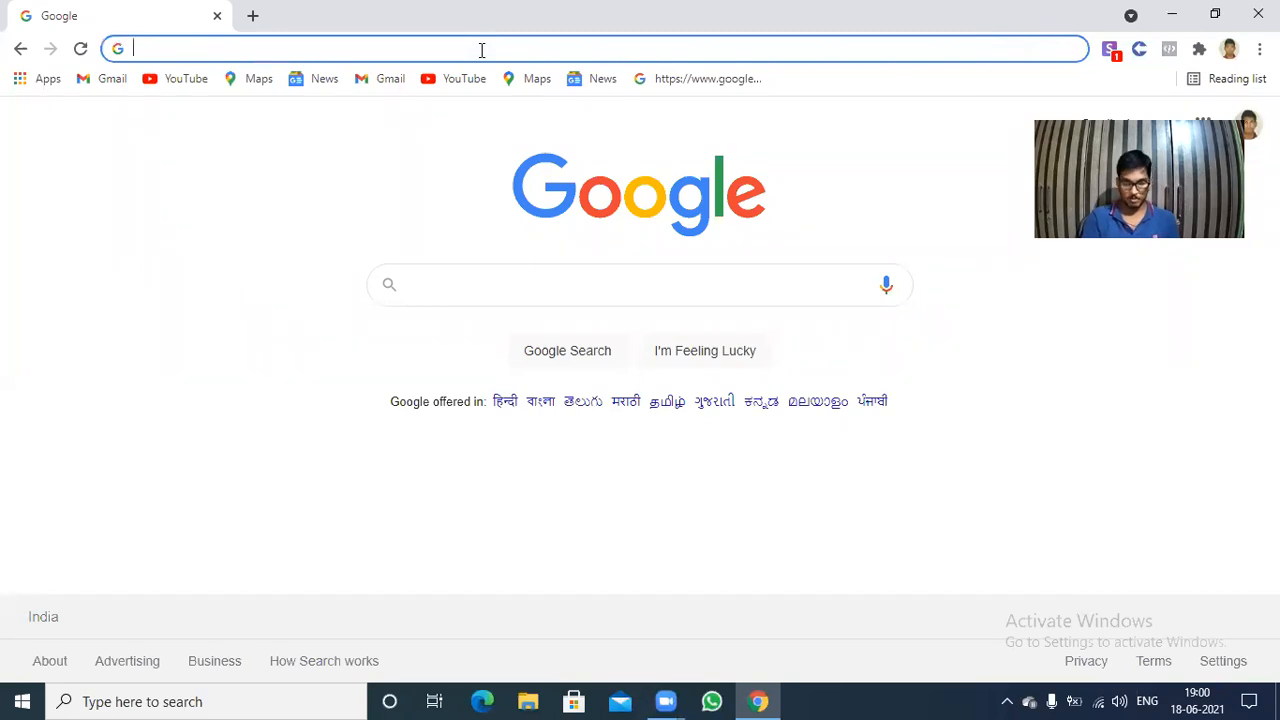
Open the WordPress blog's wp-admin page and log in with the saved credentials.
{"action": "type", "text": "singha"}
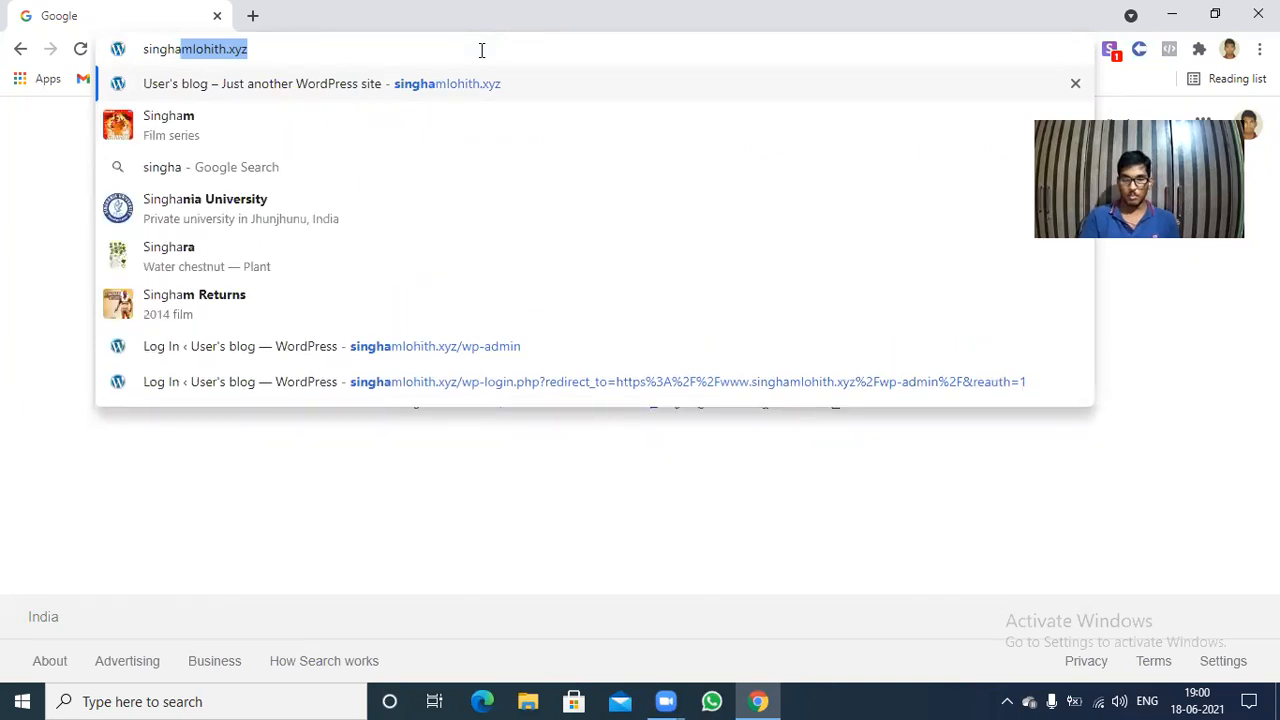
{"action": "key", "text": "Return"}
{"action": "left_click", "coordinate": [481, 49]}
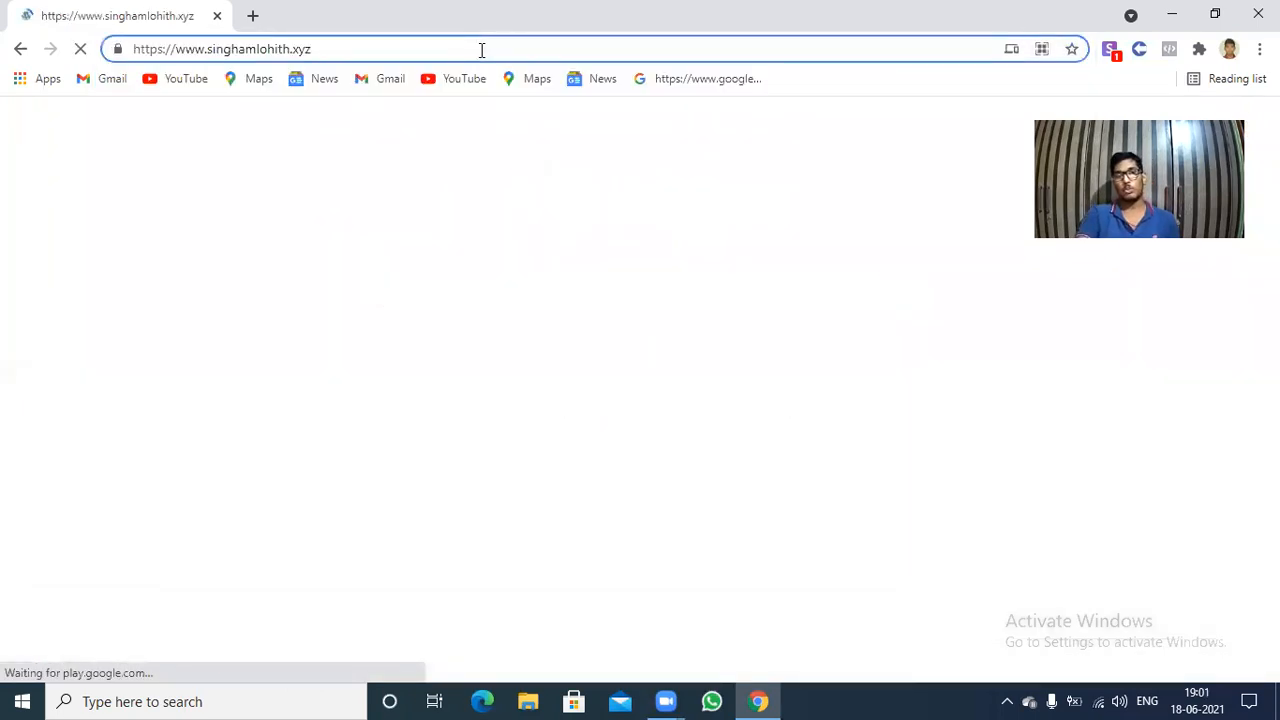
{"action": "type", "text": "/wp"}
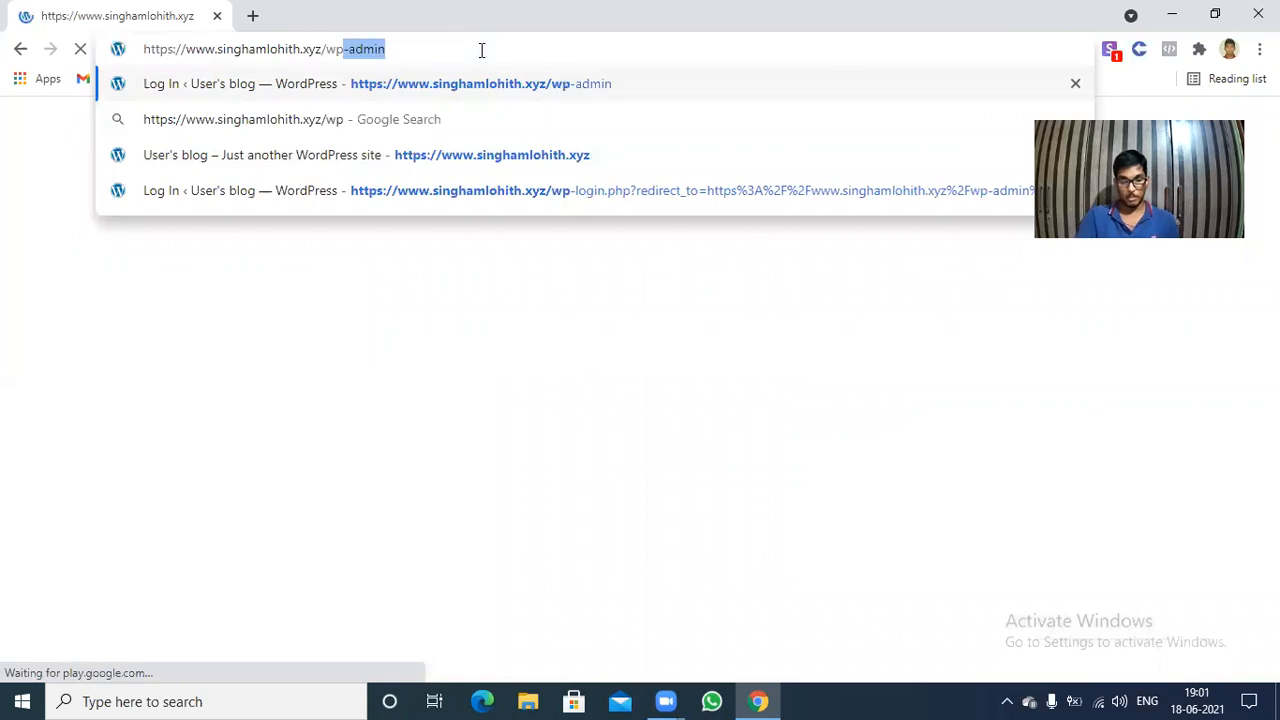
{"action": "key", "text": "Return"}
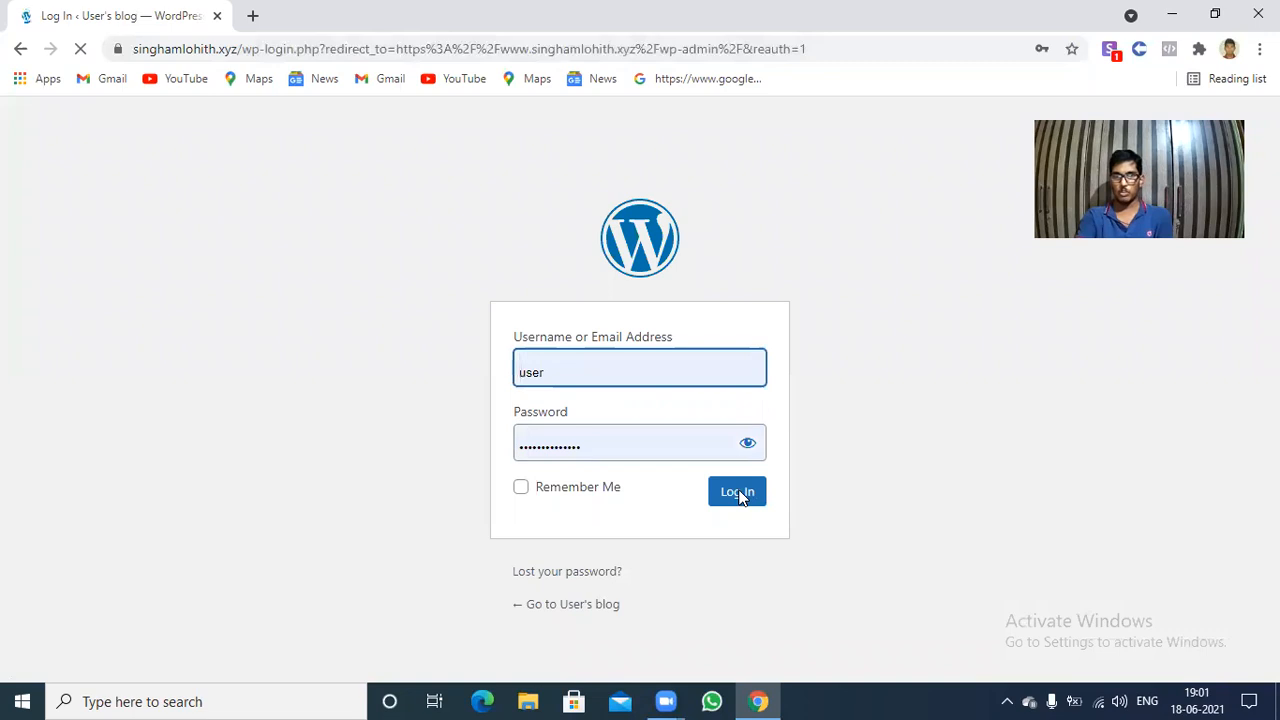
{"action": "left_click", "coordinate": [869, 403]}
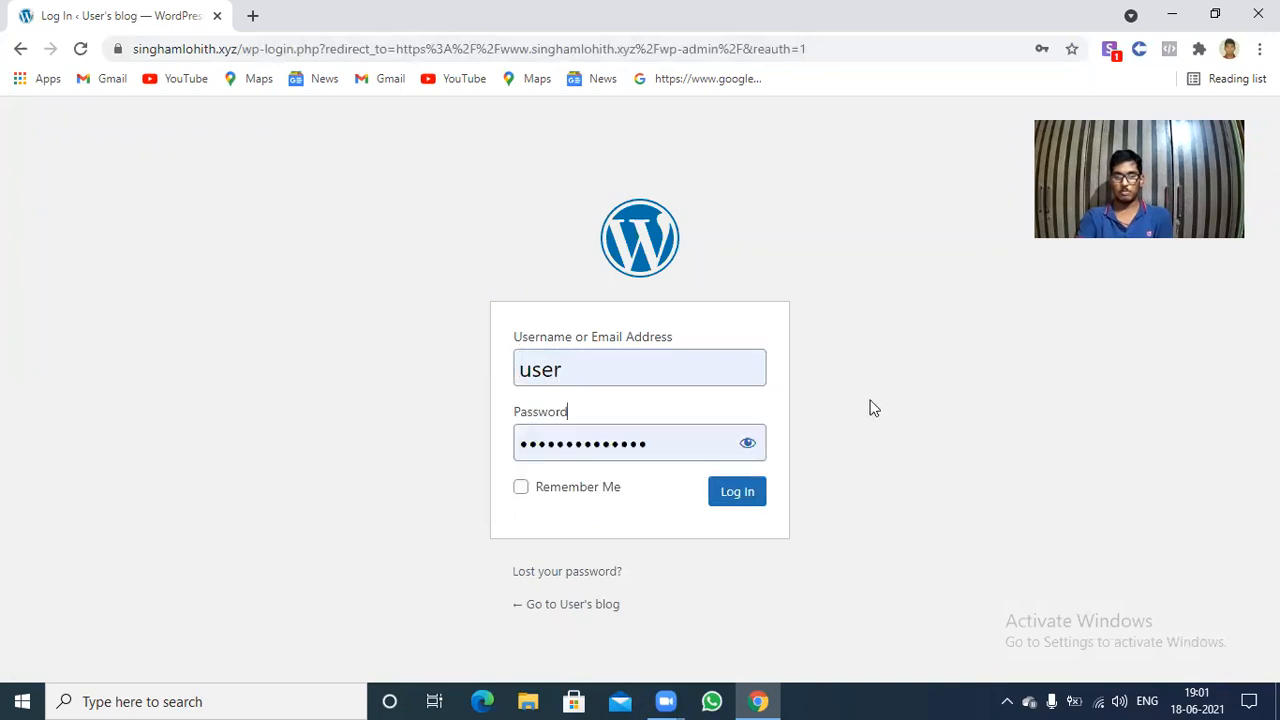
{"action": "left_click", "coordinate": [737, 491]}
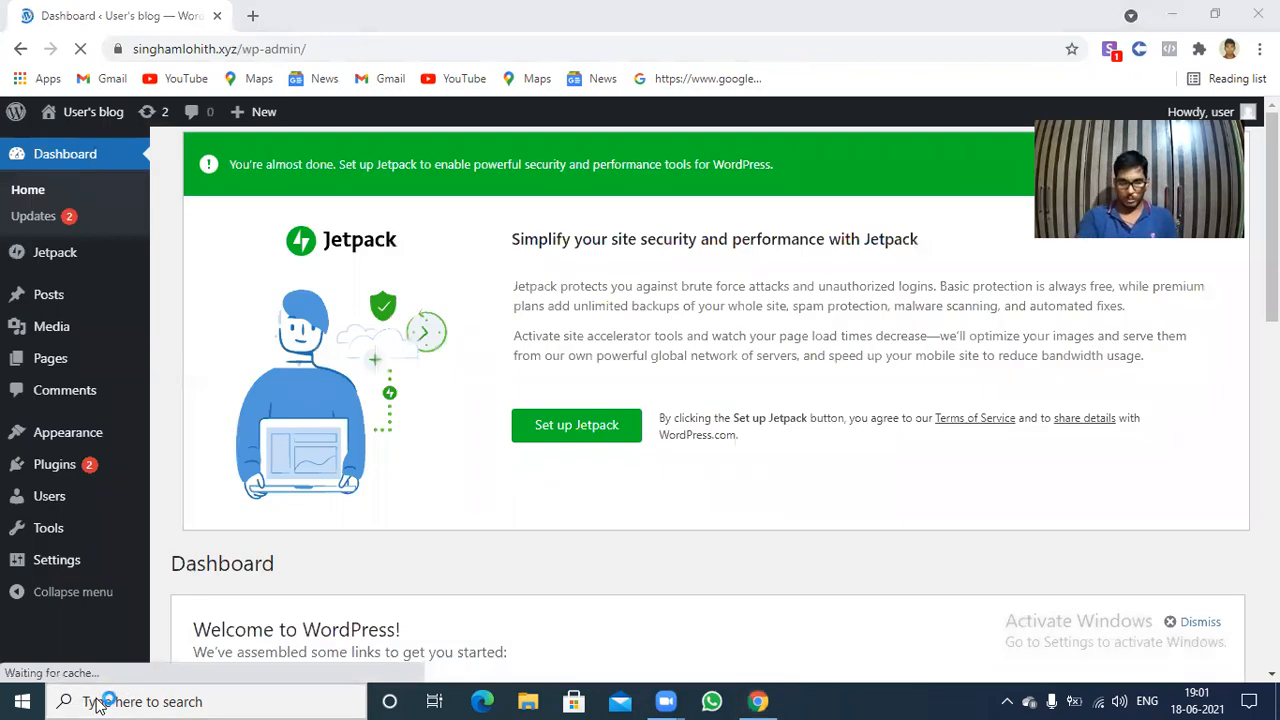
Open Notepad and start a numbered list with "1." in the blank document.
{"action": "left_click", "coordinate": [97, 697]}
{"action": "type", "text": "note"}
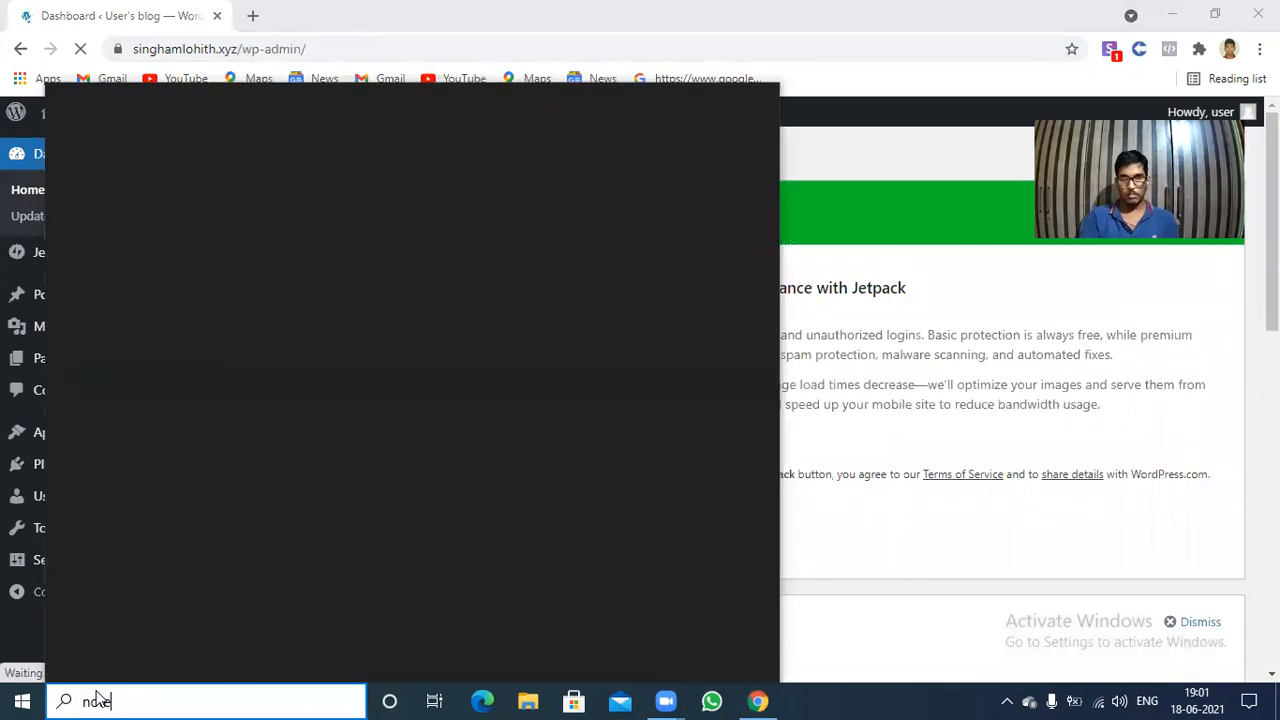
{"action": "type", "text": "pad"}
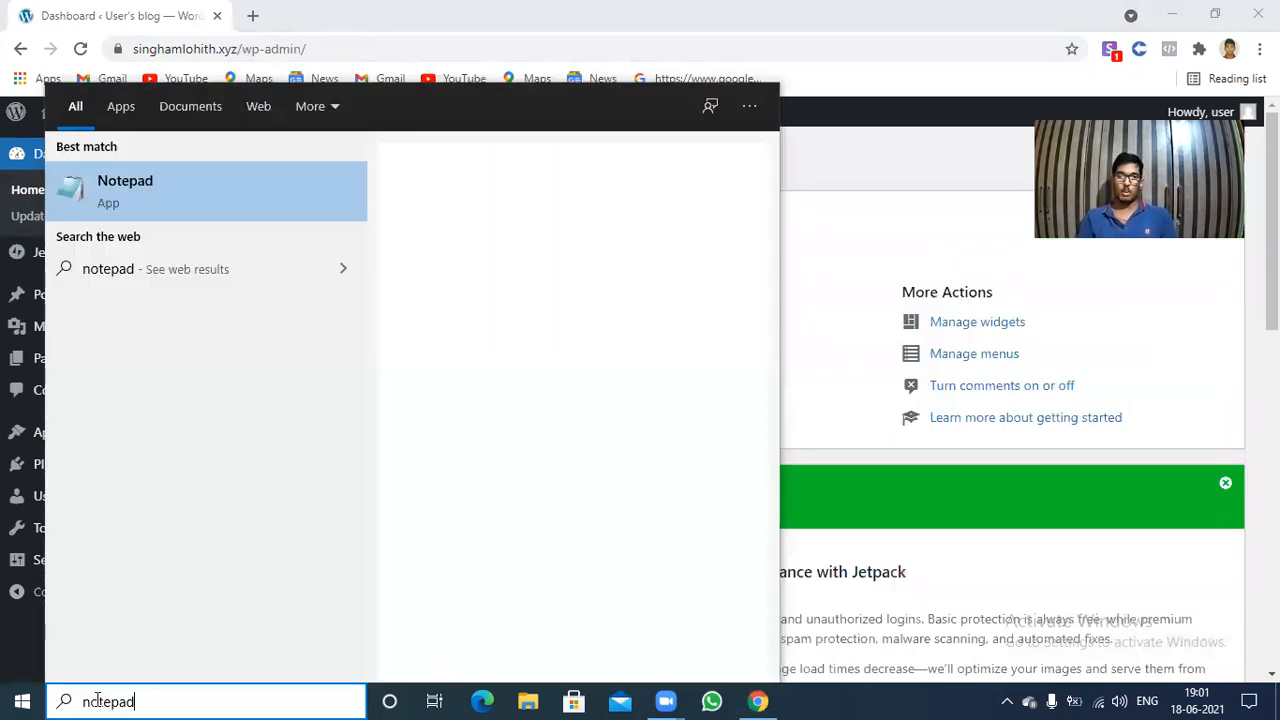
{"action": "key", "text": "Return"}
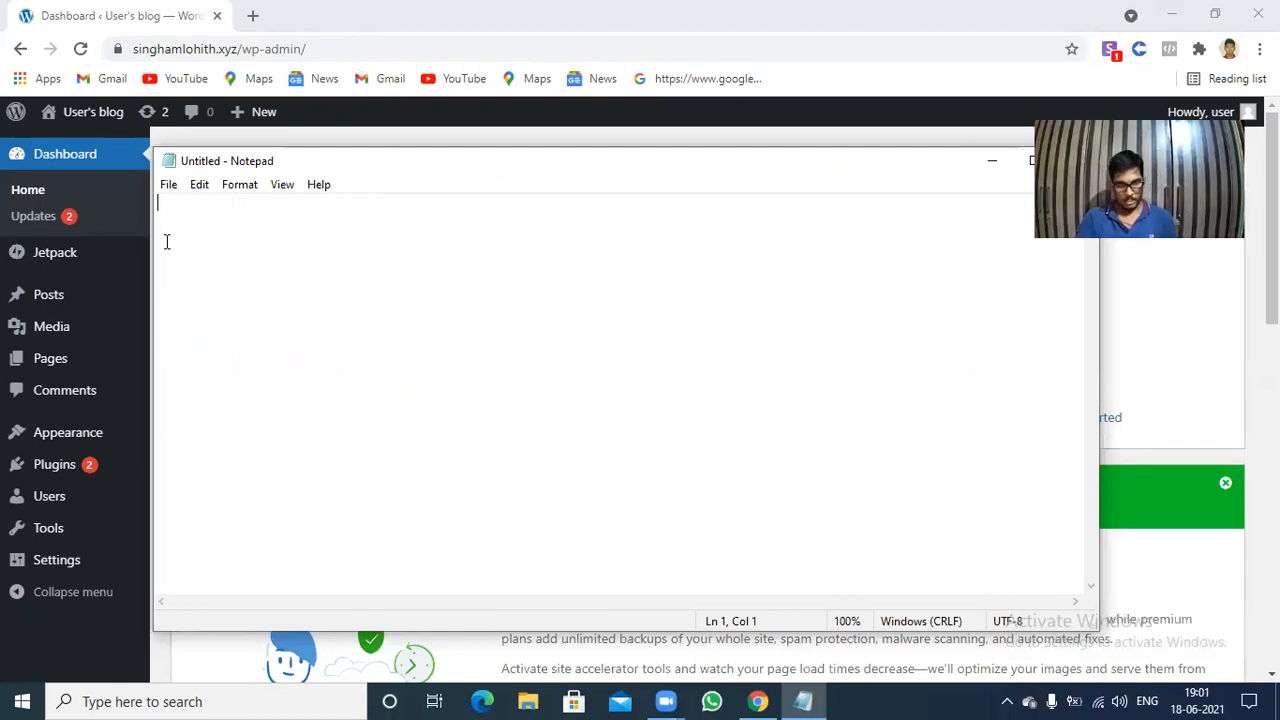
{"action": "type", "text": "1."}
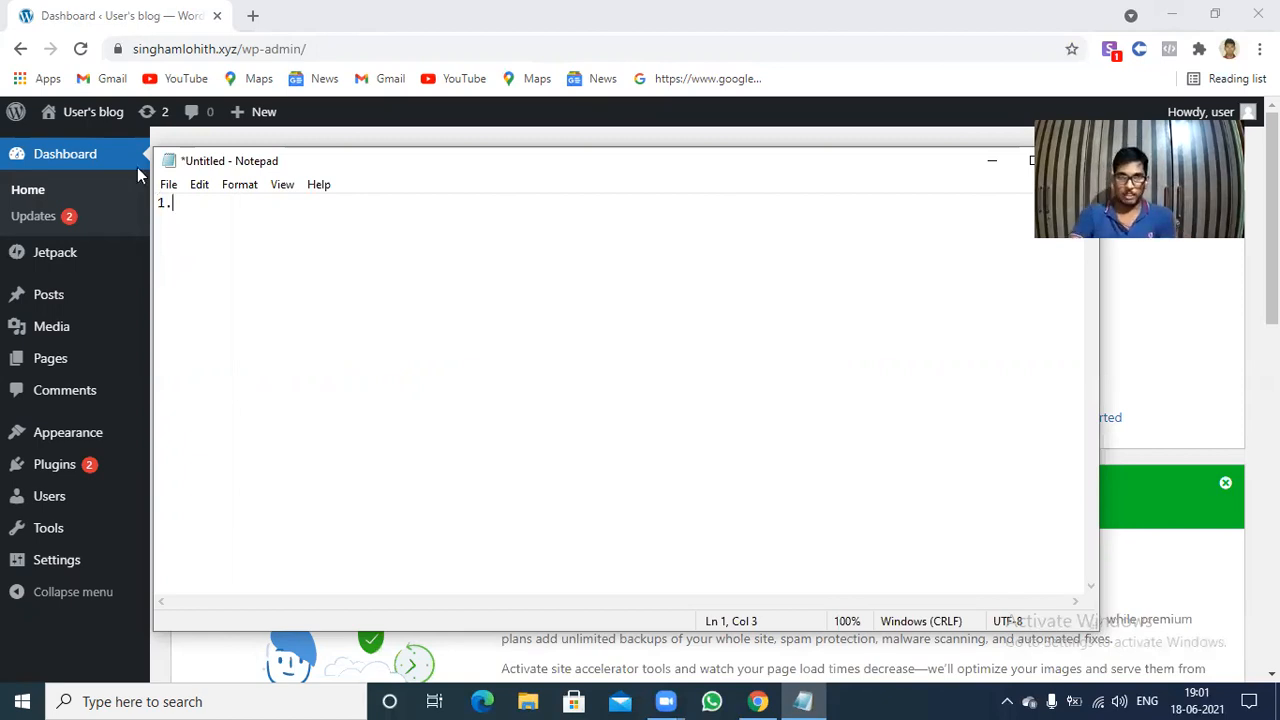
Switch to Chrome and open google.com in a new tab.
{"action": "left_click", "coordinate": [253, 17]}
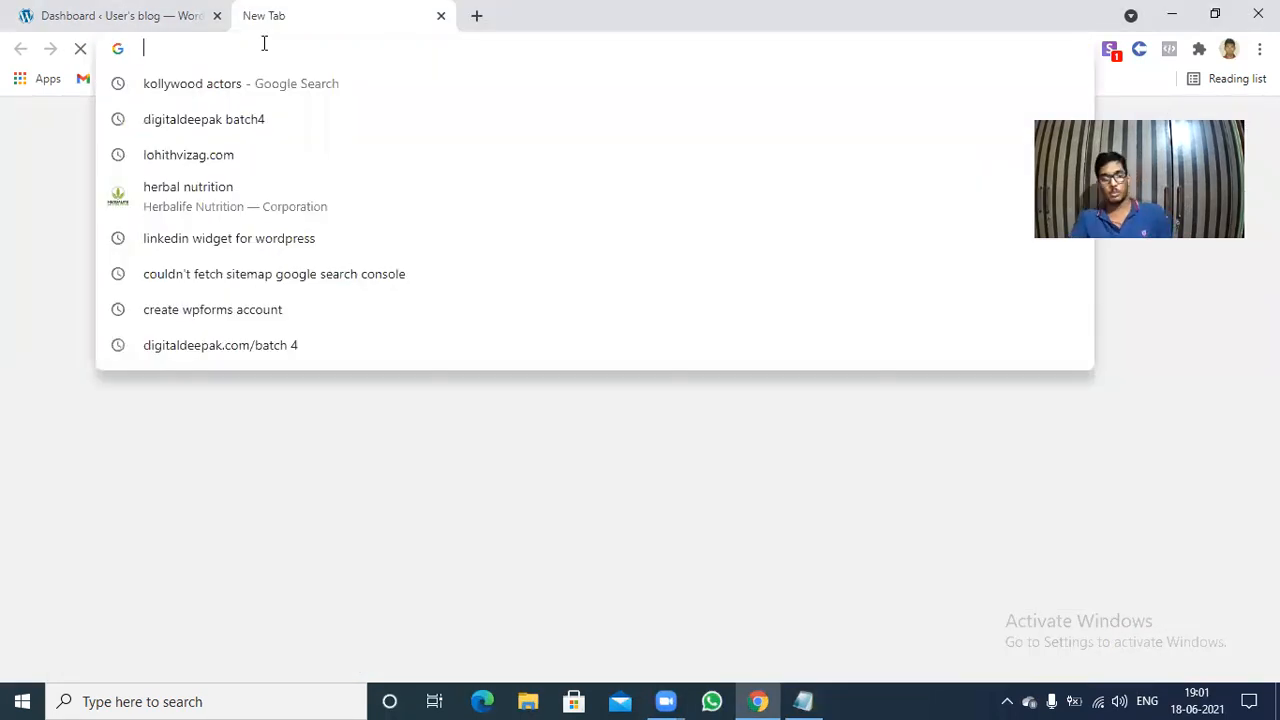
{"action": "type", "text": "g"}
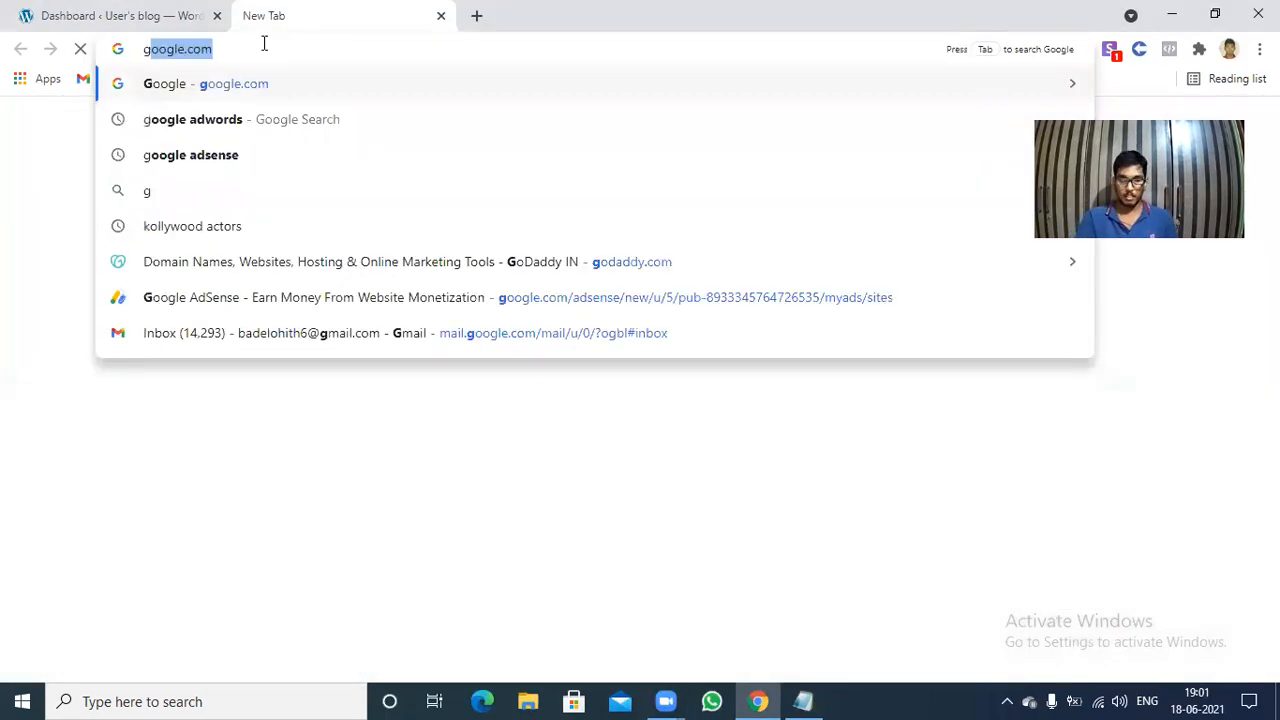
{"action": "type", "text": "oo"}
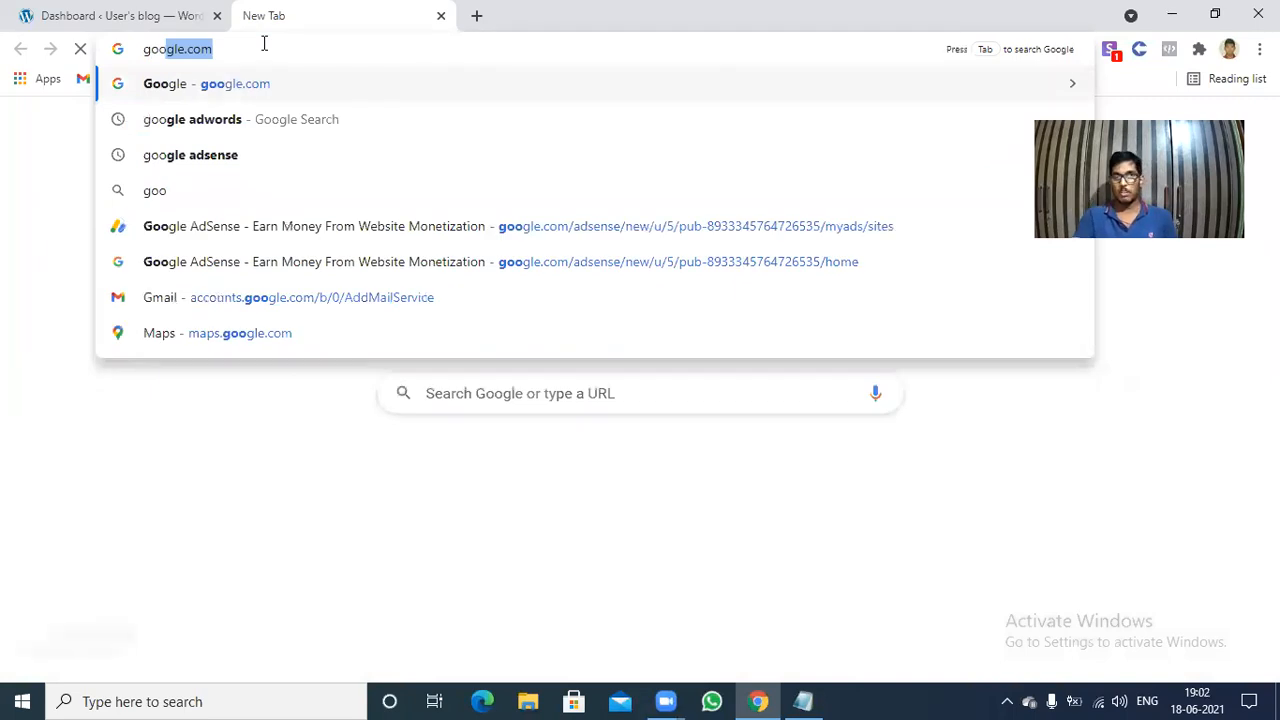
{"action": "key", "text": "Return"}
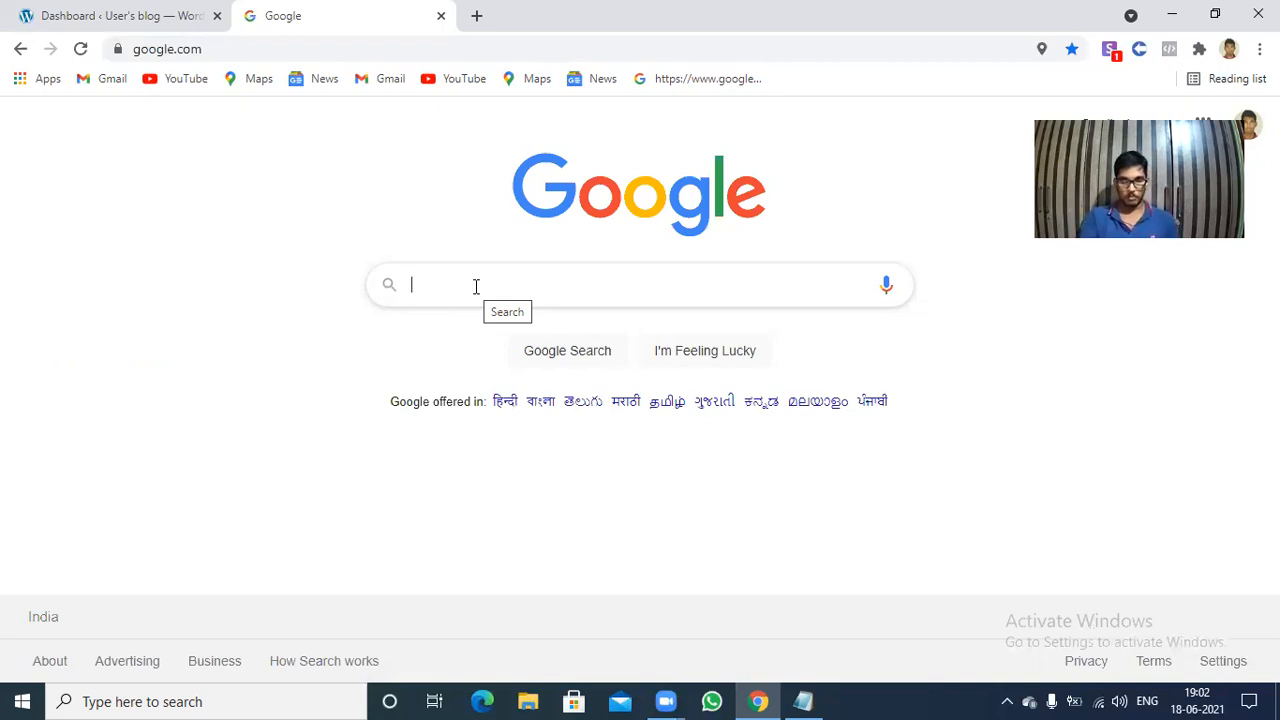
Search Google for "google search console".
{"action": "type", "text": "googl"}
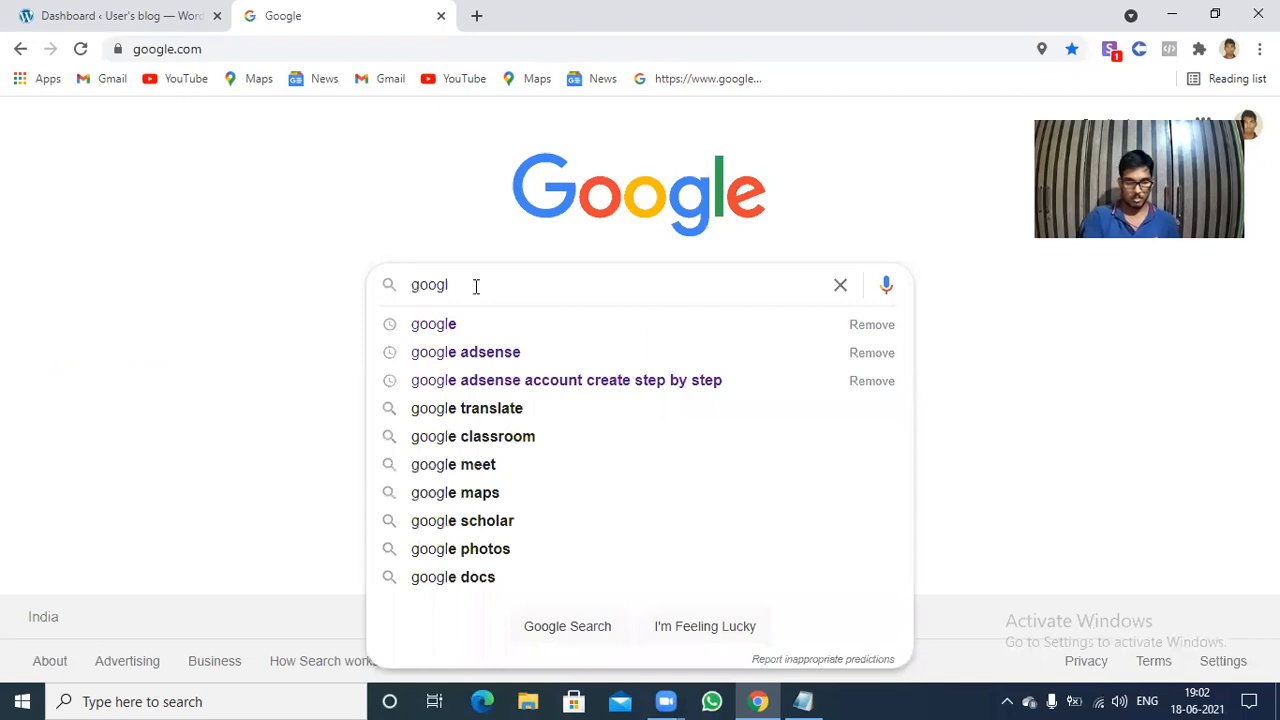
{"action": "type", "text": "e sewa"}
{"action": "key", "text": "BackSpace"}
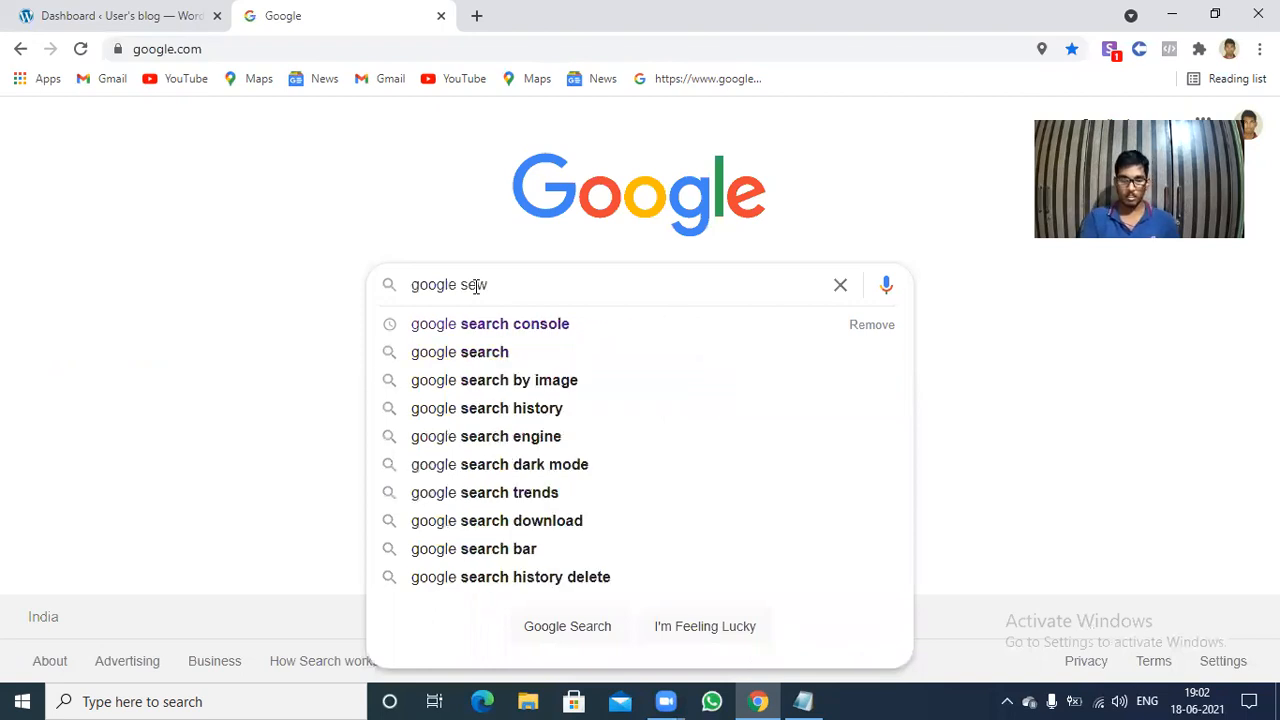
{"action": "key", "text": "BackSpace"}
{"action": "key", "text": "BackSpace"}
{"action": "type", "text": "ear"}
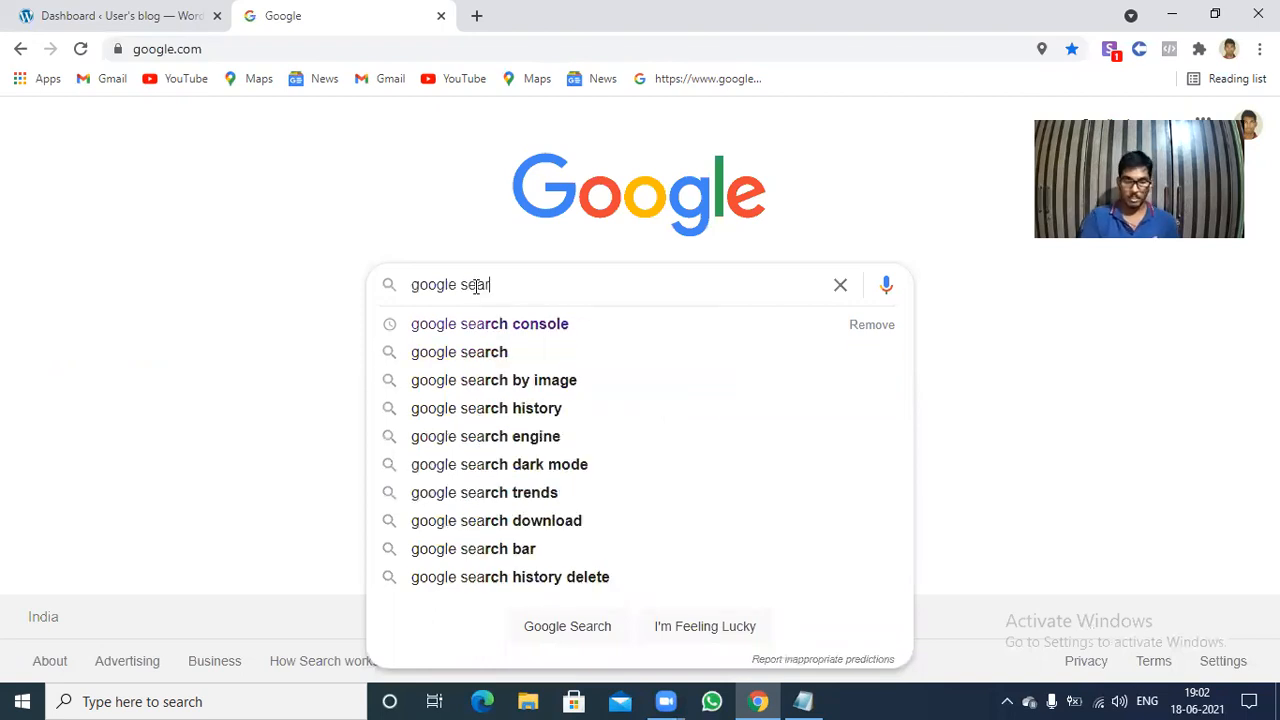
{"action": "type", "text": "ch "}
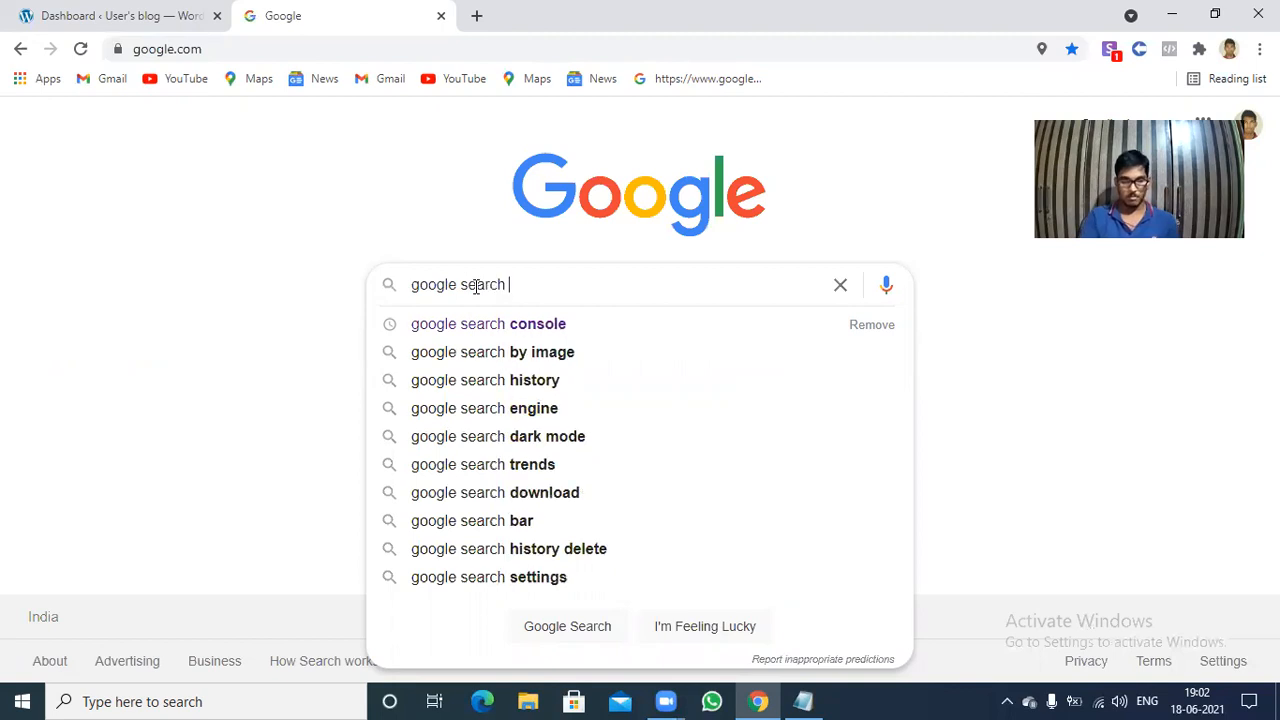
{"action": "type", "text": "console"}
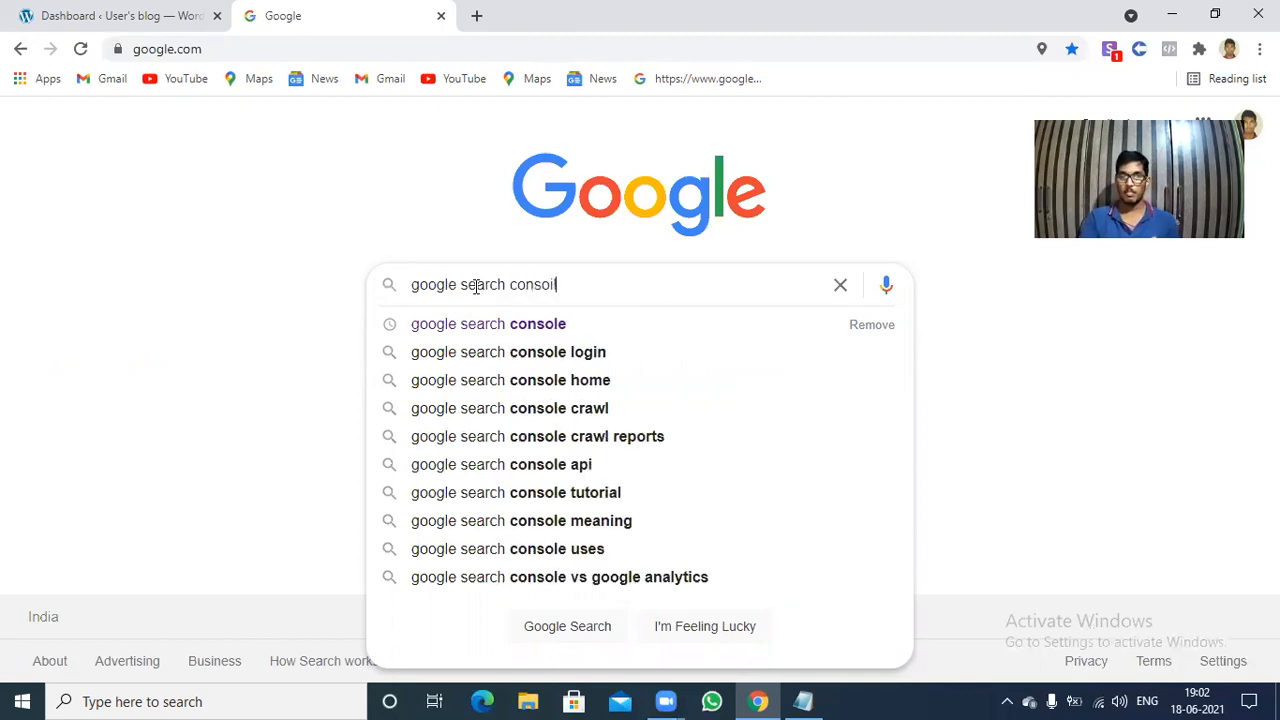
{"action": "key", "text": "BackSpace"}
{"action": "type", "text": "le"}
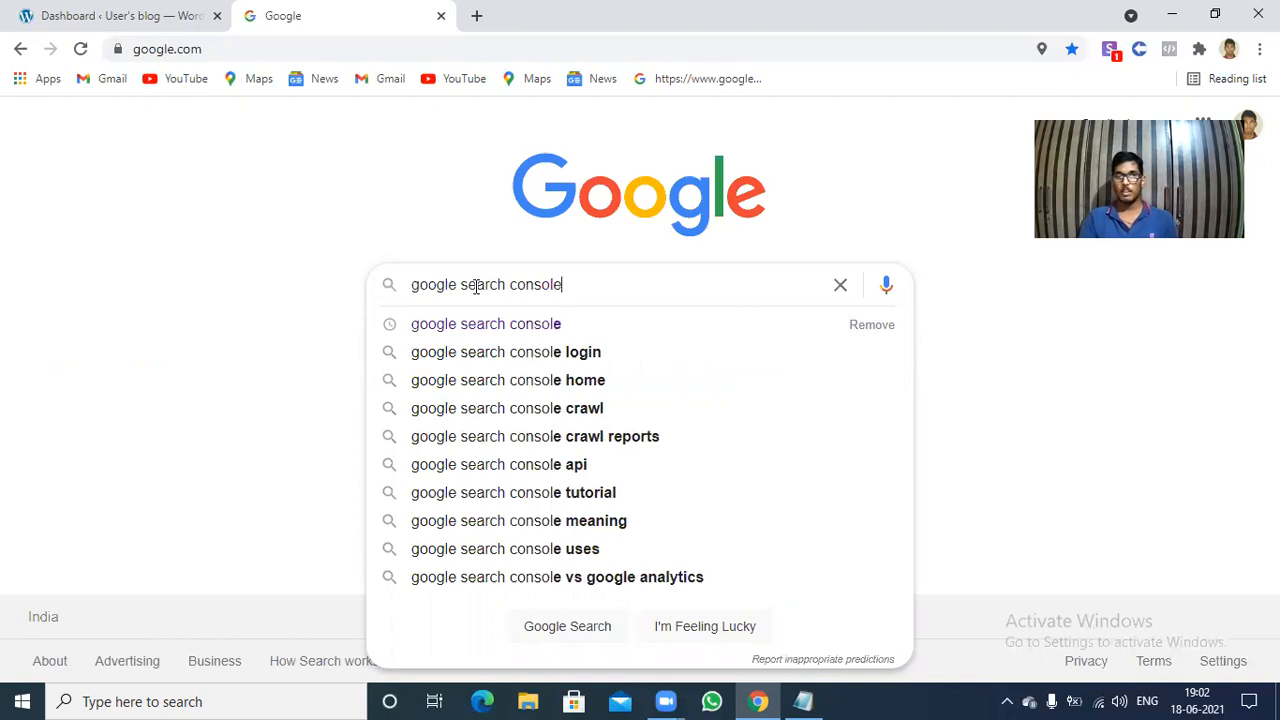
{"action": "key", "text": "Return"}
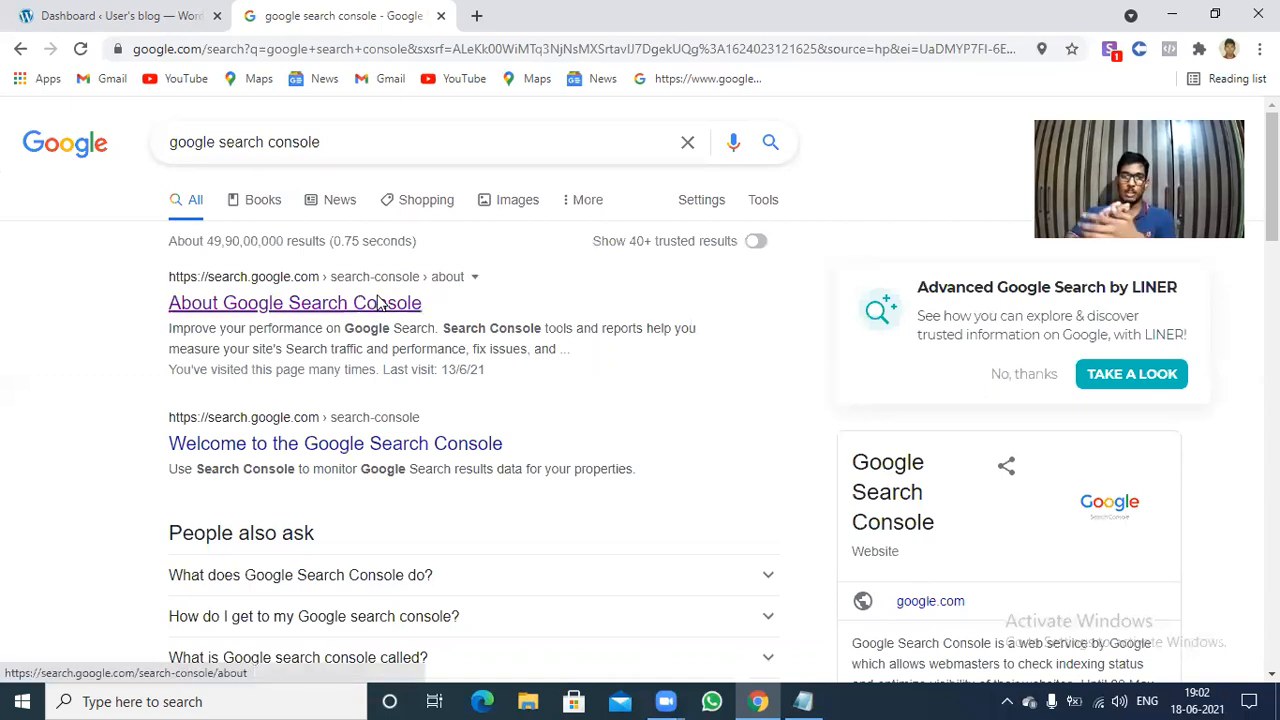
Start Search Console from the About Google Search Console result and switch to the other signed-in Google account.
{"action": "left_click", "coordinate": [378, 303]}
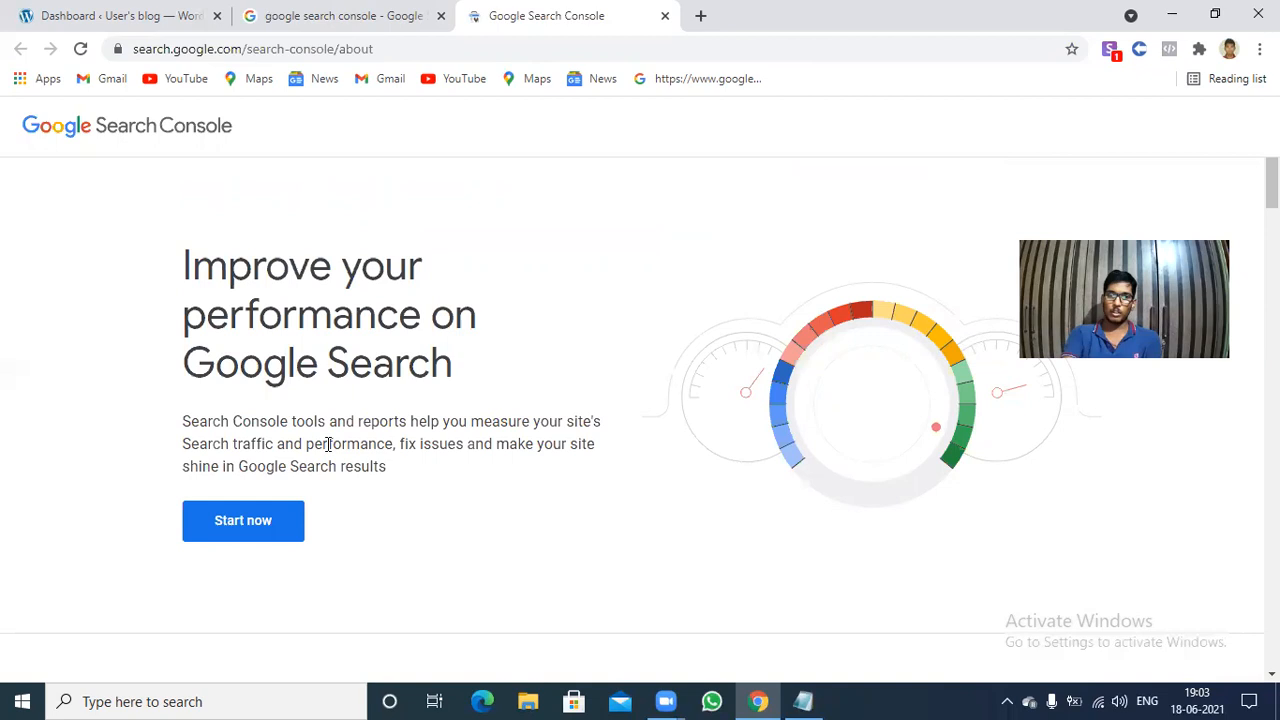
{"action": "left_click", "coordinate": [243, 521]}
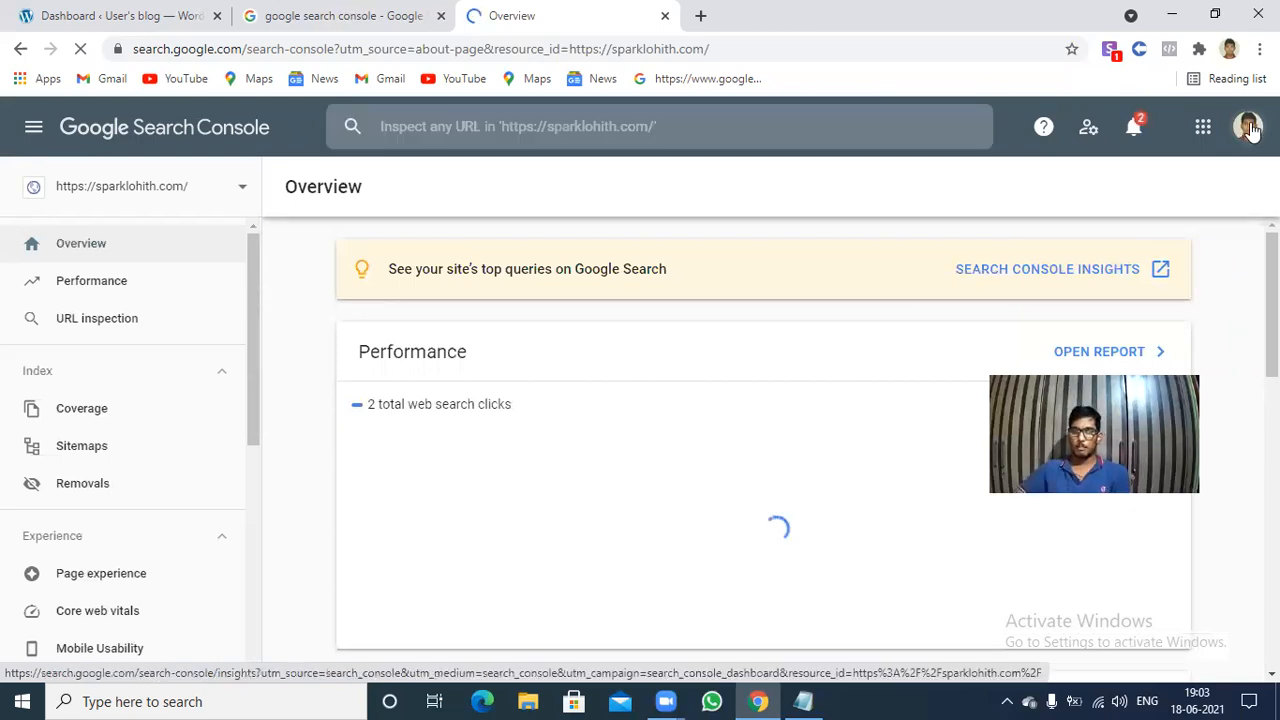
{"action": "left_click", "coordinate": [1248, 128]}
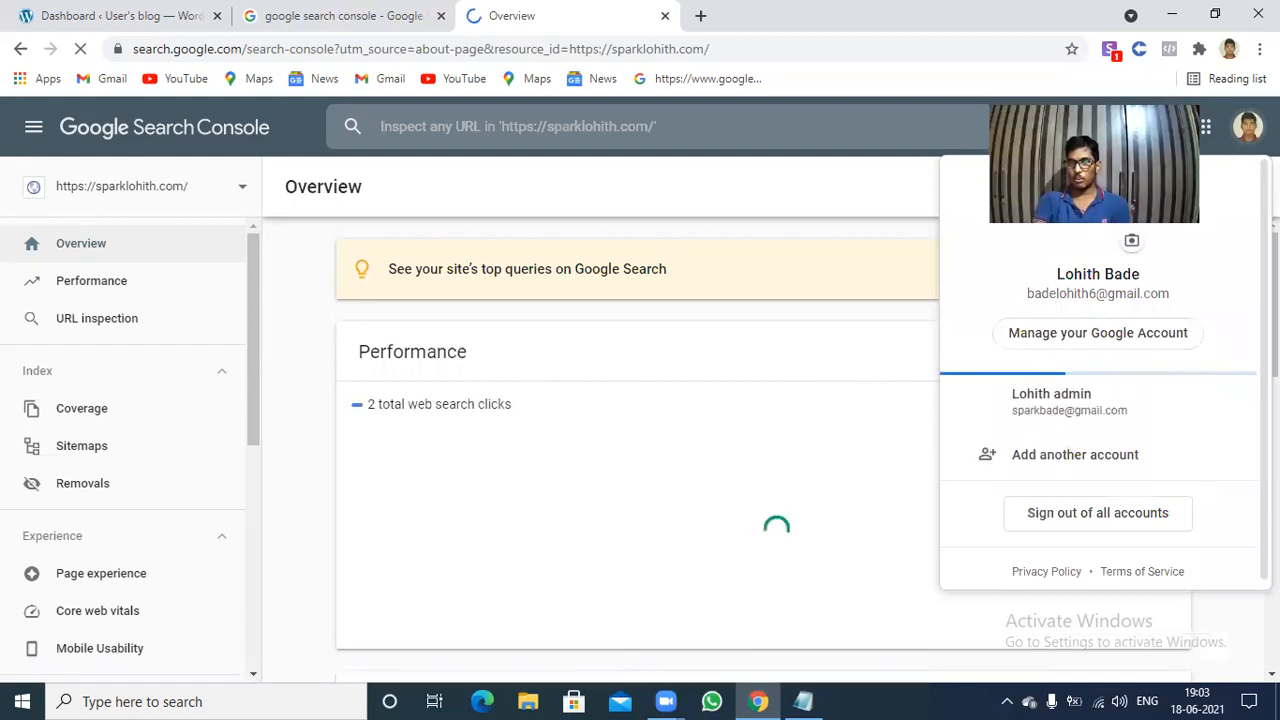
{"action": "left_click", "coordinate": [1060, 400]}
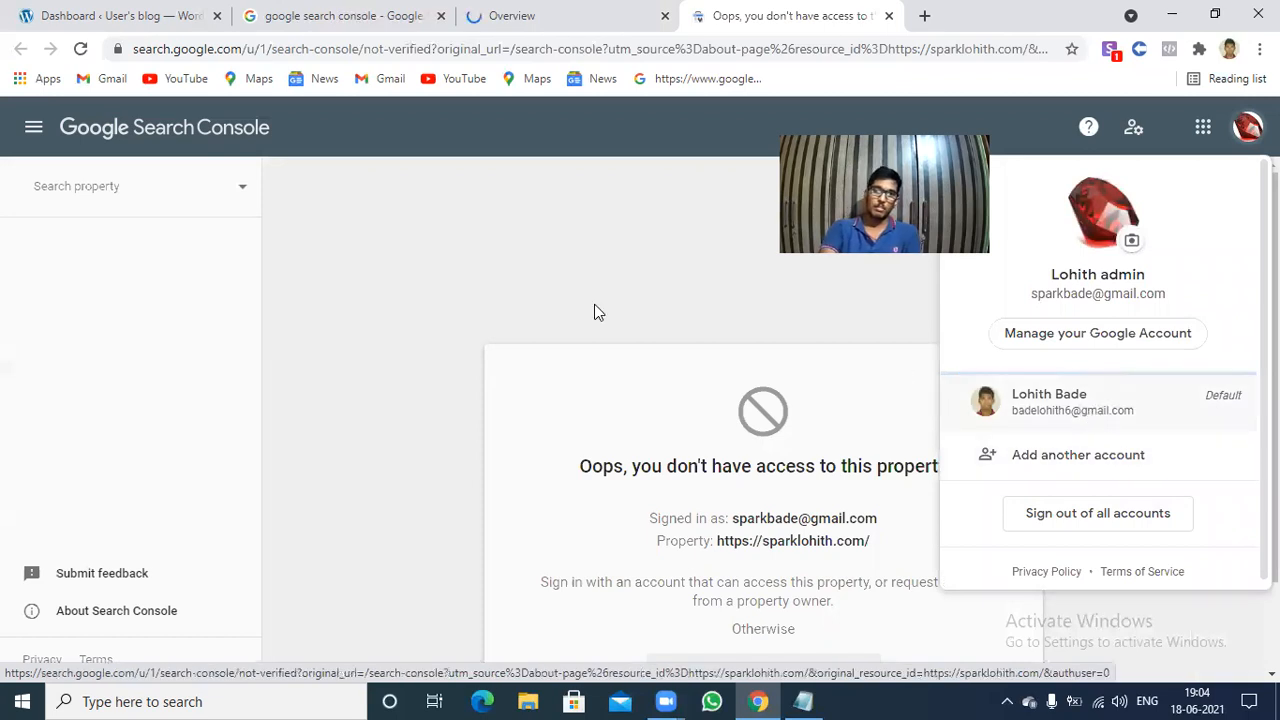
Begin adding another Google account and clear the prefilled e-mail address on the sign-in page.
{"action": "left_click", "coordinate": [1043, 460]}
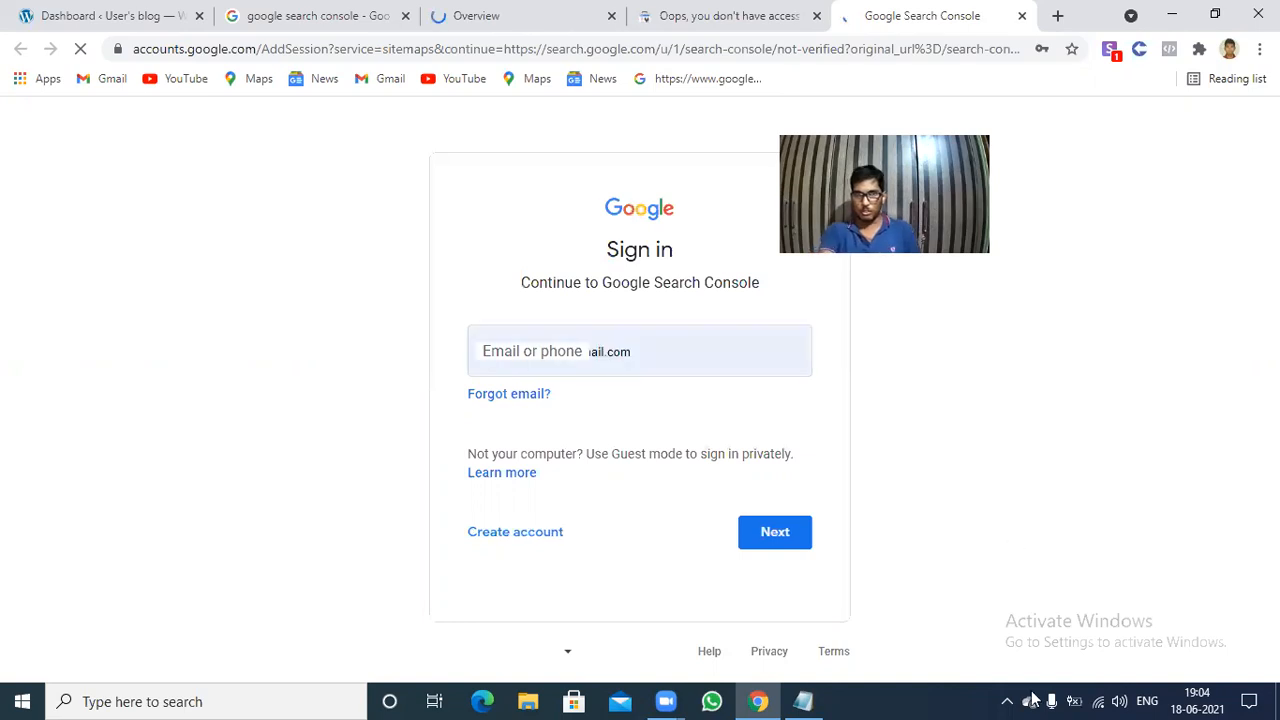
{"action": "left_click", "coordinate": [671, 347]}
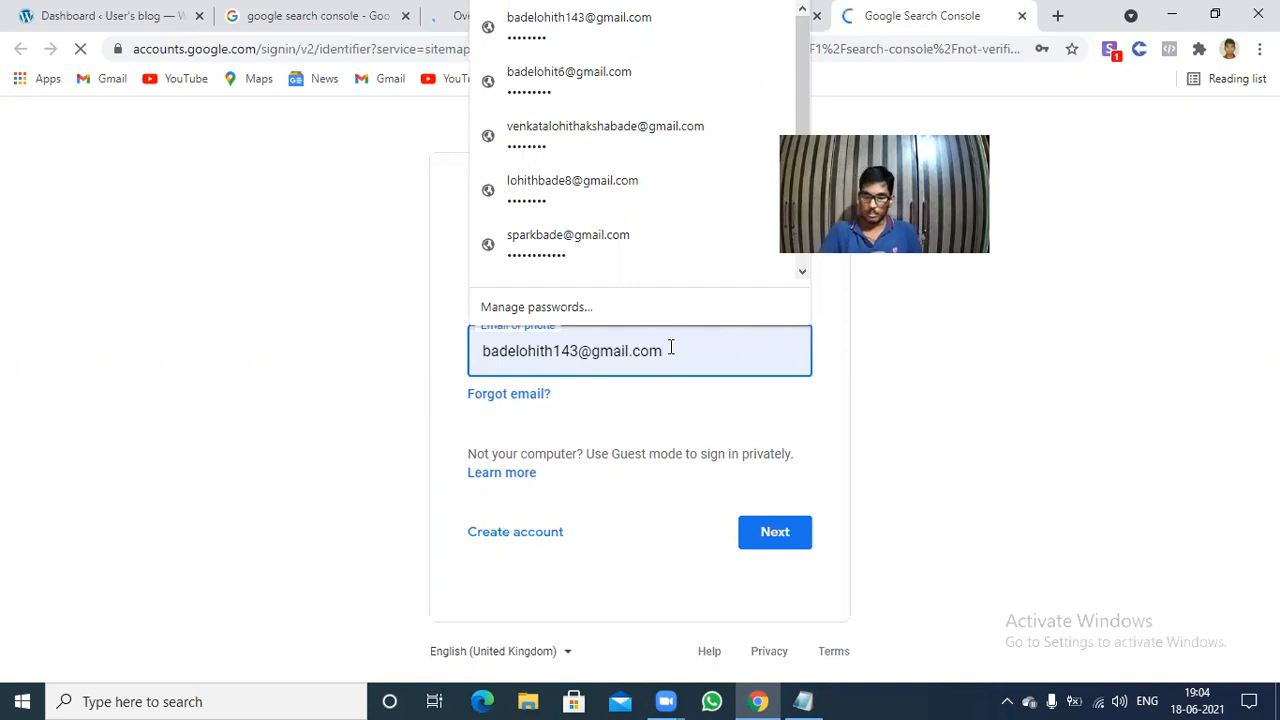
{"action": "key", "text": "BackSpace"}
{"action": "key", "text": "ctrl+a"}
{"action": "key", "text": "BackSpace"}
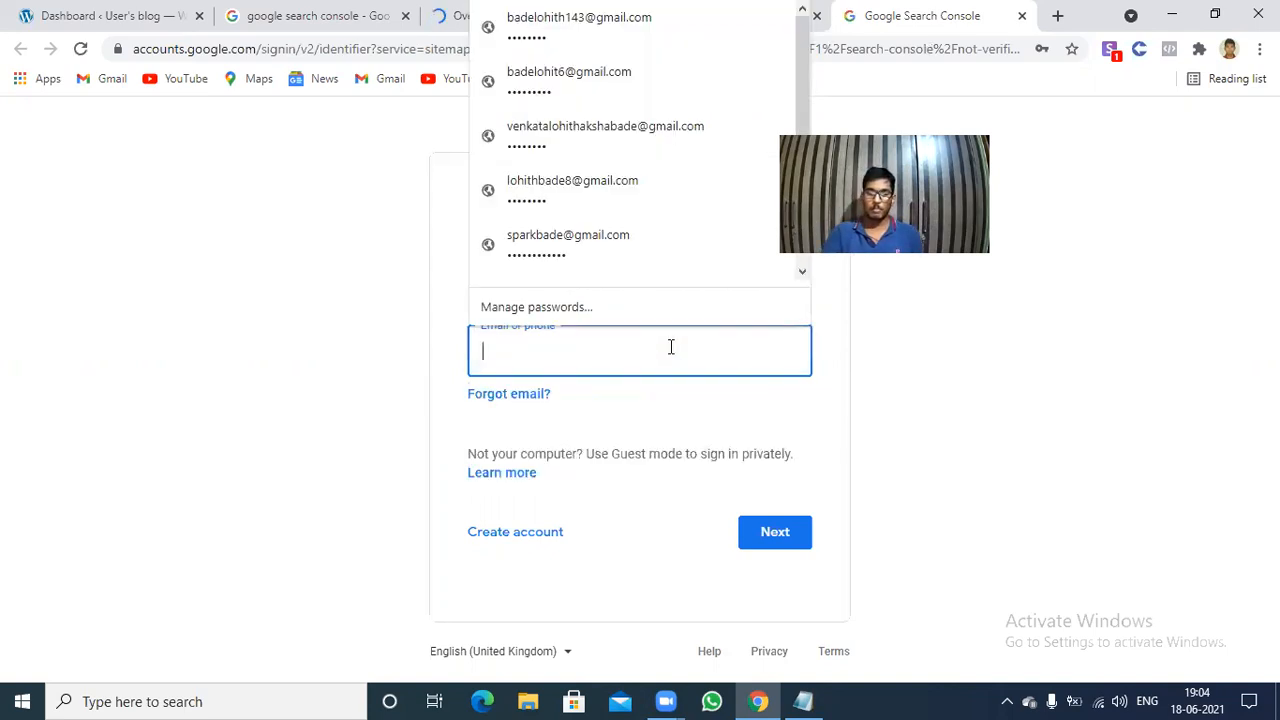
{"action": "key", "text": "ctrl+v"}
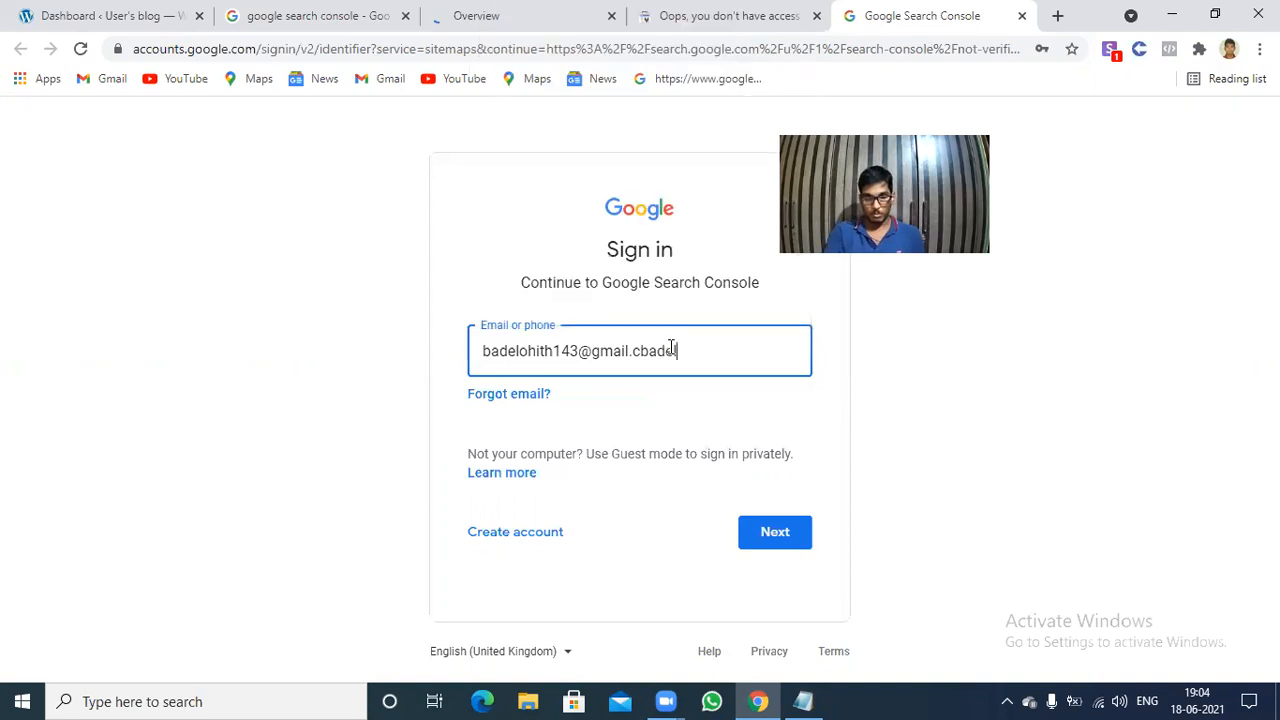
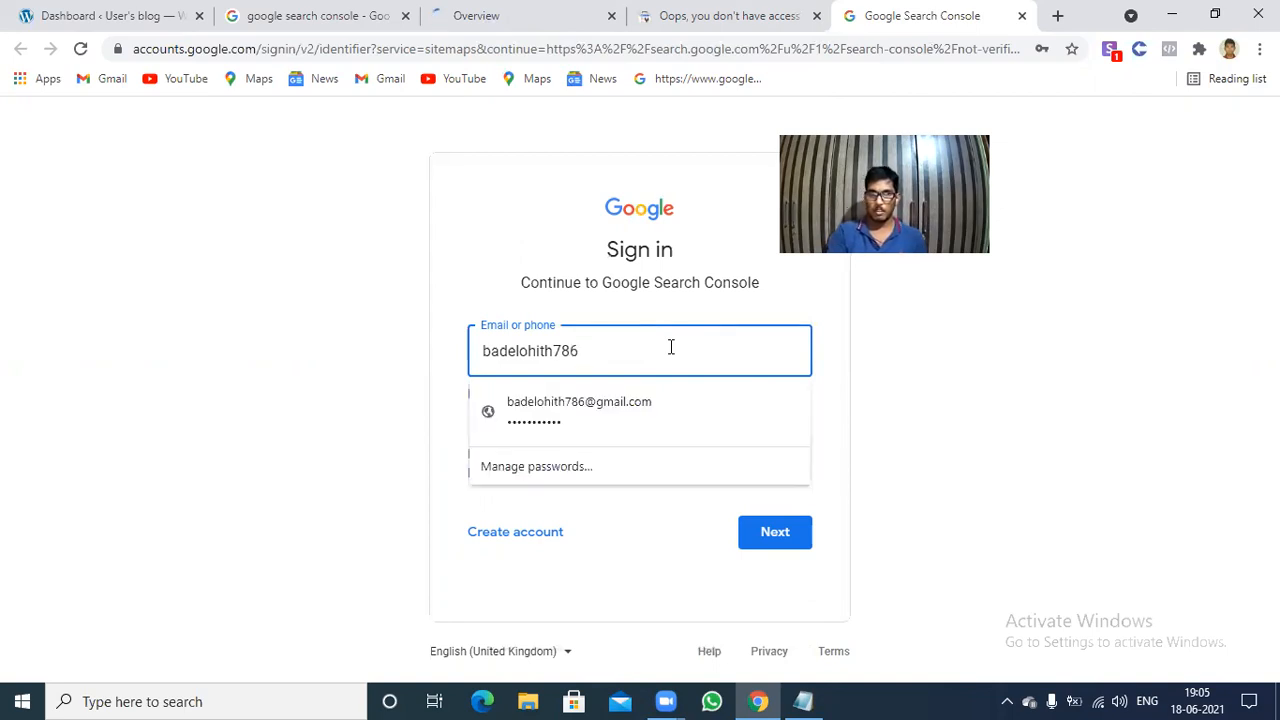
Sign in to Google Search Console by choosing the saved account's e-mail address and submitting its saved account password.
{"action": "key", "text": "Down"}
{"action": "key", "text": "Return"}
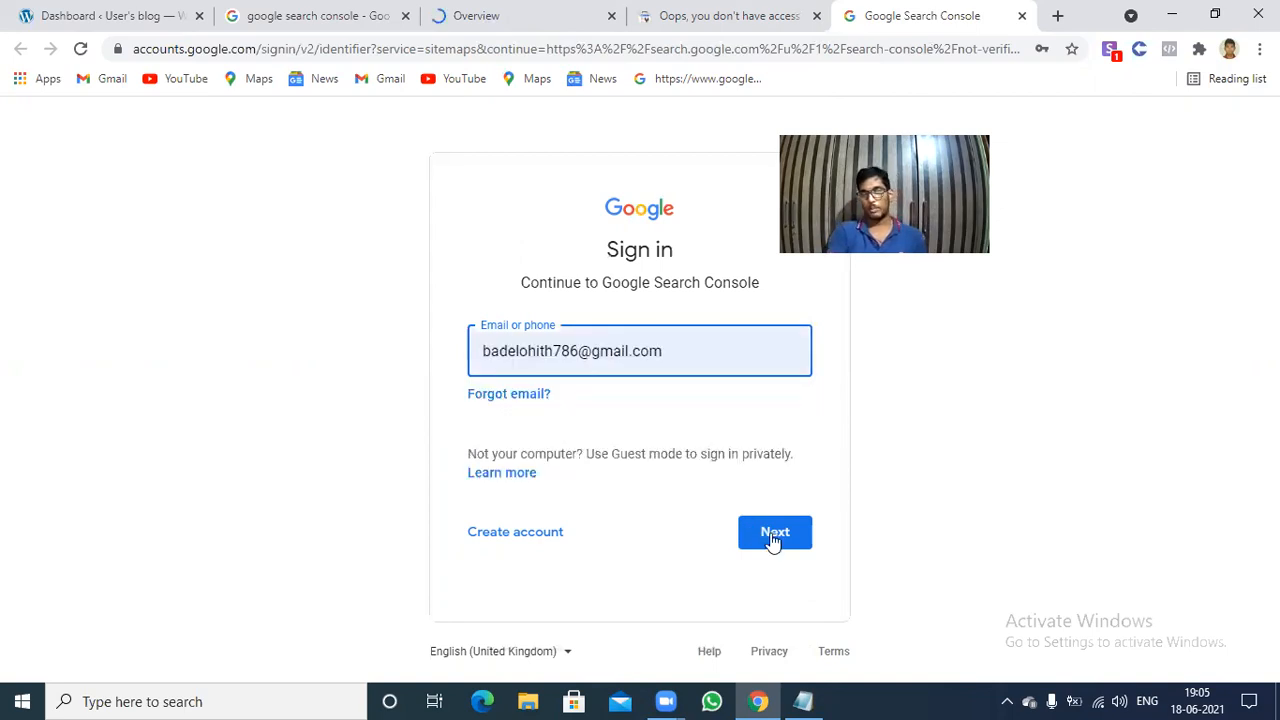
{"action": "left_click", "coordinate": [770, 533]}
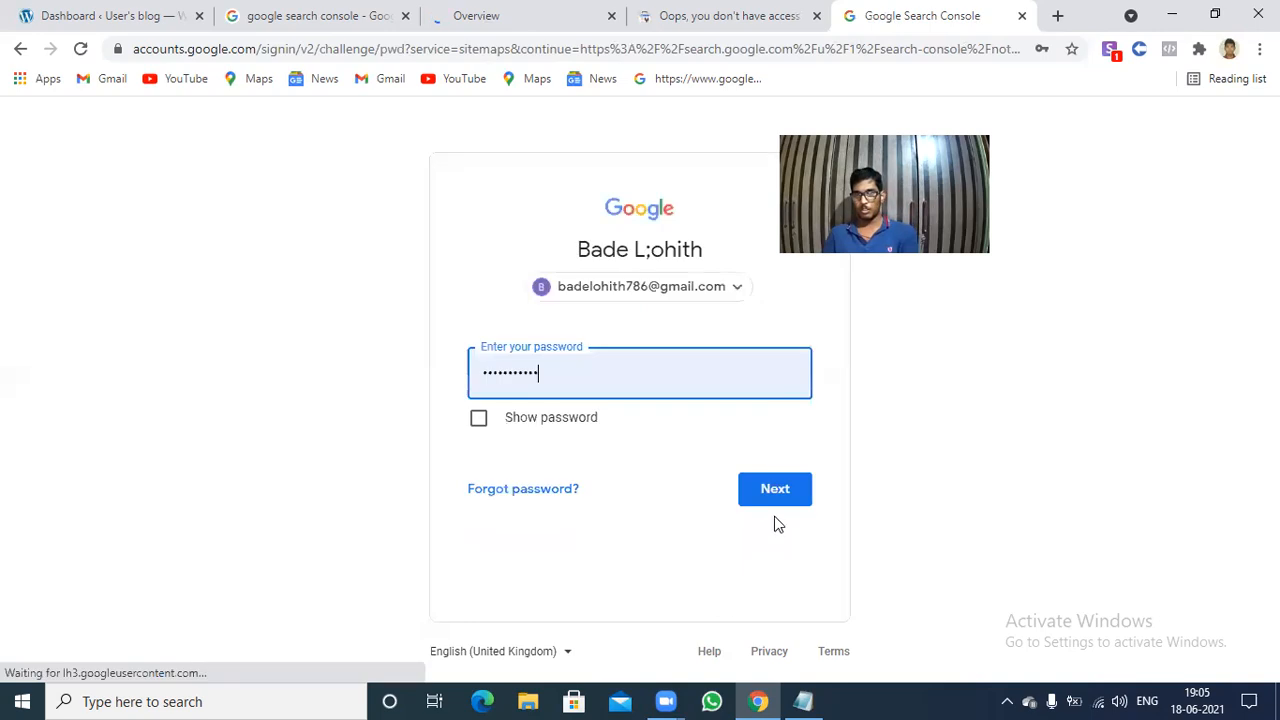
{"action": "left_click", "coordinate": [774, 490]}
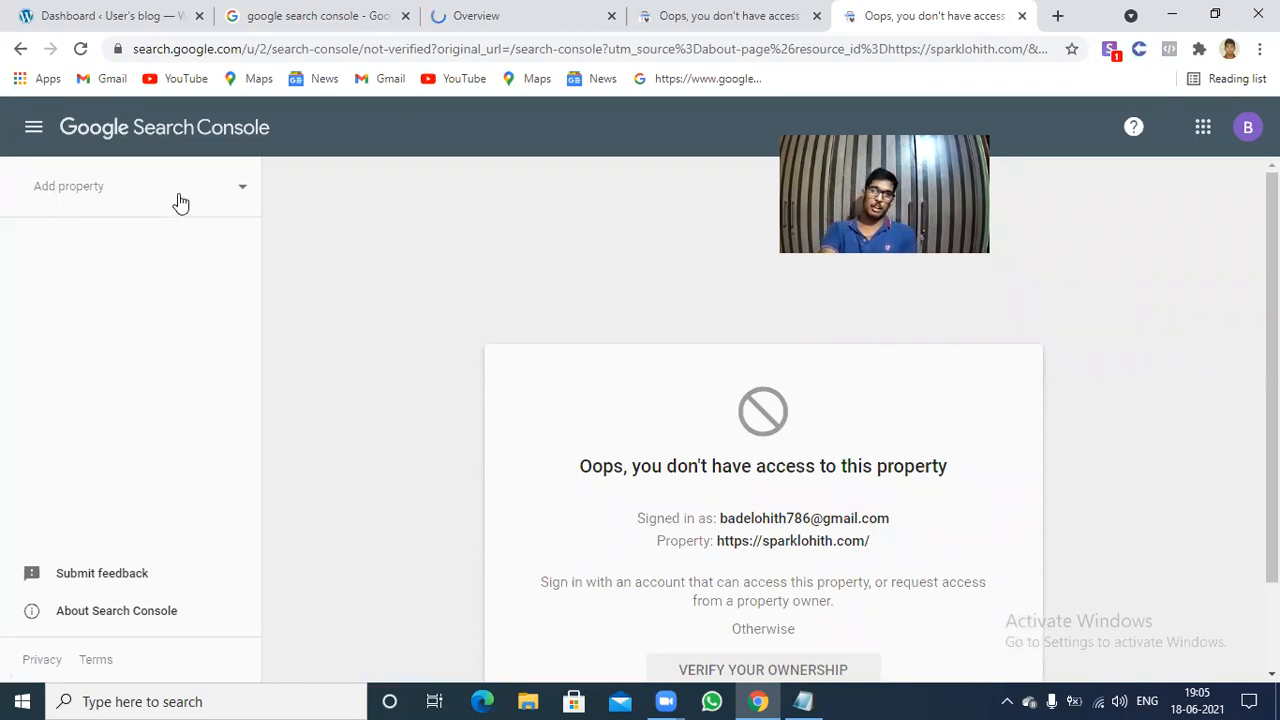
Add a new Domain-type property for singhamlohith.xyz and continue to its ownership verification.
{"action": "left_click", "coordinate": [180, 203]}
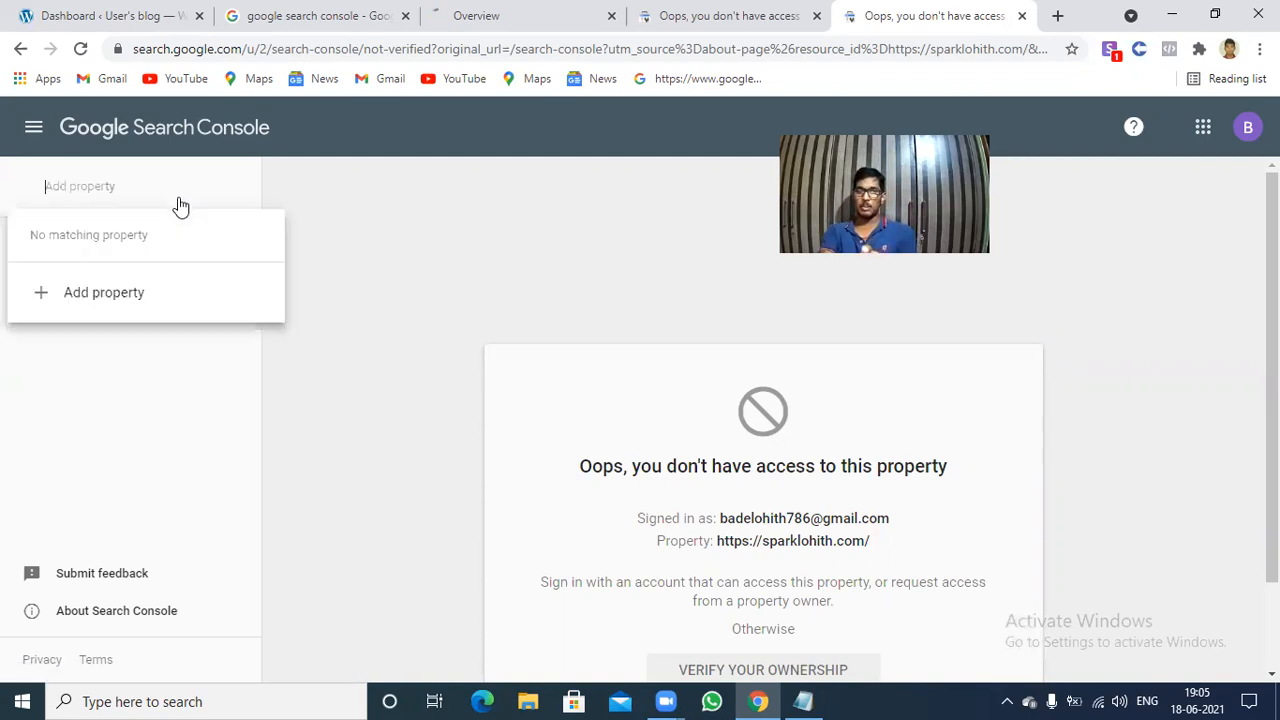
{"action": "left_click", "coordinate": [137, 298]}
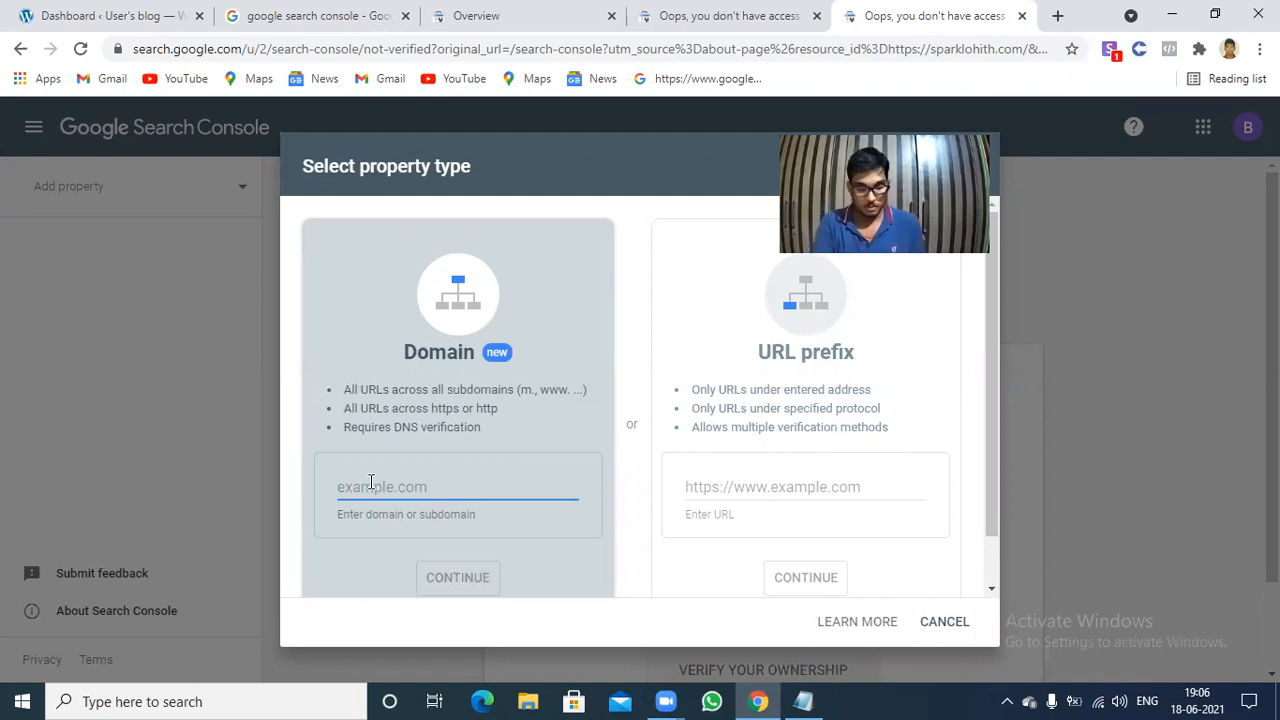
{"action": "type", "text": "si"}
{"action": "type", "text": "ngla"}
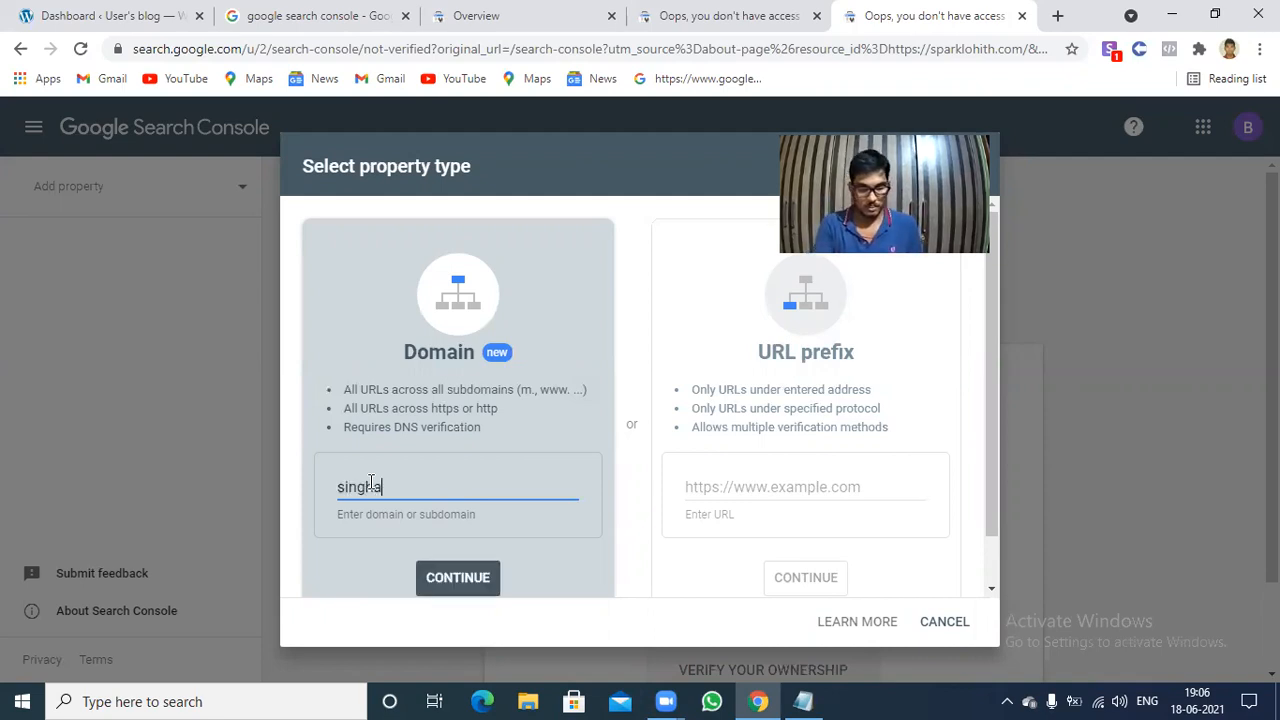
{"action": "type", "text": "mlohith"}
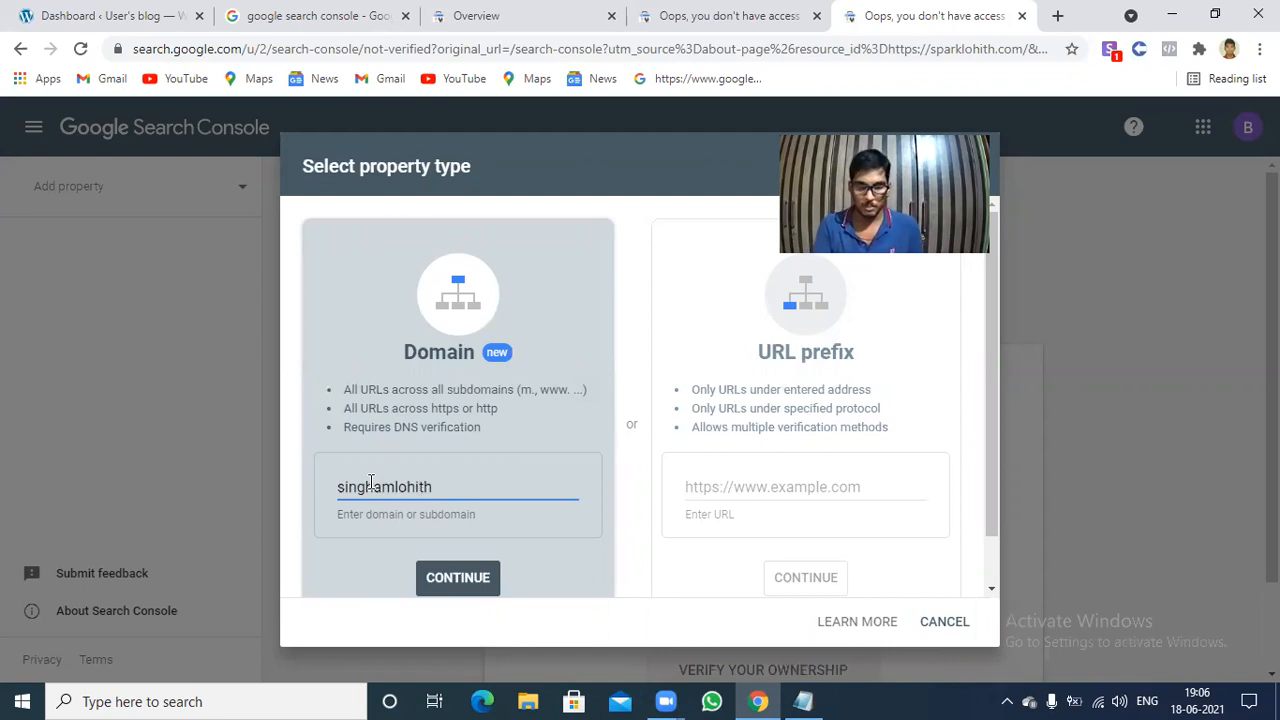
{"action": "type", "text": ".x"}
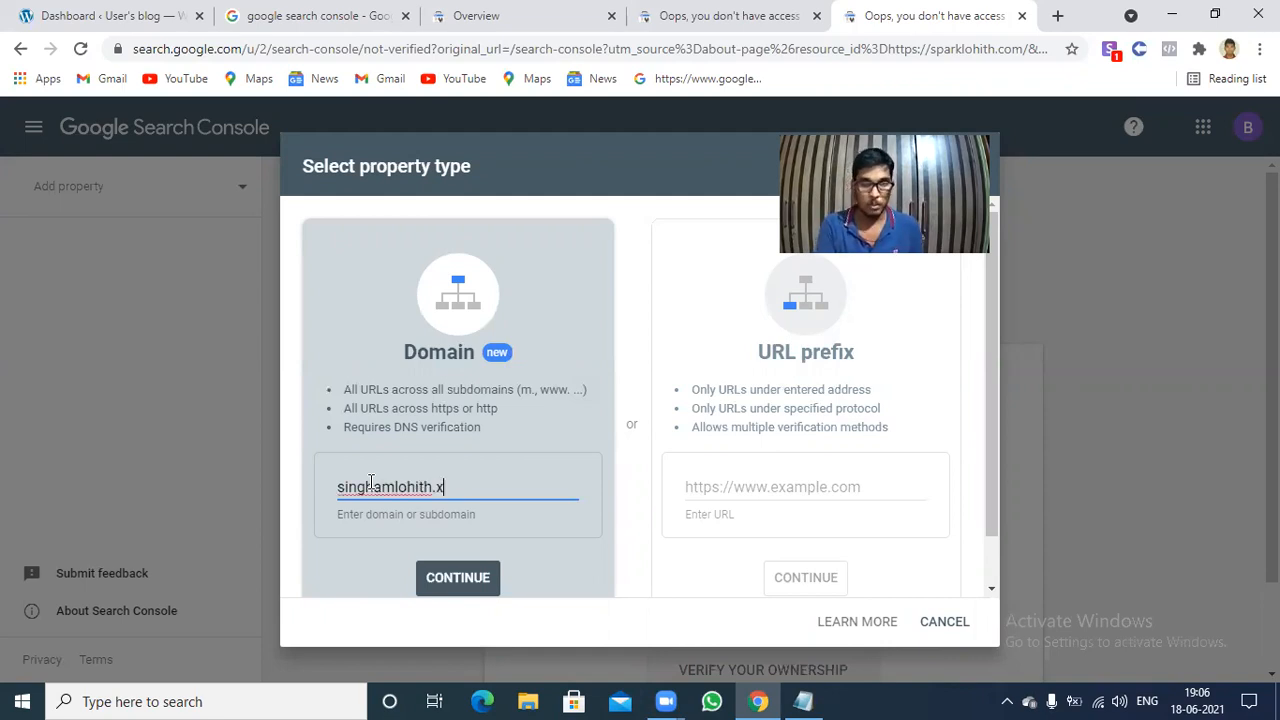
{"action": "type", "text": "yz"}
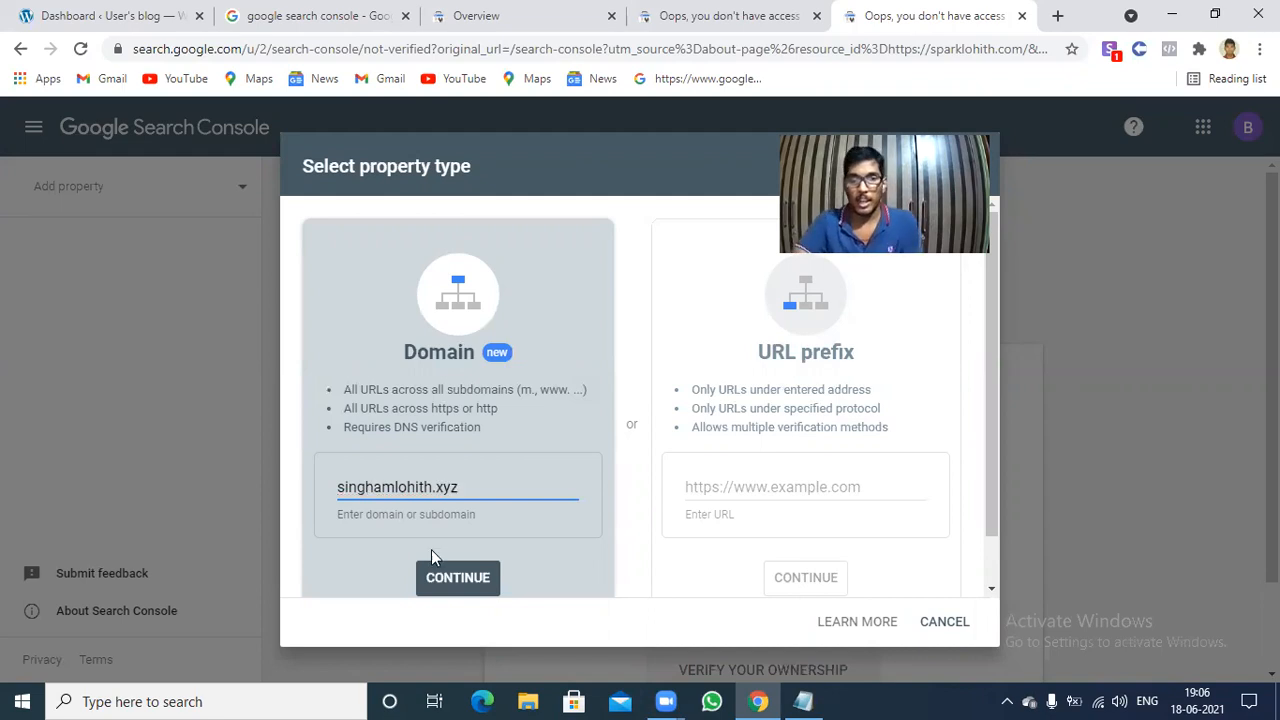
{"action": "left_click", "coordinate": [452, 580]}
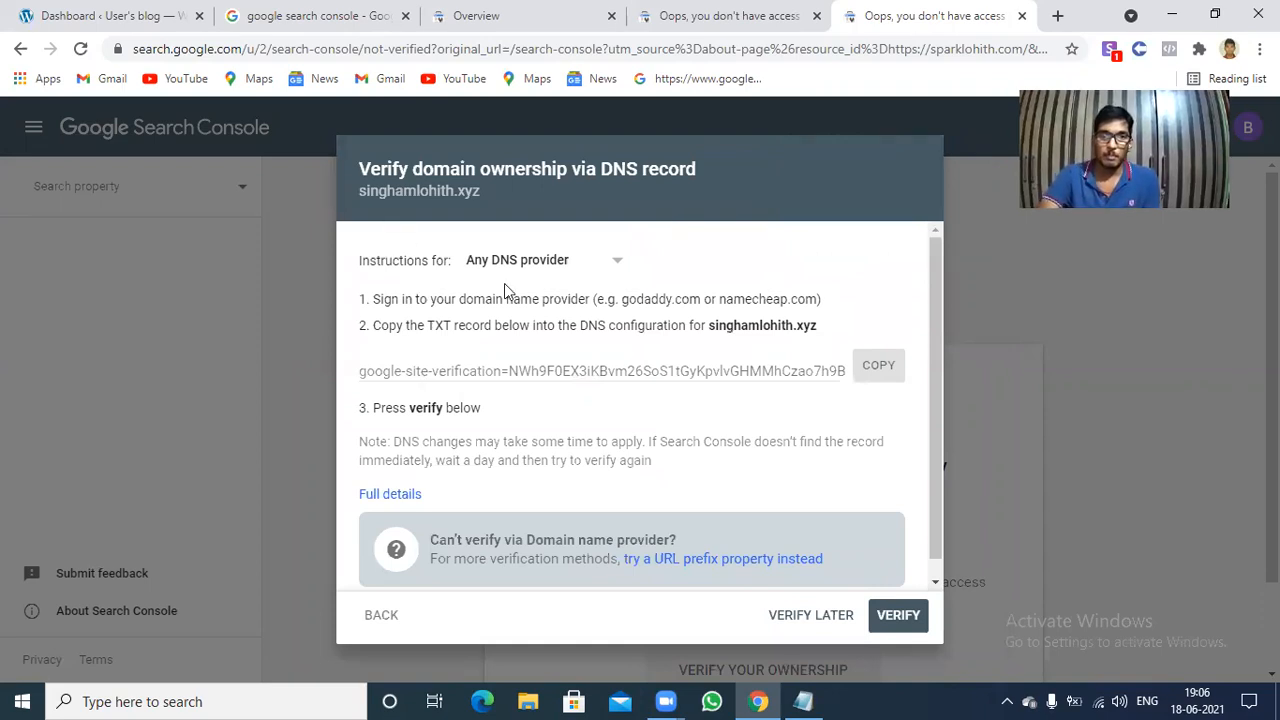
Copy the TXT verification record for the domain and open aws.amazon.com in a new tab.
{"action": "left_click", "coordinate": [870, 376]}
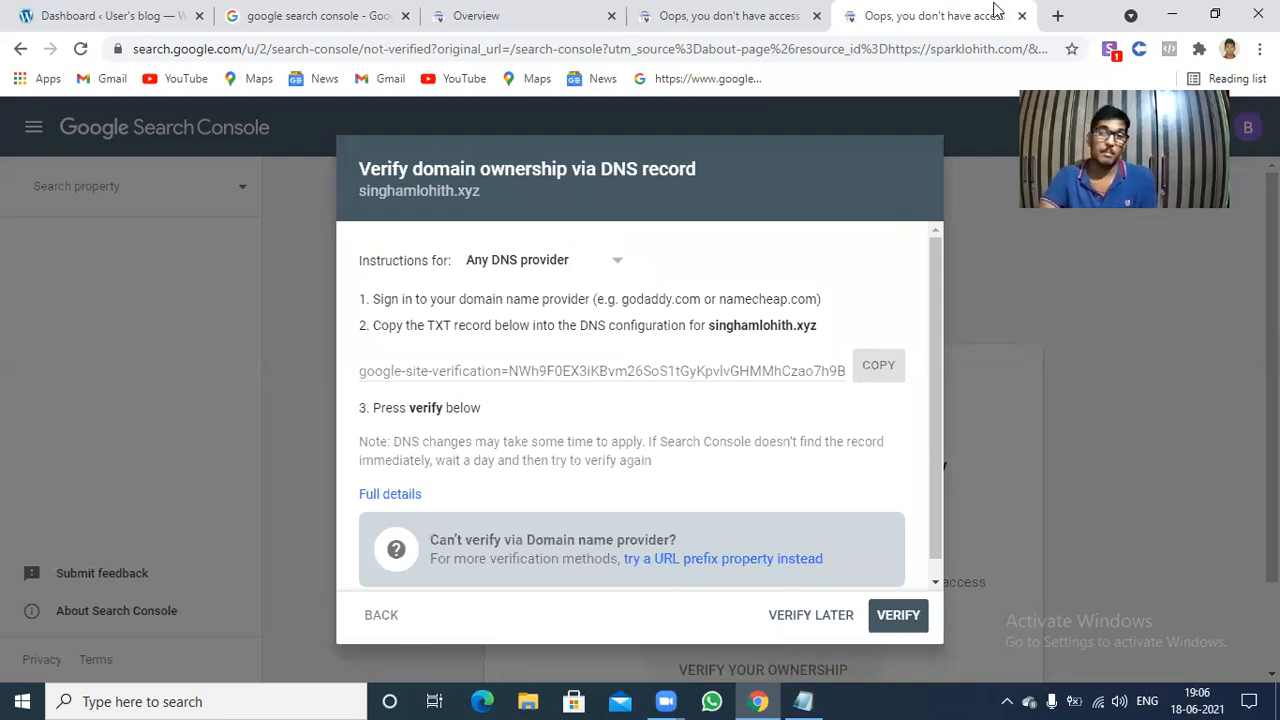
{"action": "left_click", "coordinate": [1058, 16]}
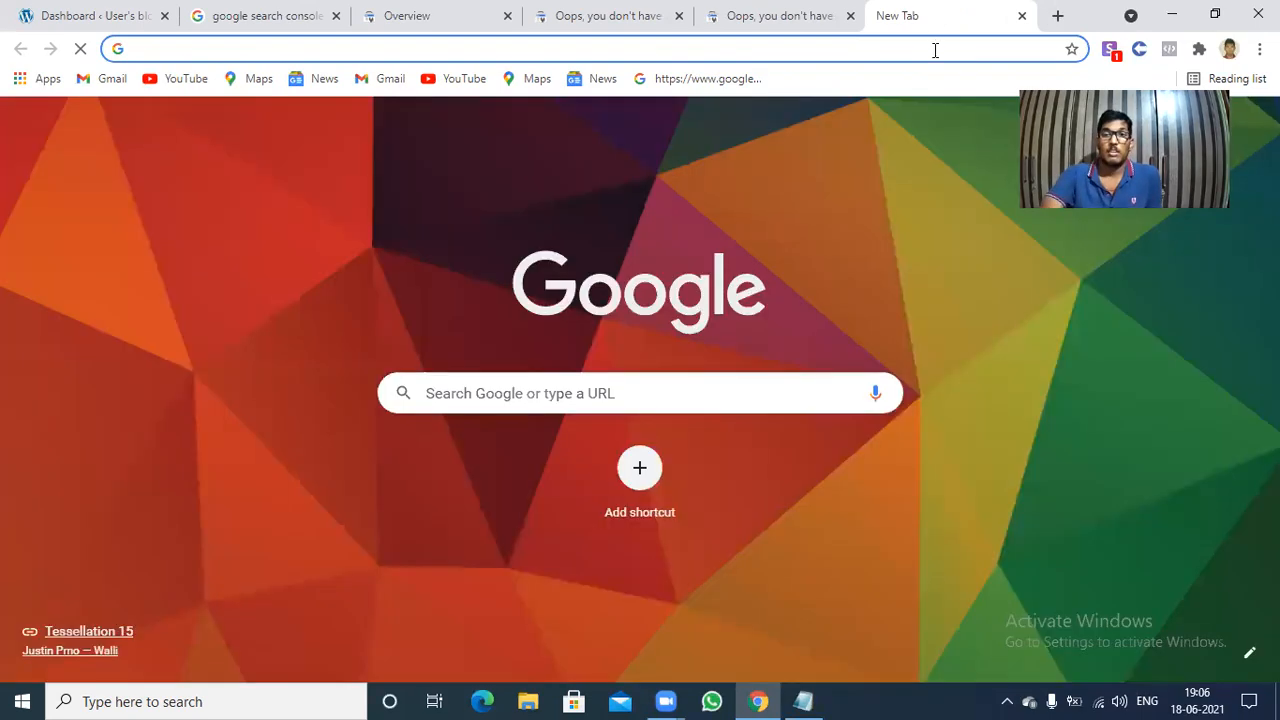
{"action": "left_click", "coordinate": [935, 49]}
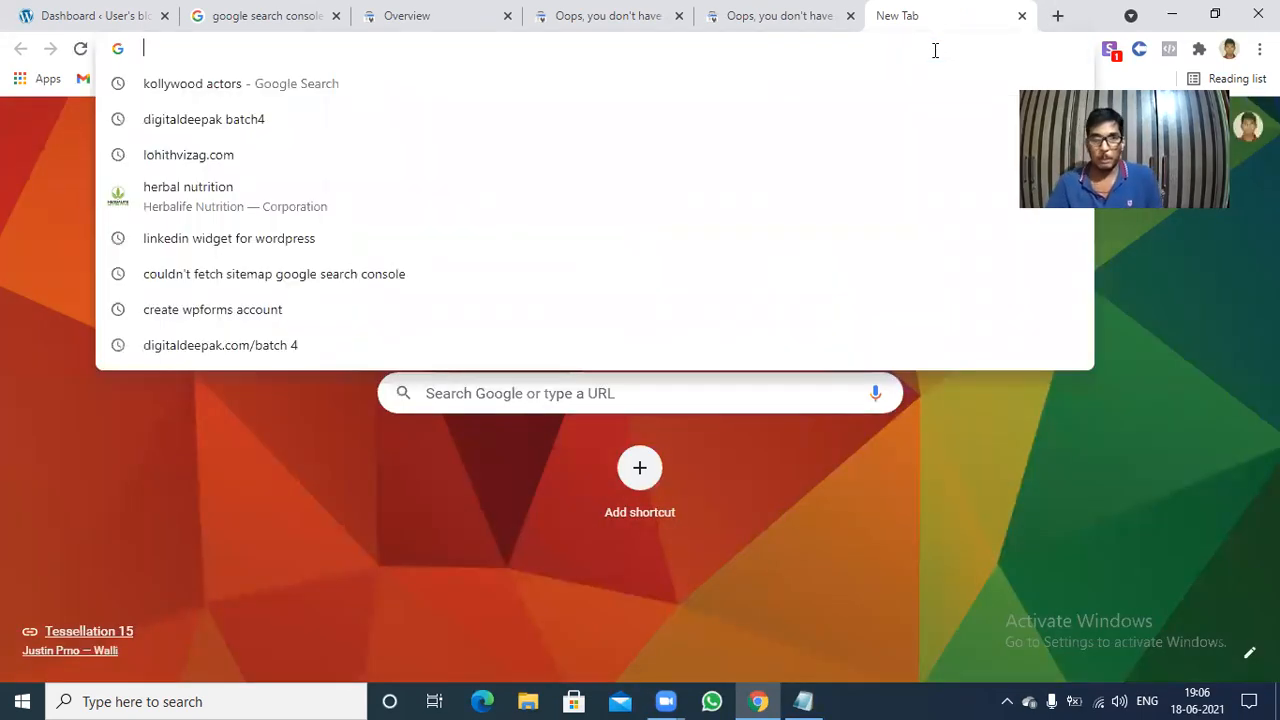
{"action": "type", "text": "google.com"}
{"action": "key", "text": "Return"}
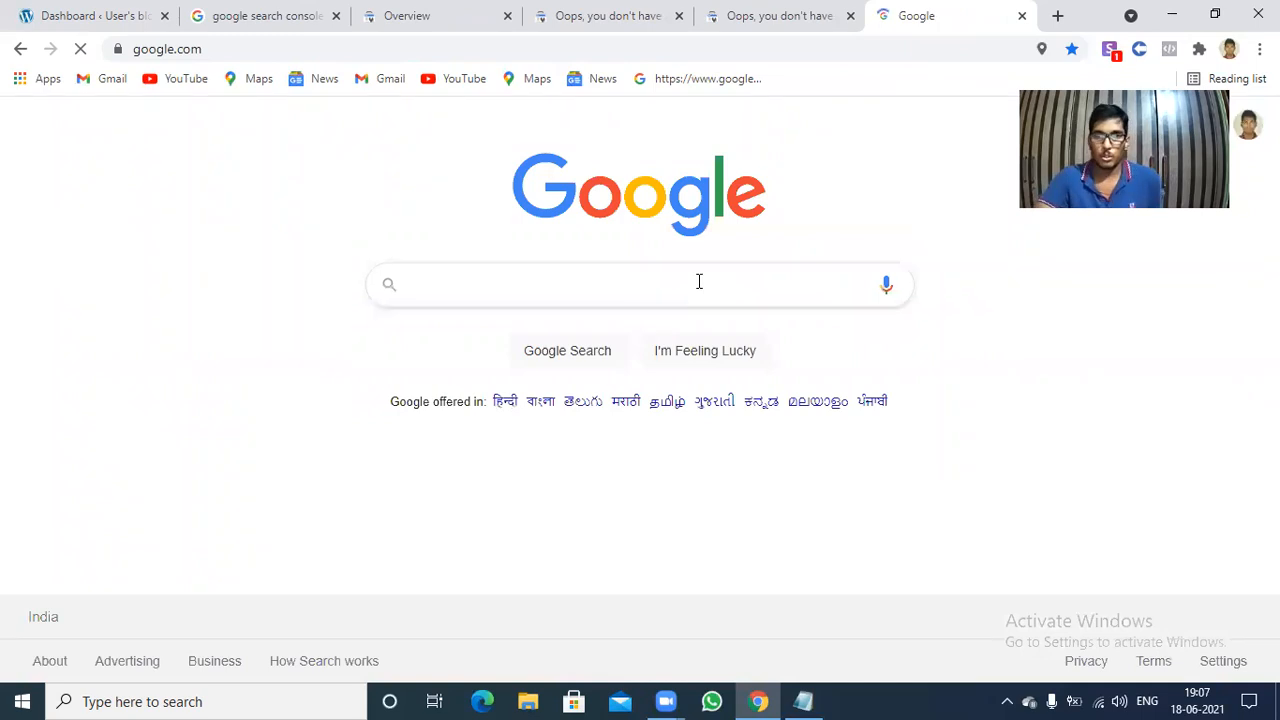
{"action": "left_click", "coordinate": [375, 48]}
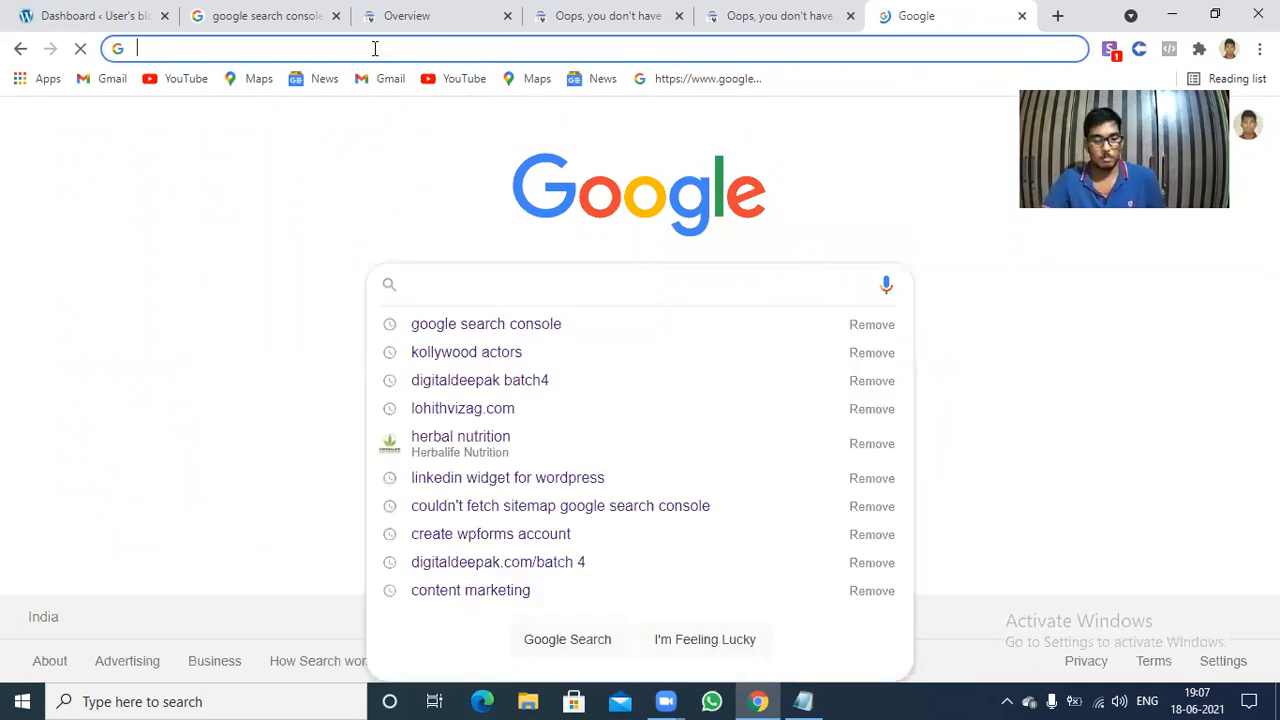
{"action": "type", "text": "aws.amazon.com"}
{"action": "key", "text": "Return"}
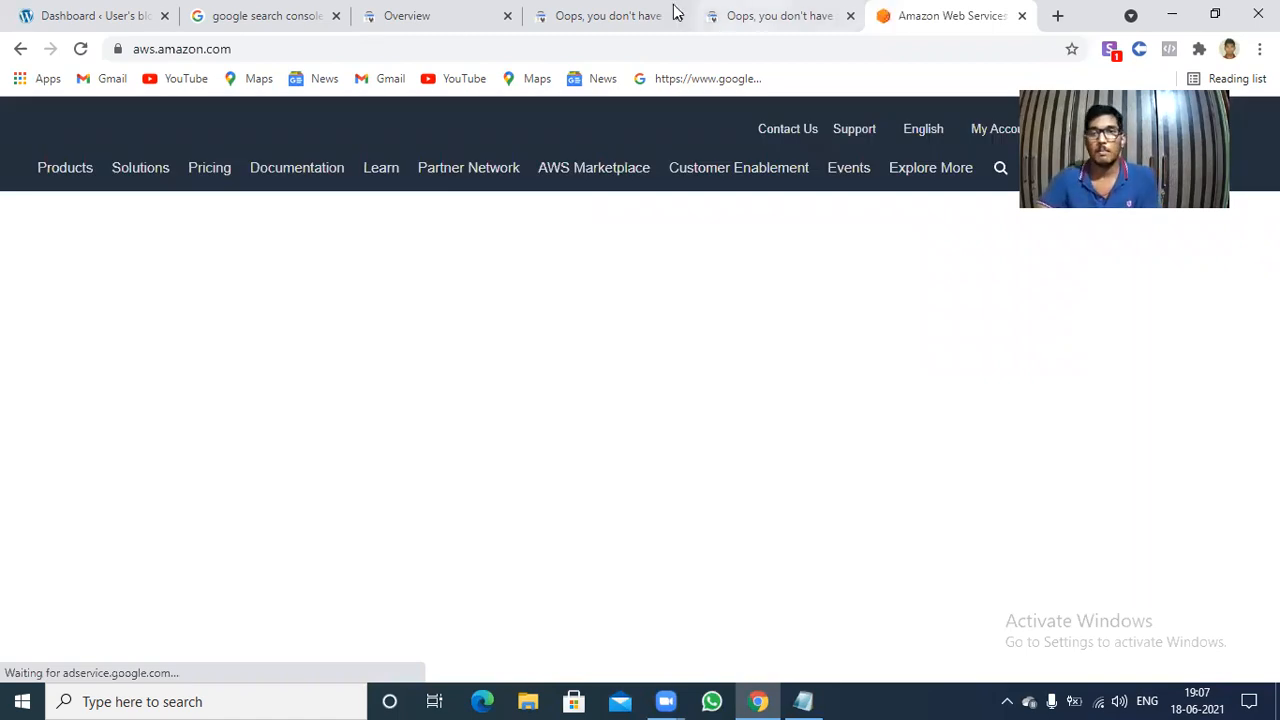
Close the two surplus Search Console tabs and begin the AWS console sign-in as root user with the prefilled e-mail address.
{"action": "left_click", "coordinate": [508, 18]}
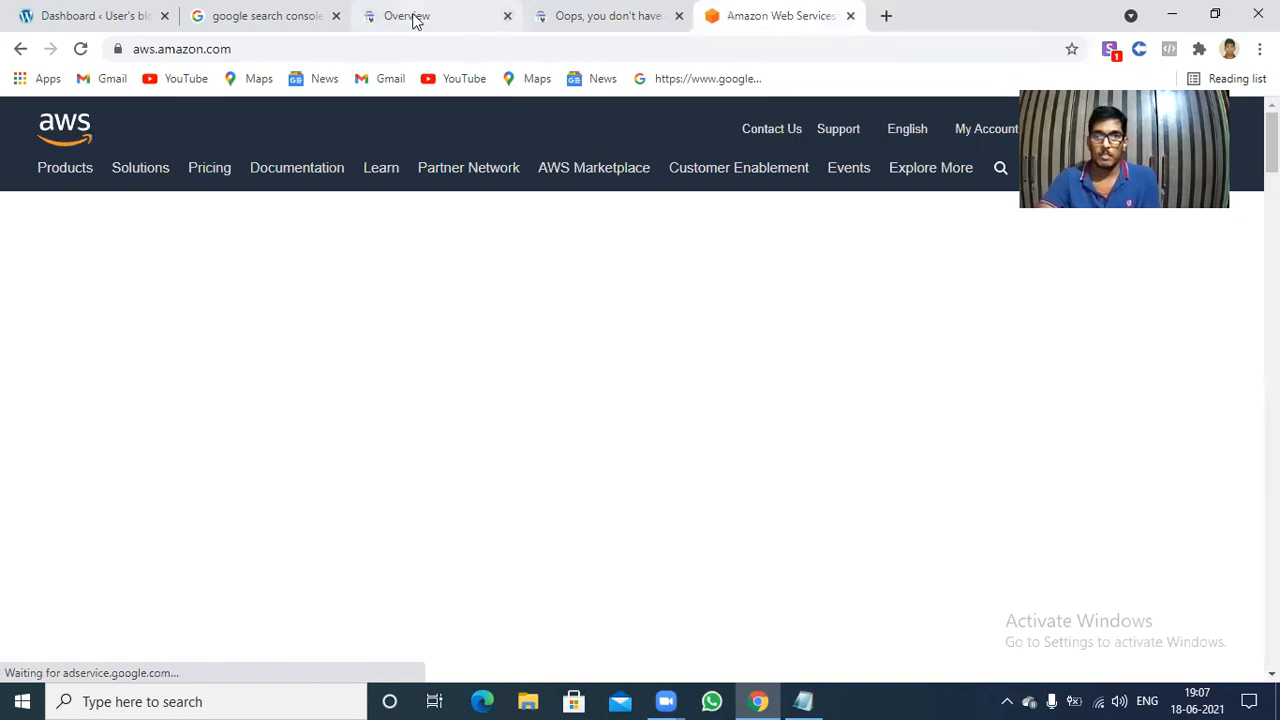
{"action": "left_click", "coordinate": [508, 17]}
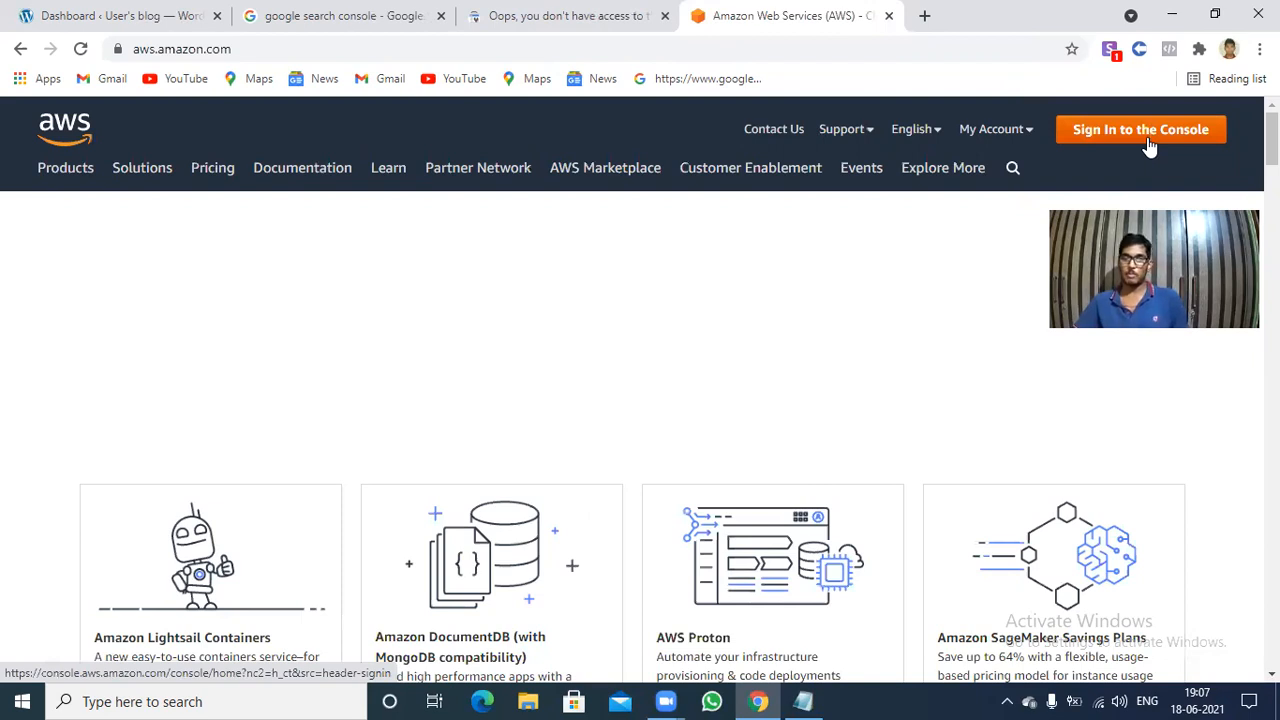
{"action": "left_click", "coordinate": [1149, 146]}
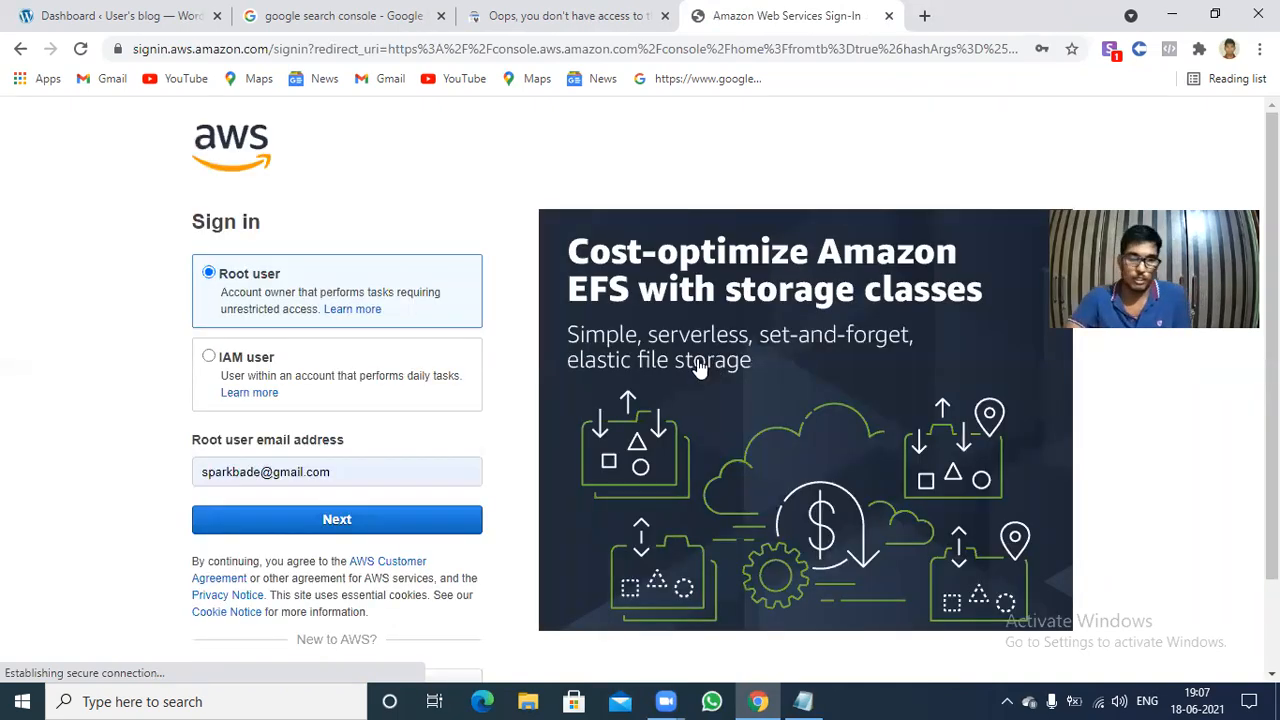
{"action": "left_click", "coordinate": [337, 522]}
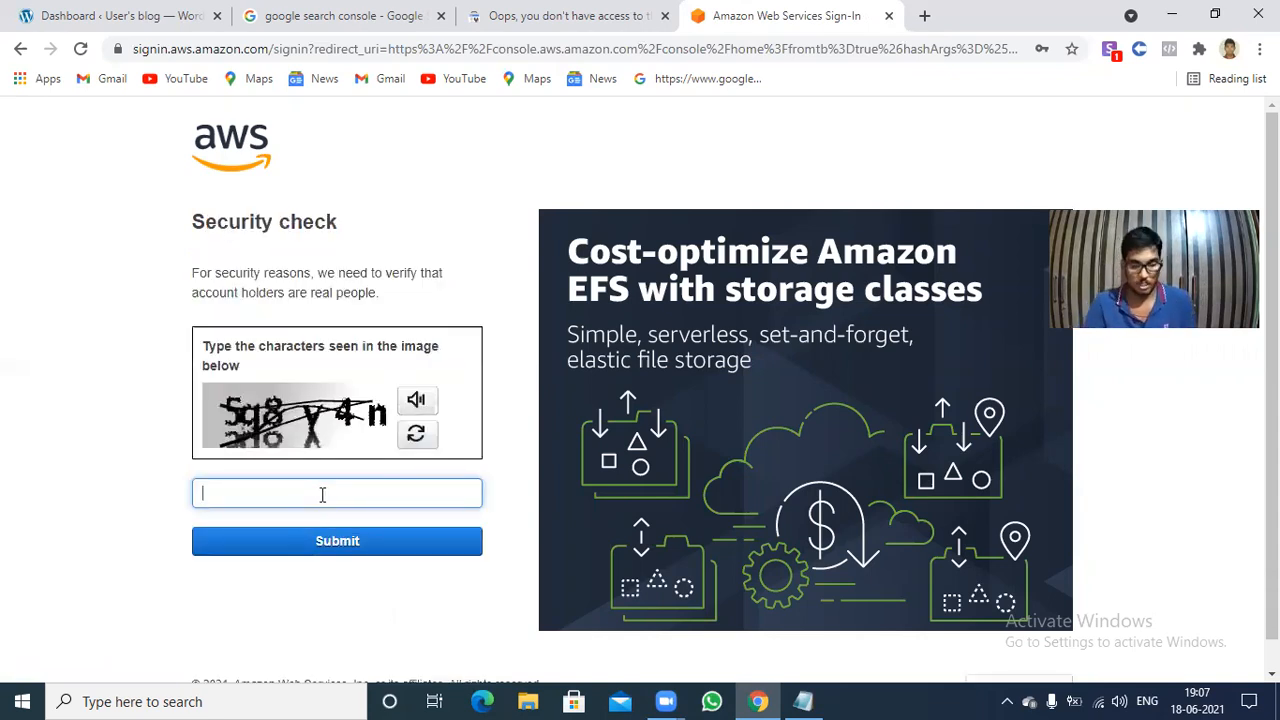
Try to pass the AWS security check by submitting the characters of the first captcha image.
{"action": "type", "text": "5q8"}
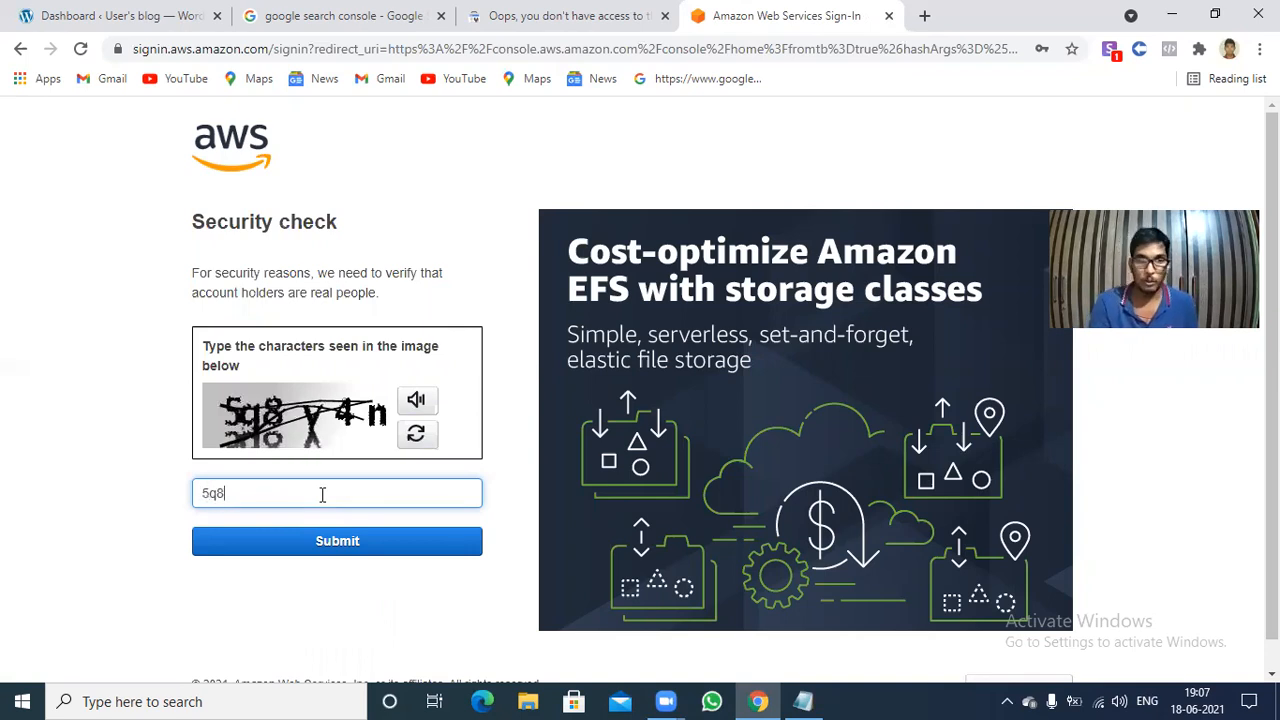
{"action": "type", "text": "v"}
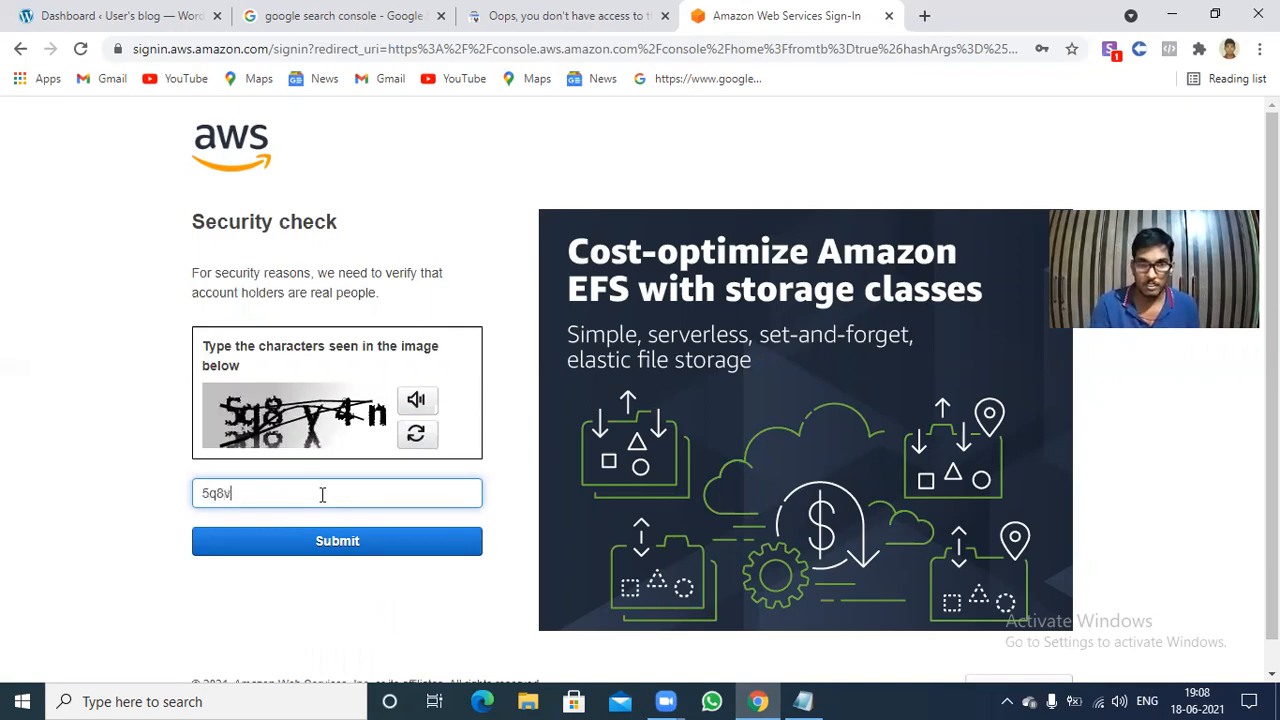
{"action": "type", "text": "4n"}
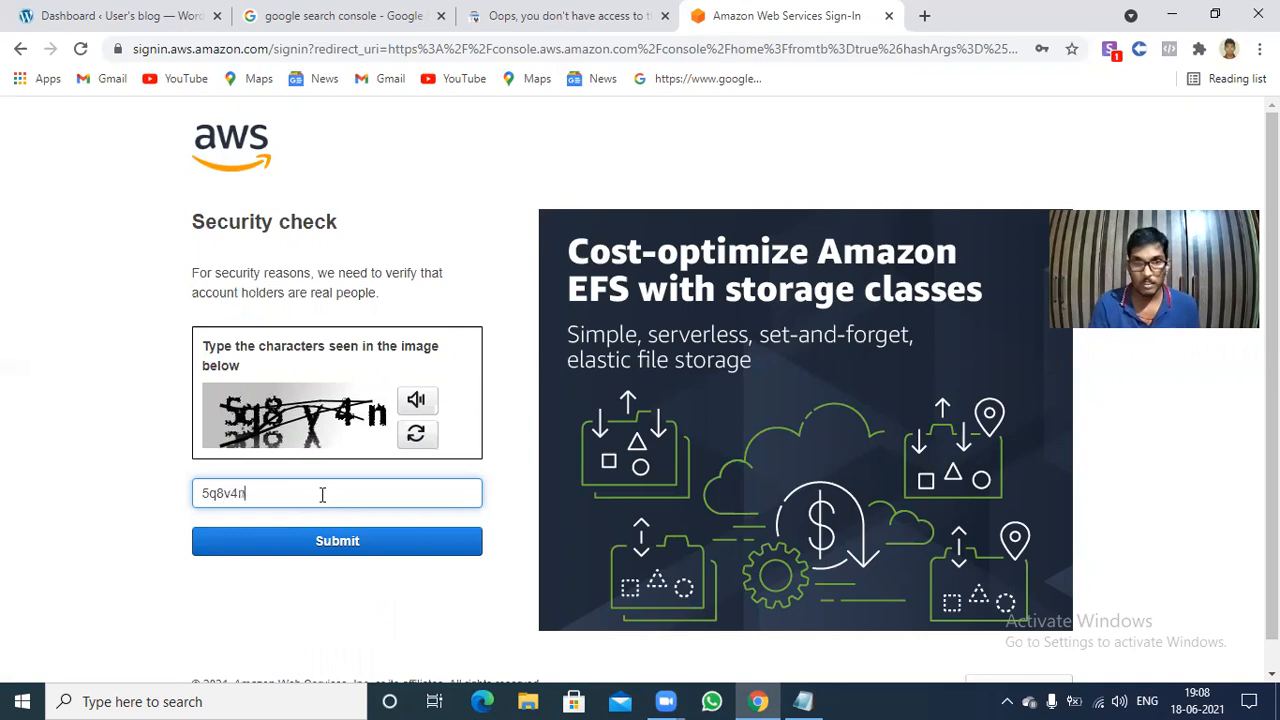
{"action": "left_click", "coordinate": [373, 553]}
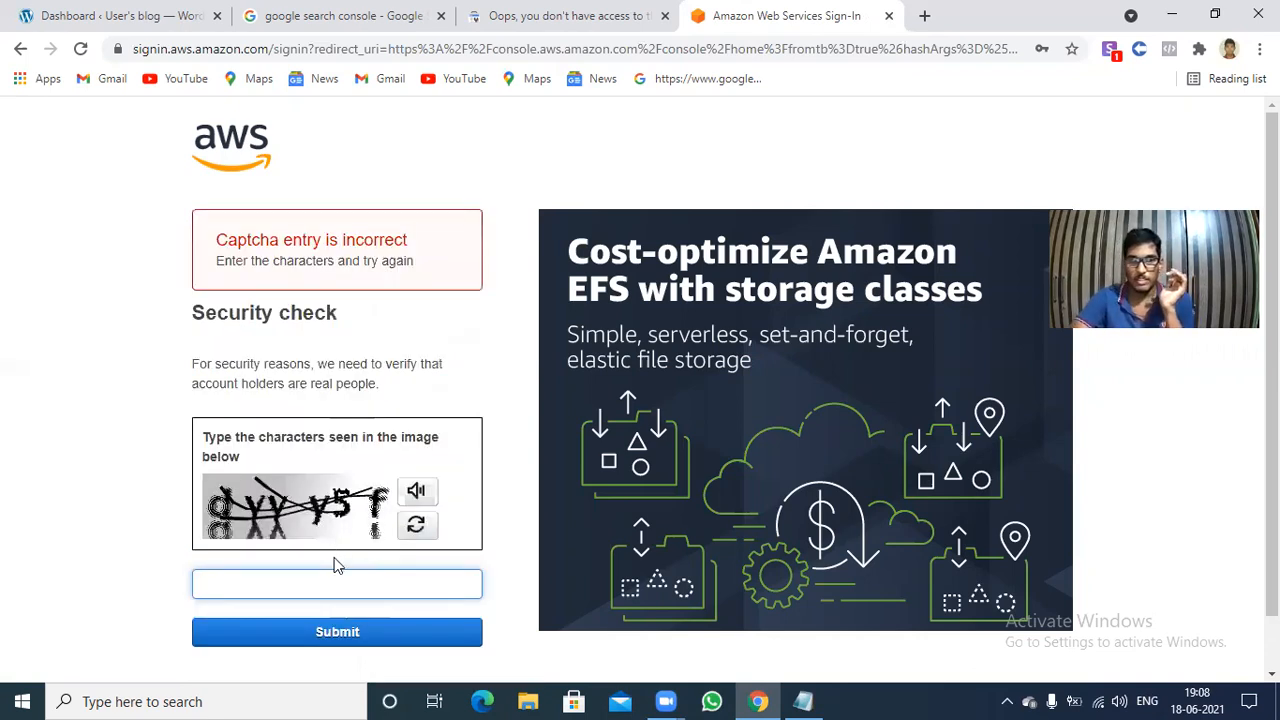
Retry the AWS security check by submitting the characters of the replacement captcha image.
{"action": "left_click", "coordinate": [335, 559]}
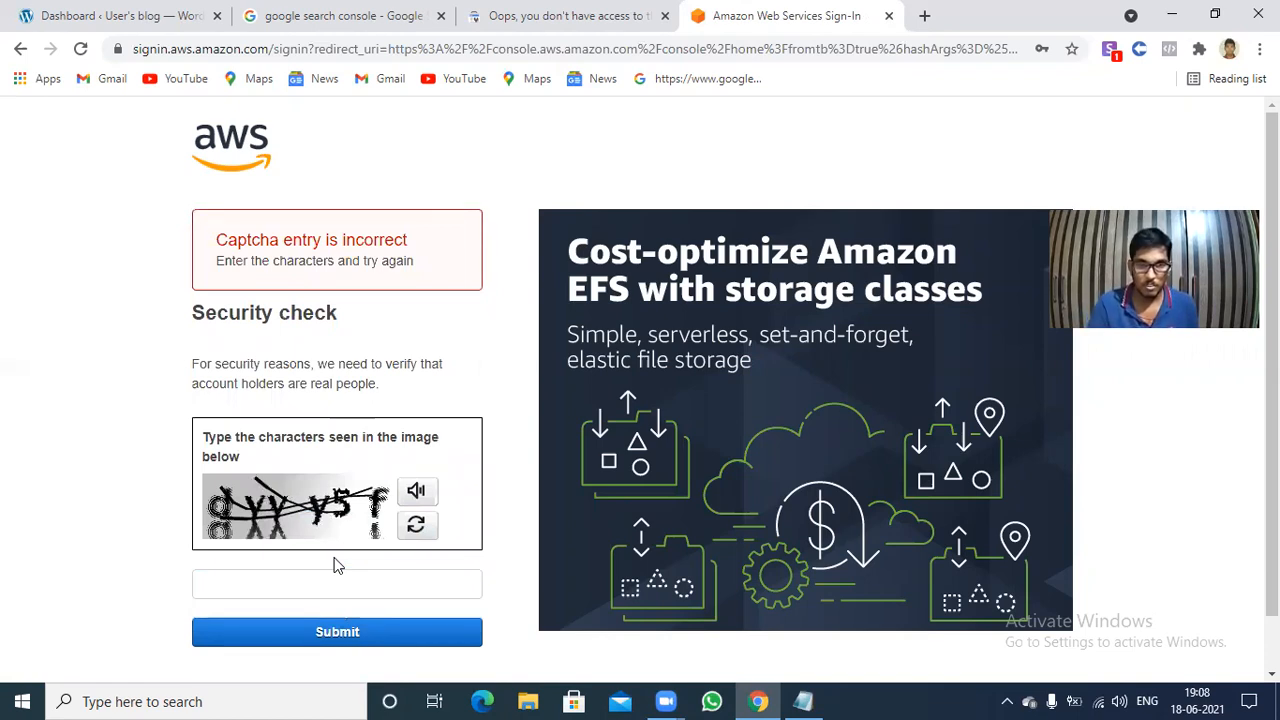
{"action": "left_click", "coordinate": [339, 586]}
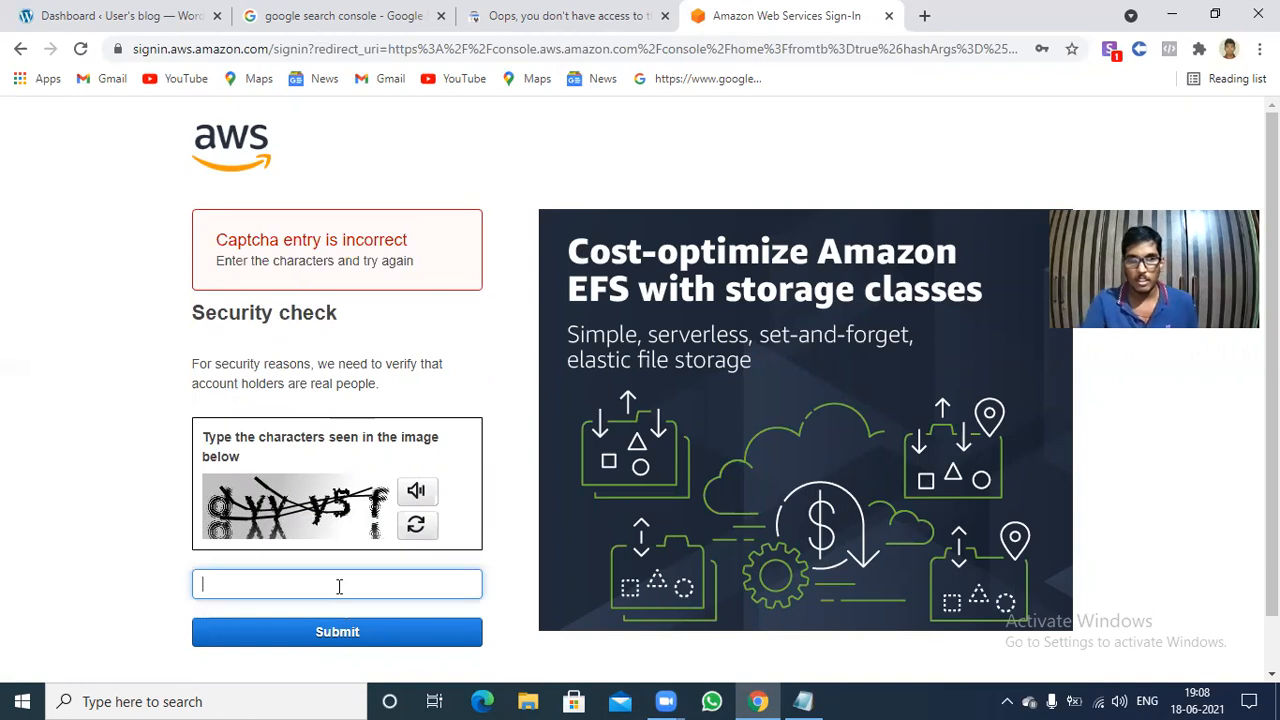
{"action": "type", "text": "dvv"}
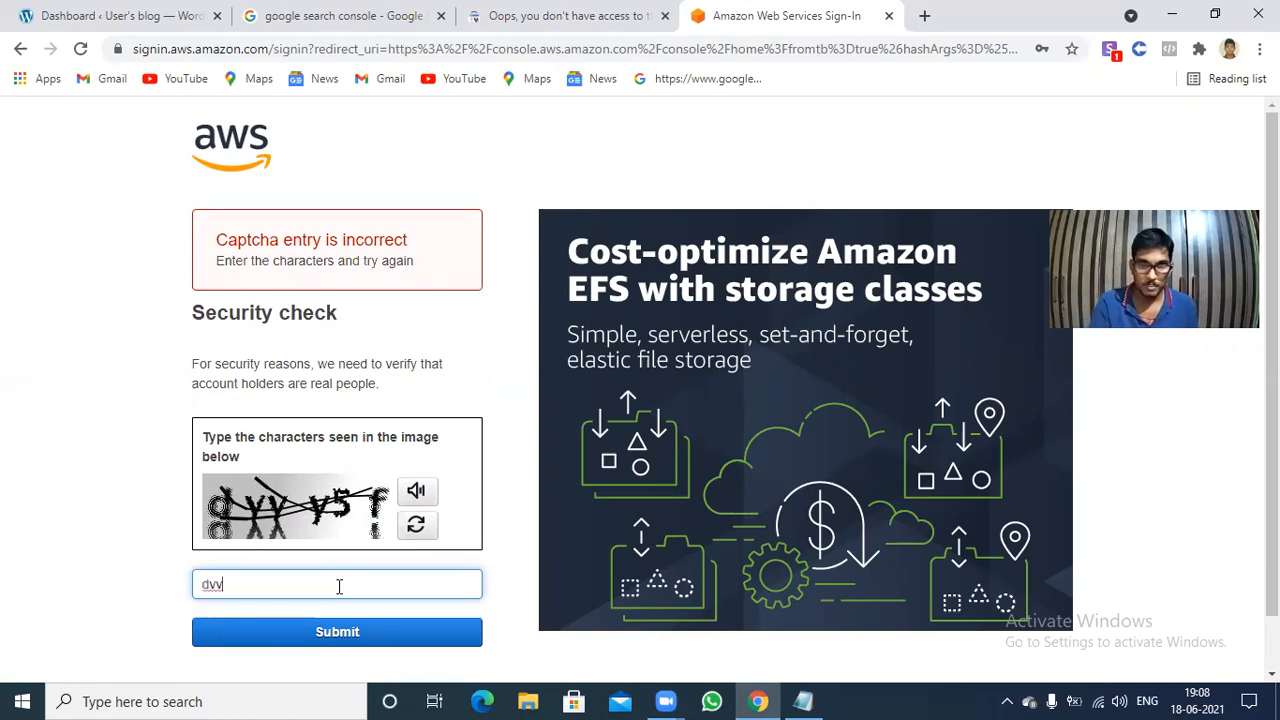
{"action": "type", "text": "y"}
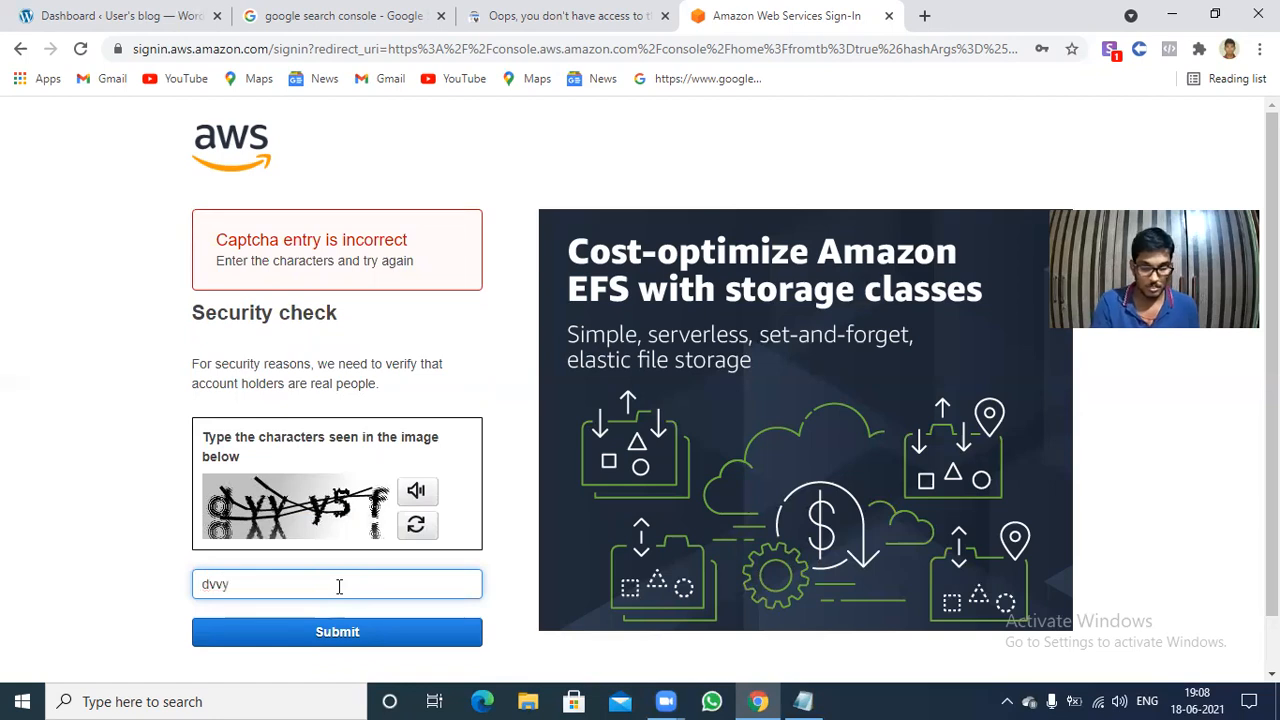
{"action": "type", "text": "5f"}
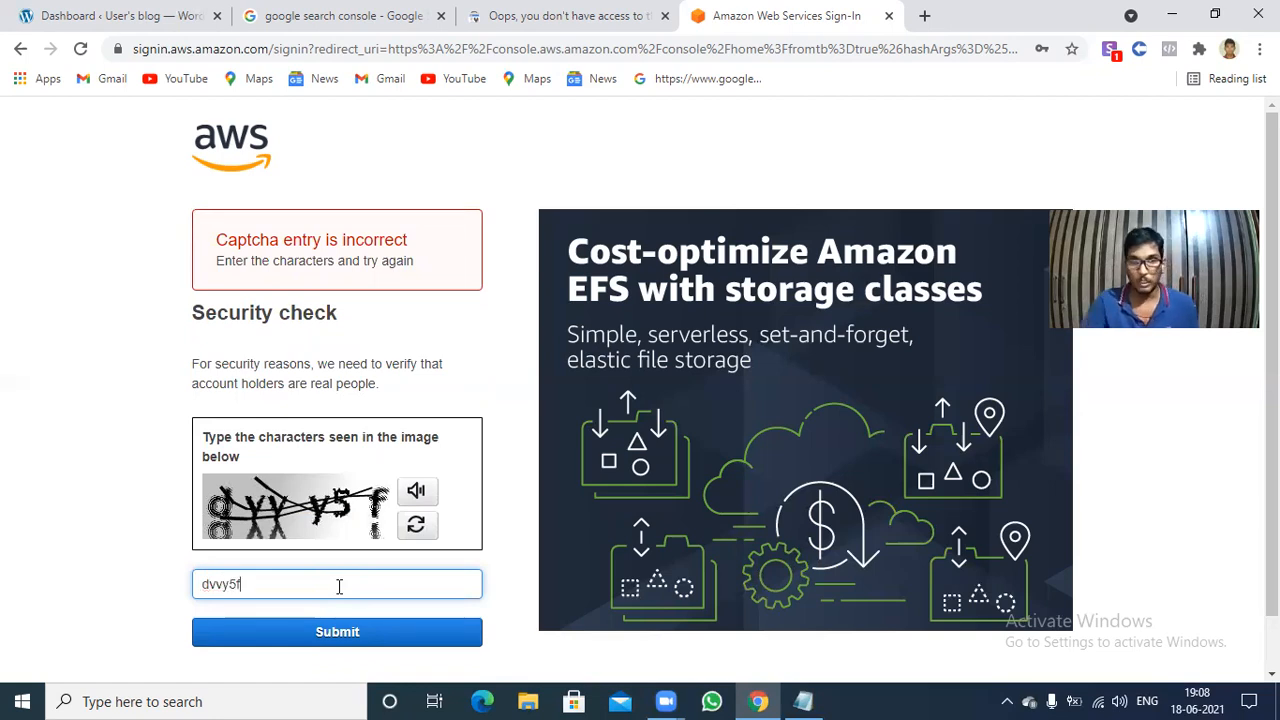
{"action": "left_click", "coordinate": [347, 636]}
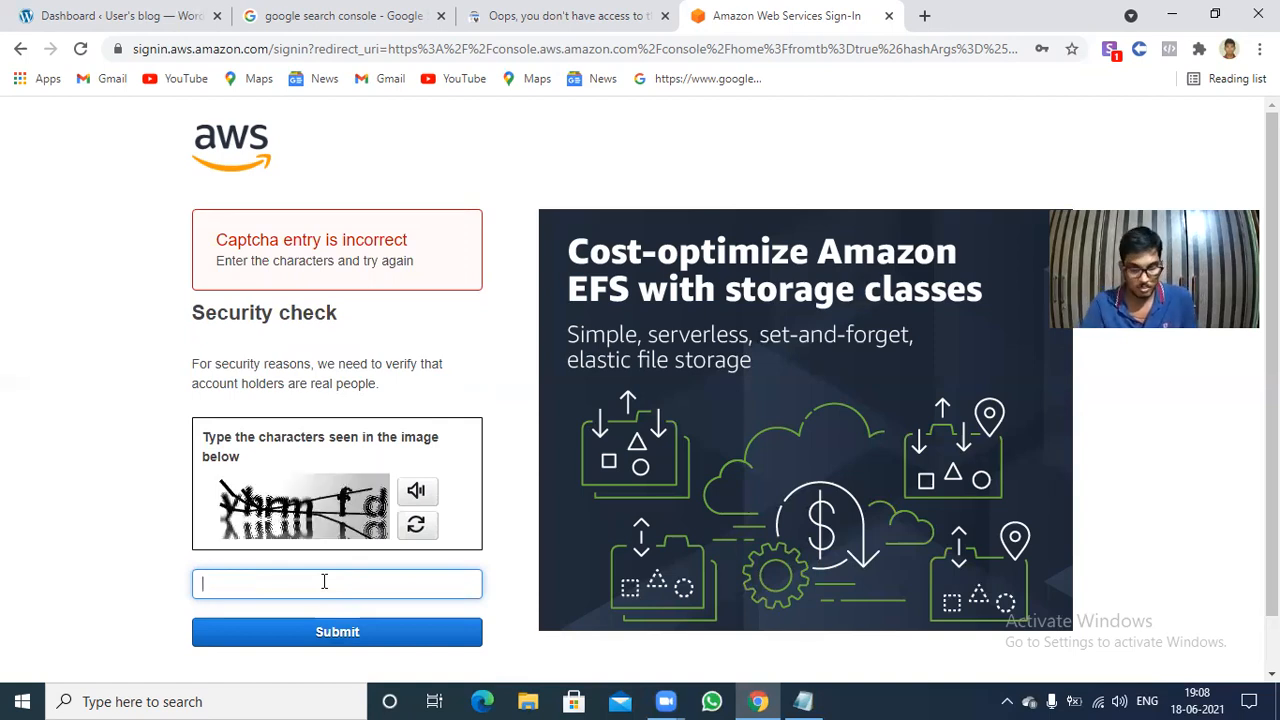
Pass the AWS security check by submitting the characters of the newest captcha image.
{"action": "type", "text": "Y"}
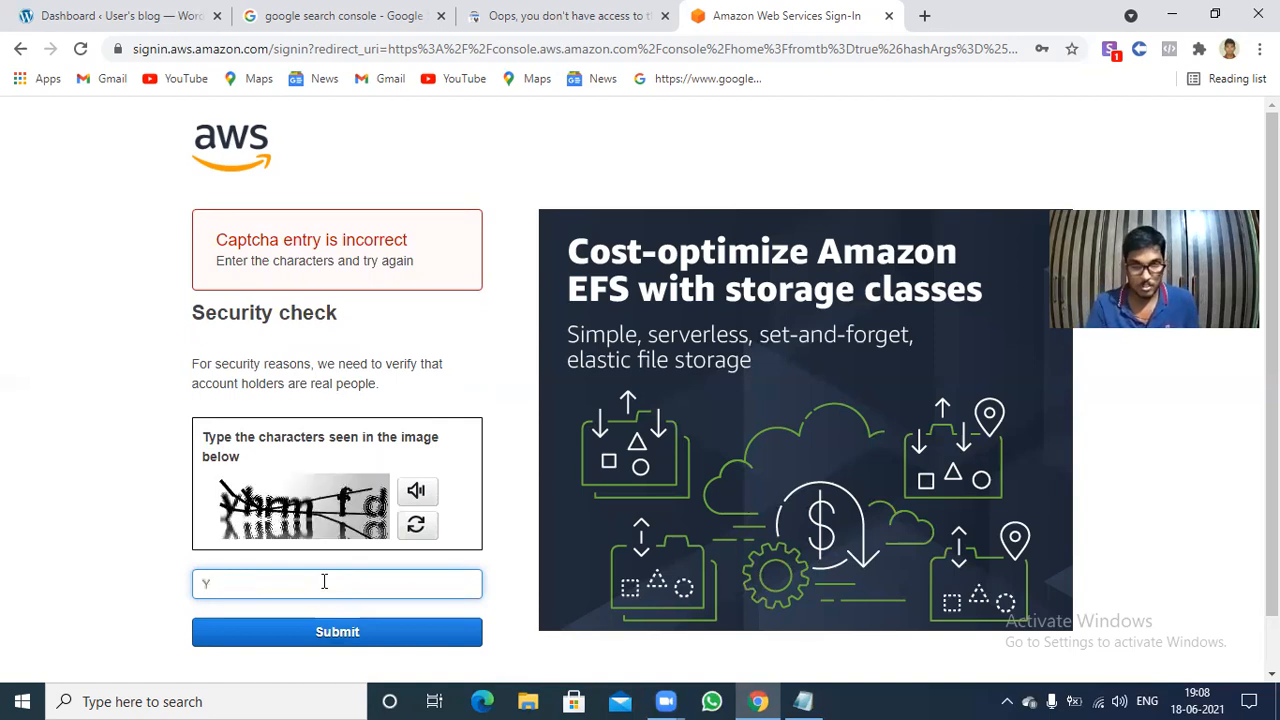
{"action": "key", "text": "BackSpace"}
{"action": "type", "text": "yhm"}
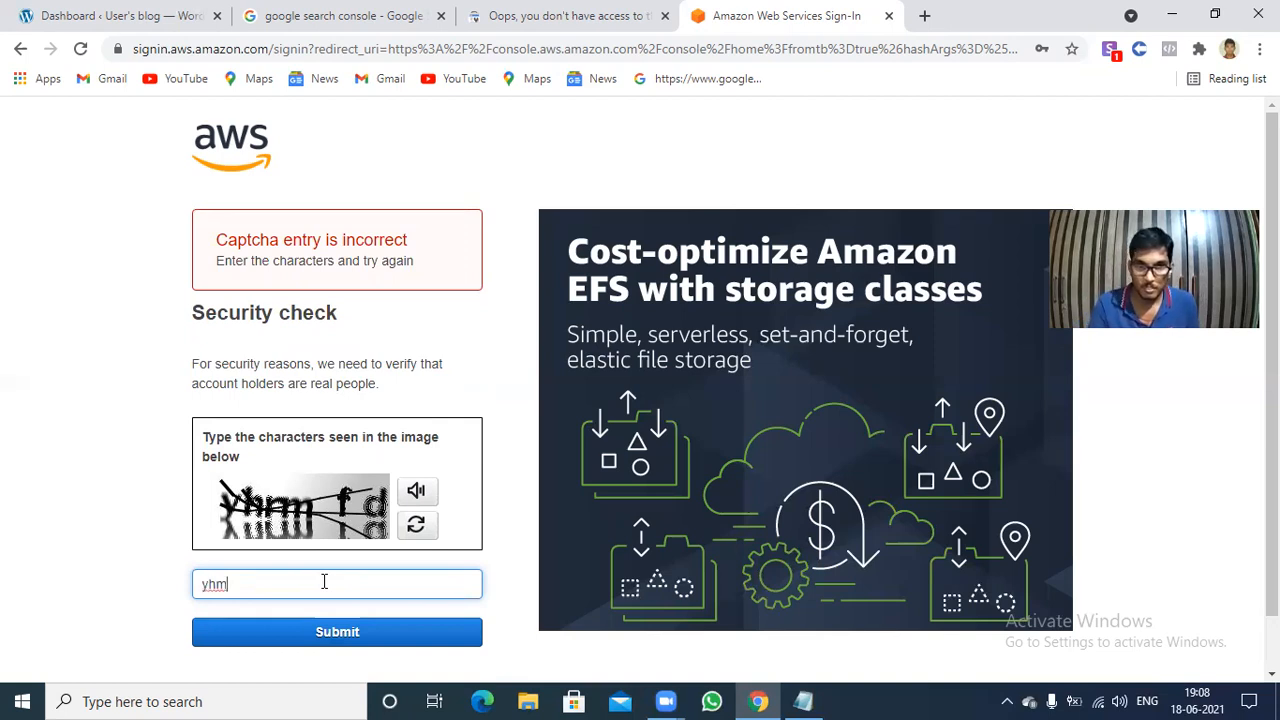
{"action": "key", "text": "BackSpace"}
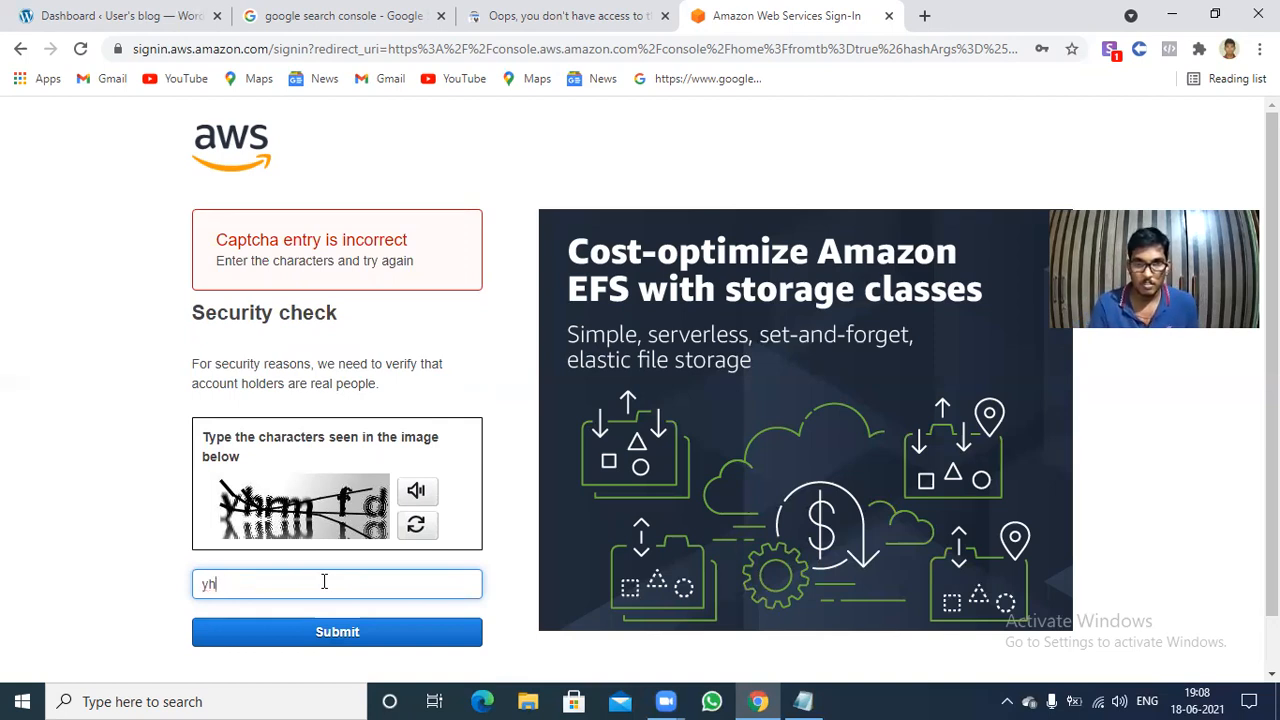
{"action": "type", "text": "rm"}
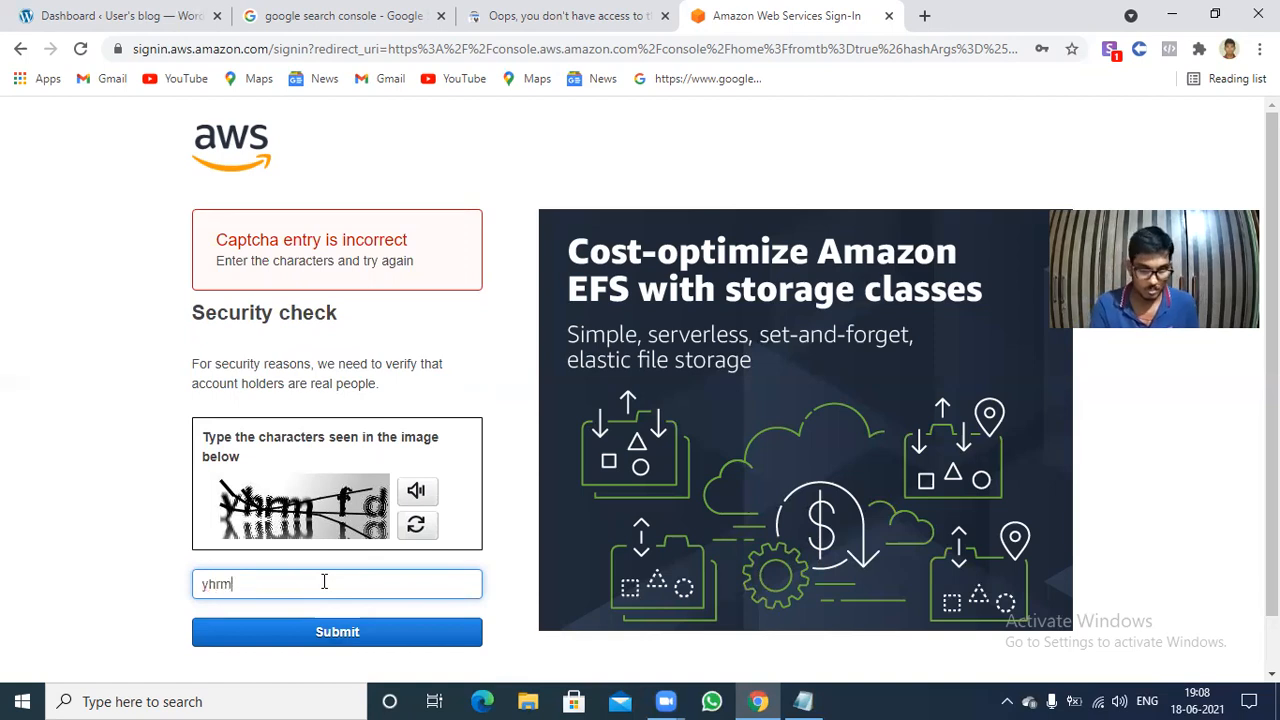
{"action": "type", "text": "fd"}
{"action": "left_click", "coordinate": [341, 632]}
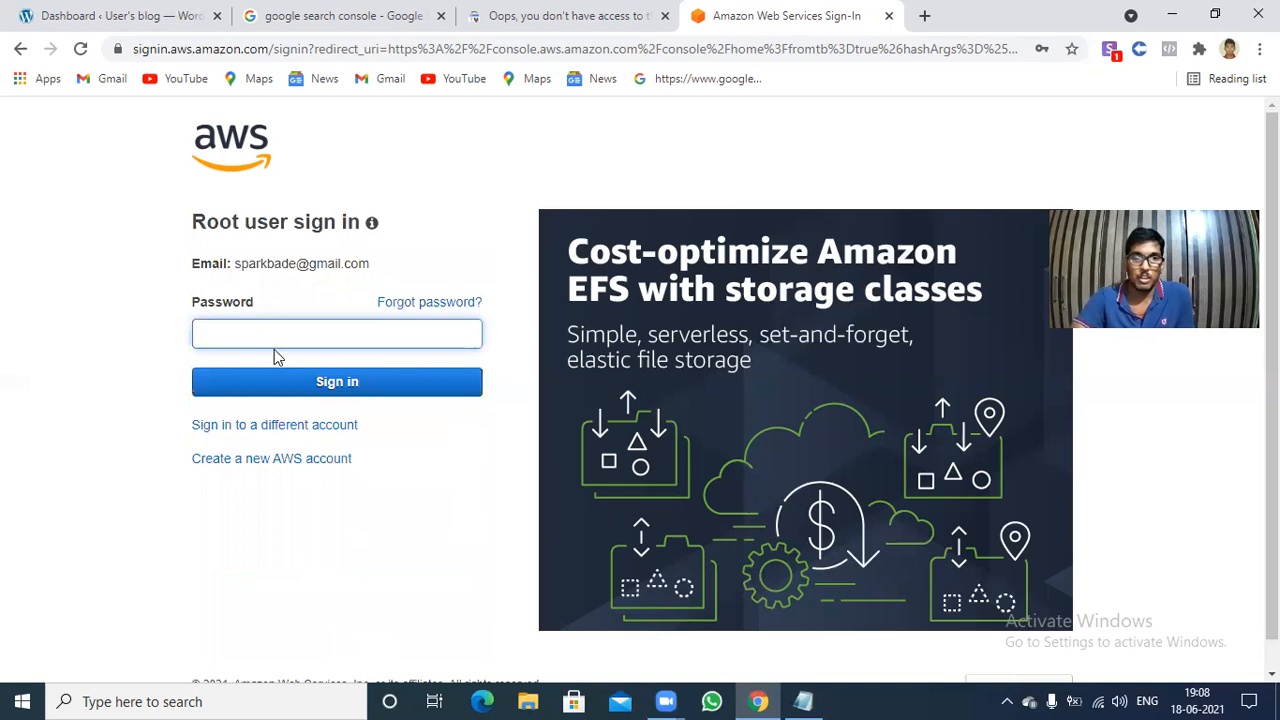
Enter the root user's account password and sign in to the AWS Management Console.
{"action": "type", "text": "•••••"}
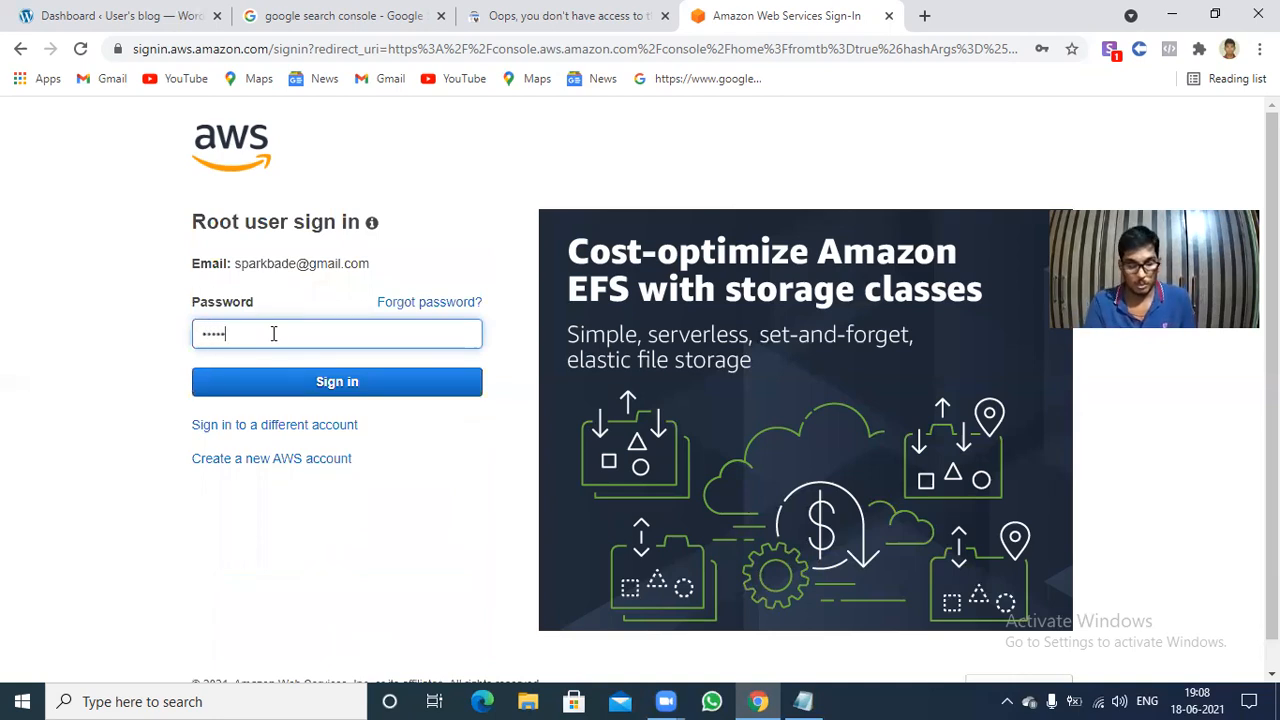
{"action": "type", "text": "•••••••"}
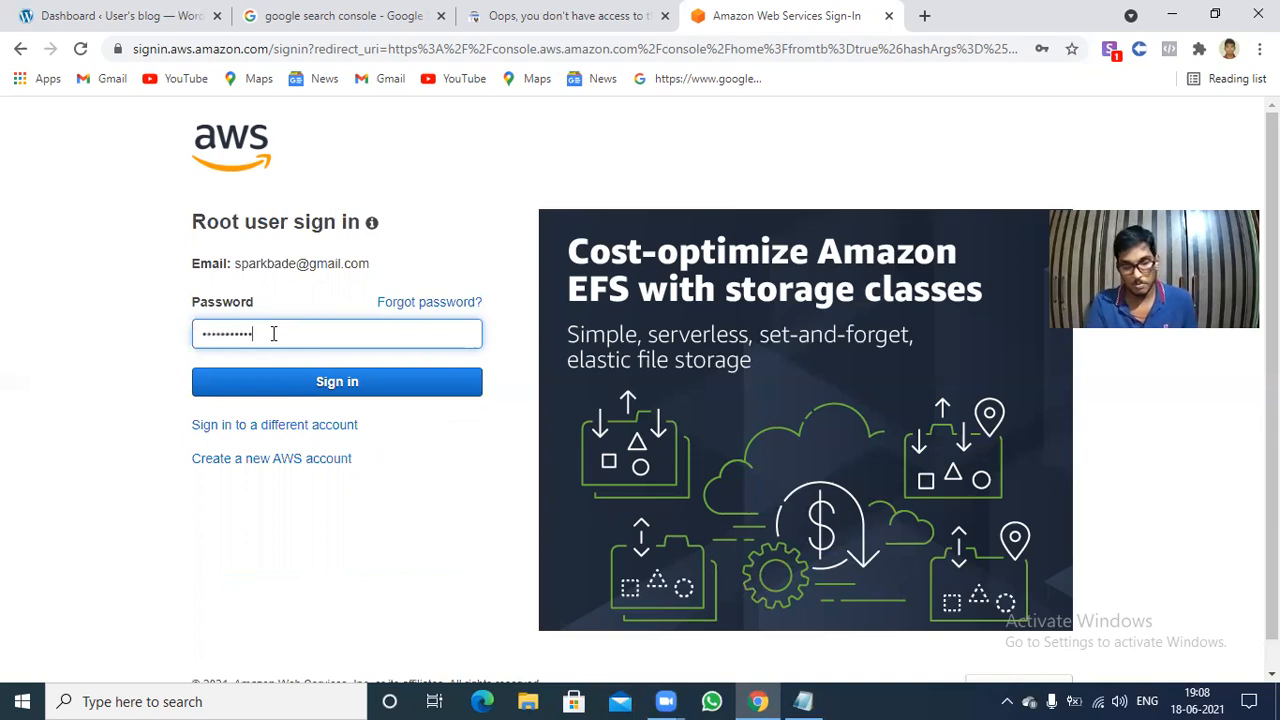
{"action": "key", "text": "Return"}
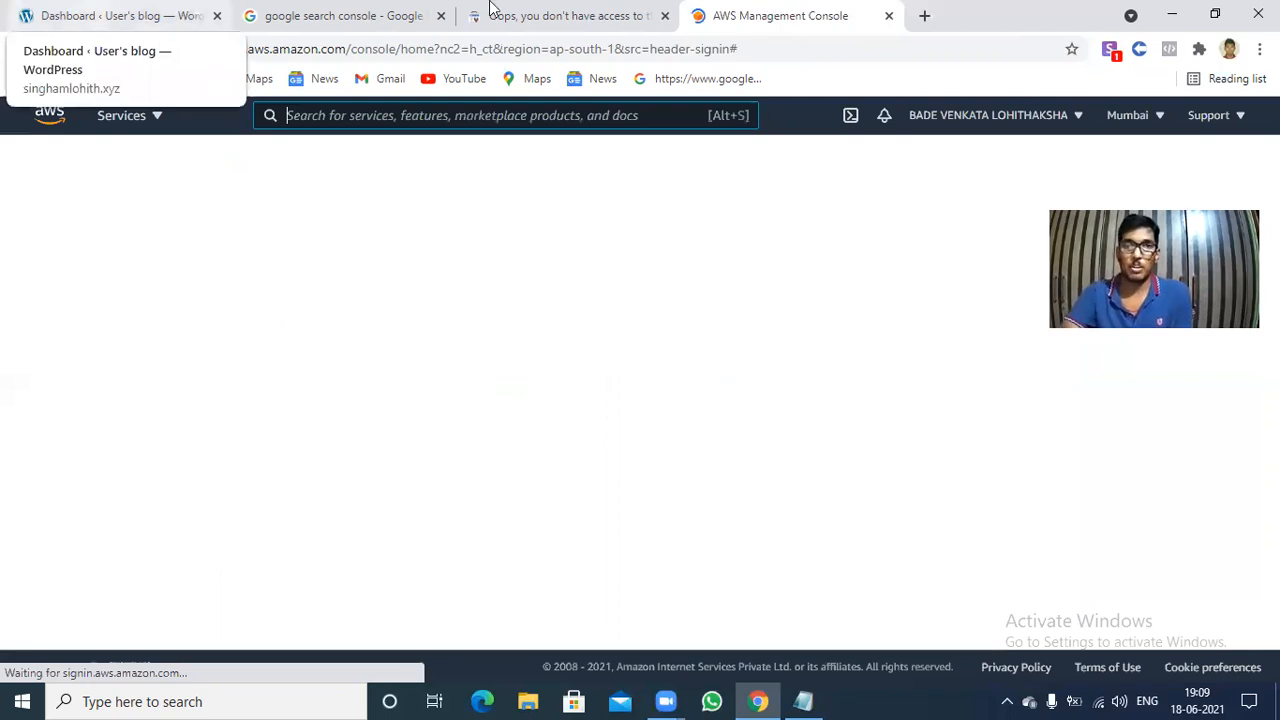
Open the Route 53 hosted zones in AWS and go into the singhamlohith.xyz zone.
{"action": "left_click", "coordinate": [568, 15]}
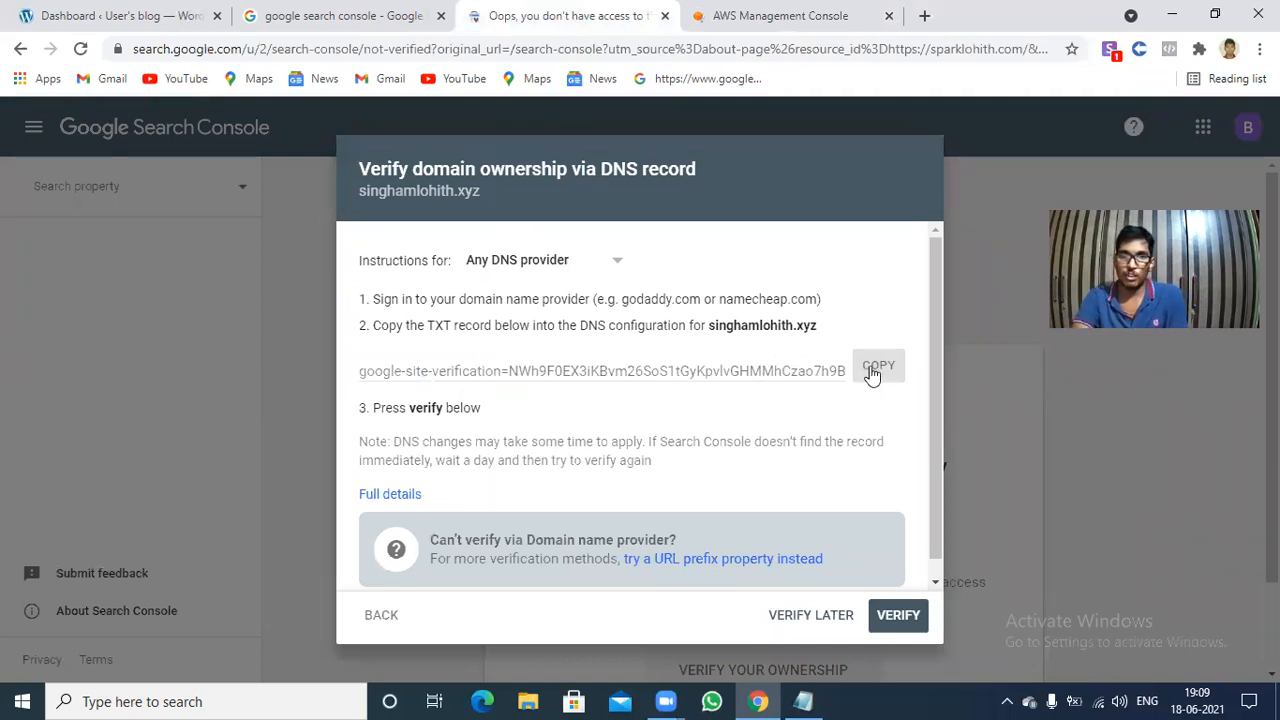
{"action": "left_click", "coordinate": [757, 12]}
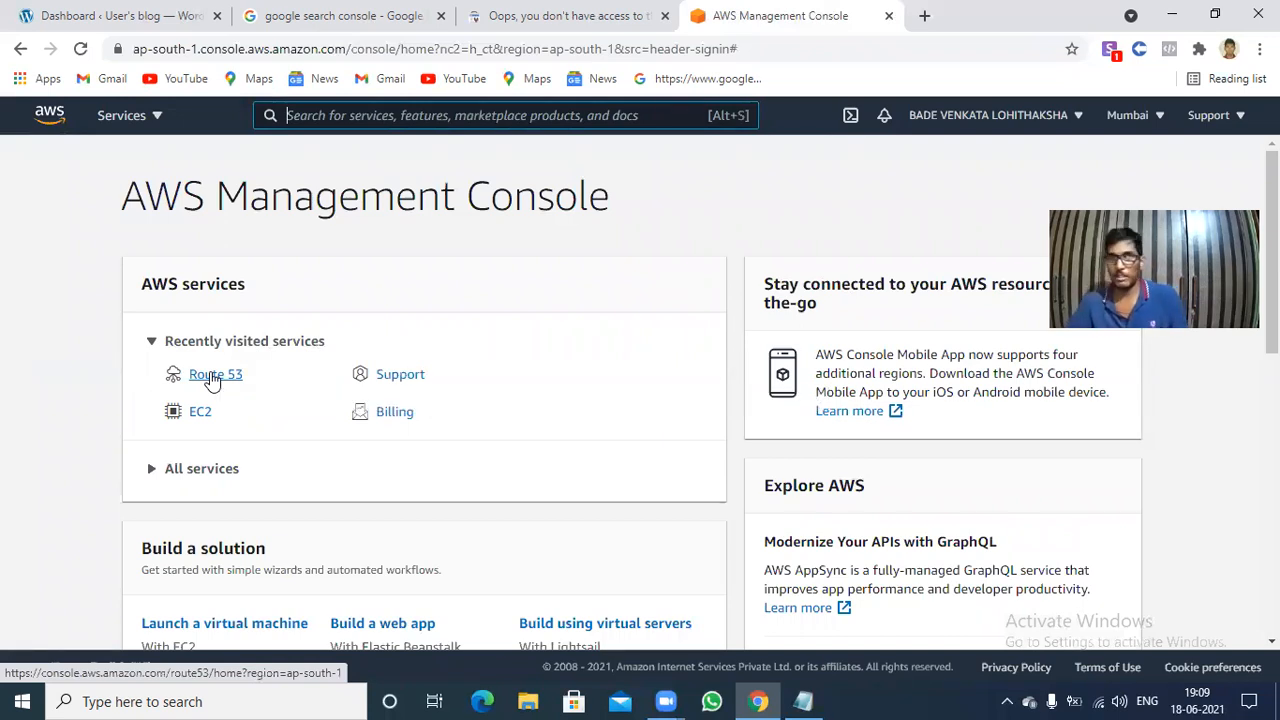
{"action": "left_click", "coordinate": [213, 381]}
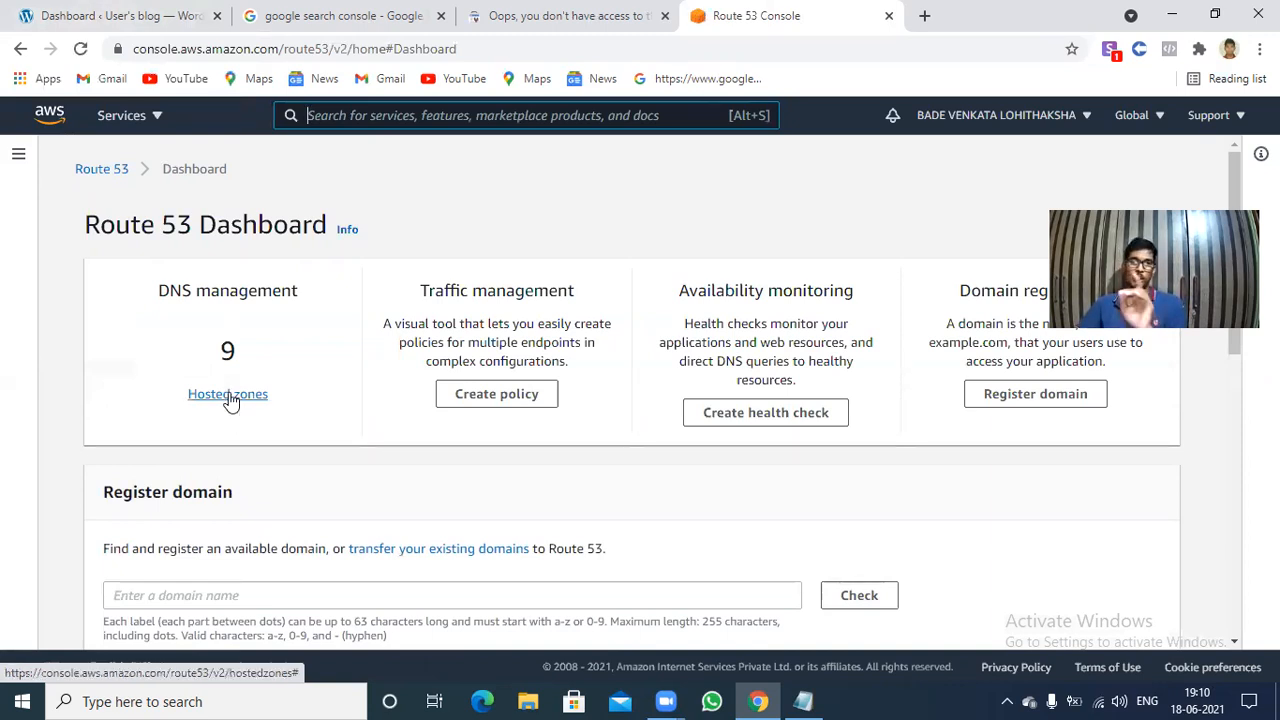
{"action": "left_click", "coordinate": [230, 398]}
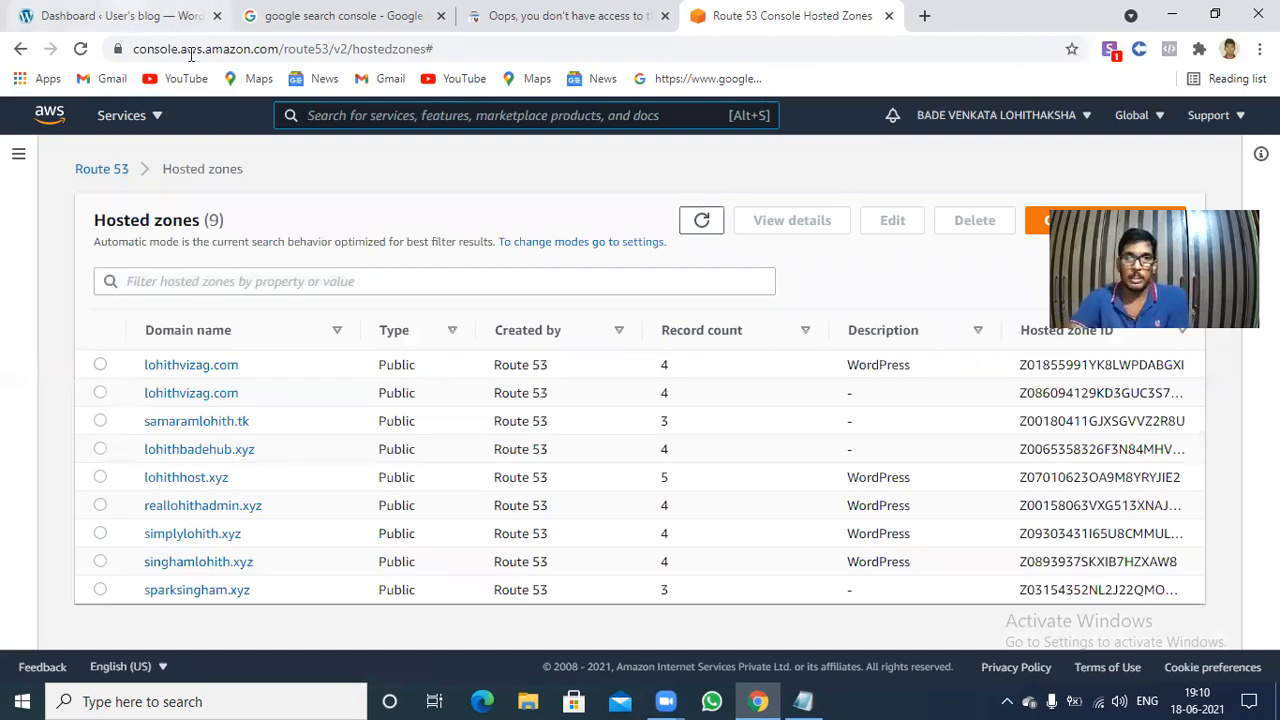
{"action": "left_click", "coordinate": [182, 17]}
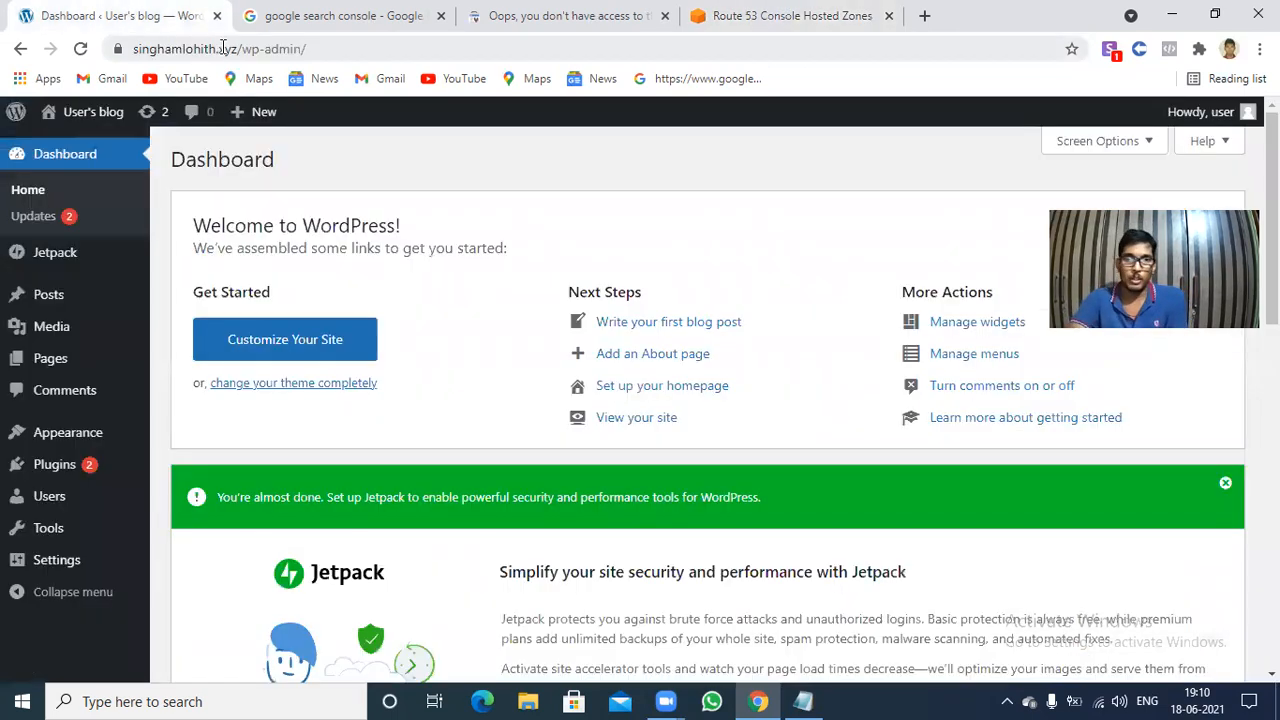
{"action": "left_click", "coordinate": [806, 12]}
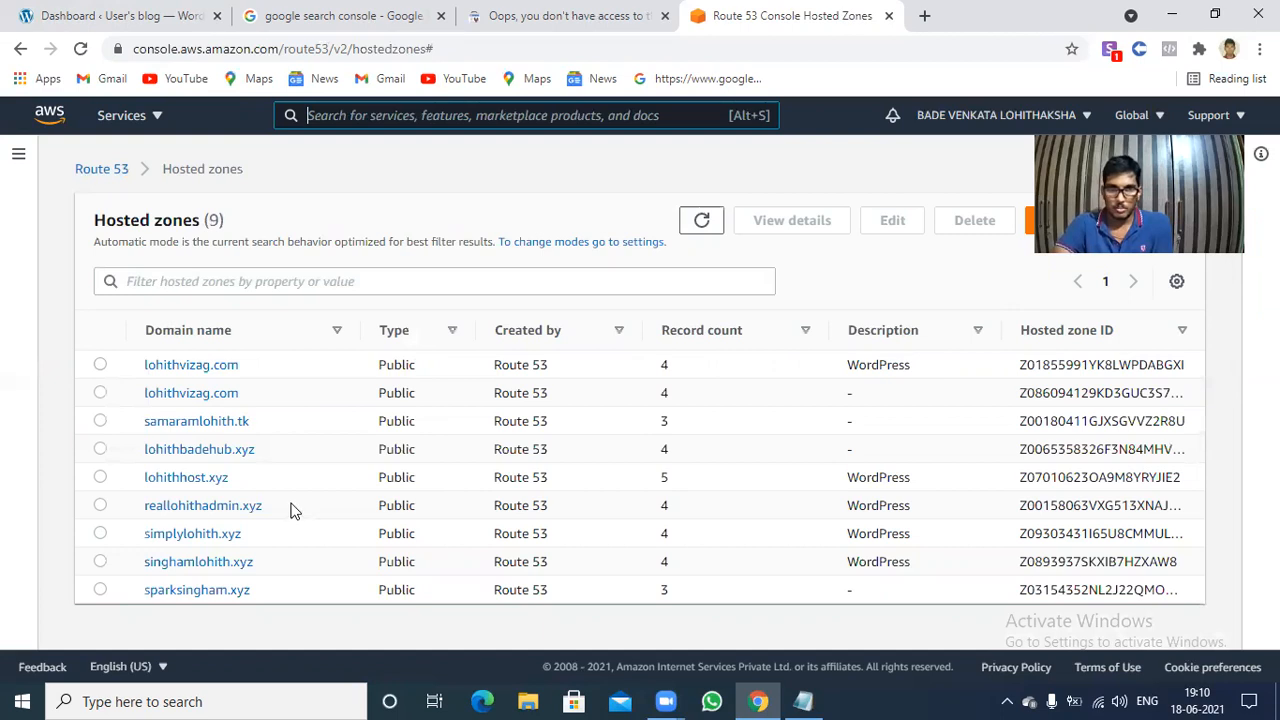
{"action": "left_click", "coordinate": [161, 570]}
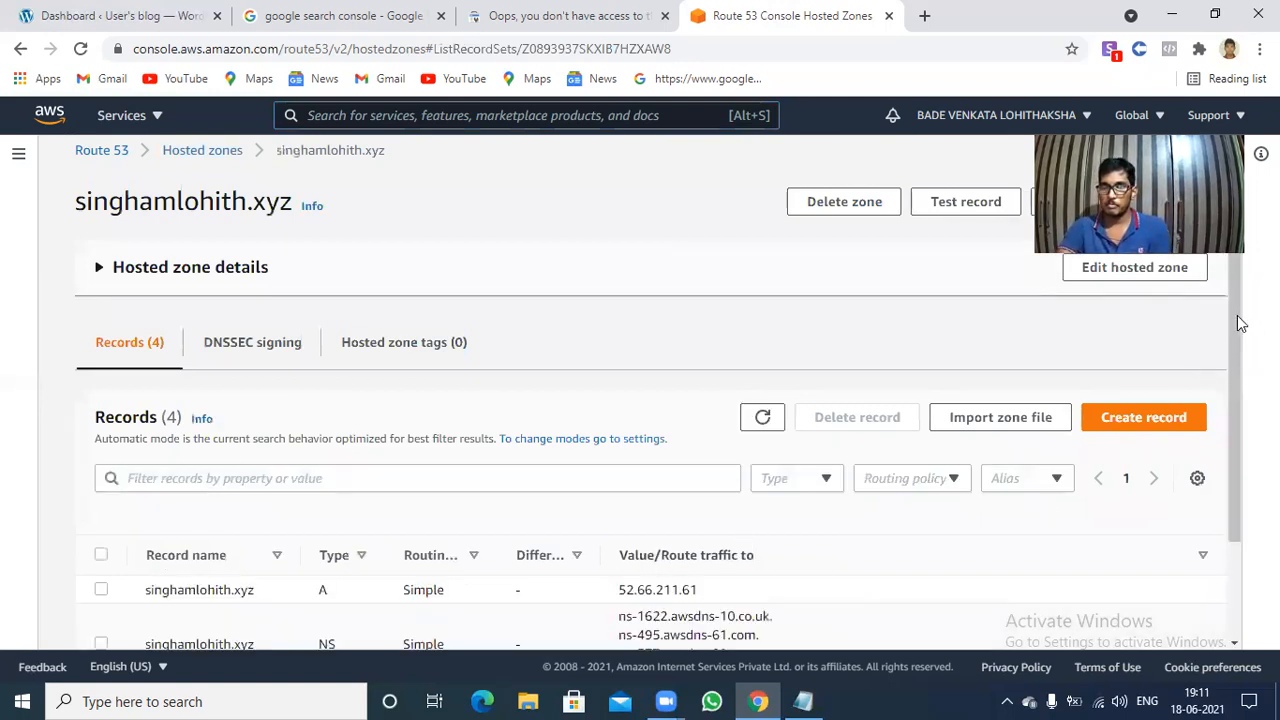
Start a new record in the singhamlohith.xyz zone and set its record type to TXT.
{"action": "scroll", "coordinate": [1208, 369], "scroll_direction": "down", "scroll_amount": 1}
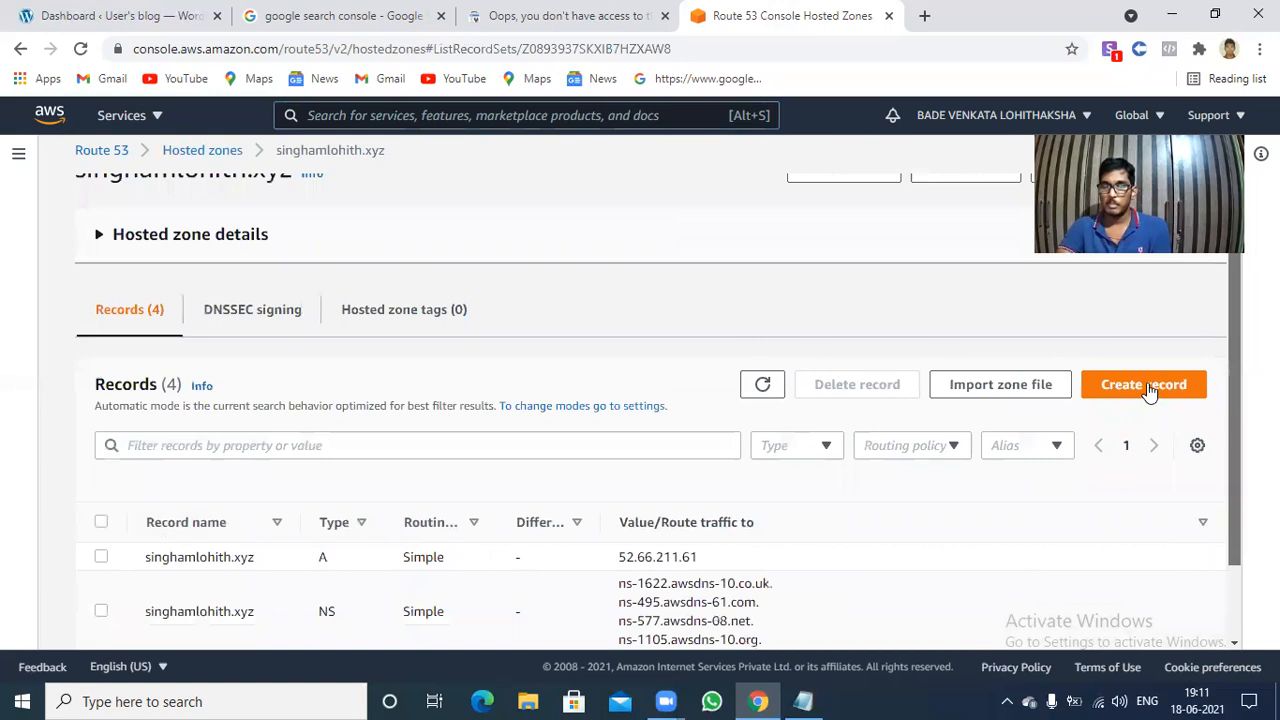
{"action": "left_click", "coordinate": [1150, 390]}
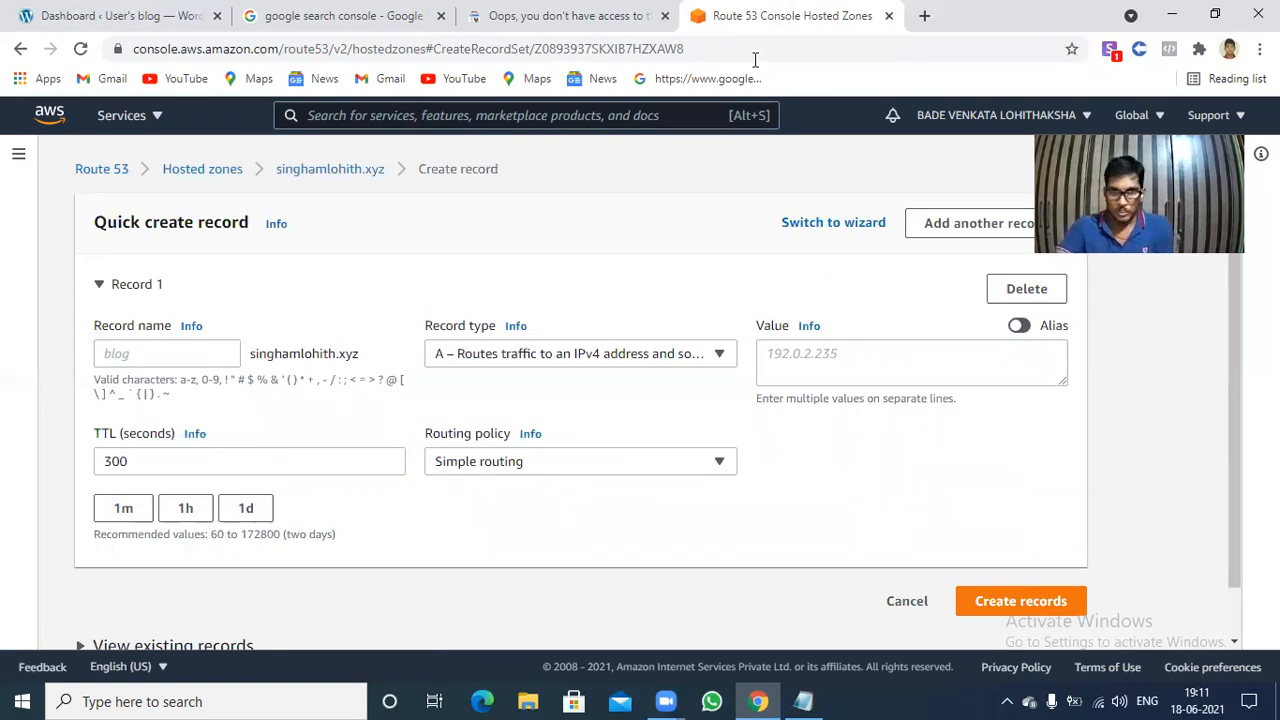
{"action": "left_click", "coordinate": [719, 355]}
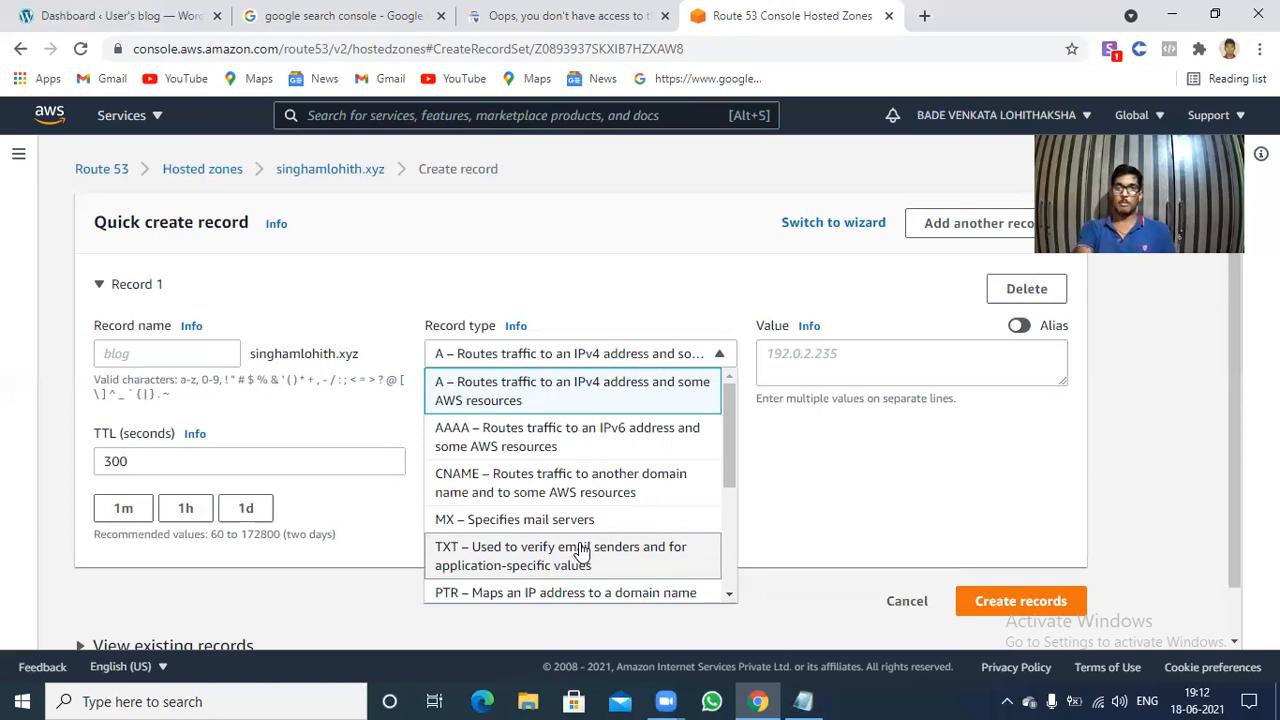
{"action": "left_click", "coordinate": [580, 550]}
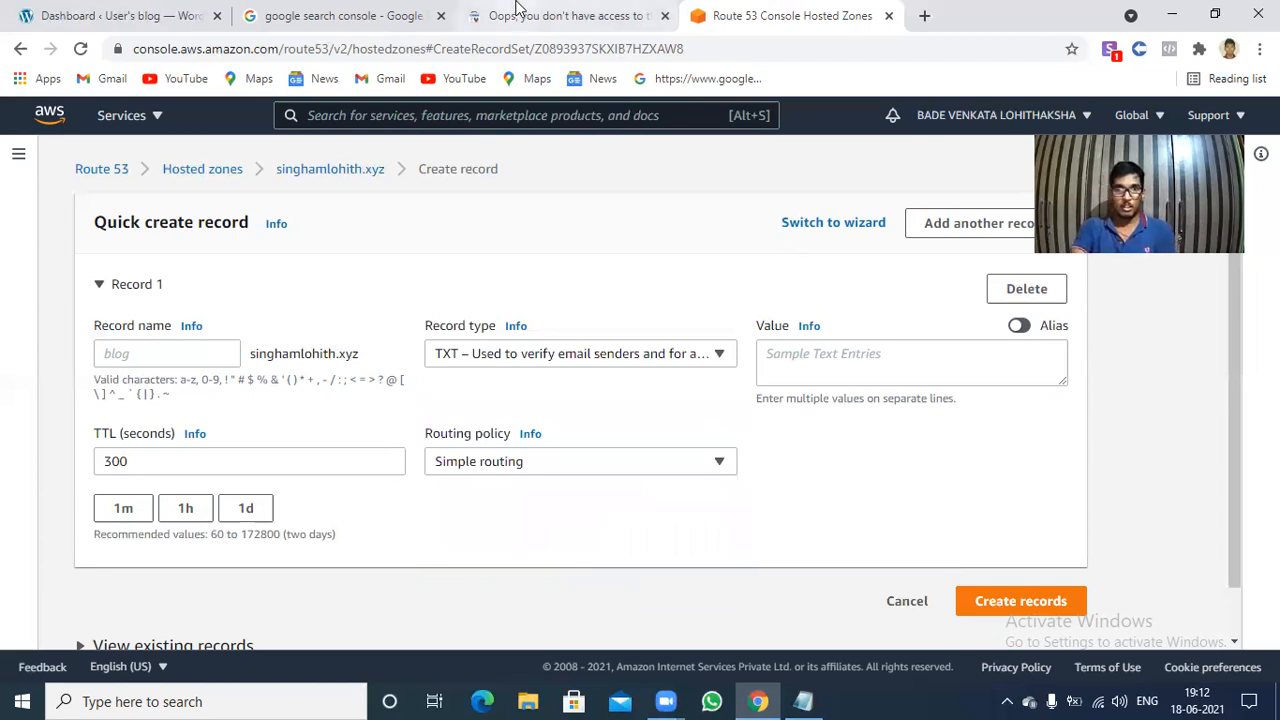
Switch to Google Search Console and copy the TXT verification record for singhamlohith.xyz again.
{"action": "left_click", "coordinate": [292, 8]}
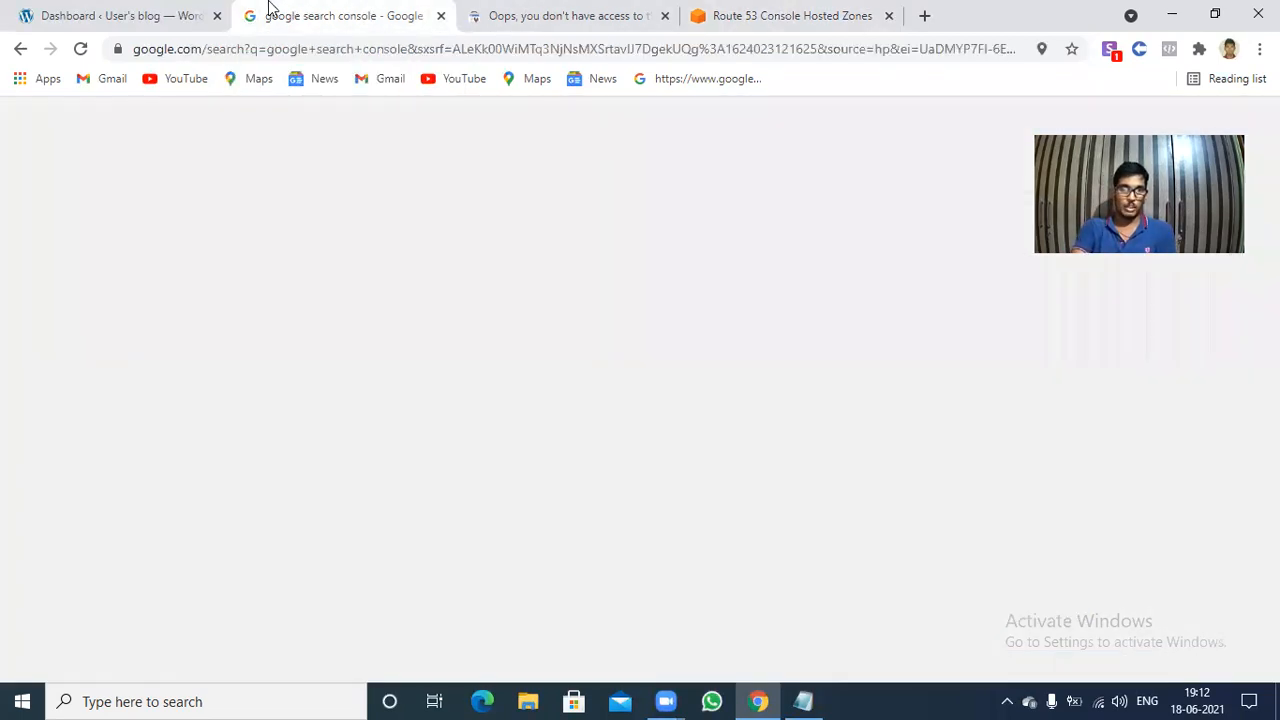
{"action": "left_click", "coordinate": [32, 10]}
{"action": "left_click", "coordinate": [540, 15]}
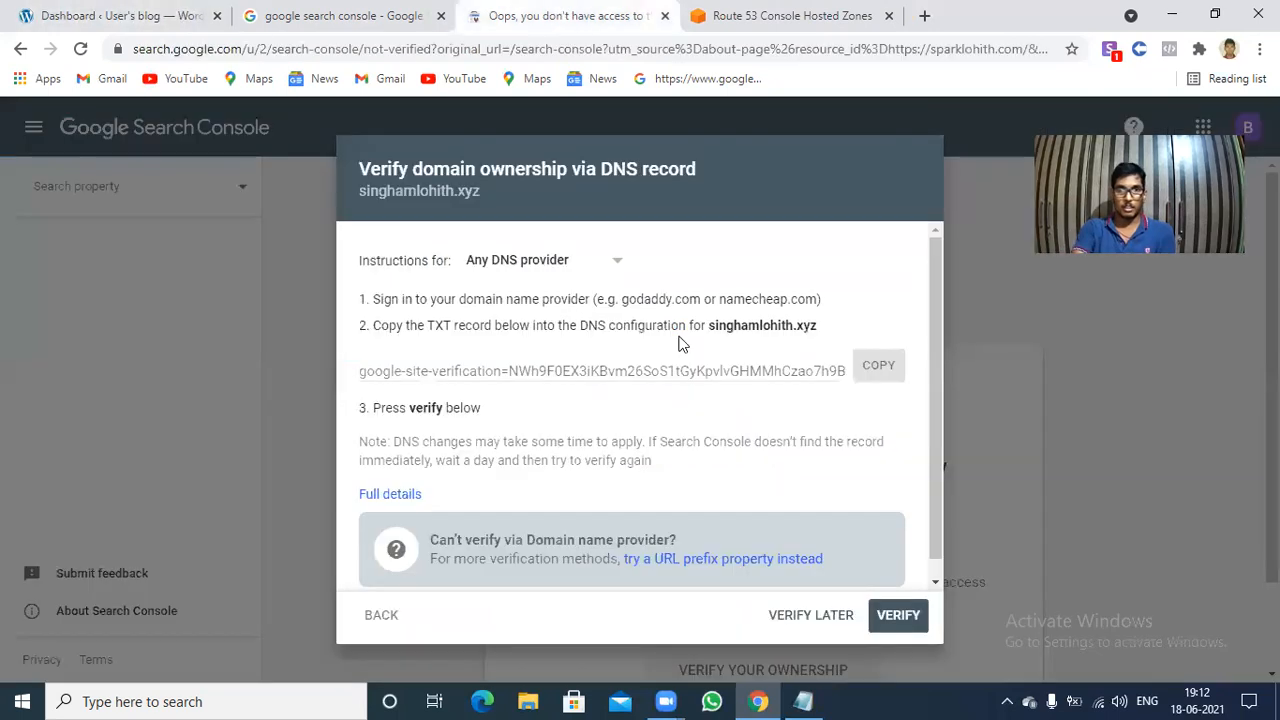
{"action": "left_click", "coordinate": [880, 371]}
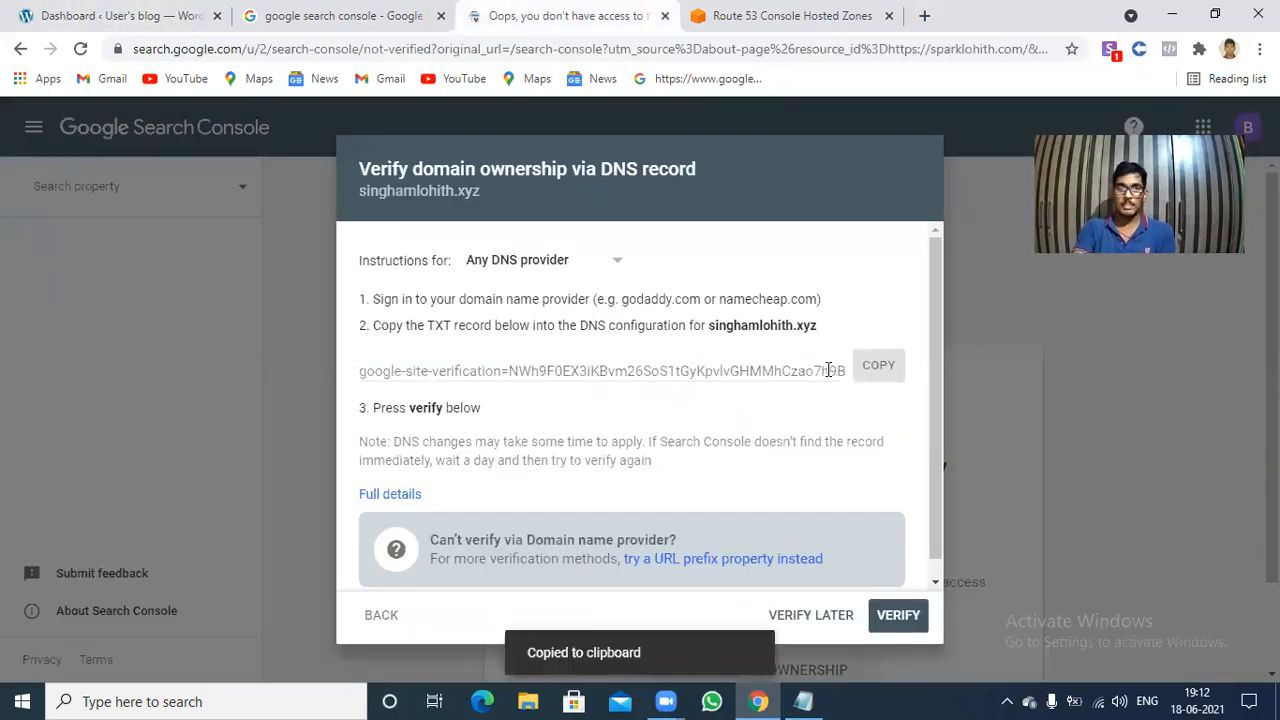
Return to Route 53, paste the copied verification token as the TXT record's value and create the record.
{"action": "key", "text": "ctrl+Tab"}
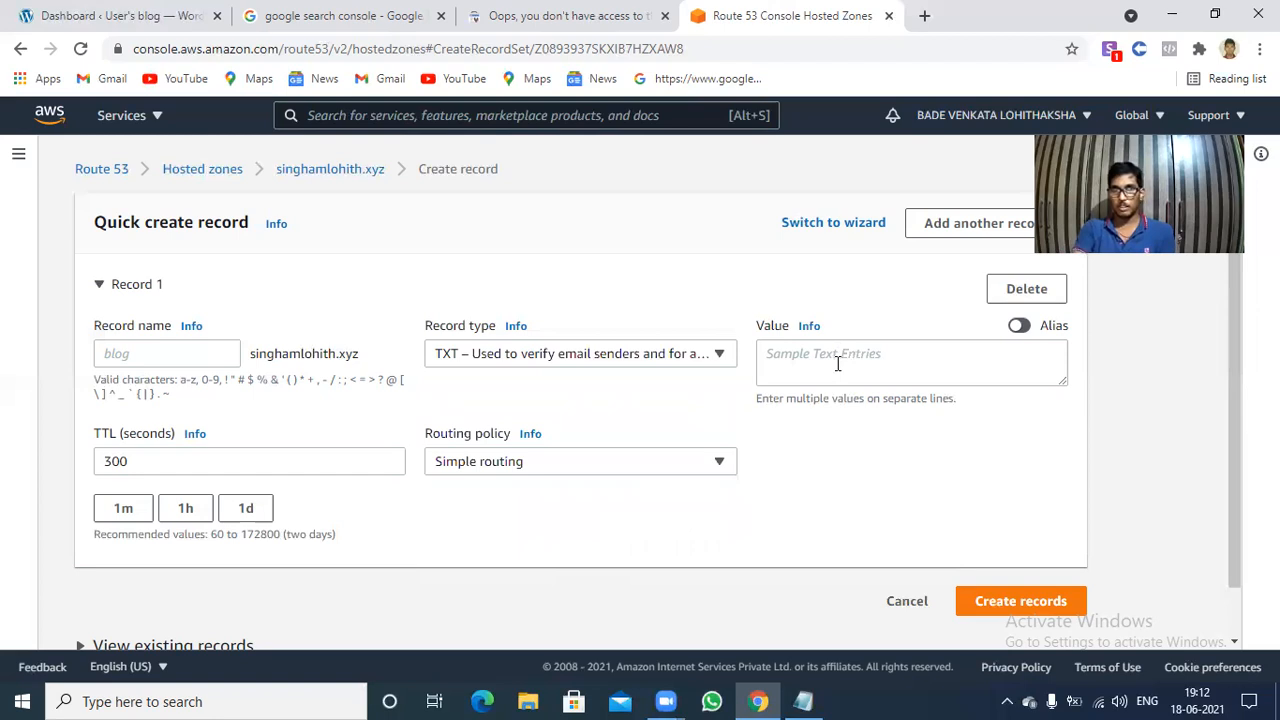
{"action": "left_click", "coordinate": [838, 364]}
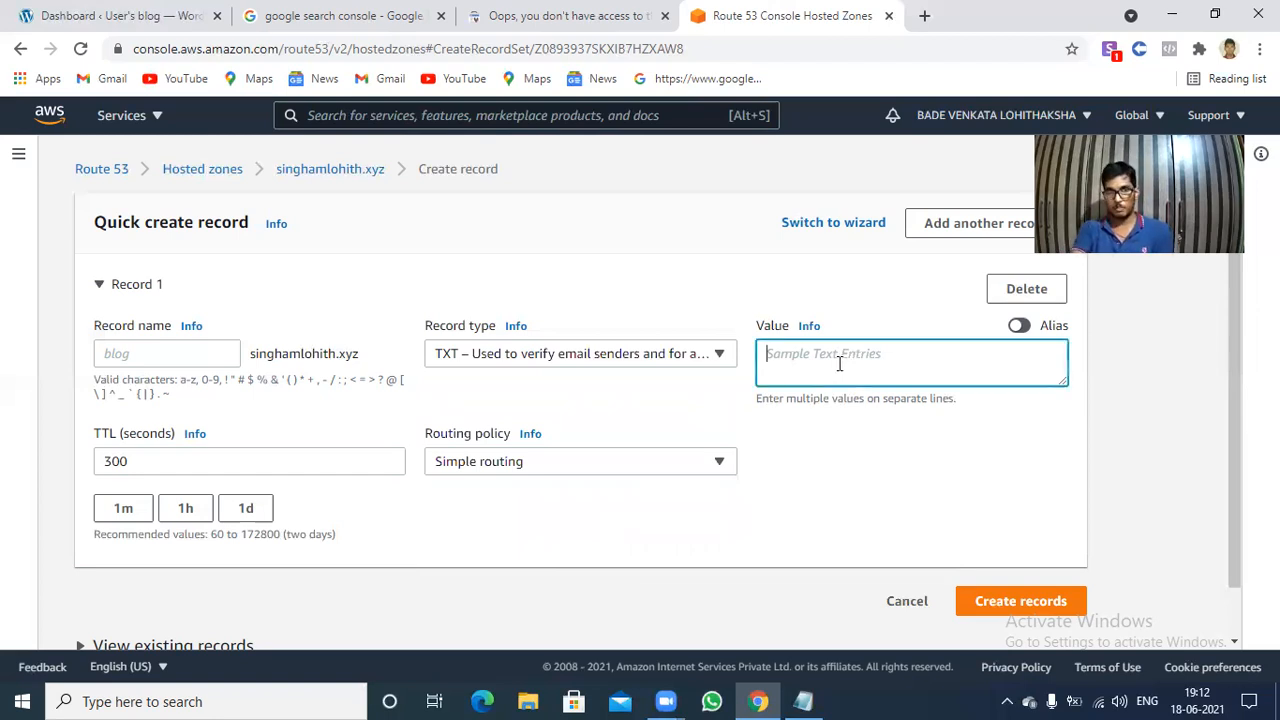
{"action": "right_click", "coordinate": [836, 364]}
{"action": "left_click", "coordinate": [891, 521]}
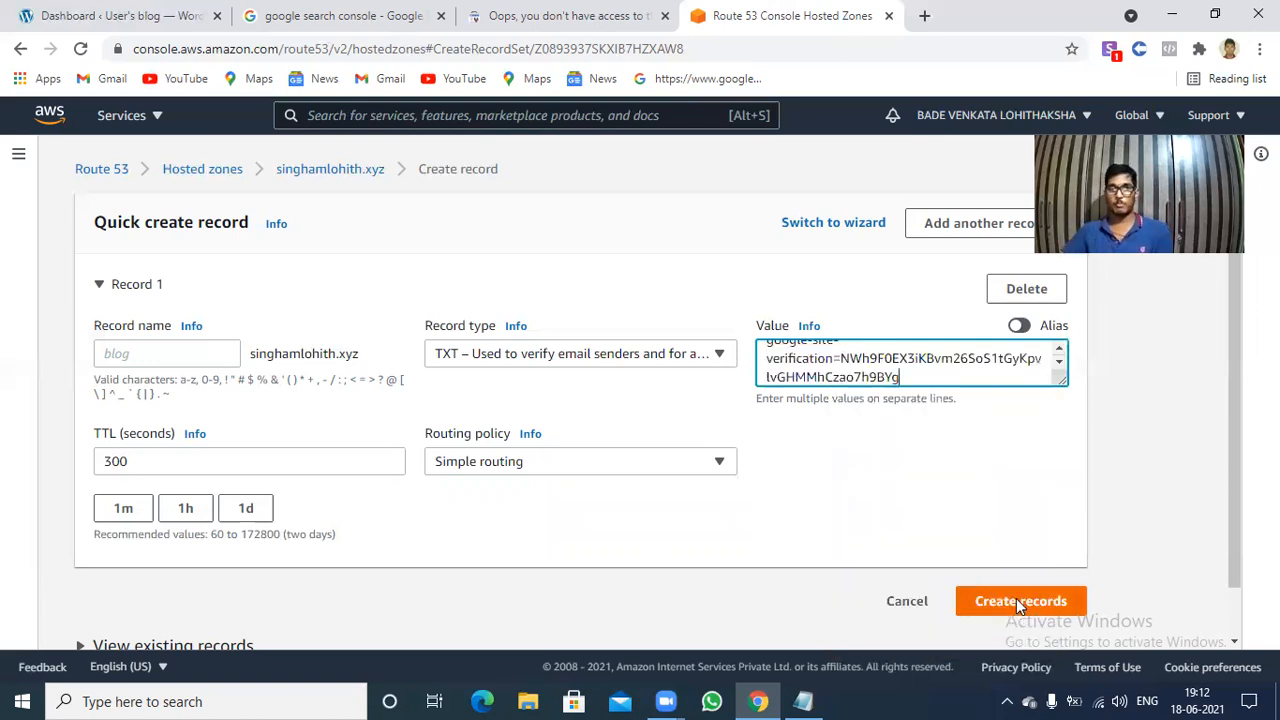
{"action": "left_click", "coordinate": [1020, 601]}
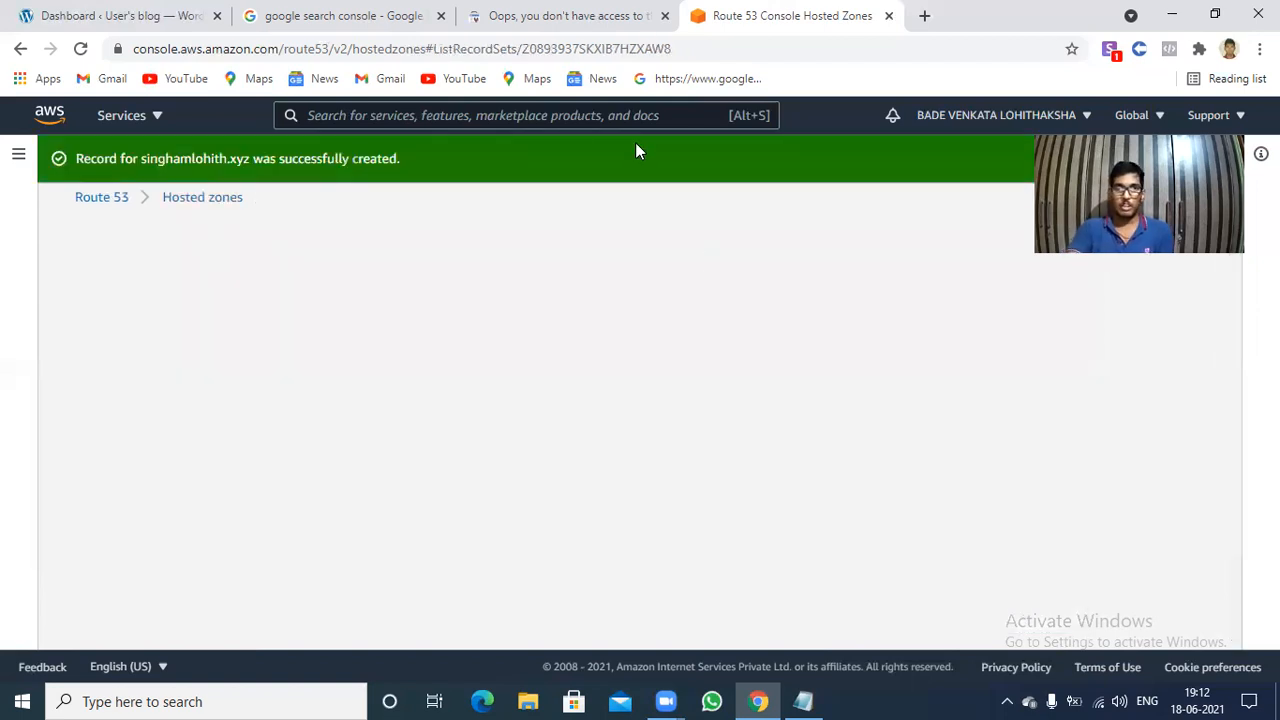
Verify ownership of singhamlohith.xyz in Google Search Console and go to the new property.
{"action": "left_click", "coordinate": [340, 12]}
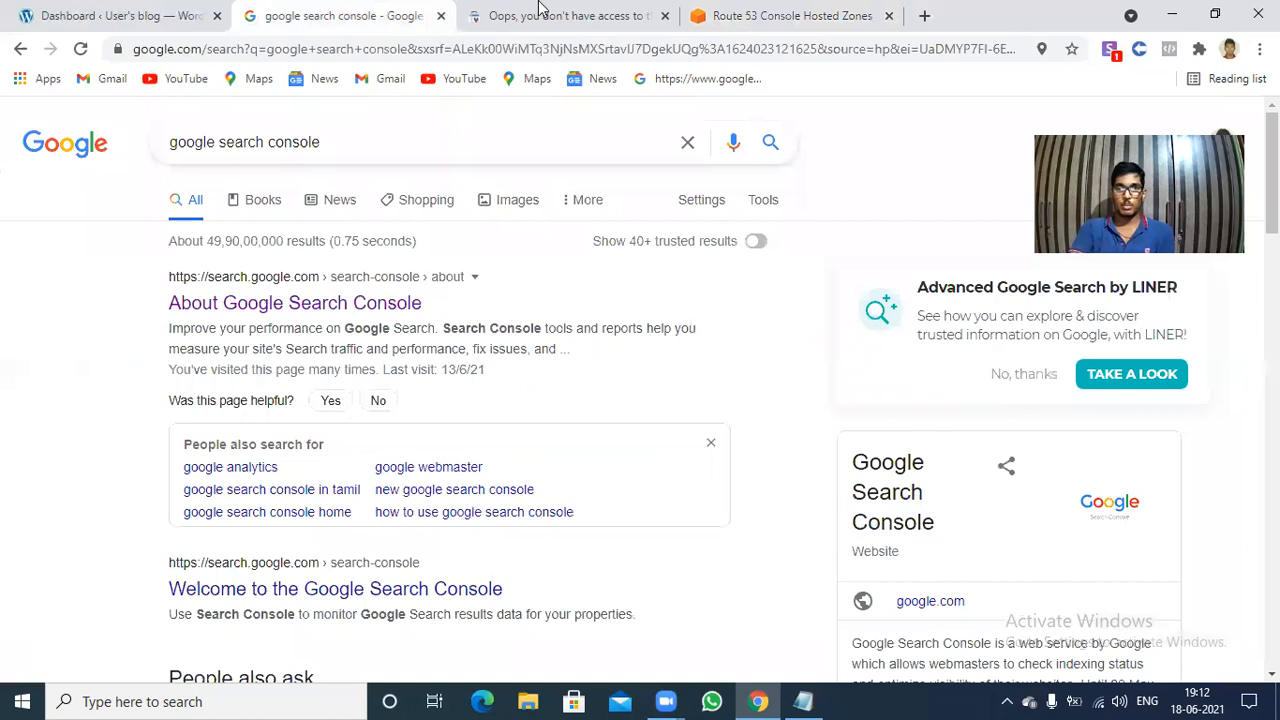
{"action": "key", "text": "ctrl+Tab"}
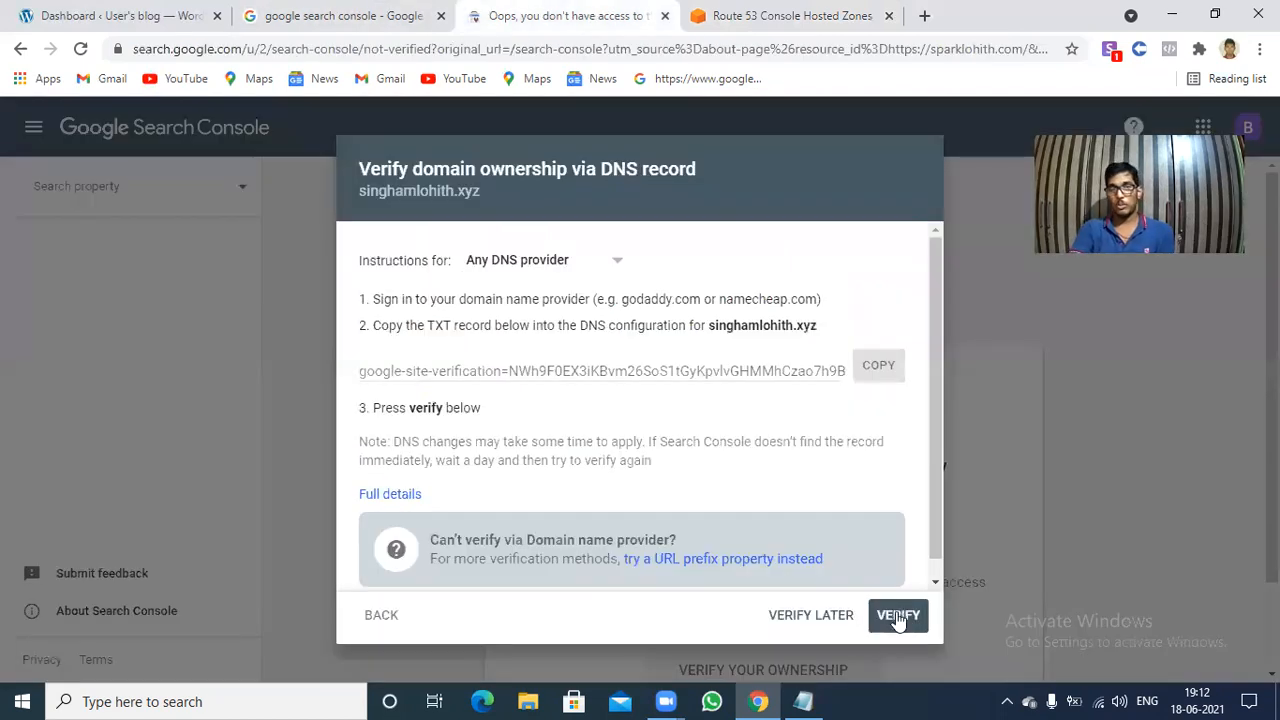
{"action": "left_click", "coordinate": [898, 617]}
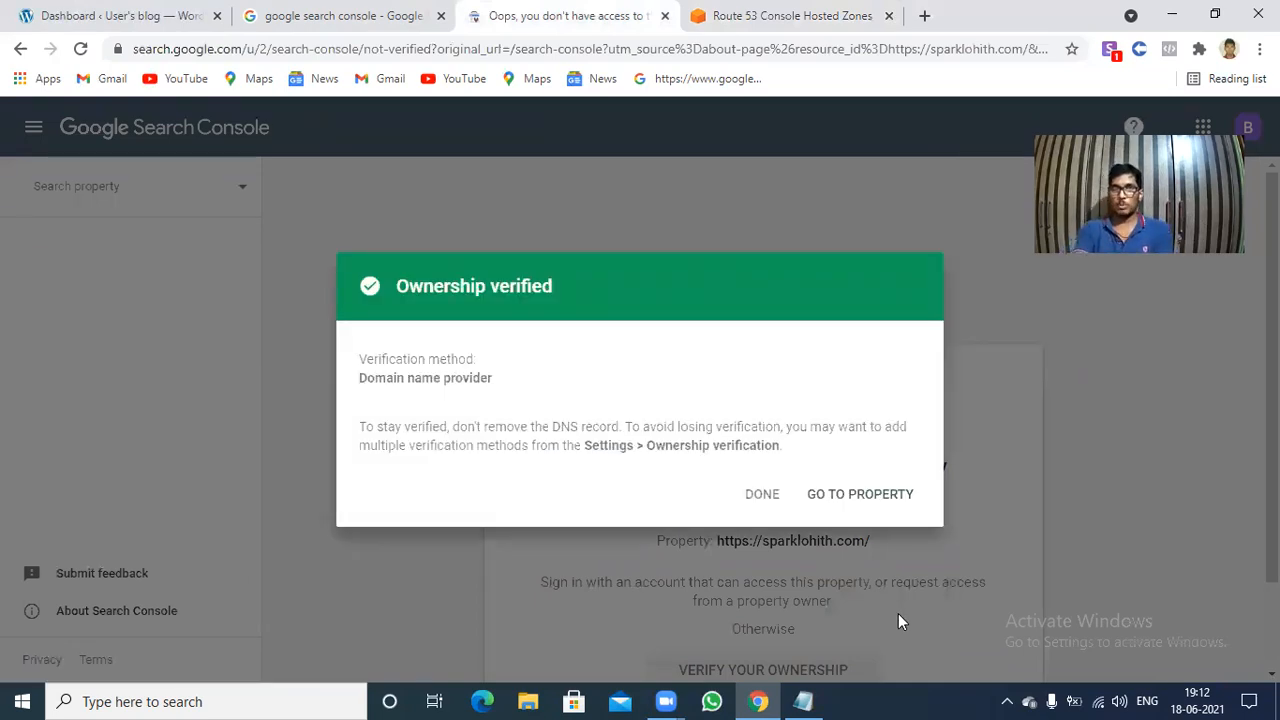
{"action": "left_click", "coordinate": [823, 497]}
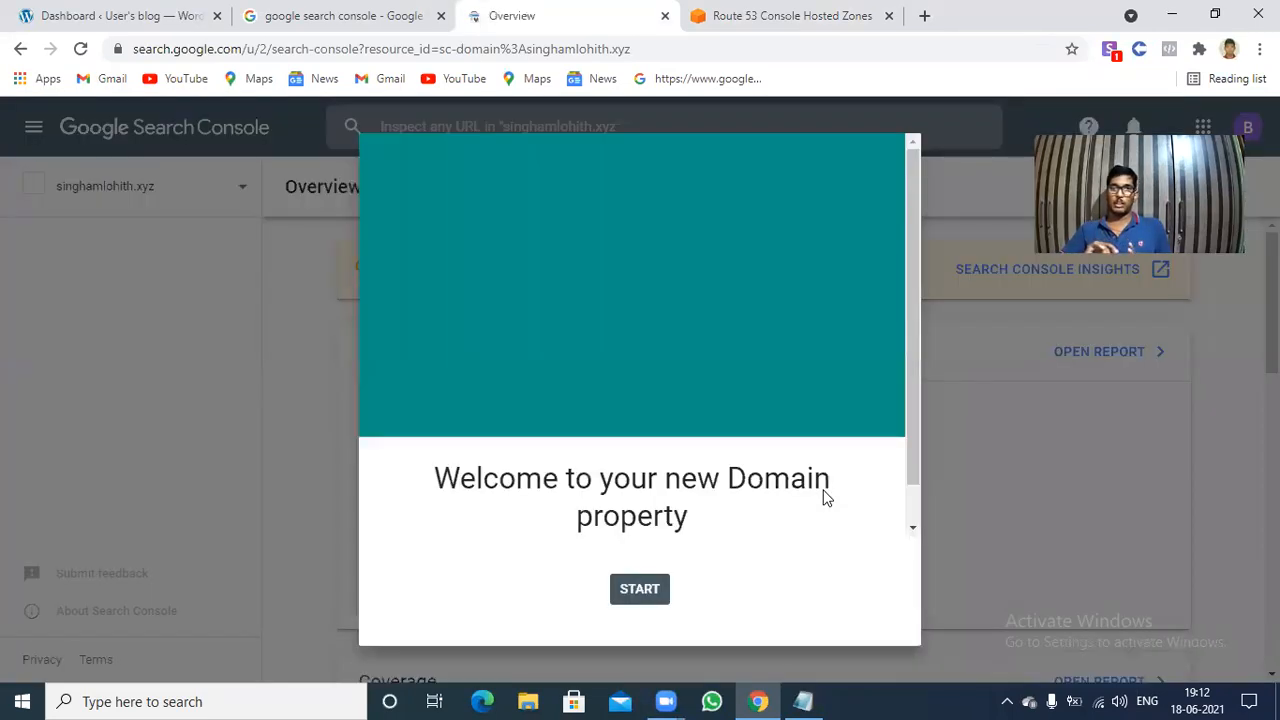
Dismiss the welcome messages and open the Sitemaps page of singhamlohith.xyz at the new sitemap URL entry.
{"action": "left_click", "coordinate": [633, 593]}
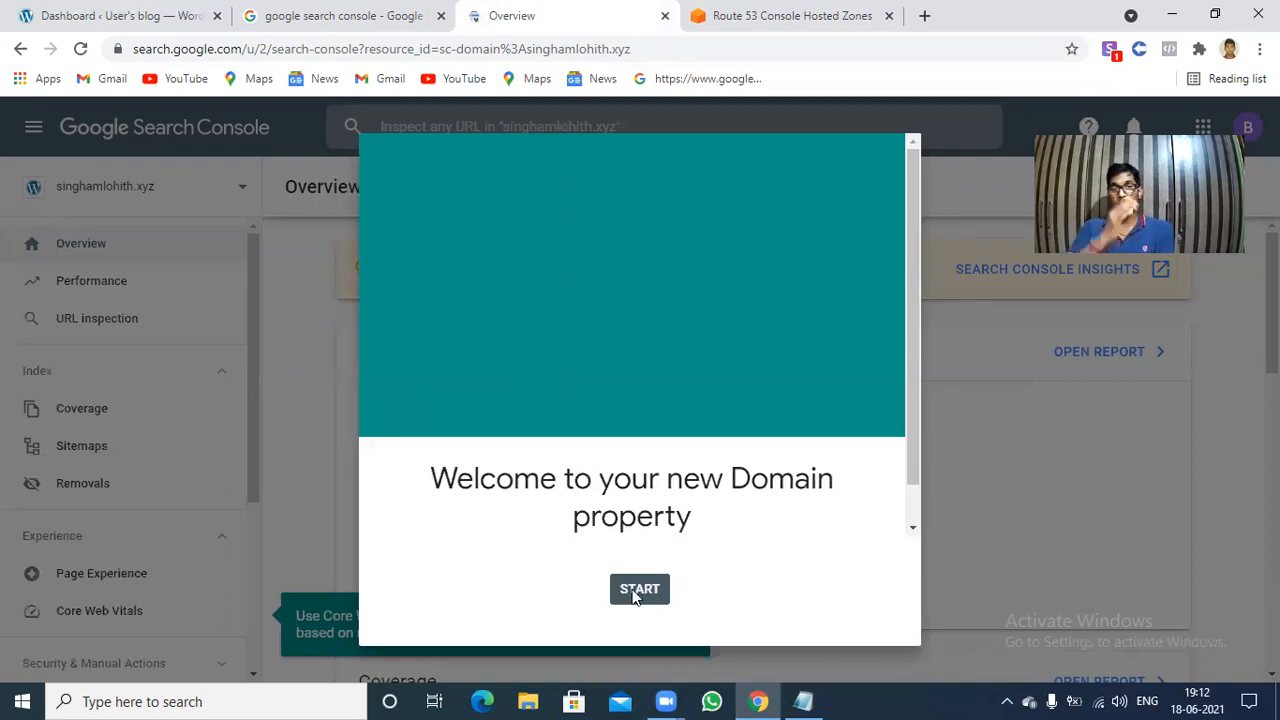
{"action": "left_click", "coordinate": [107, 448]}
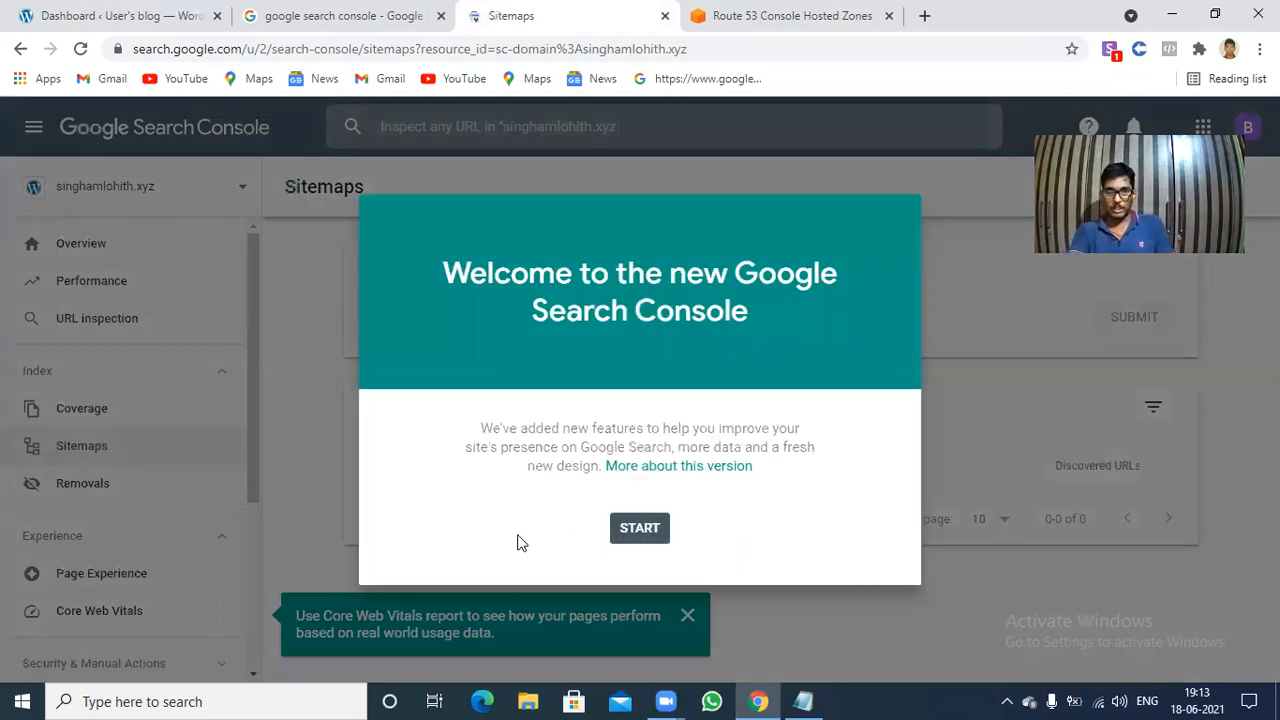
{"action": "left_click", "coordinate": [637, 530]}
{"action": "left_click", "coordinate": [491, 312]}
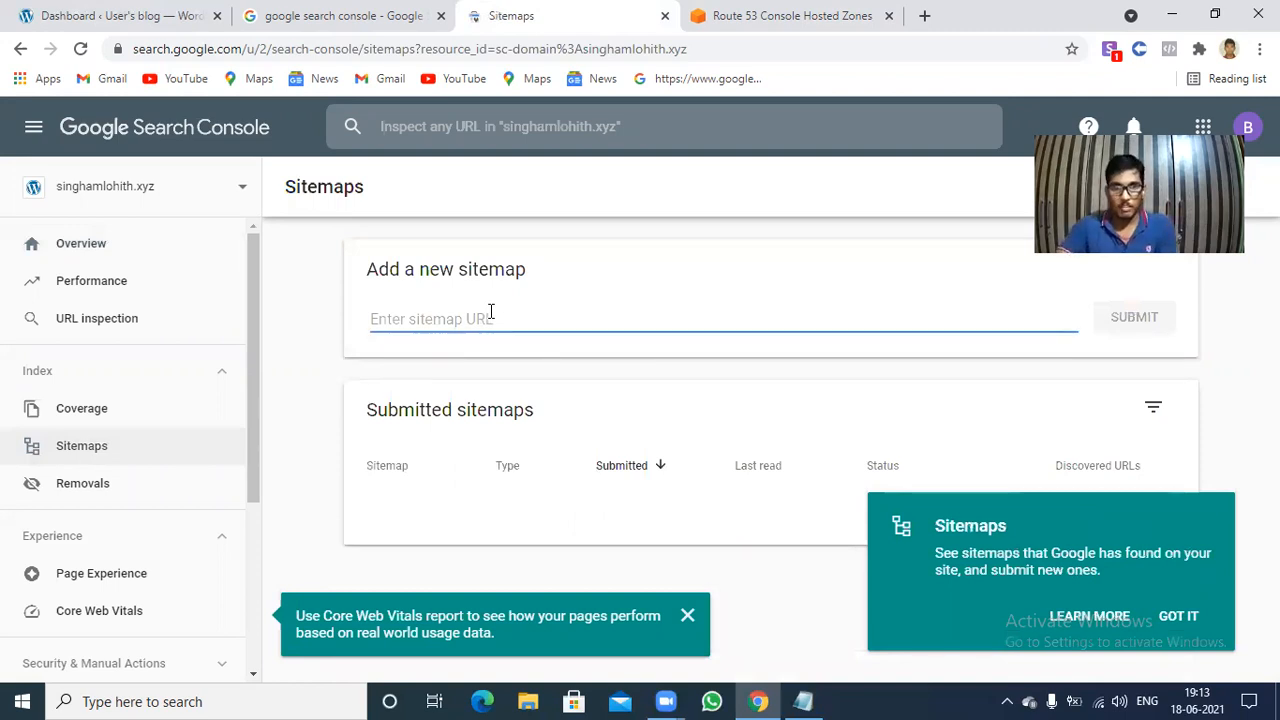
Switch to the WordPress dashboard and search the plugins available to add for "xml".
{"action": "left_click", "coordinate": [113, 8]}
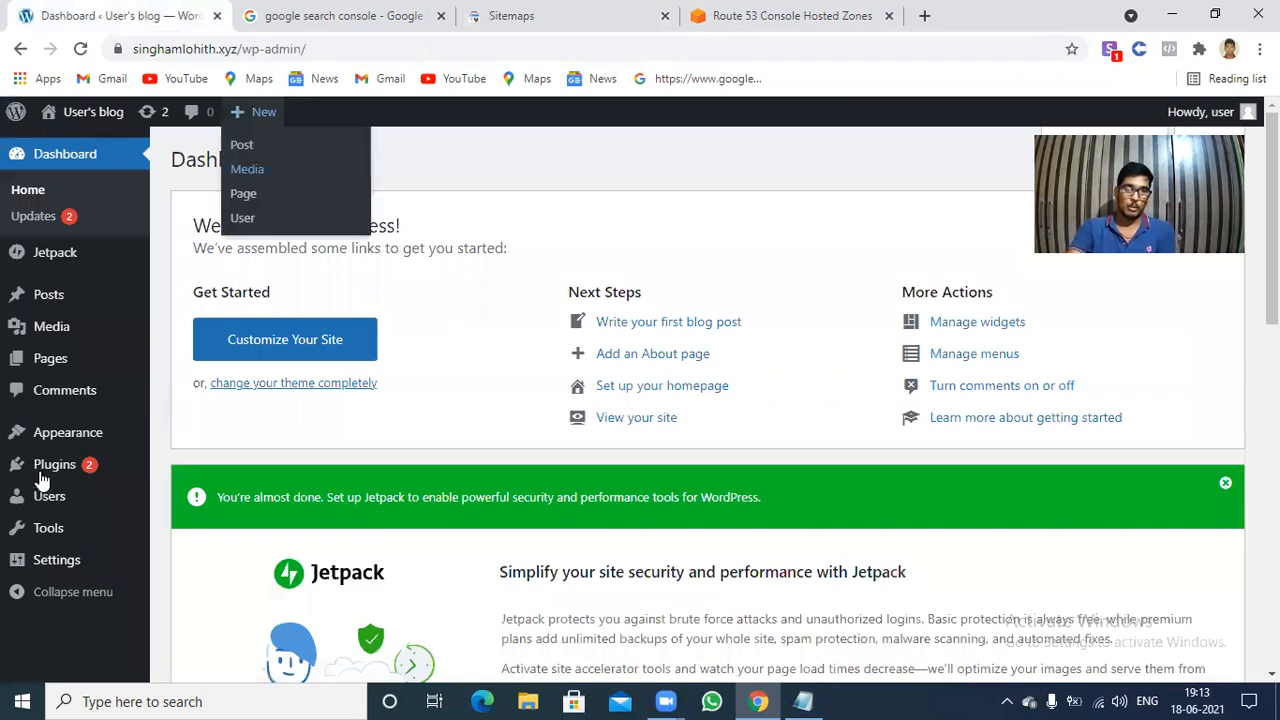
{"action": "mouse_move", "coordinate": [43, 482]}
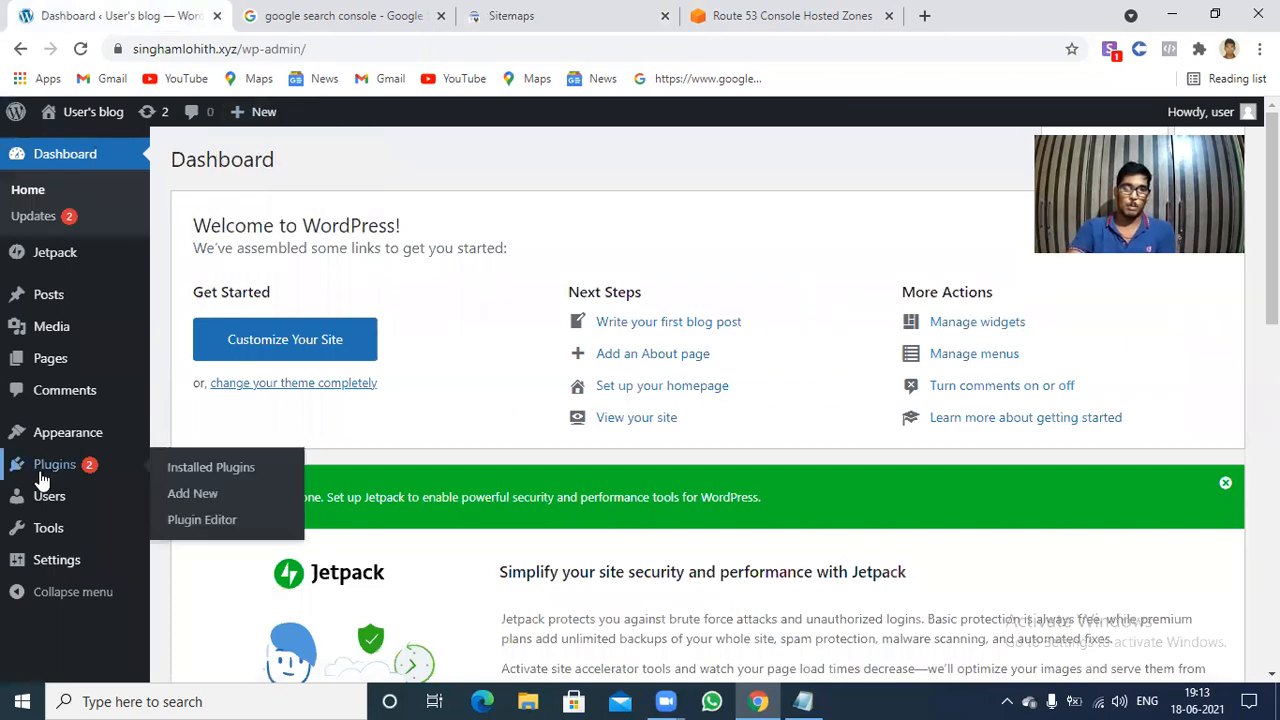
{"action": "left_click", "coordinate": [184, 500]}
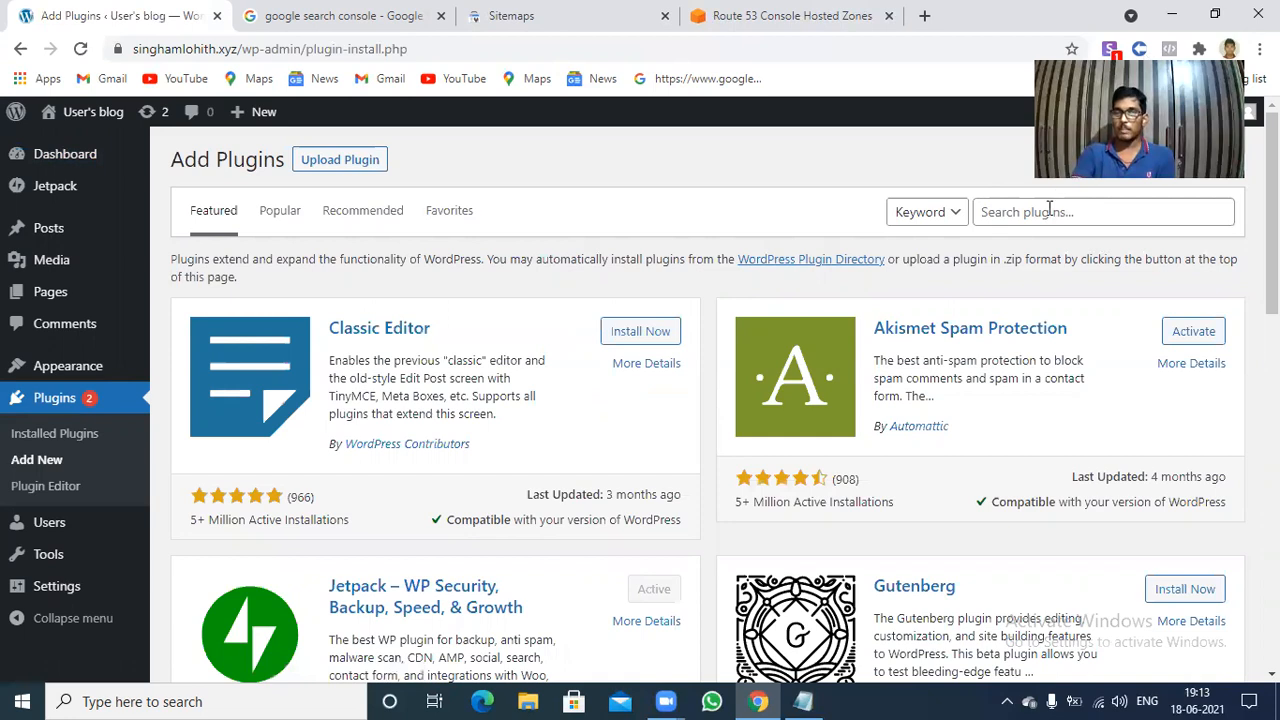
{"action": "left_click", "coordinate": [1049, 207]}
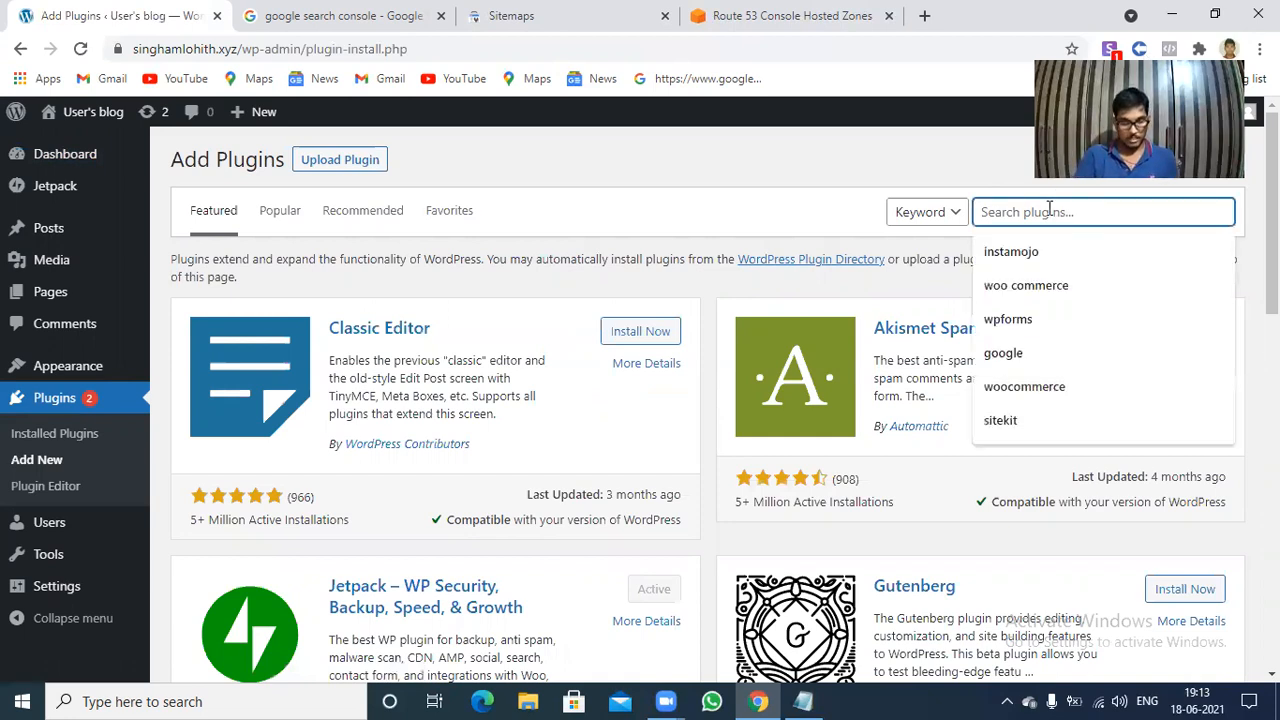
{"action": "type", "text": "xml"}
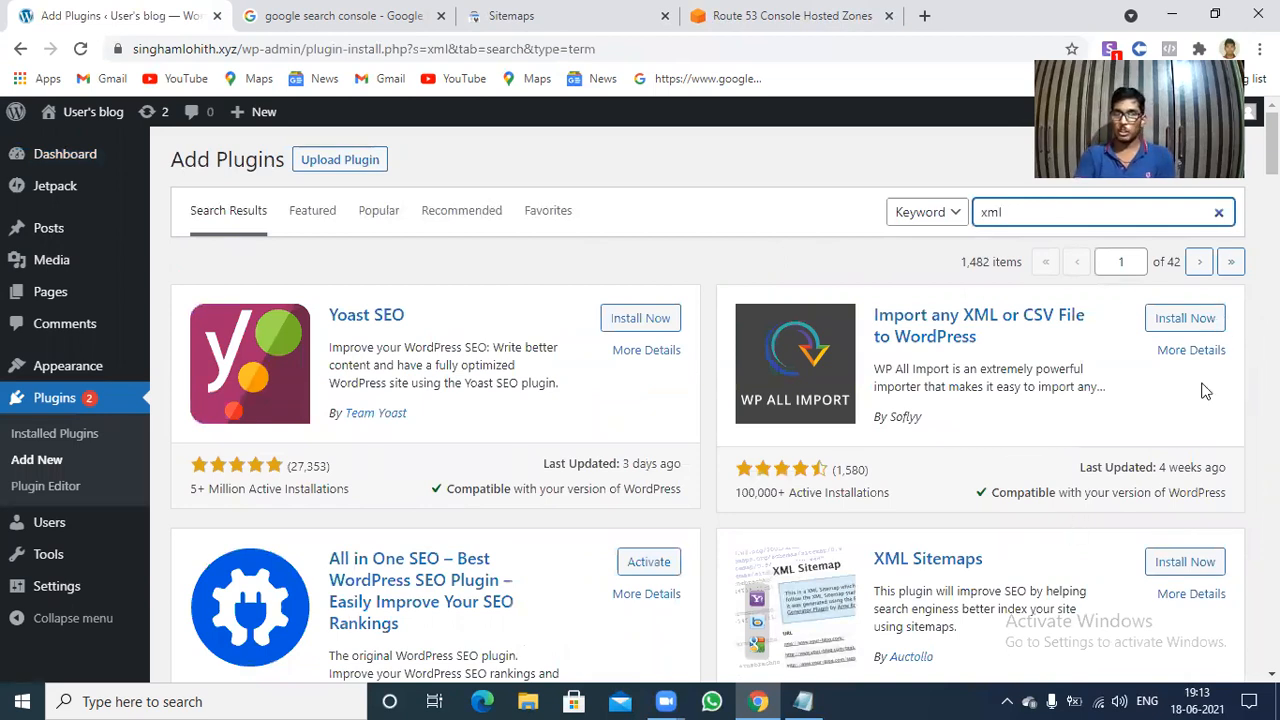
Install and activate the XML Sitemaps plugin by Auctollo, and open its XML-Sitemap settings page.
{"action": "left_click", "coordinate": [1180, 567]}
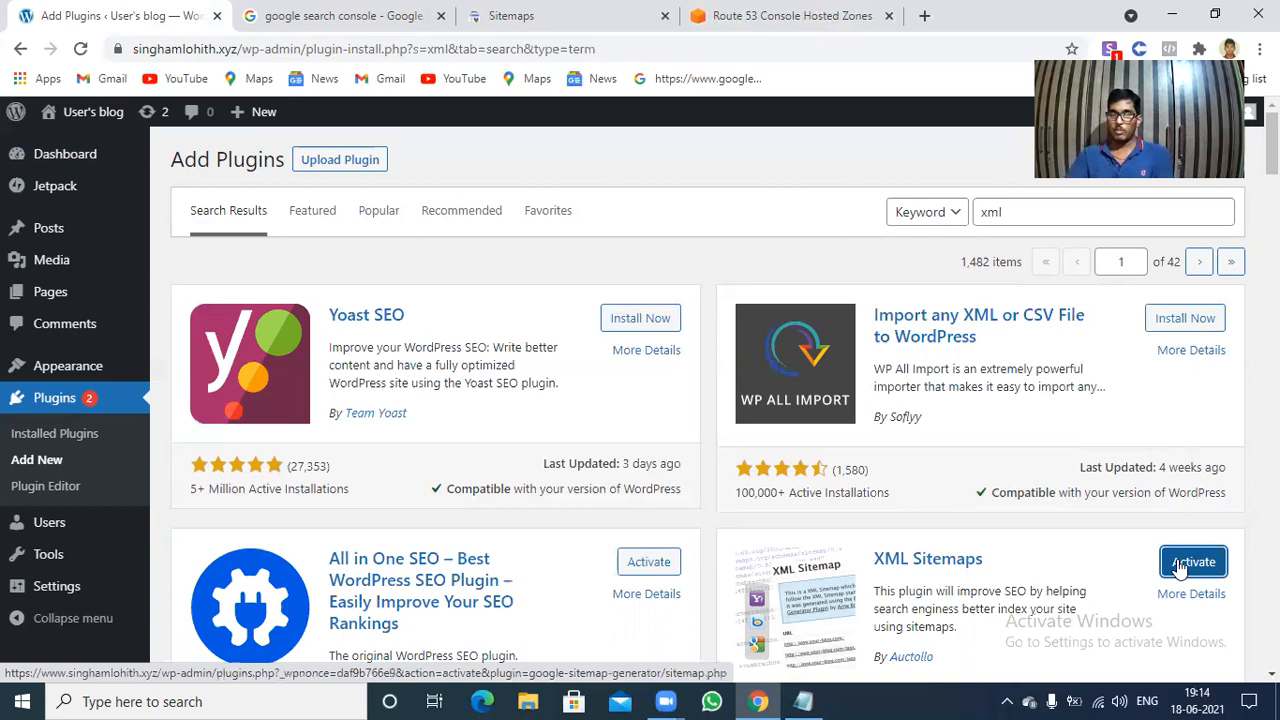
{"action": "left_click", "coordinate": [1180, 567]}
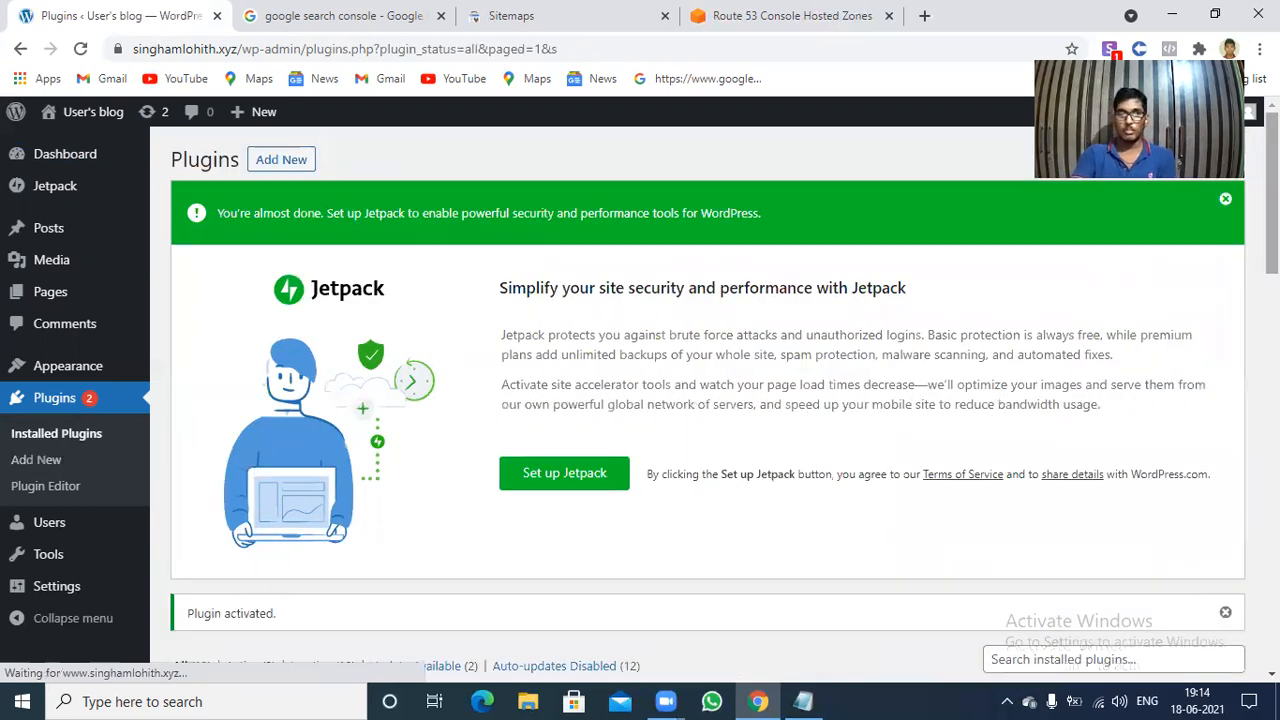
{"action": "scroll", "coordinate": [700, 400], "scroll_direction": "down", "scroll_amount": 4}
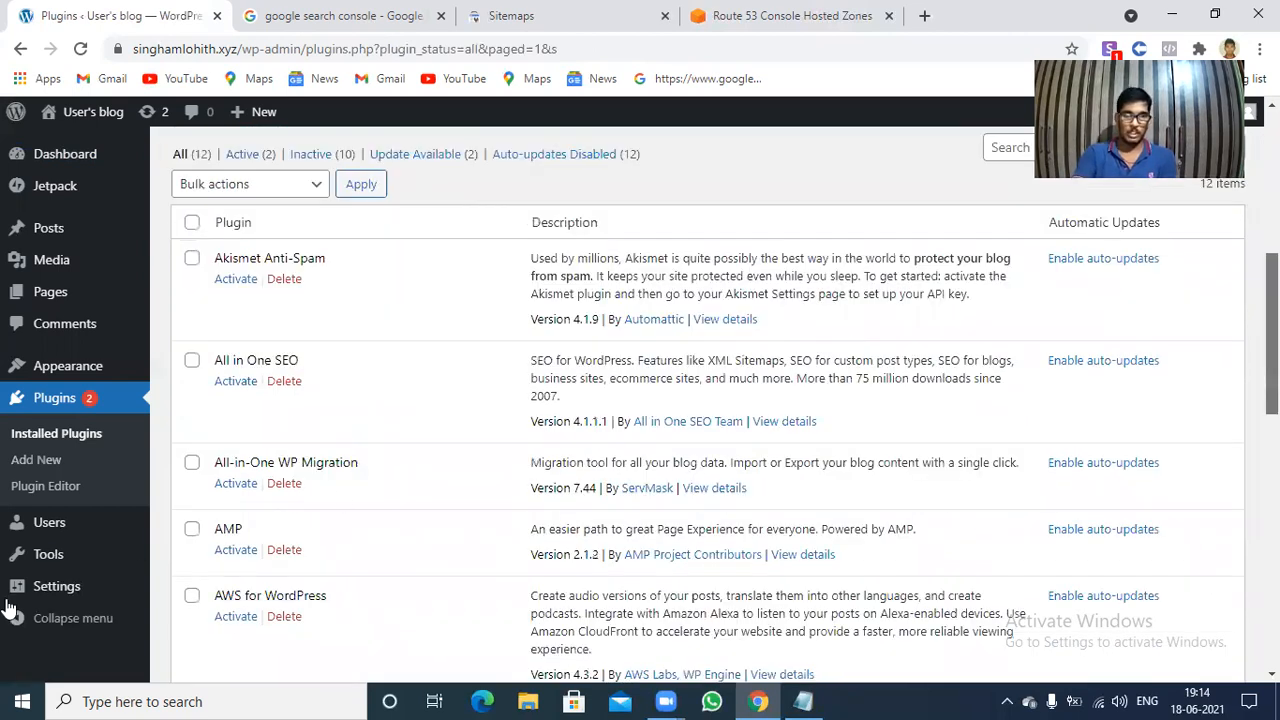
{"action": "mouse_move", "coordinate": [86, 597]}
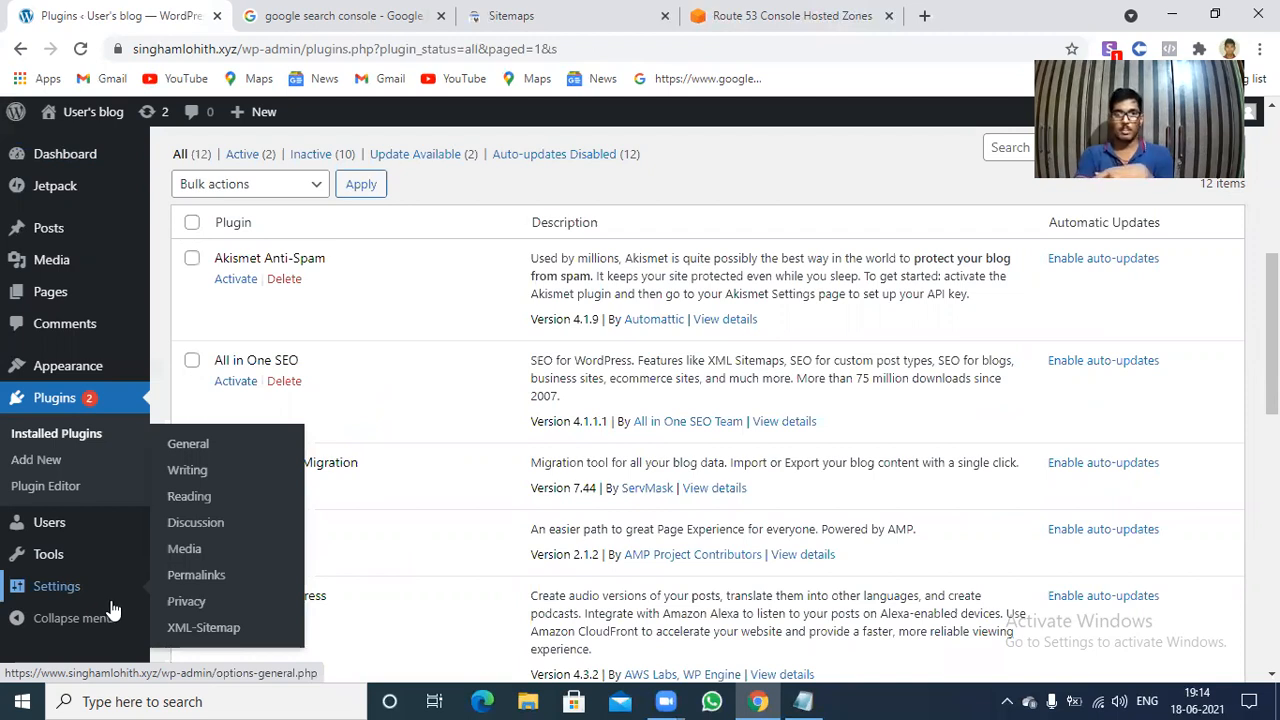
{"action": "left_click", "coordinate": [193, 632]}
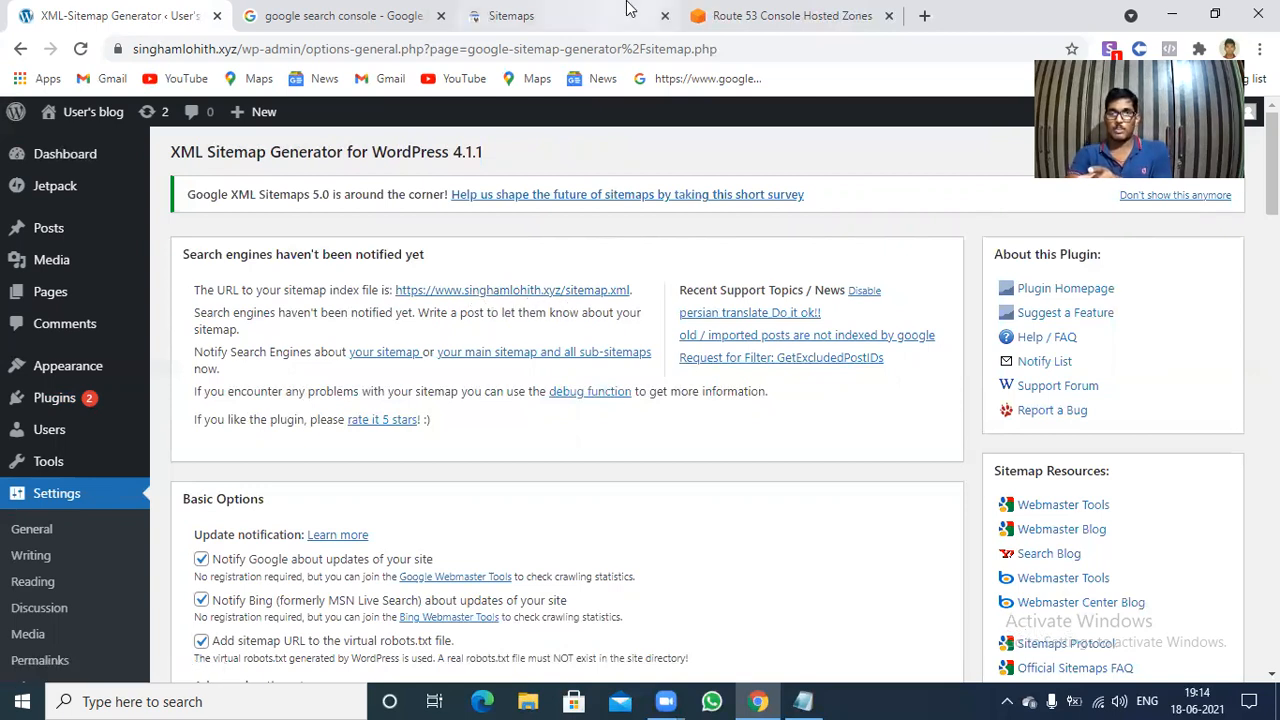
Switch to Google Search Console and select the singhamlohith.xyz domain property to open its overview.
{"action": "left_click", "coordinate": [573, 8]}
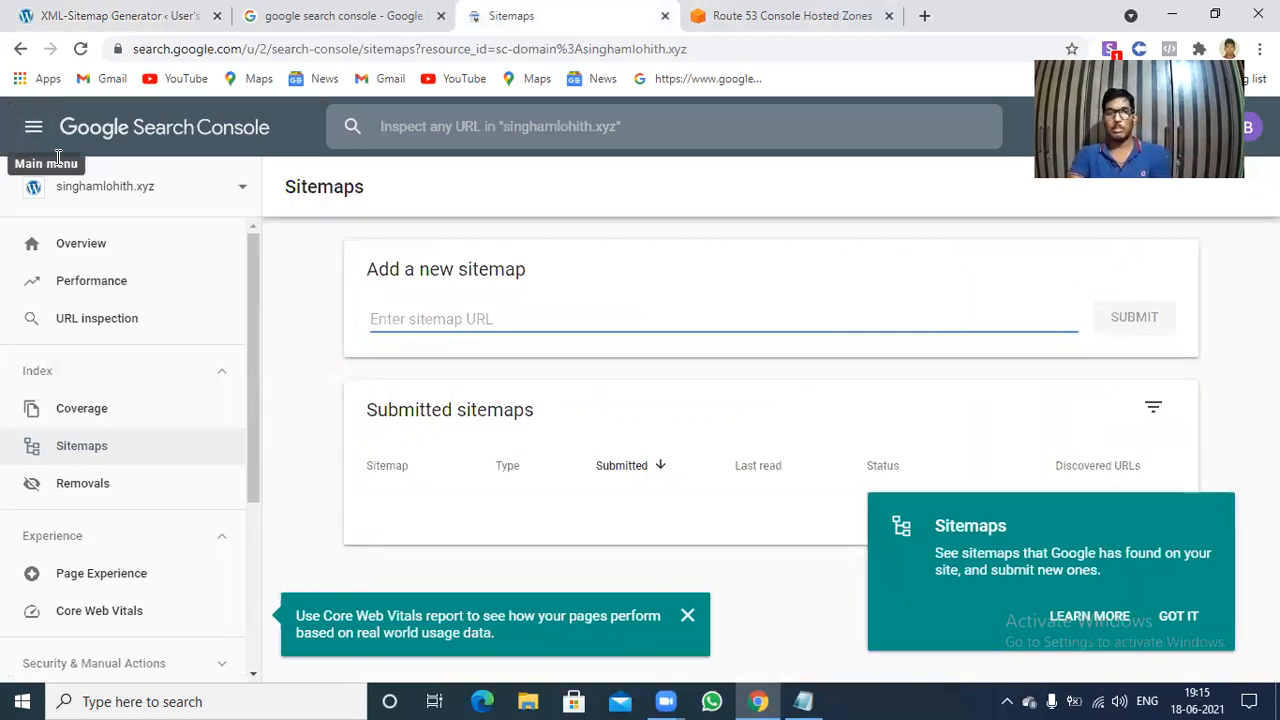
{"action": "left_click", "coordinate": [34, 130]}
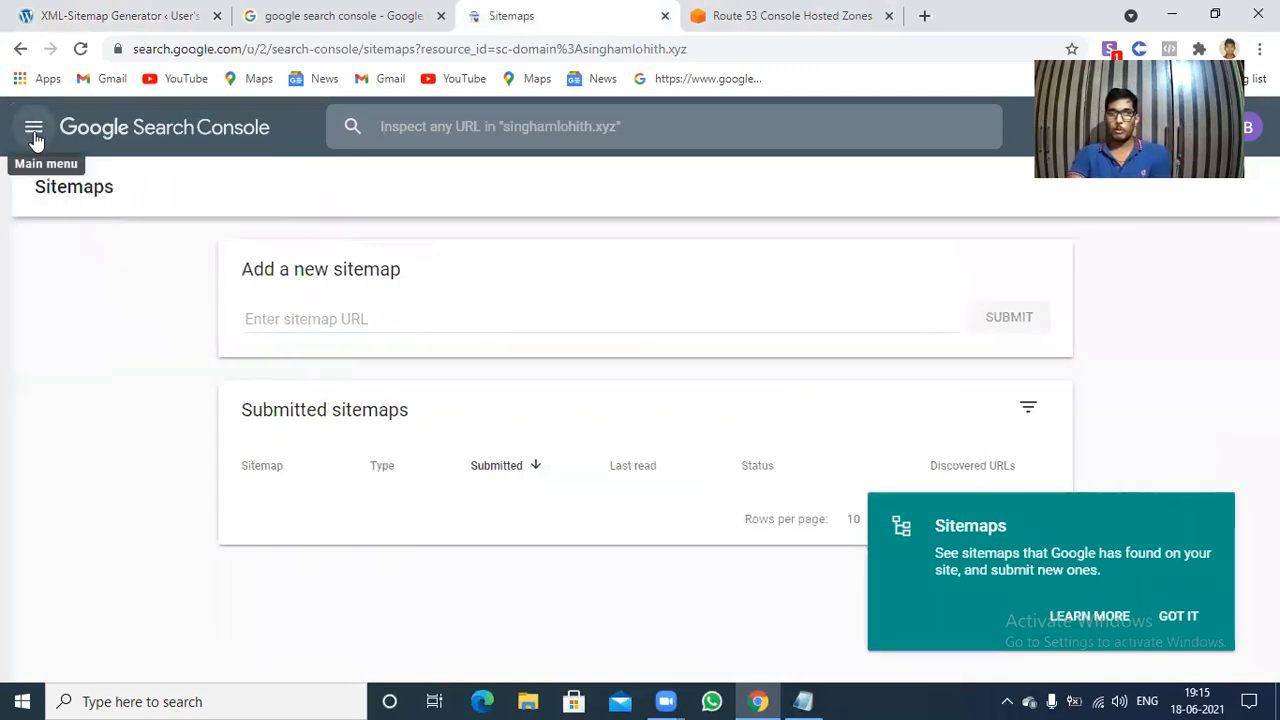
{"action": "left_click", "coordinate": [34, 137]}
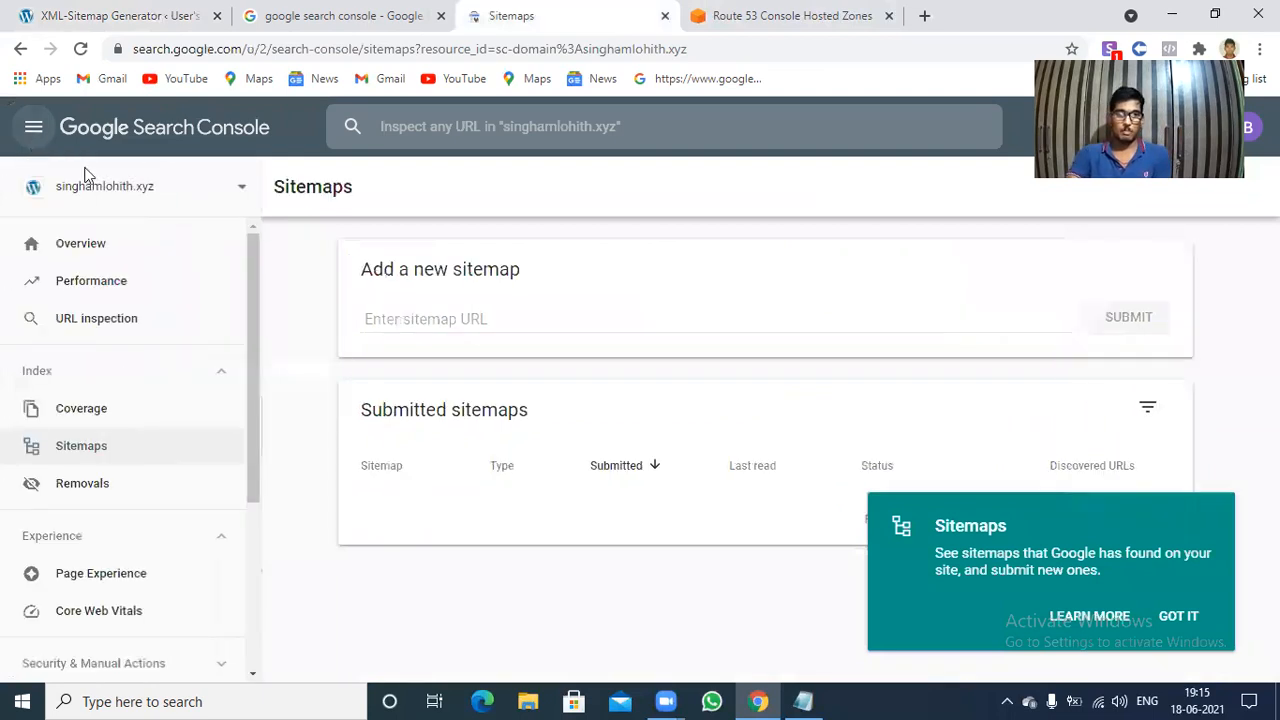
{"action": "left_click", "coordinate": [222, 193]}
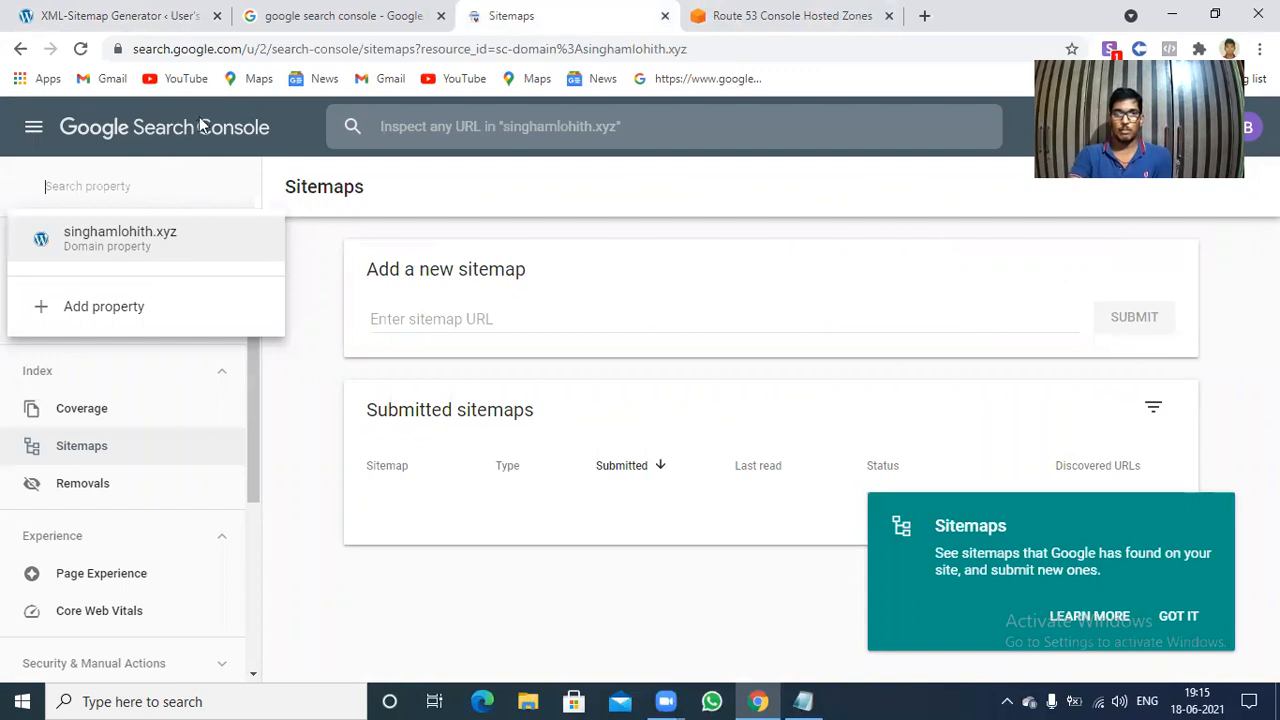
{"action": "left_click", "coordinate": [222, 236]}
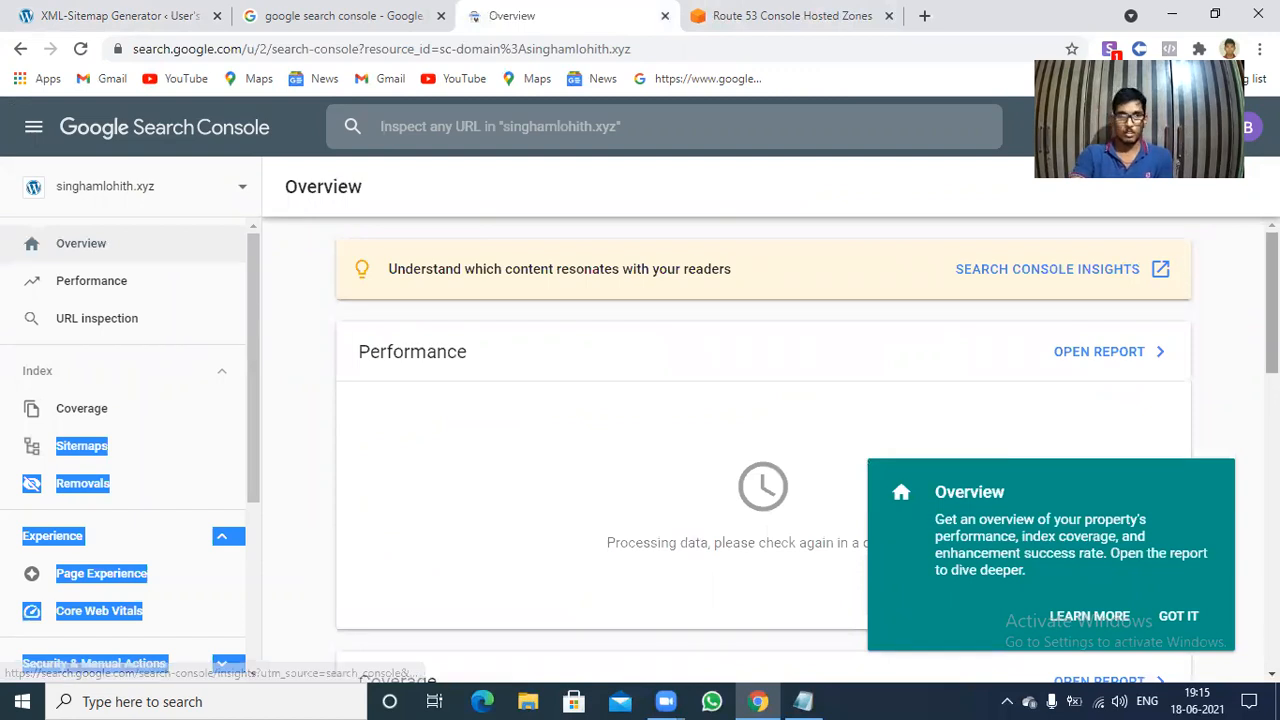
Open the settings of the singhamlohith.xyz domain property and remove the property from the account.
{"action": "scroll", "coordinate": [489, 288], "scroll_direction": "down", "scroll_amount": 3}
{"action": "left_click", "coordinate": [437, 185]}
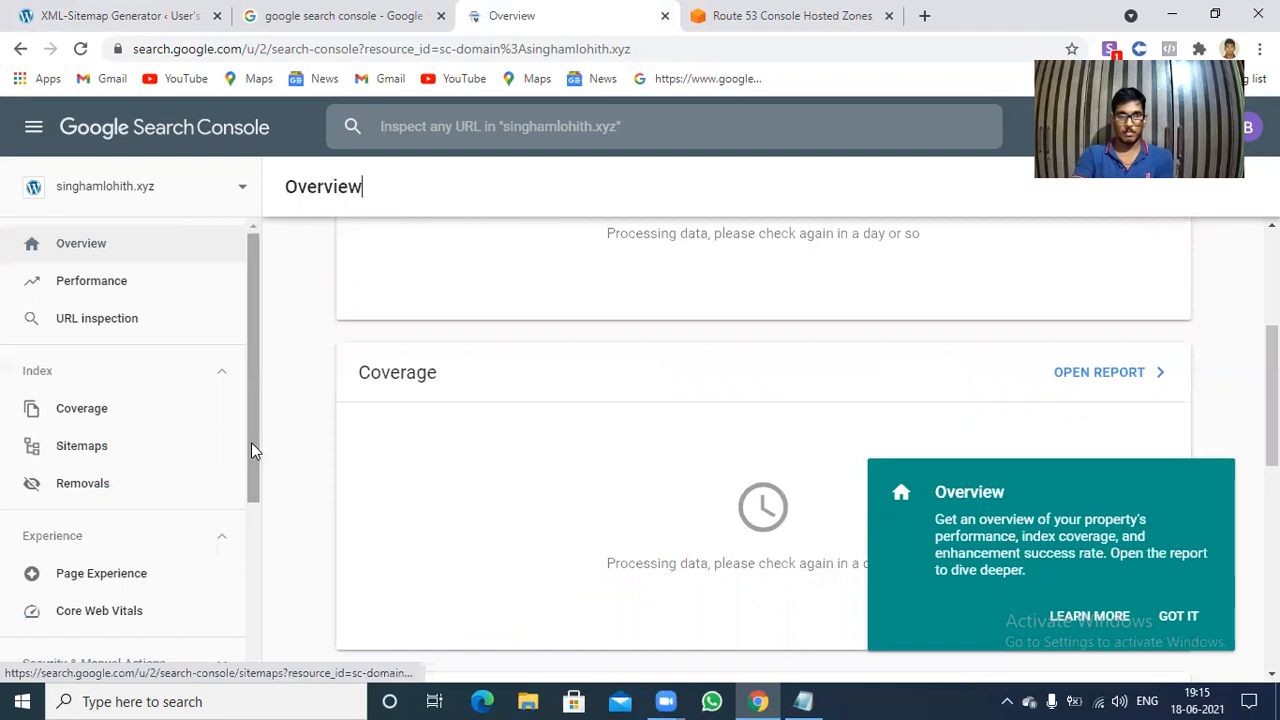
{"action": "left_click_drag", "start_coordinate": [251, 451], "coordinate": [253, 523]}
{"action": "scroll", "coordinate": [255, 576], "scroll_direction": "down", "scroll_amount": 3}
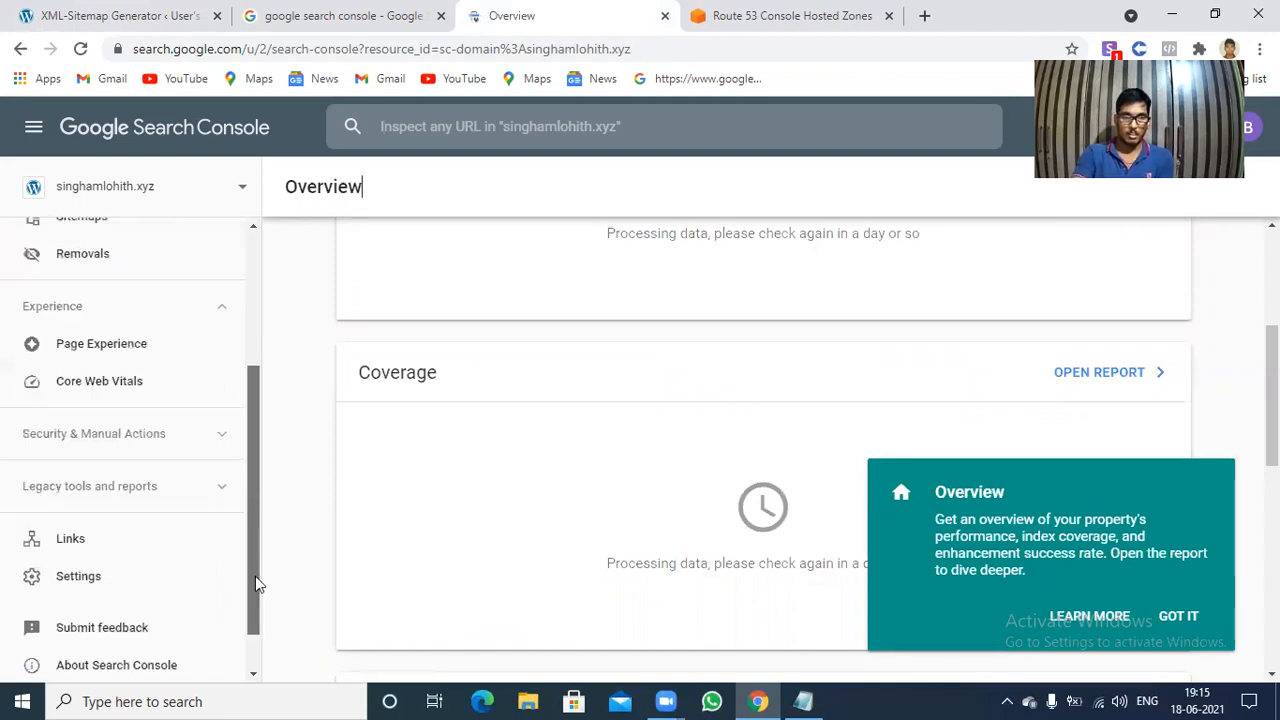
{"action": "left_click", "coordinate": [50, 566]}
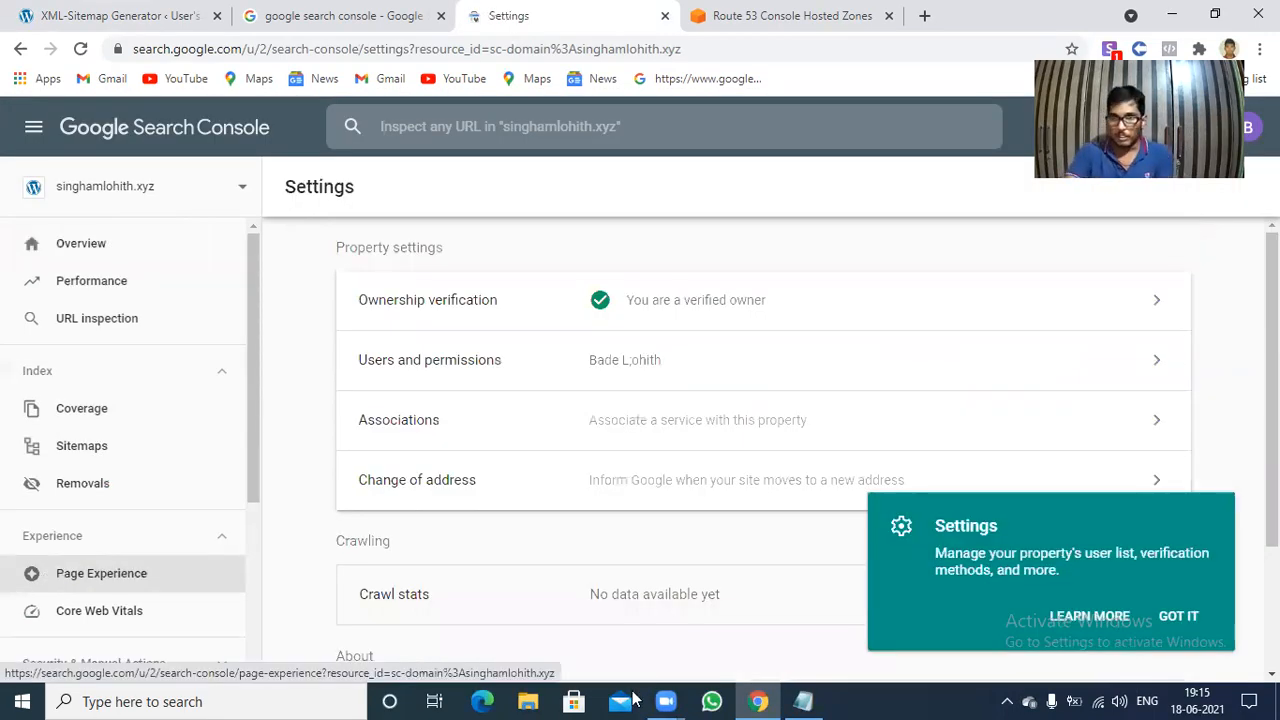
{"action": "left_click", "coordinate": [1180, 614]}
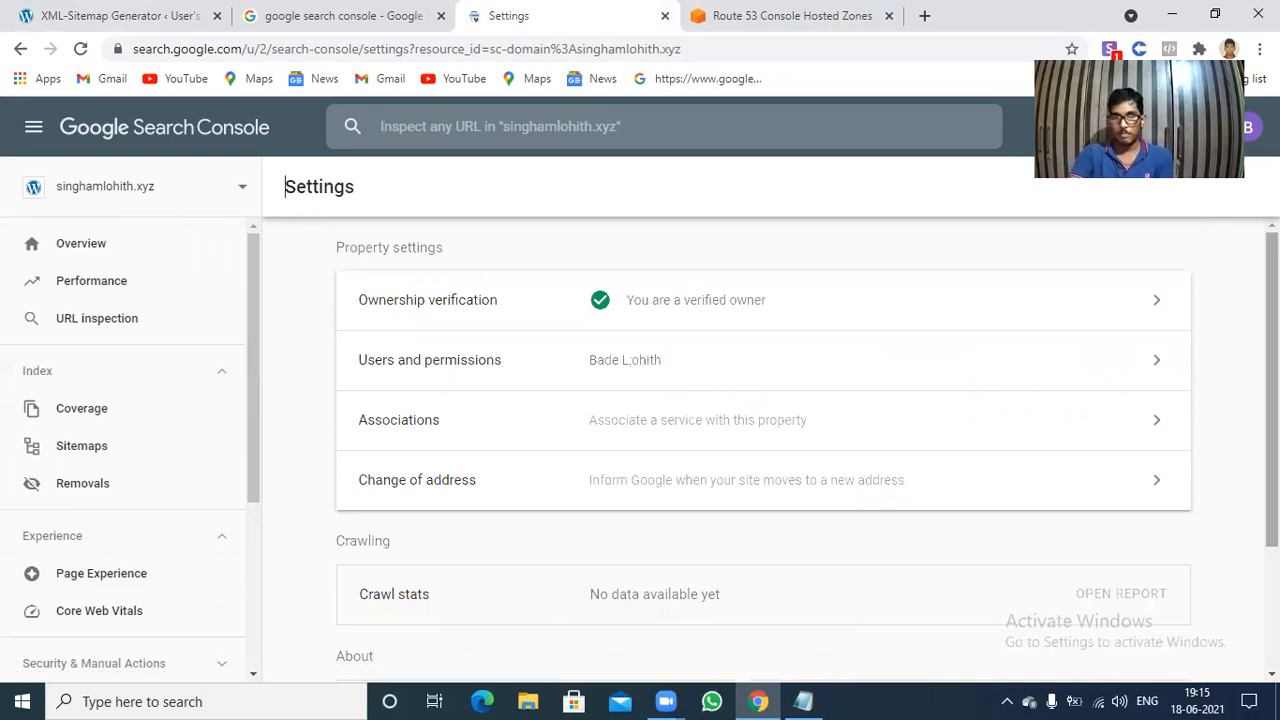
{"action": "scroll", "coordinate": [1191, 551], "scroll_direction": "down", "scroll_amount": 2}
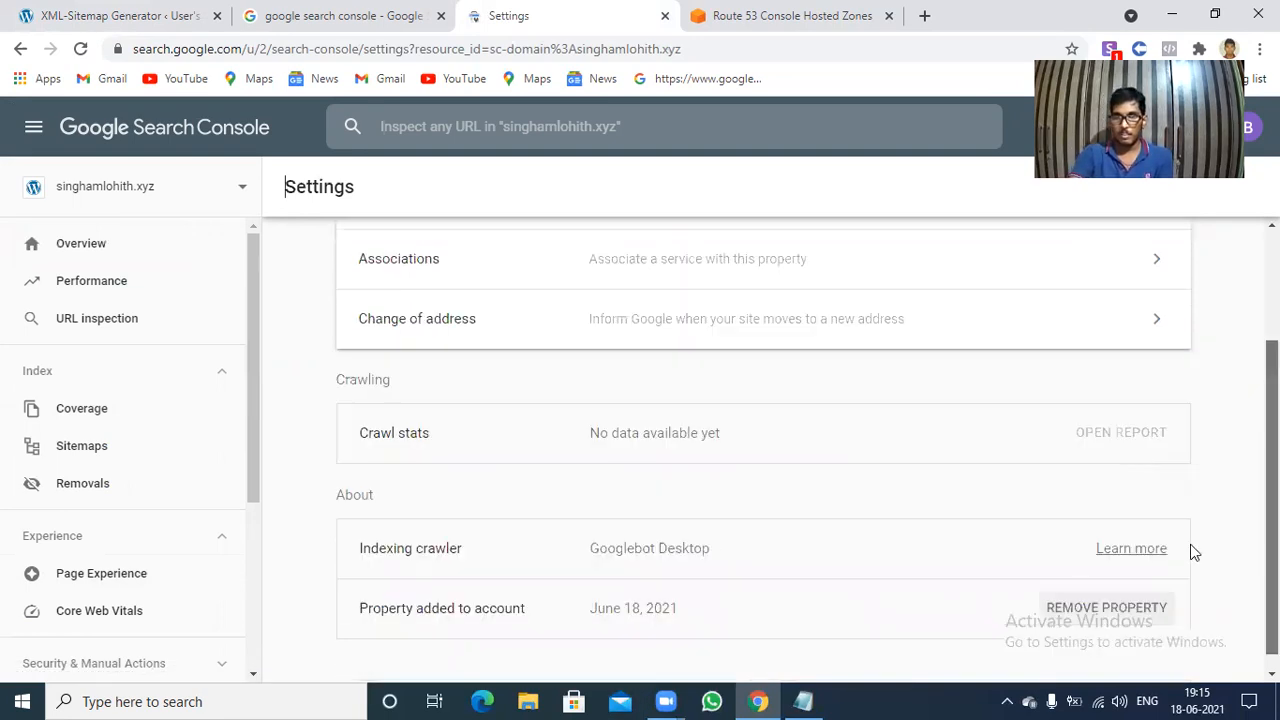
{"action": "left_click", "coordinate": [1080, 612]}
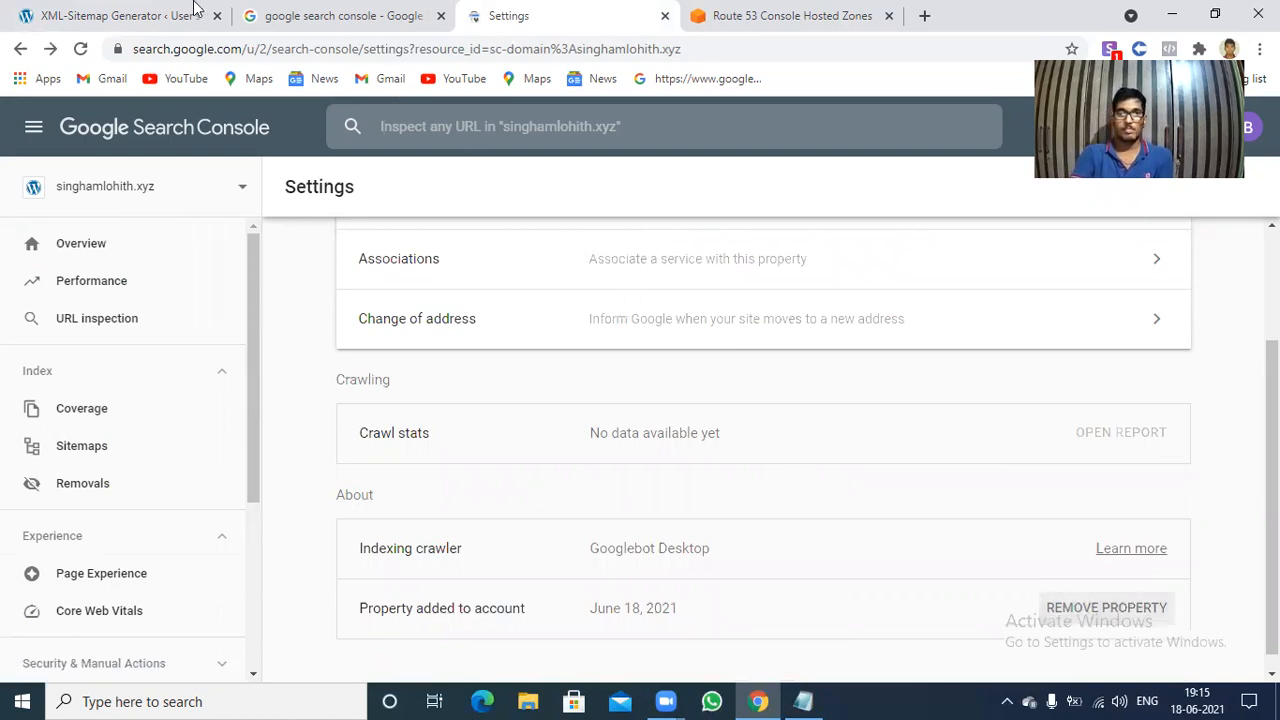
{"action": "left_click", "coordinate": [98, 6]}
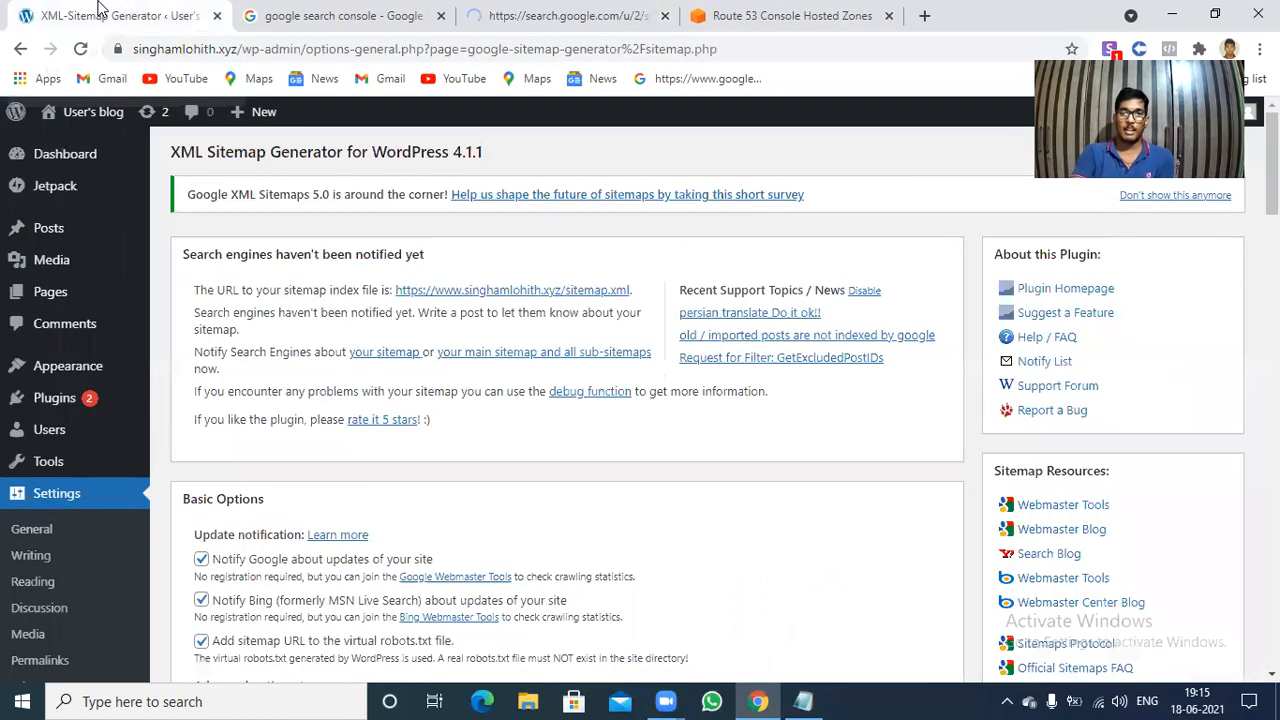
{"action": "left_click", "coordinate": [534, 8]}
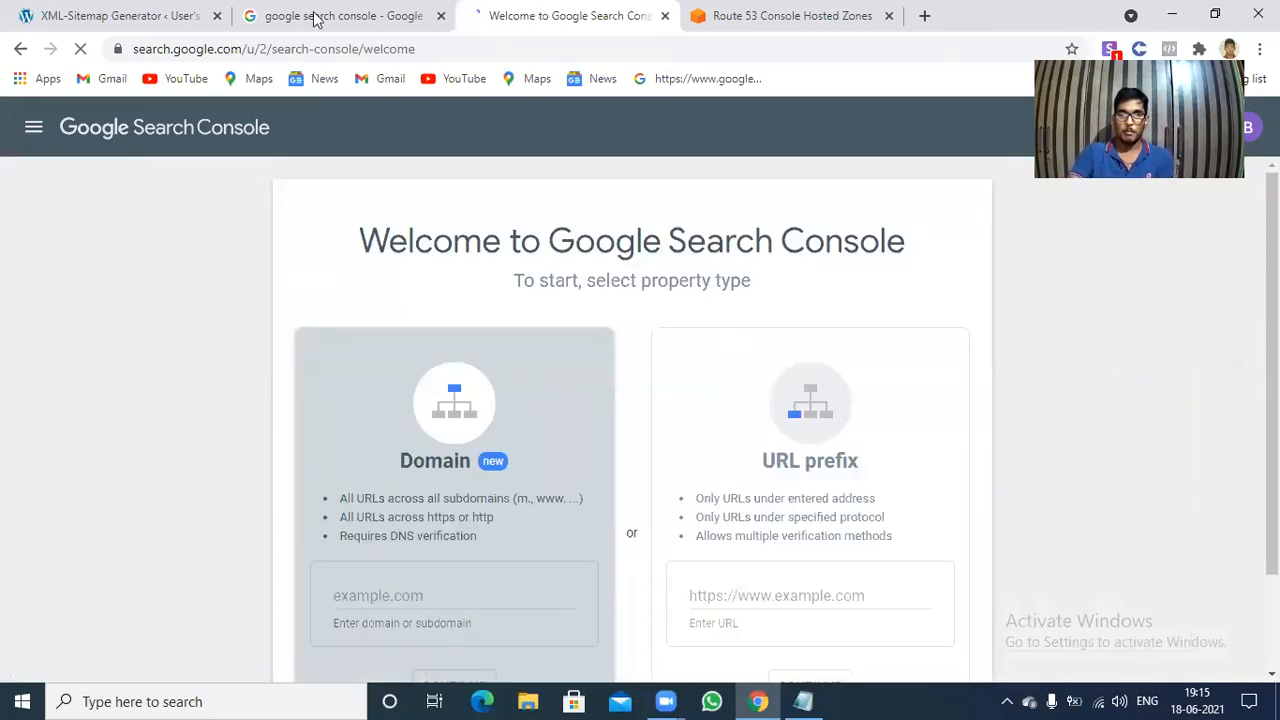
{"action": "left_click", "coordinate": [108, 18]}
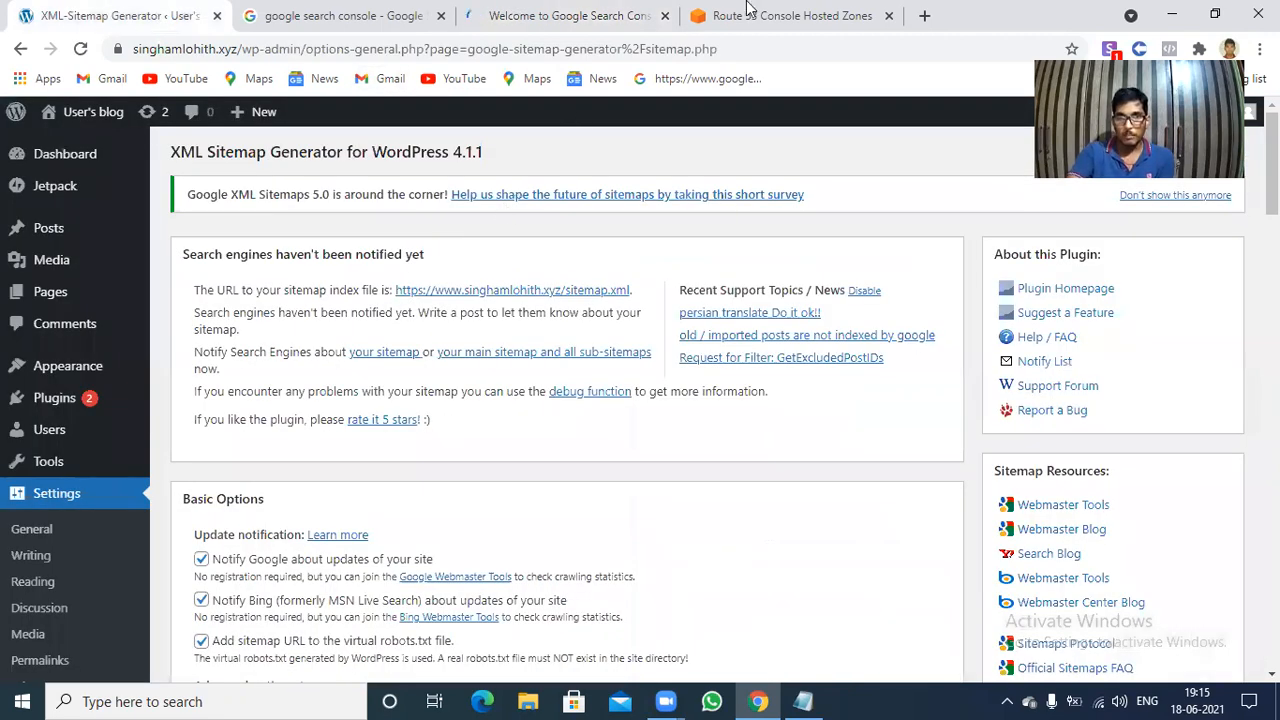
{"action": "left_click", "coordinate": [790, 15]}
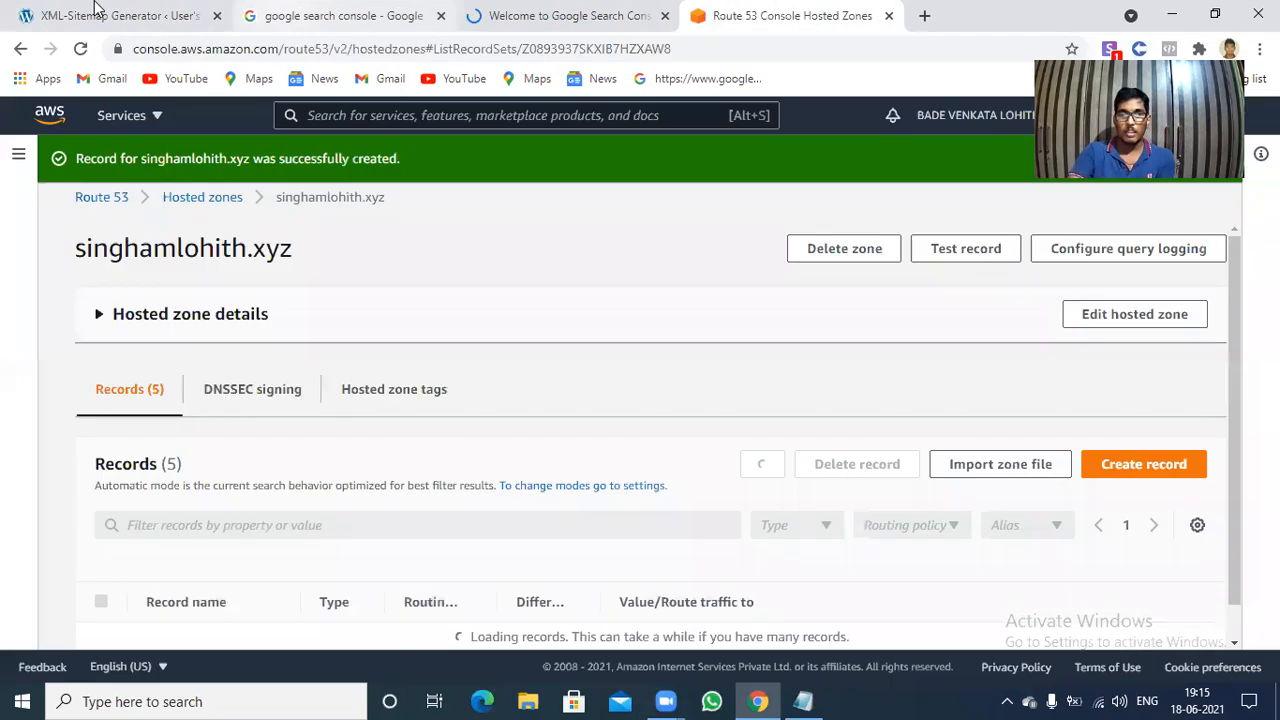
{"action": "left_click", "coordinate": [94, 8]}
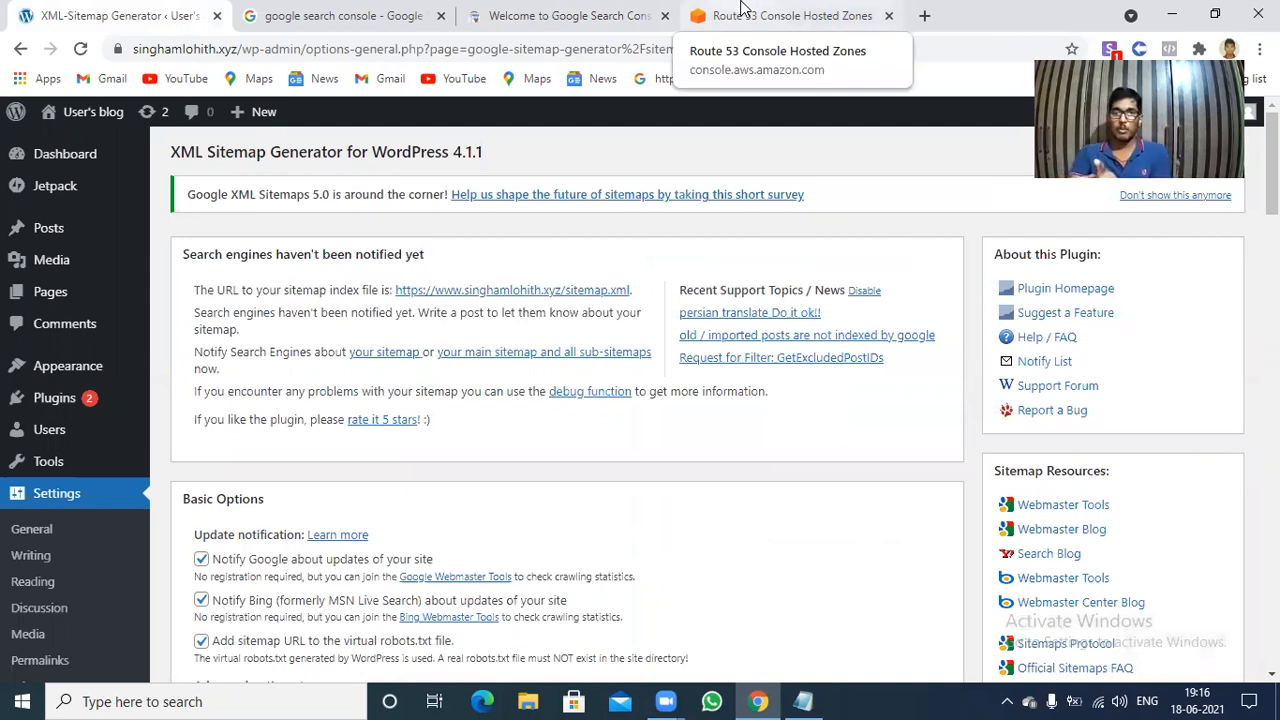
{"action": "left_click", "coordinate": [583, 8]}
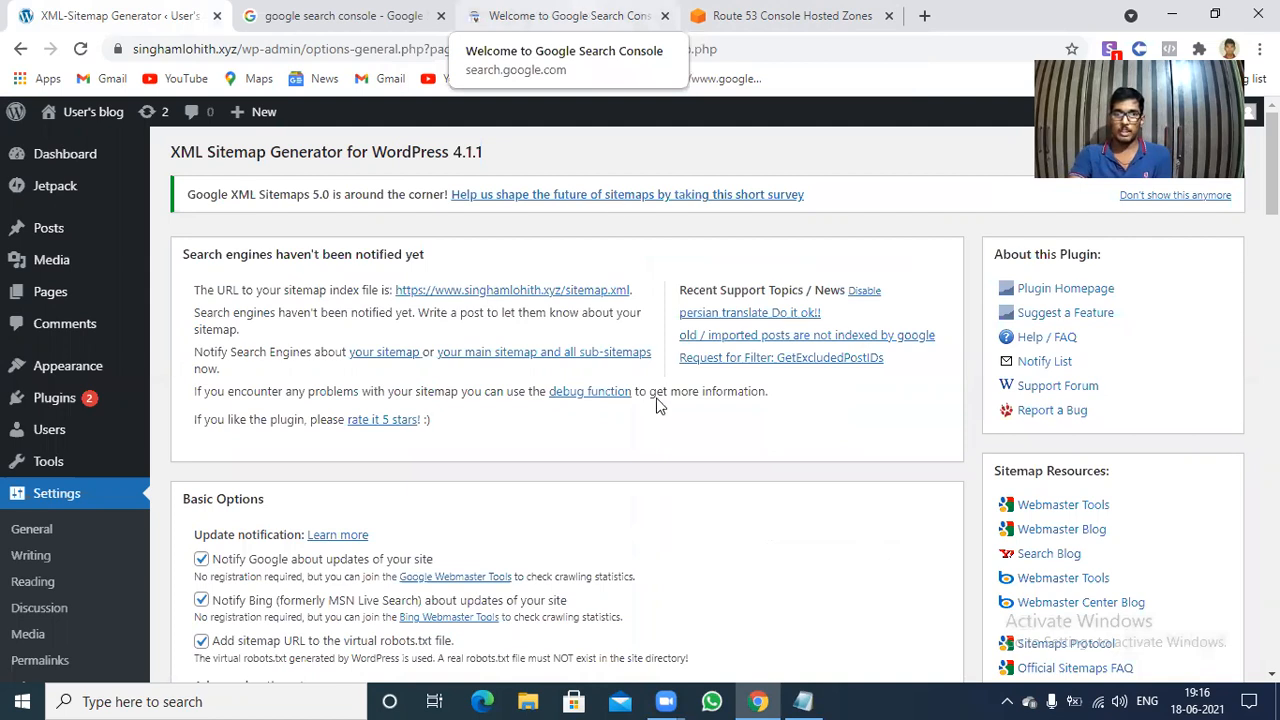
{"action": "left_click", "coordinate": [740, 589]}
{"action": "type", "text": "https://"}
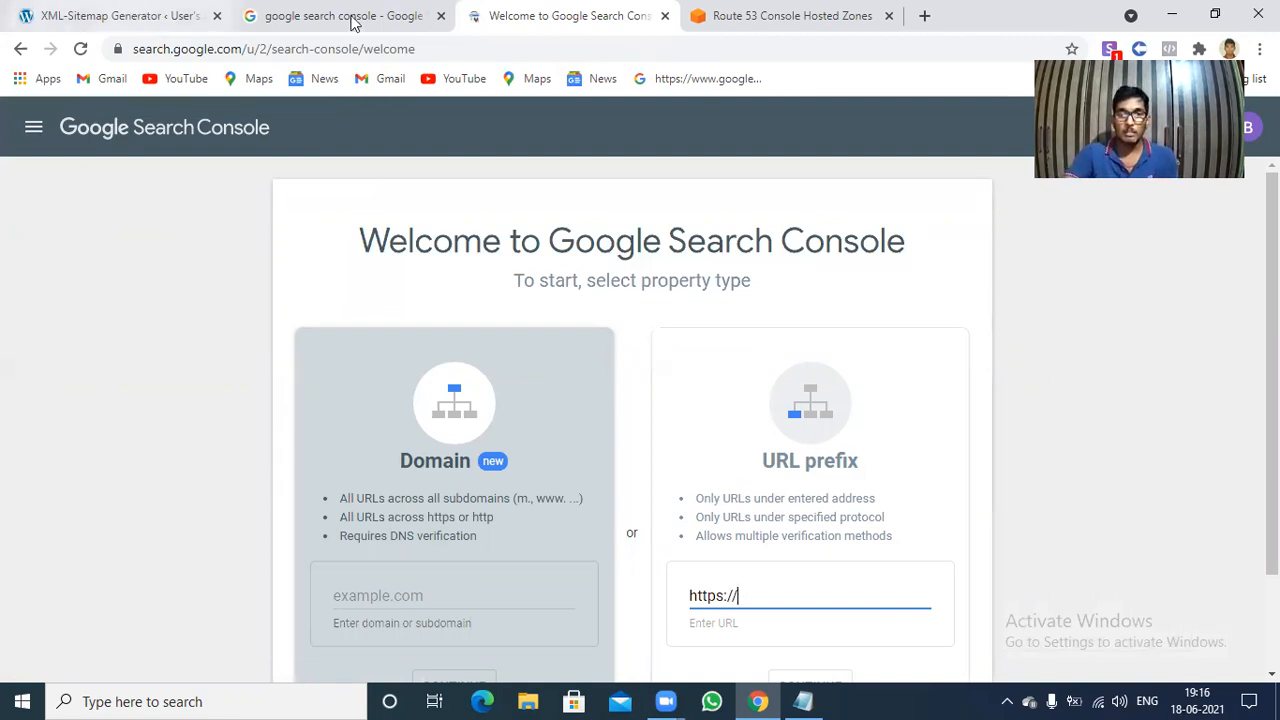
{"action": "left_click", "coordinate": [150, 16]}
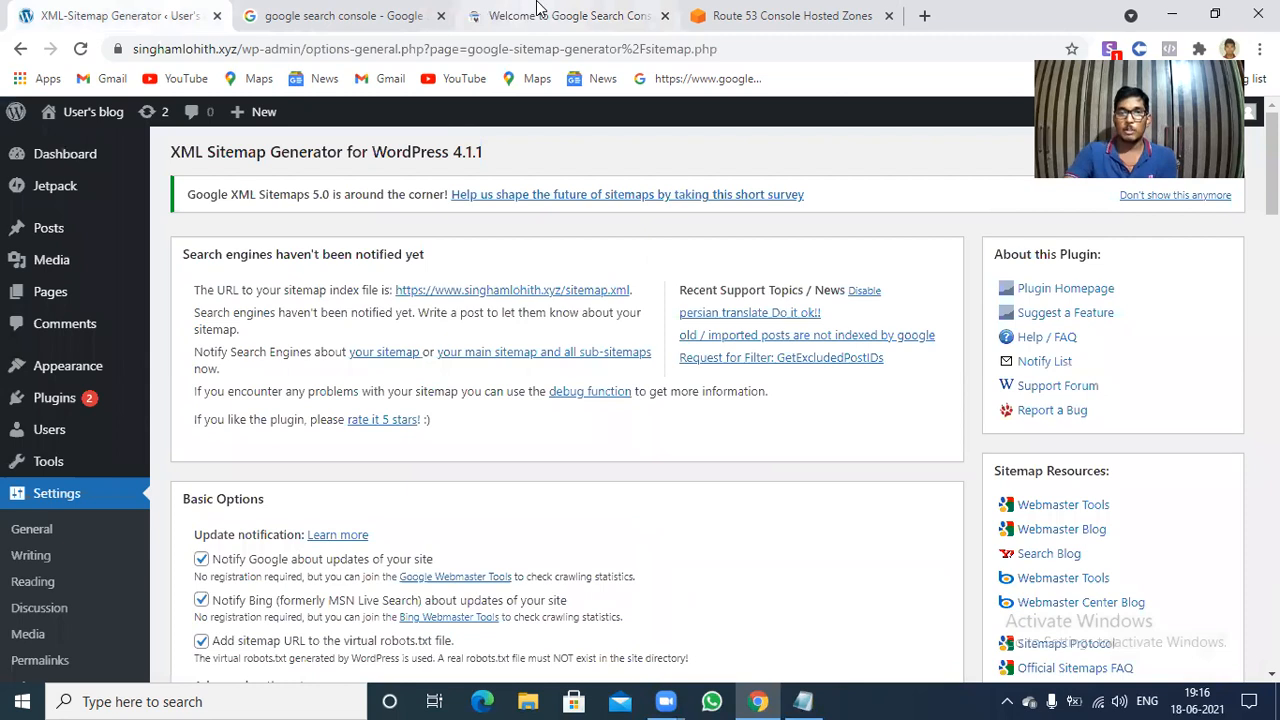
{"action": "left_click", "coordinate": [537, 12]}
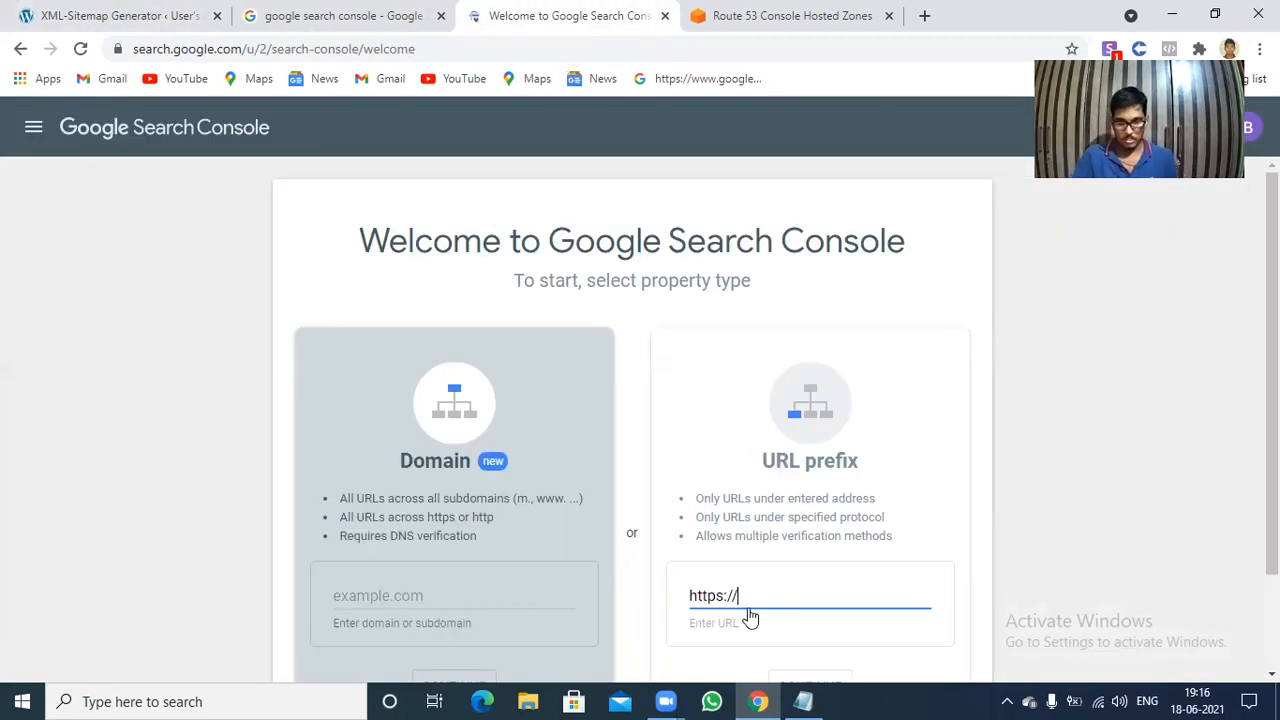
{"action": "type", "text": "www.singhamlohith.xyz"}
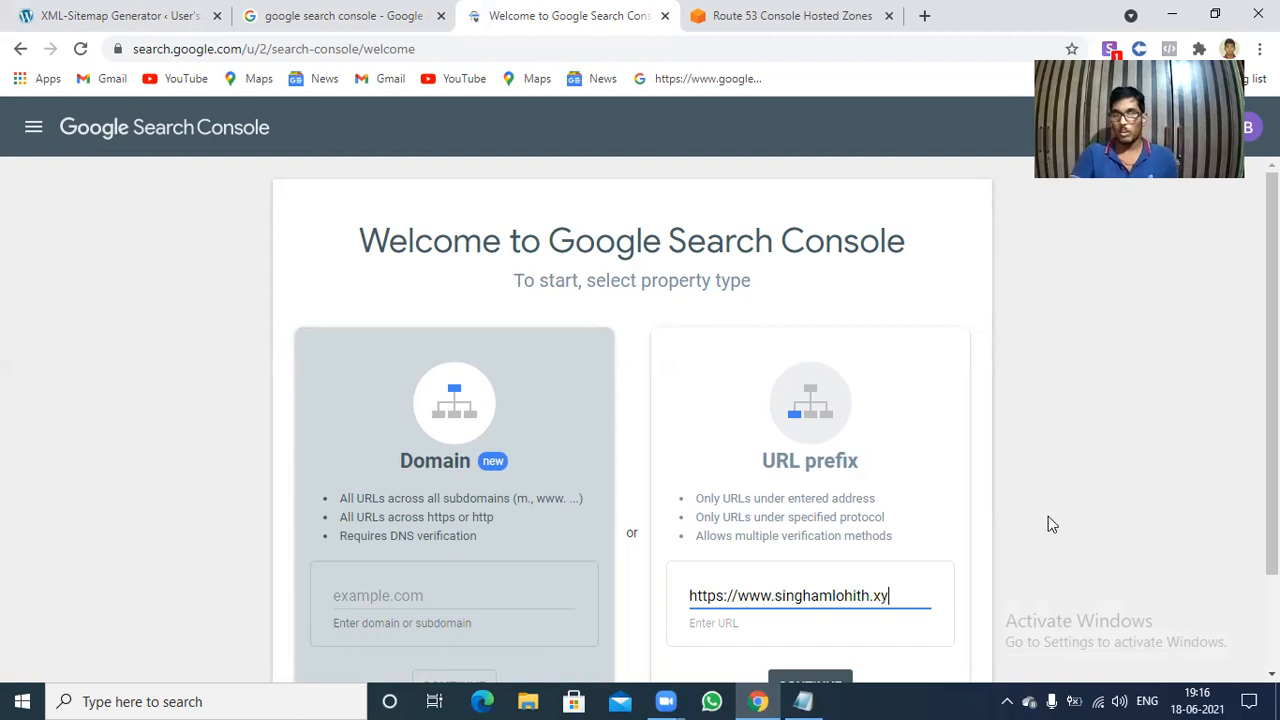
Add the URL-prefix property, go to it once verified and open its Sitemaps page.
{"action": "scroll", "coordinate": [914, 523], "scroll_direction": "down", "scroll_amount": 2}
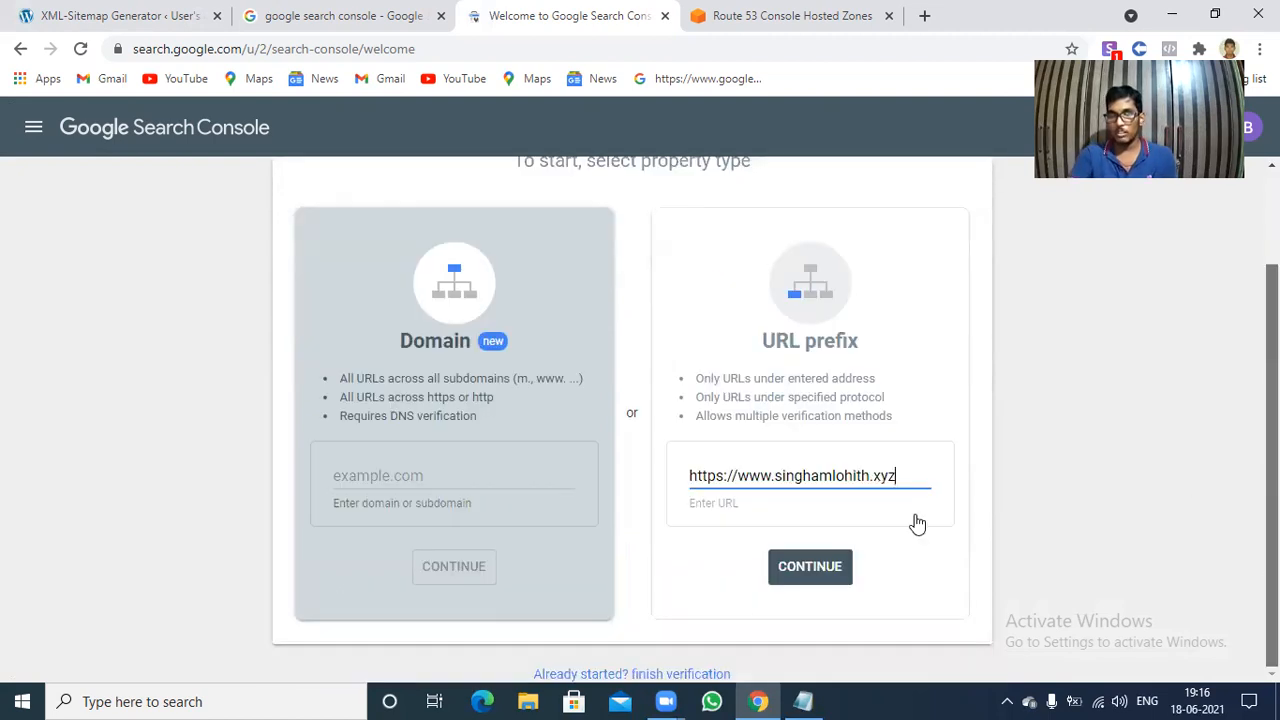
{"action": "left_click", "coordinate": [806, 569]}
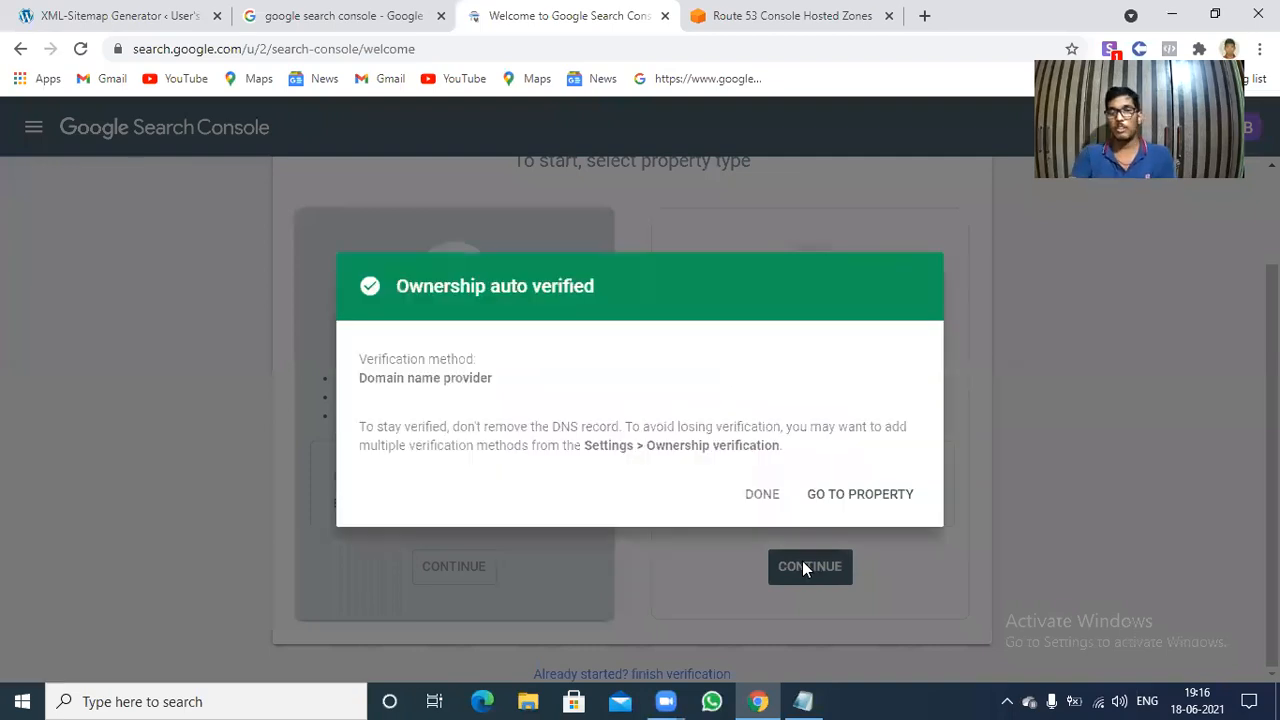
{"action": "left_click", "coordinate": [881, 501]}
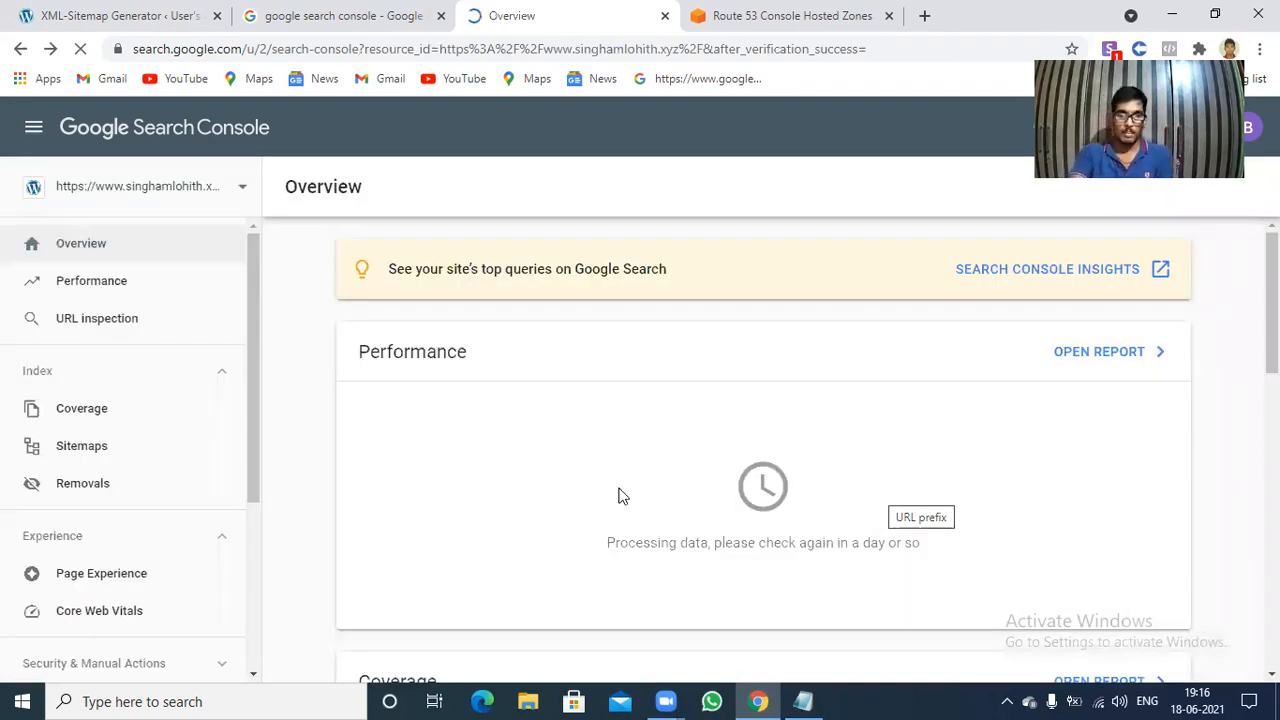
{"action": "left_click", "coordinate": [103, 452]}
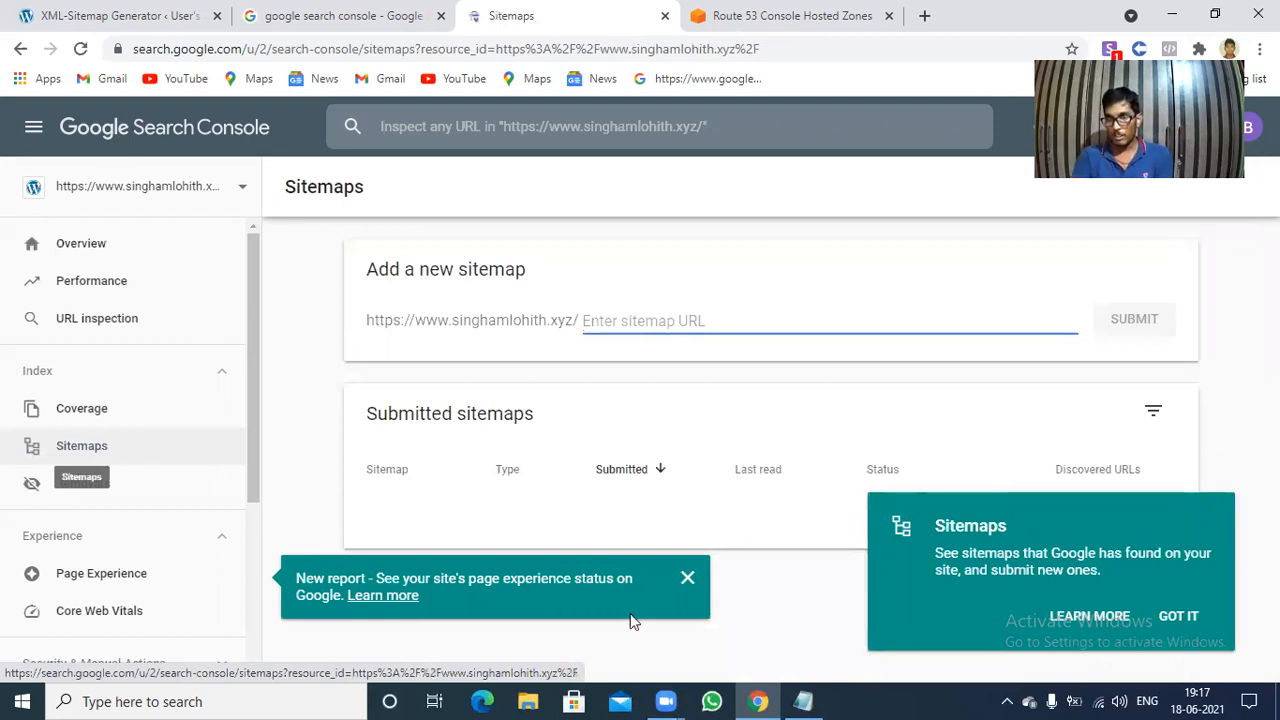
Dismiss the two notices on the Sitemaps page and check the sitemap URL in the WordPress XML Sitemap Generator settings.
{"action": "left_click", "coordinate": [1181, 612]}
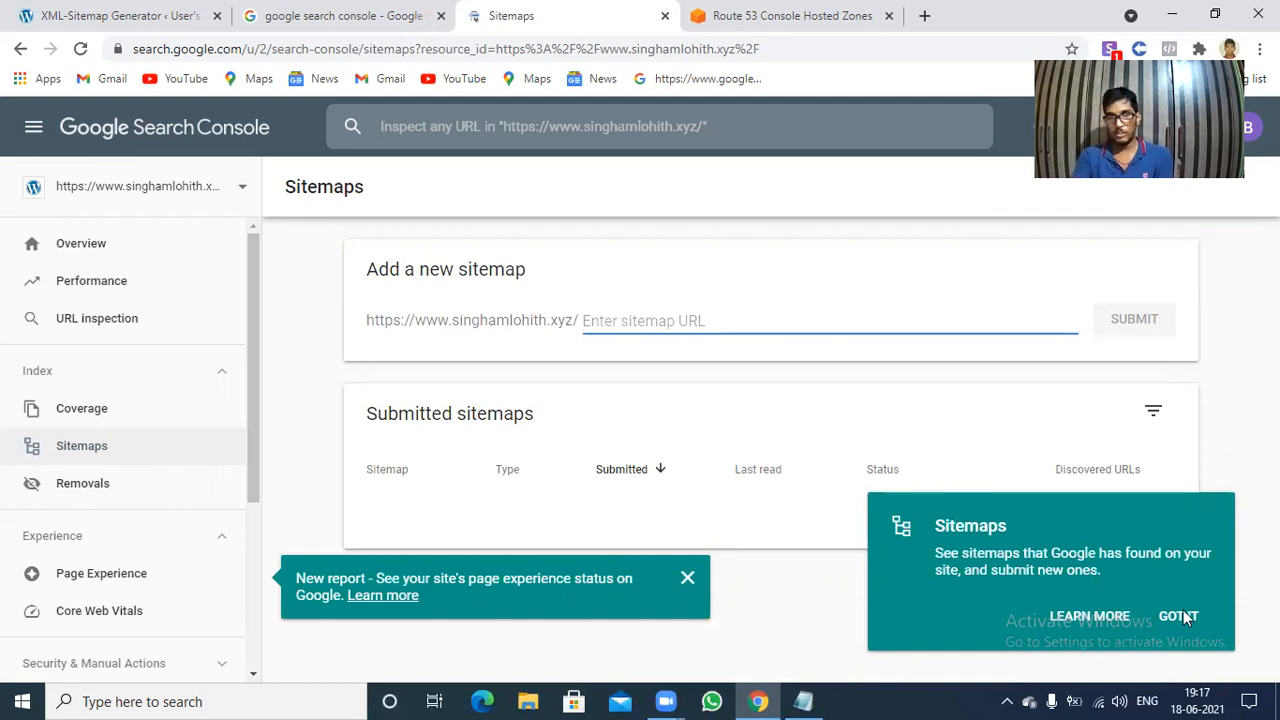
{"action": "left_click", "coordinate": [688, 580]}
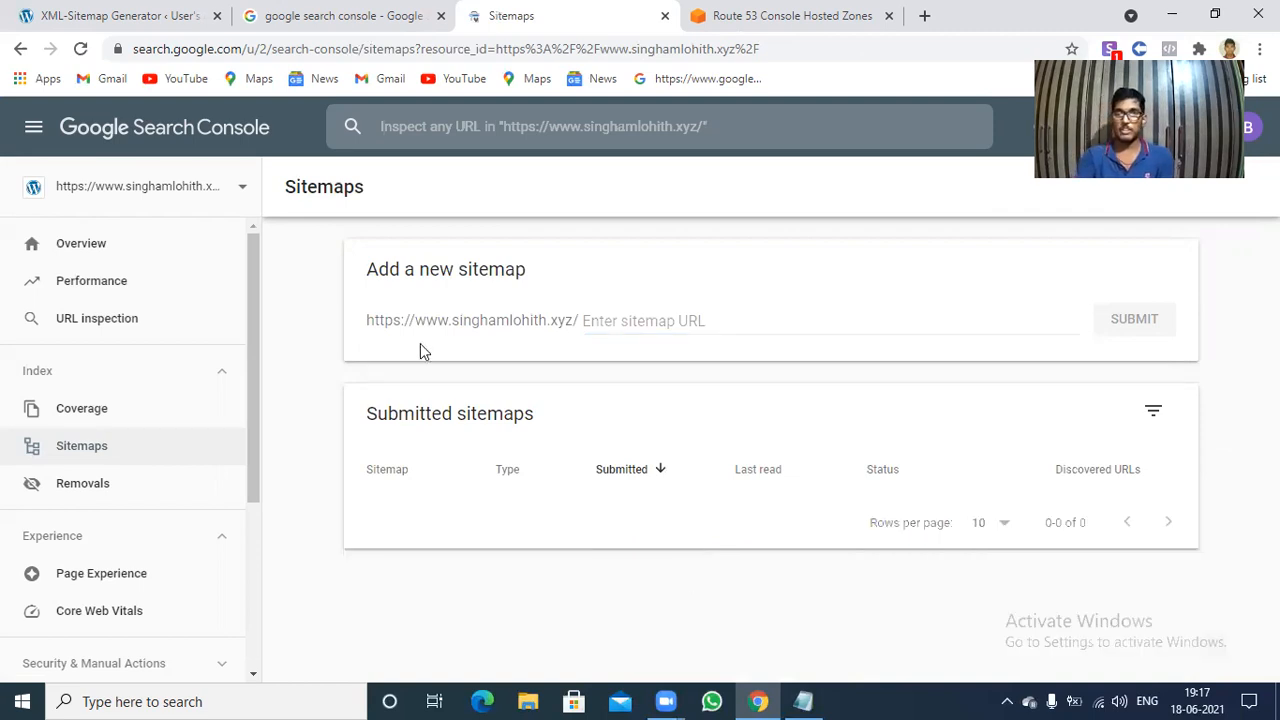
{"action": "left_click", "coordinate": [85, 12]}
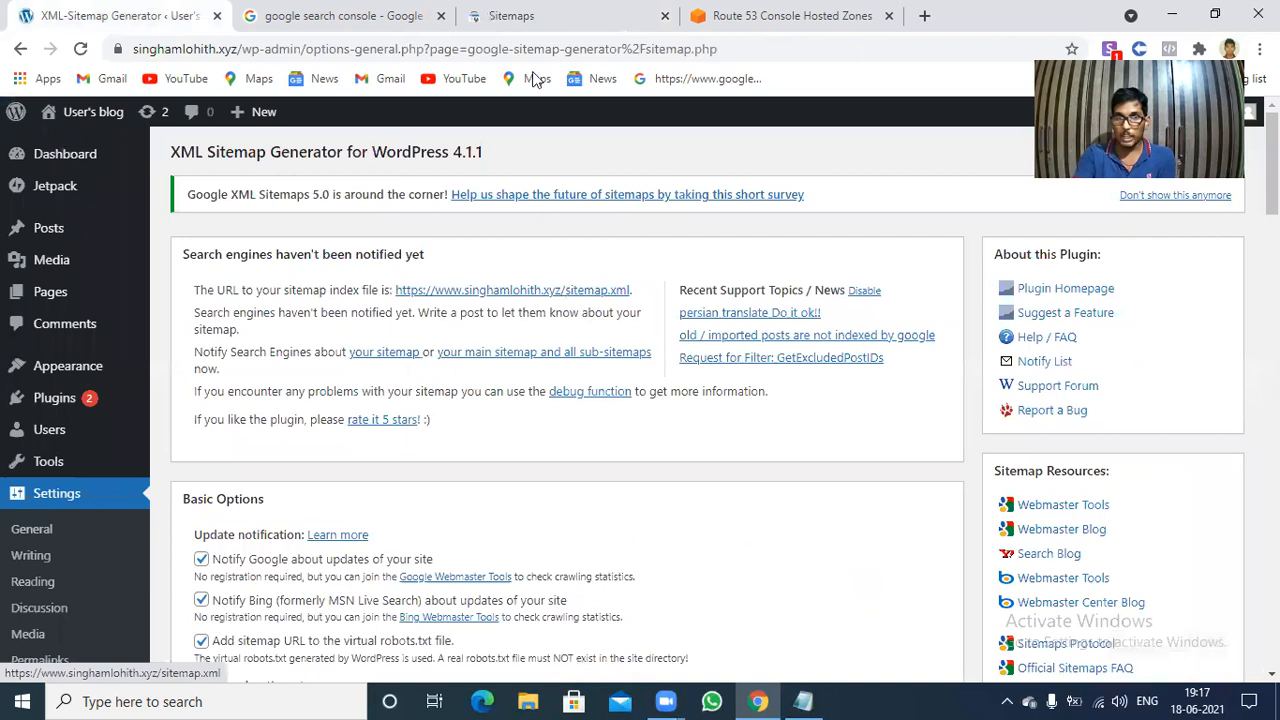
Return to Google Search Console and submit sitemap.xml as a new sitemap for the property, closing the confirmation.
{"action": "left_click", "coordinate": [567, 8]}
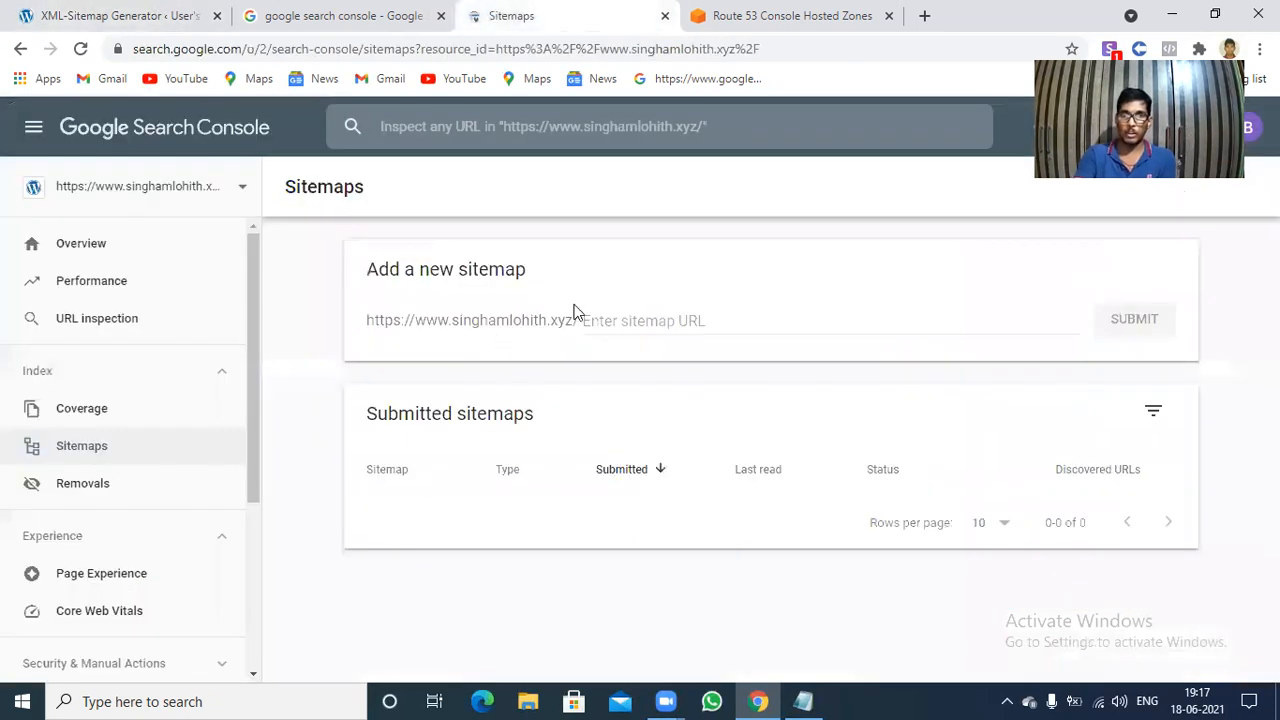
{"action": "left_click", "coordinate": [614, 319]}
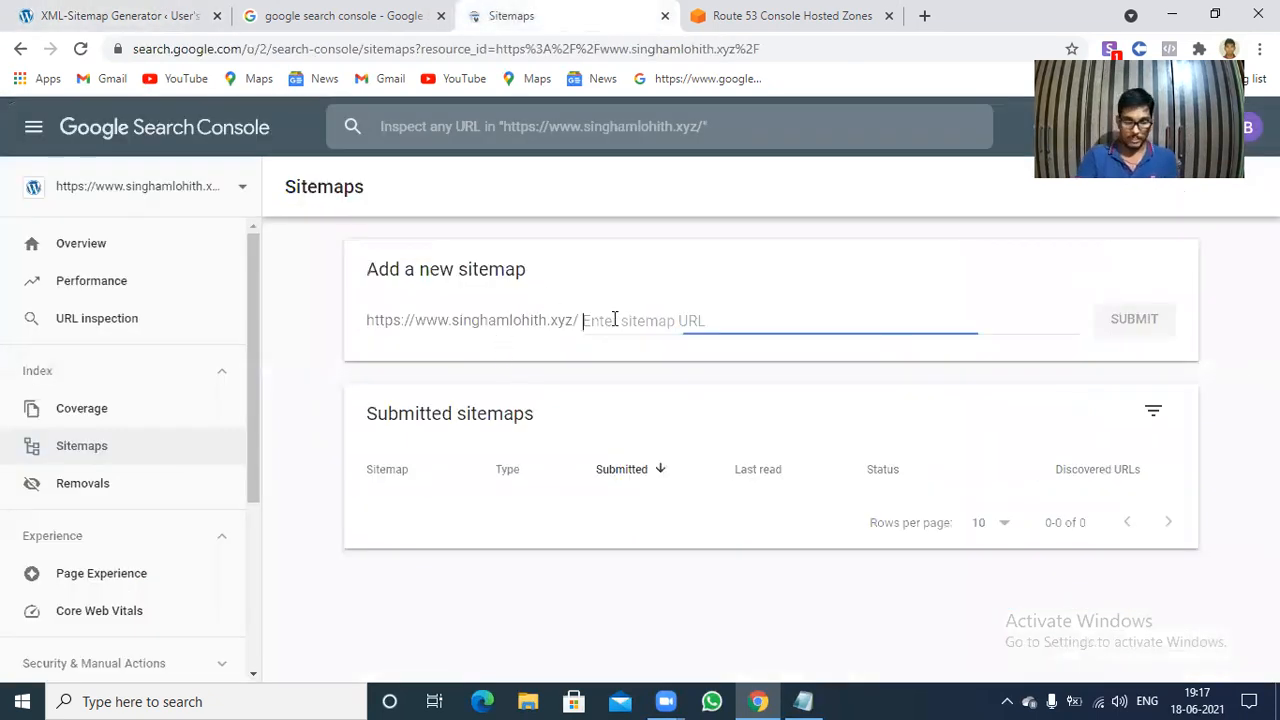
{"action": "type", "text": "sitemap.xml"}
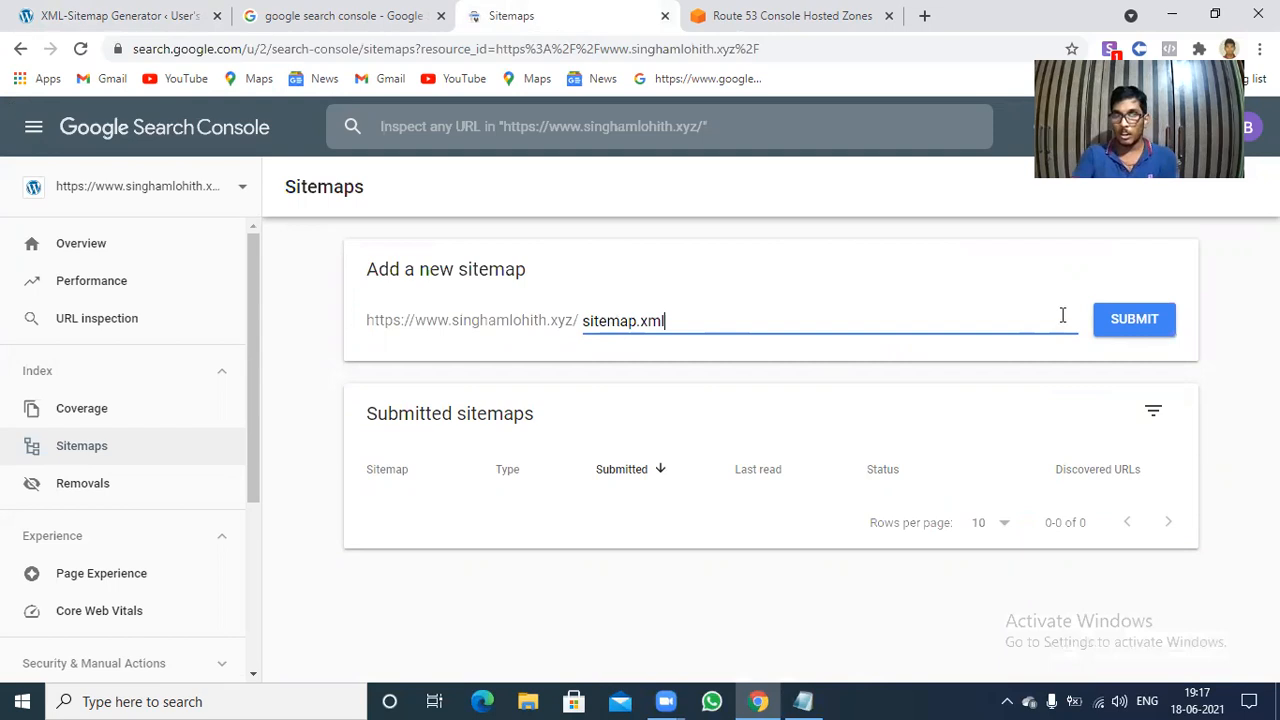
{"action": "left_click", "coordinate": [1128, 318]}
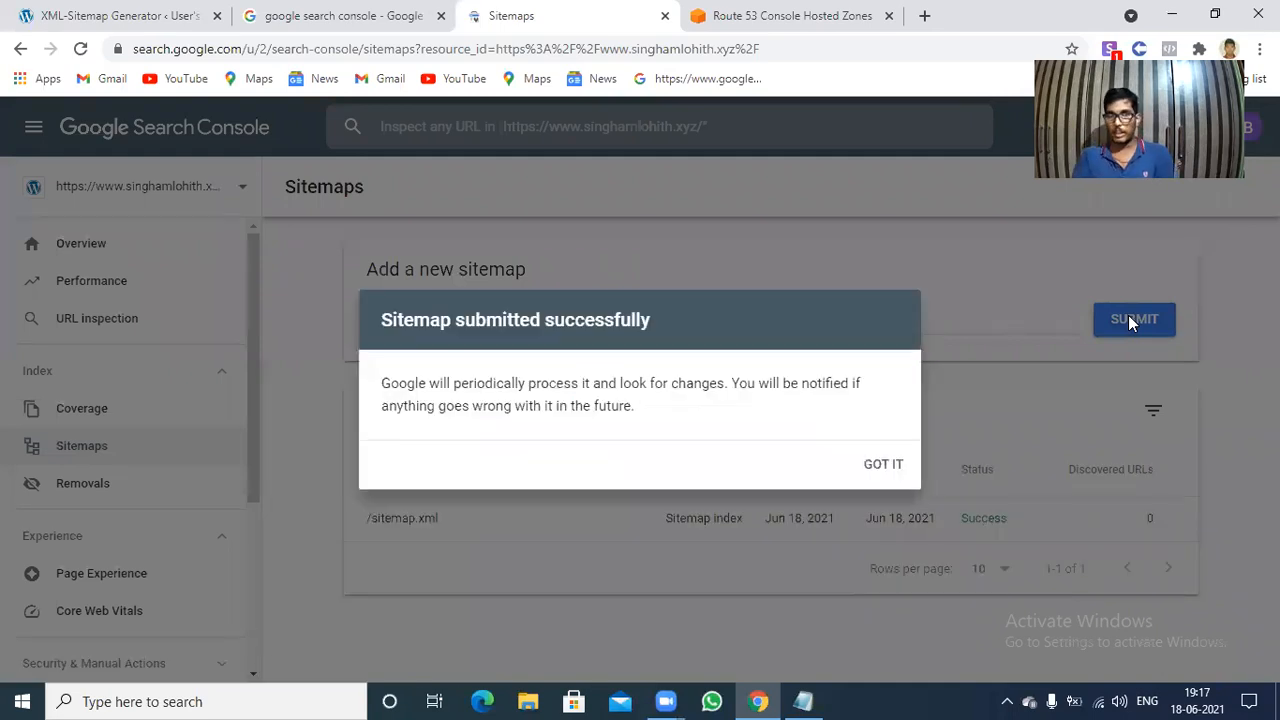
{"action": "left_click", "coordinate": [881, 467]}
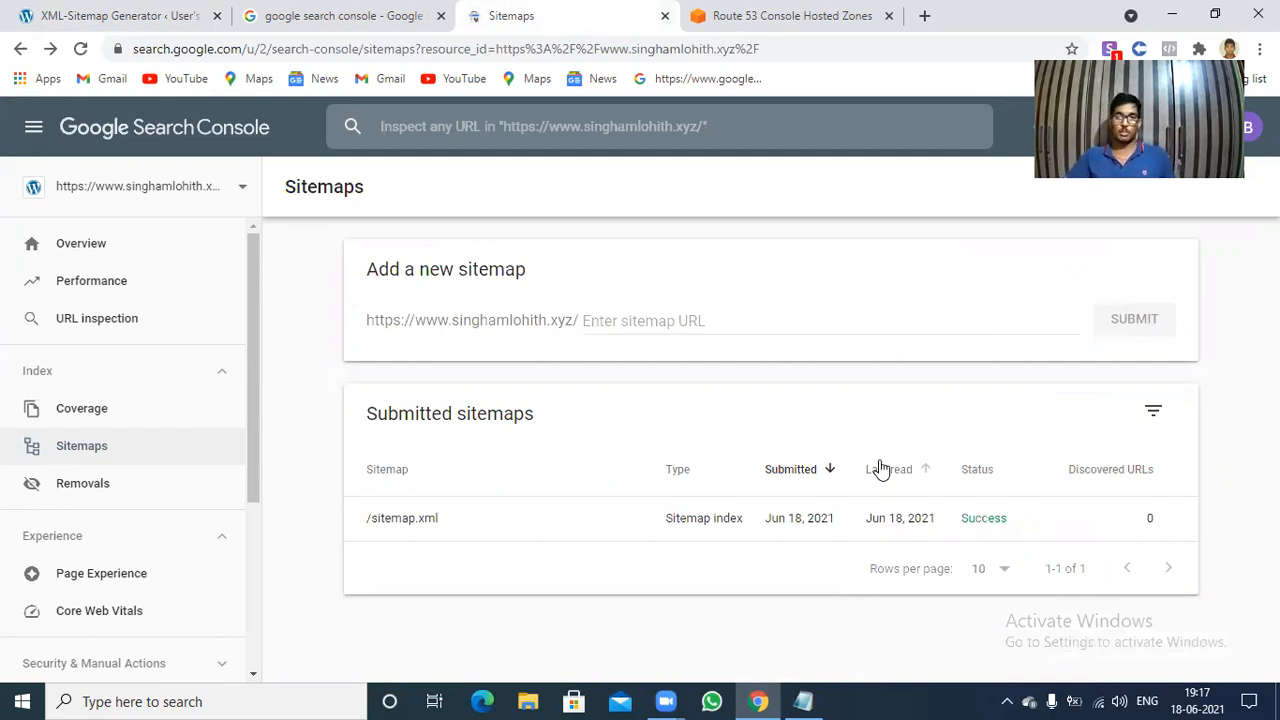
Switch to the untitled Notepad note and complete item 1 as "Go to the Google Search Console".
{"action": "left_click", "coordinate": [803, 700]}
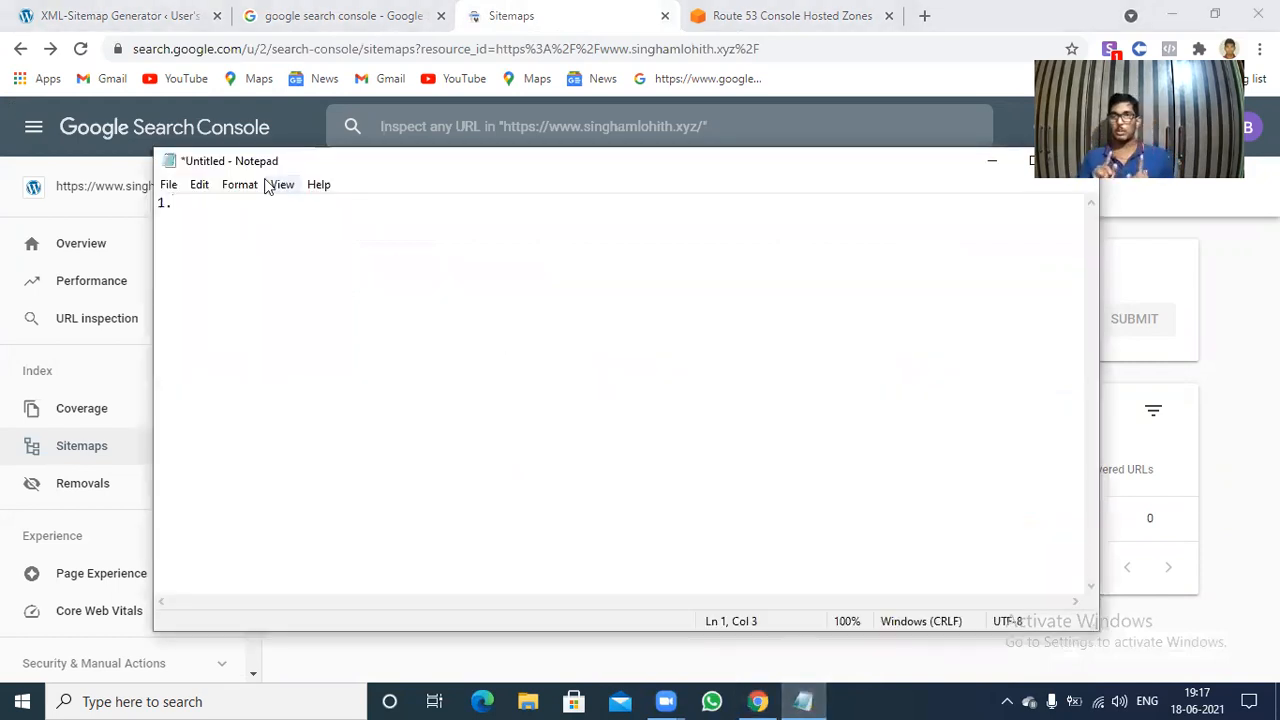
{"action": "type", "text": "In"}
{"action": "key", "text": "BackSpace"}
{"action": "key", "text": "BackSpace"}
{"action": "type", "text": "G"}
{"action": "type", "text": "o t"}
{"action": "type", "text": "ob"}
{"action": "key", "text": "BackSpace"}
{"action": "key", "text": "BackSpace"}
{"action": "type", "text": "the "}
{"action": "type", "text": "GF"}
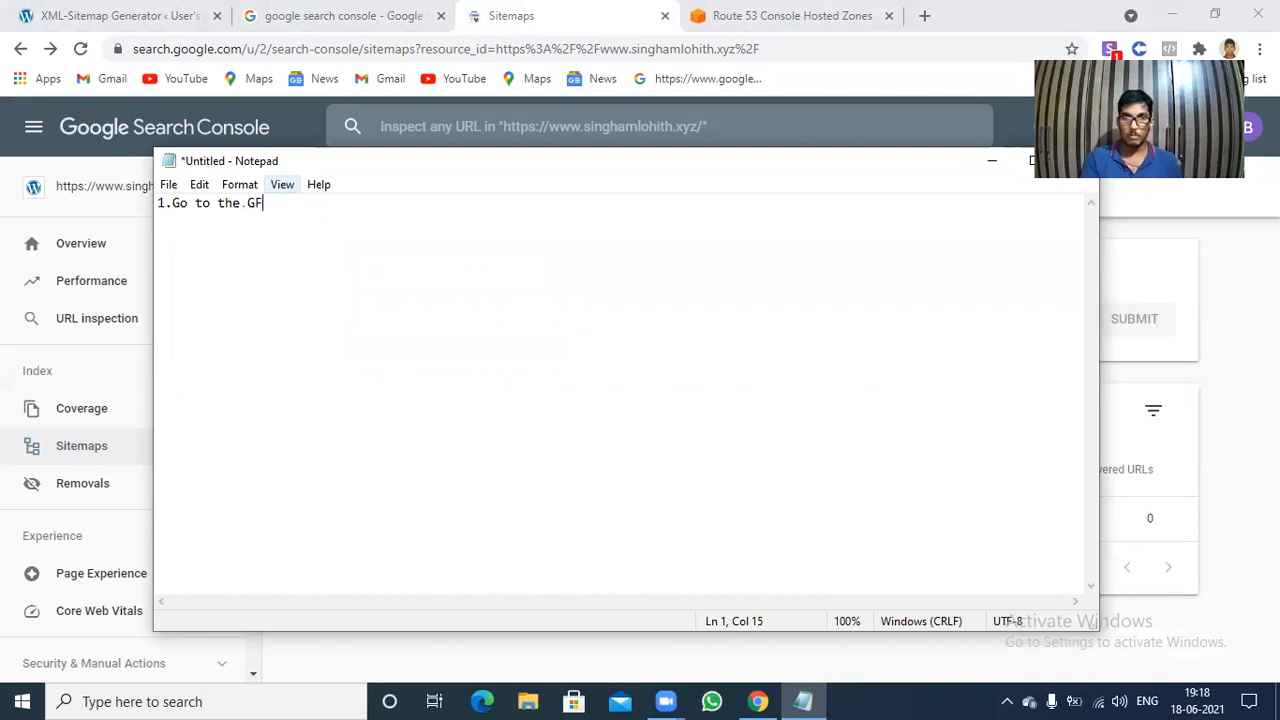
{"action": "key", "text": "BackSpace"}
{"action": "type", "text": "oogle Seat"}
{"action": "key", "text": "BackSpace"}
{"action": "type", "text": "rch S"}
{"action": "key", "text": "BackSpace"}
{"action": "type", "text": "Console"}
{"action": "key", "text": "BackSpace"}
{"action": "type", "text": "e"}
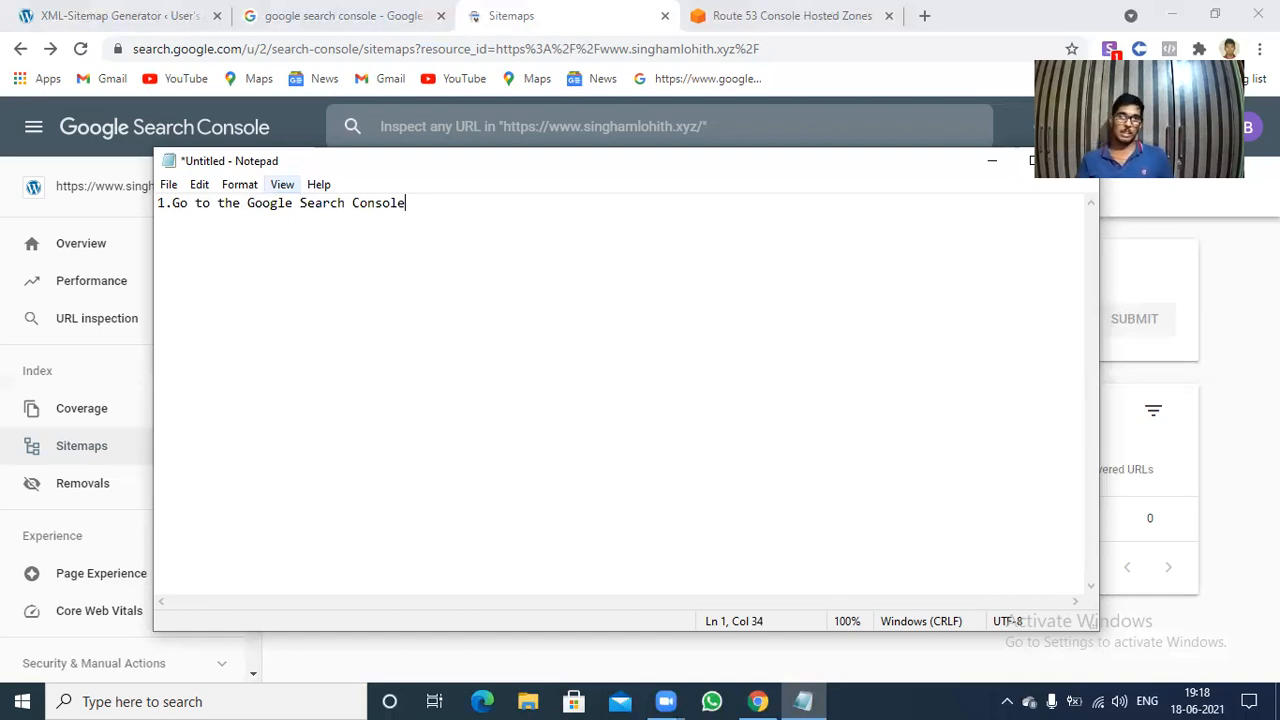
Add the line "2.Install the Plugin as Google Sitekit" below the first item of the note.
{"action": "key", "text": "Return"}
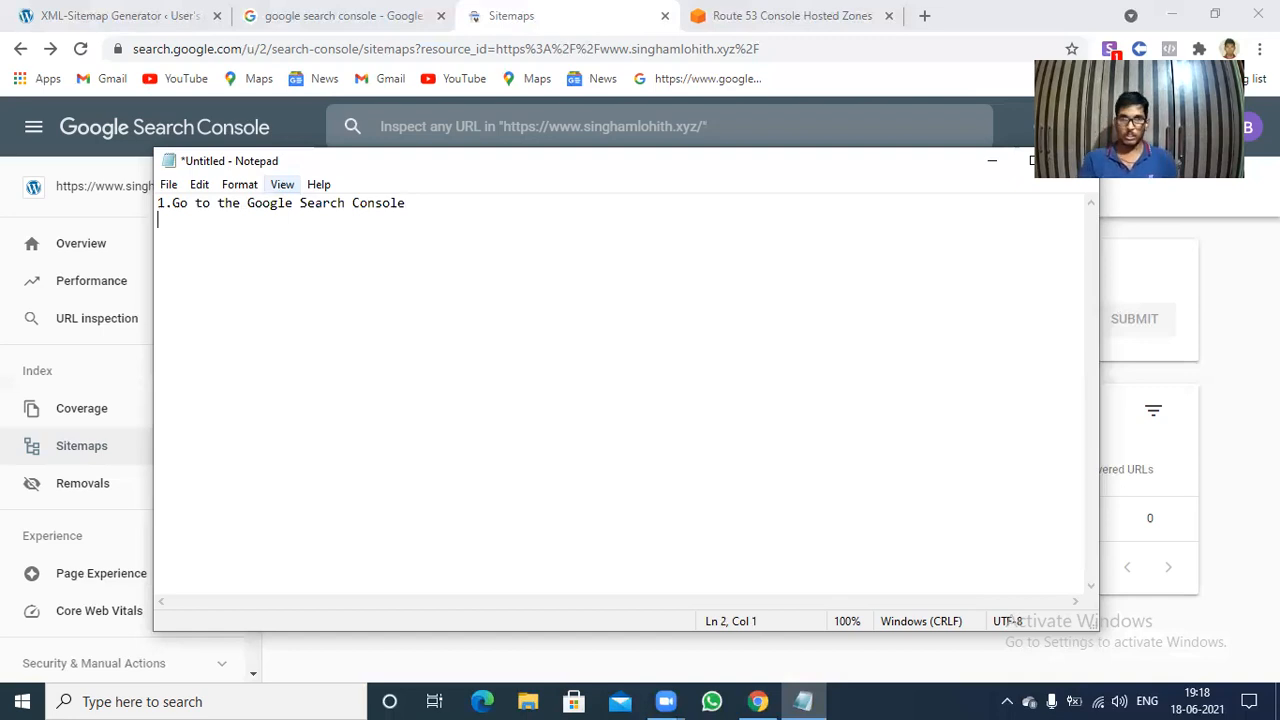
{"action": "type", "text": "2"}
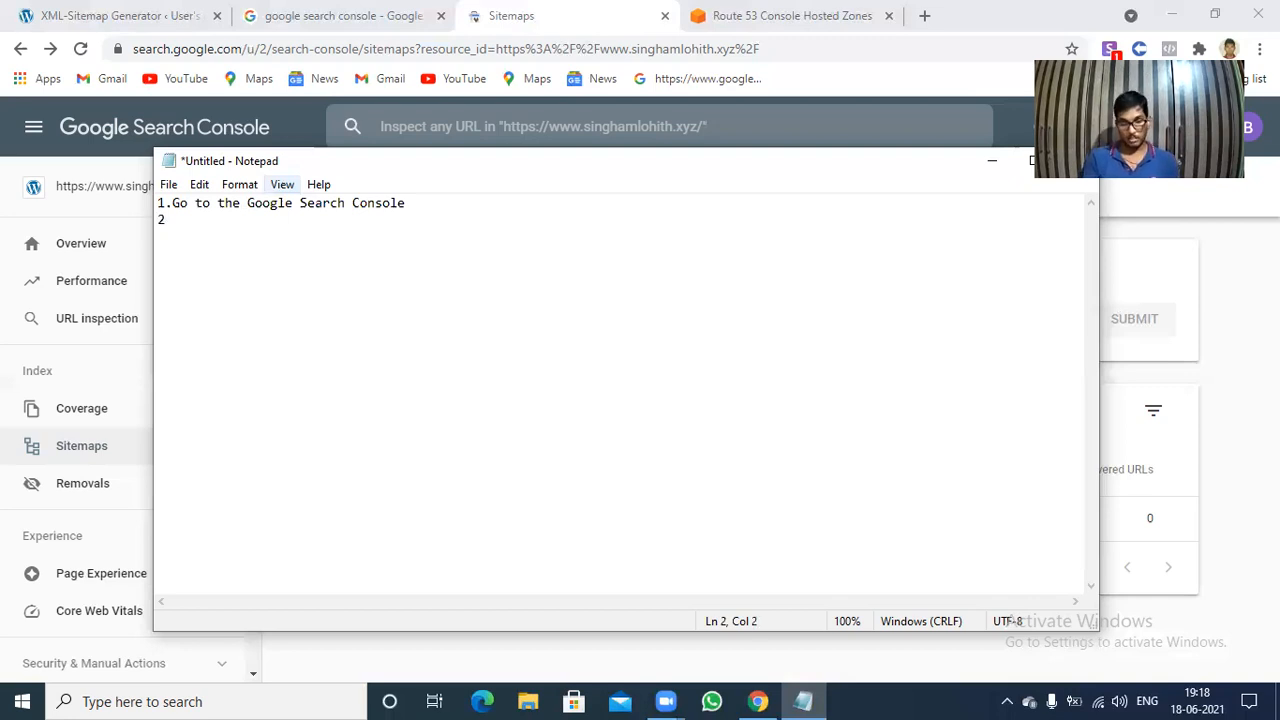
{"action": "type", "text": ".I"}
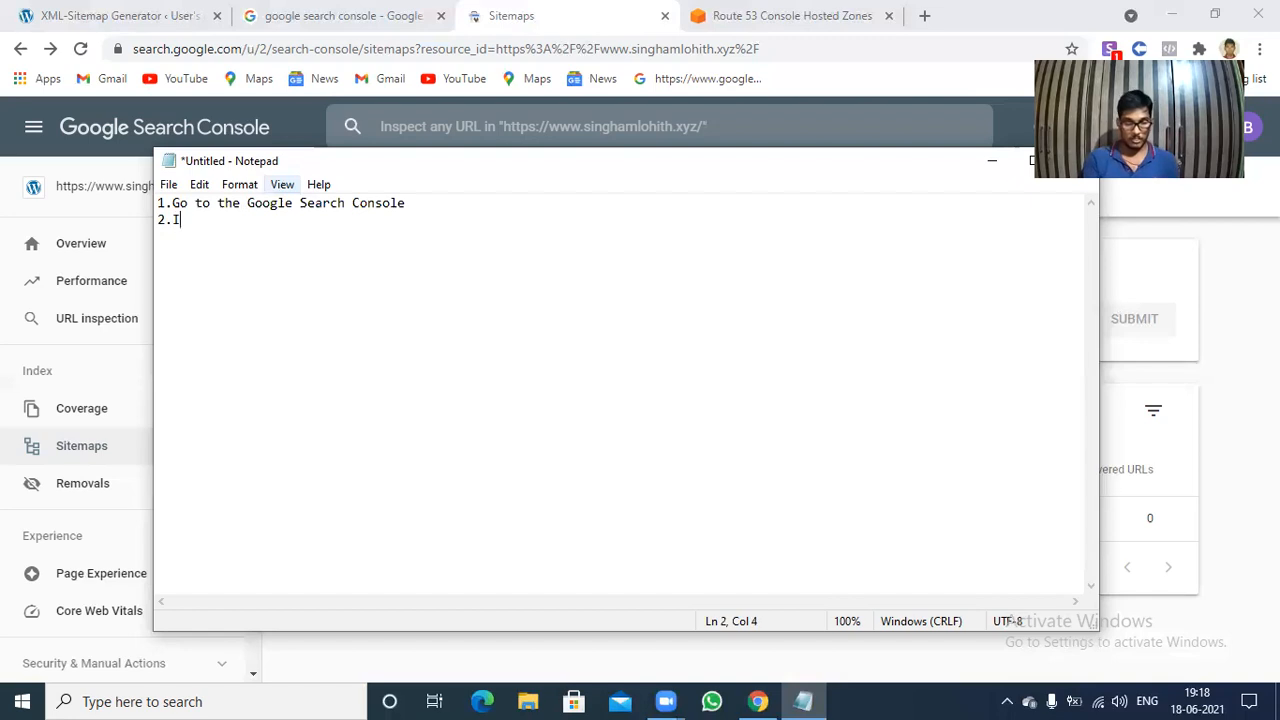
{"action": "type", "text": "nstall "}
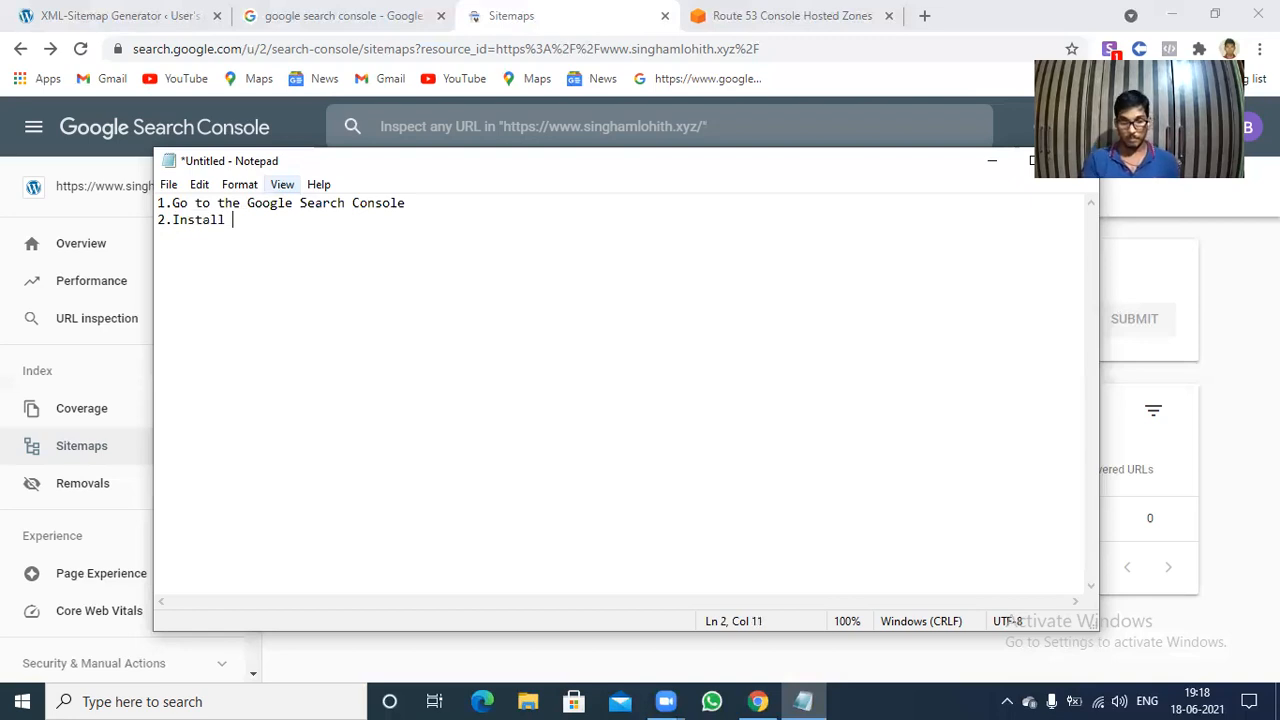
{"action": "type", "text": "the Plu"}
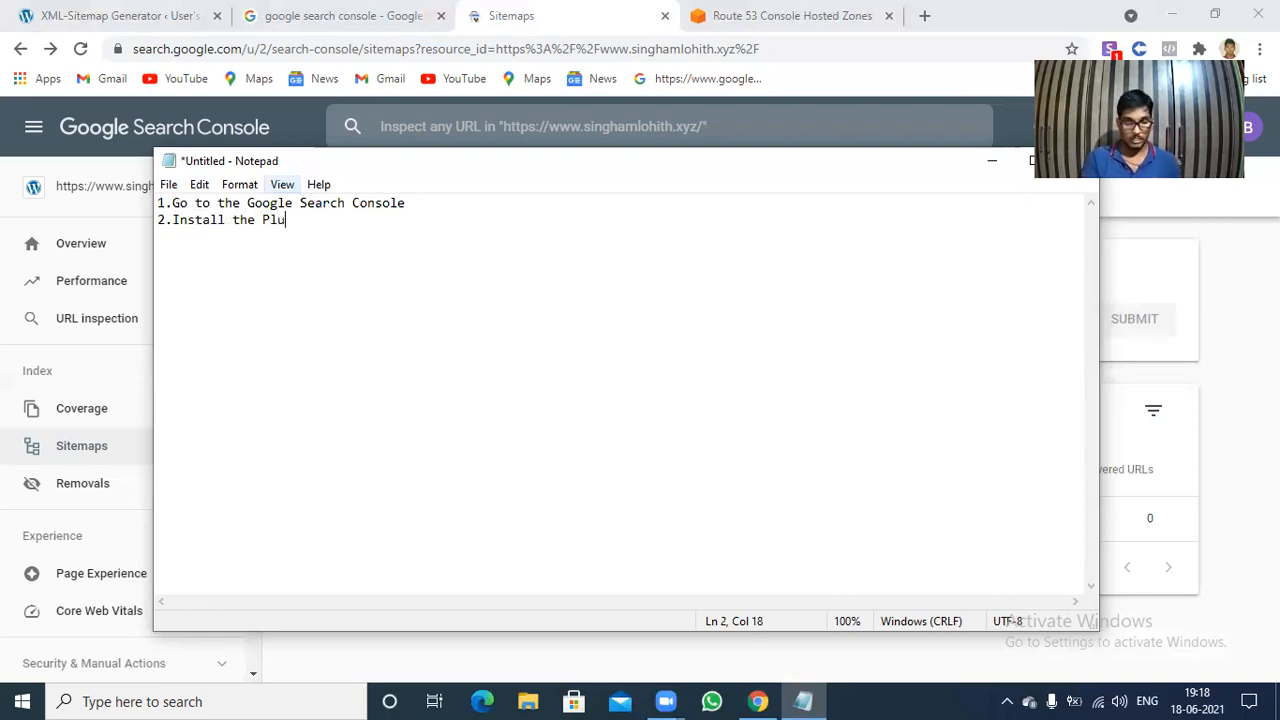
{"action": "type", "text": "gin asd"}
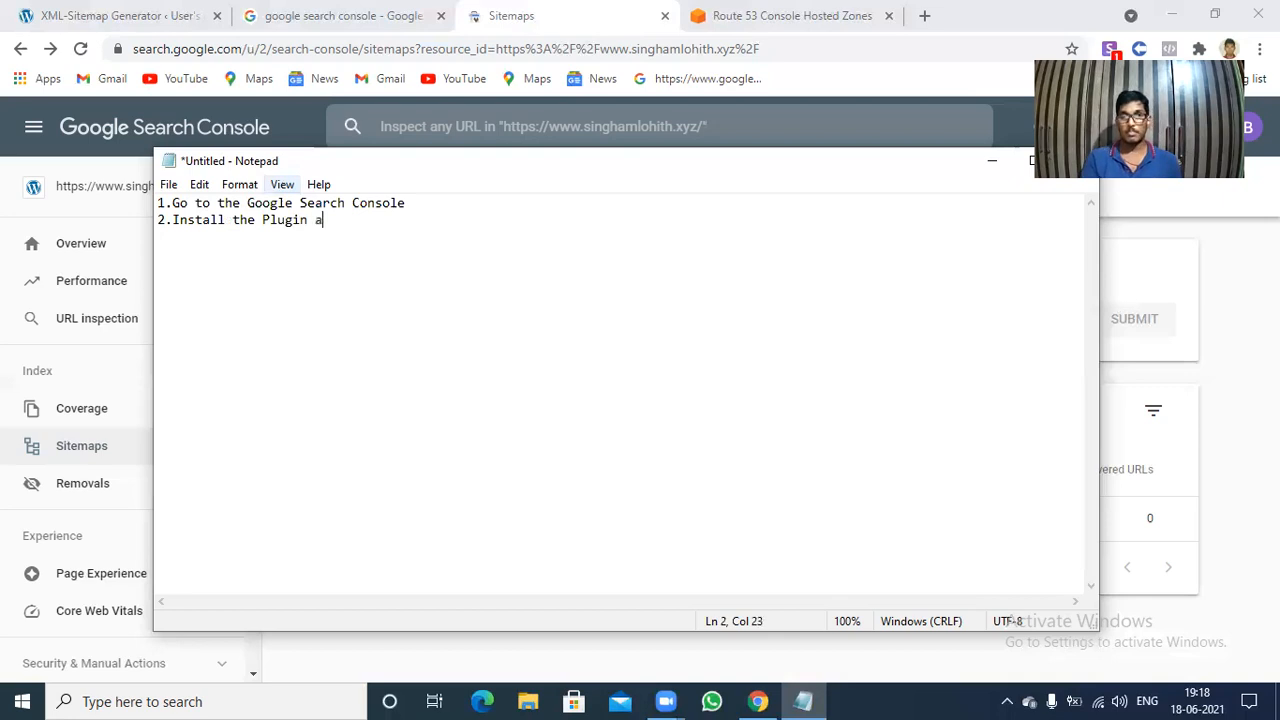
{"action": "key", "text": "BackSpace"}
{"action": "key", "text": "BackSpace"}
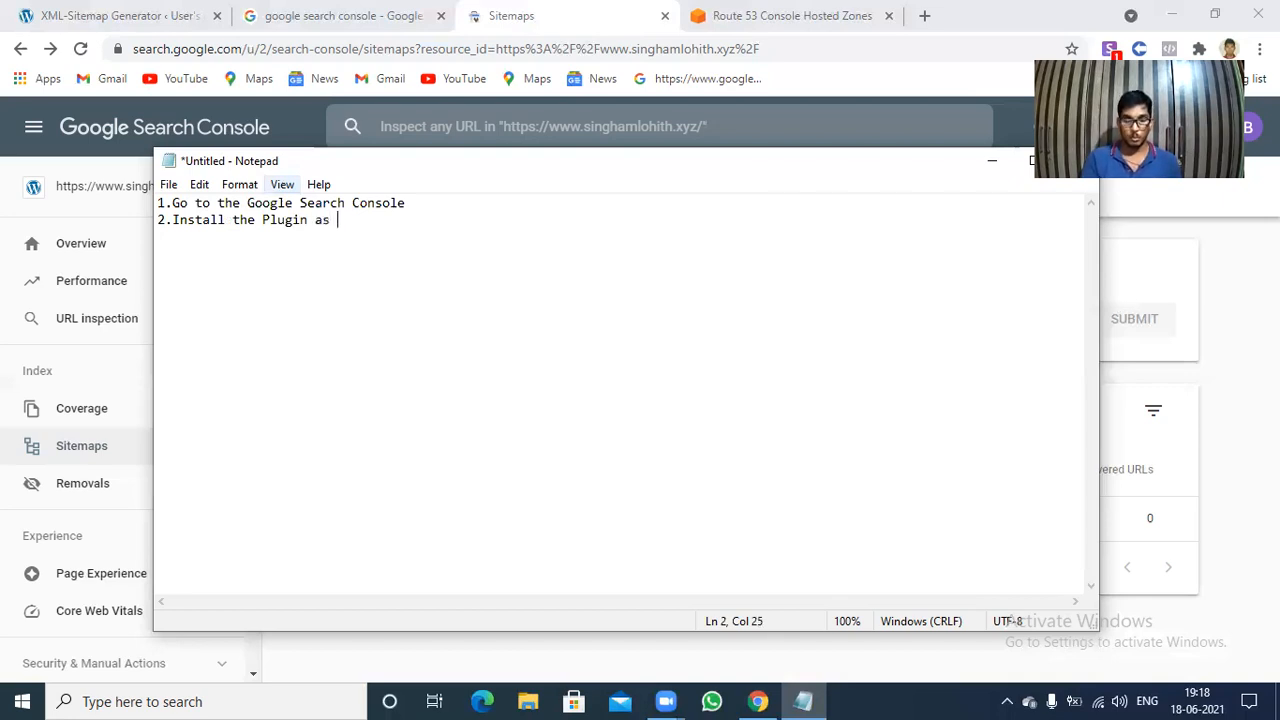
{"action": "type", "text": "Google Sitekit"}
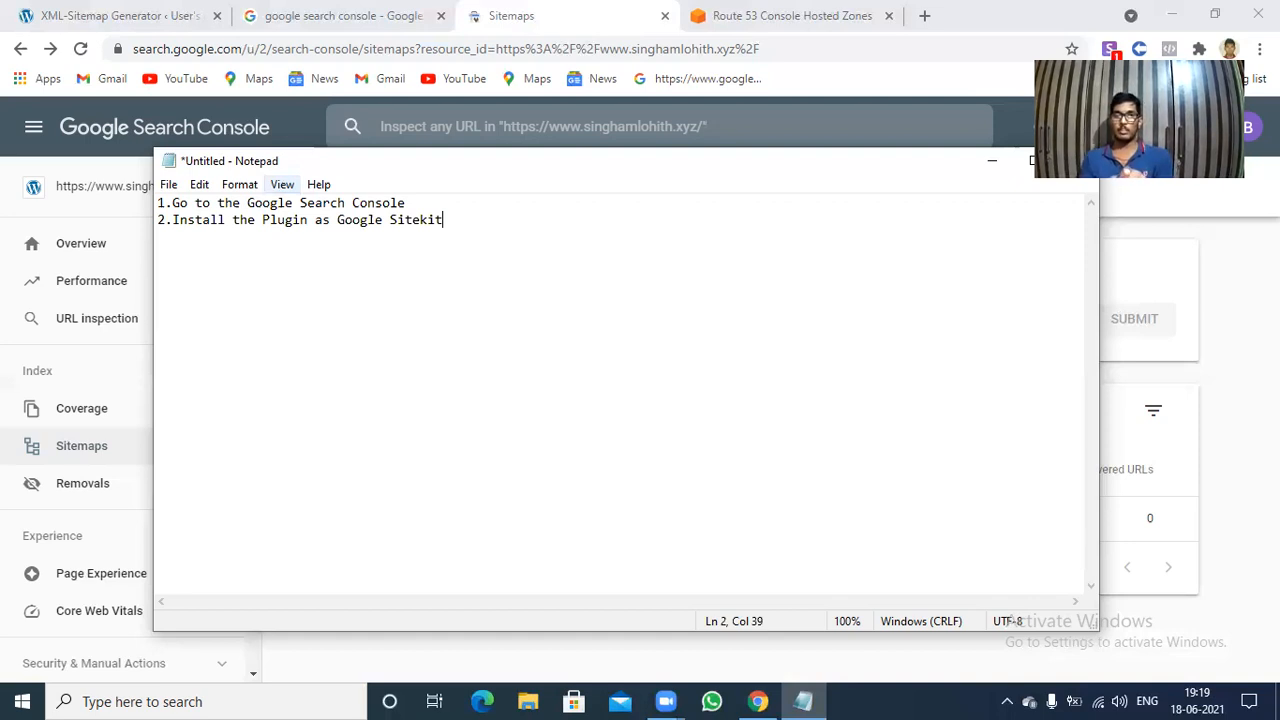
Add the line "3.Setup a Google Analytics" below the second item of the note.
{"action": "key", "text": "Return"}
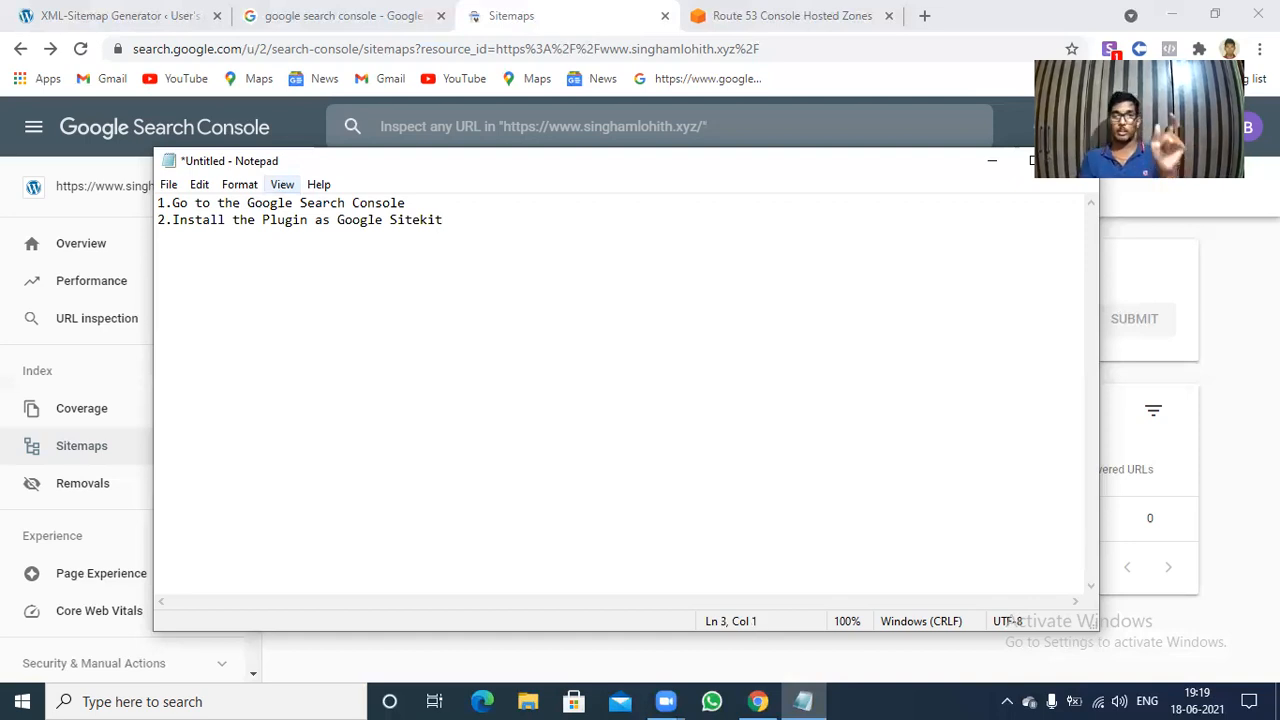
{"action": "type", "text": "3"}
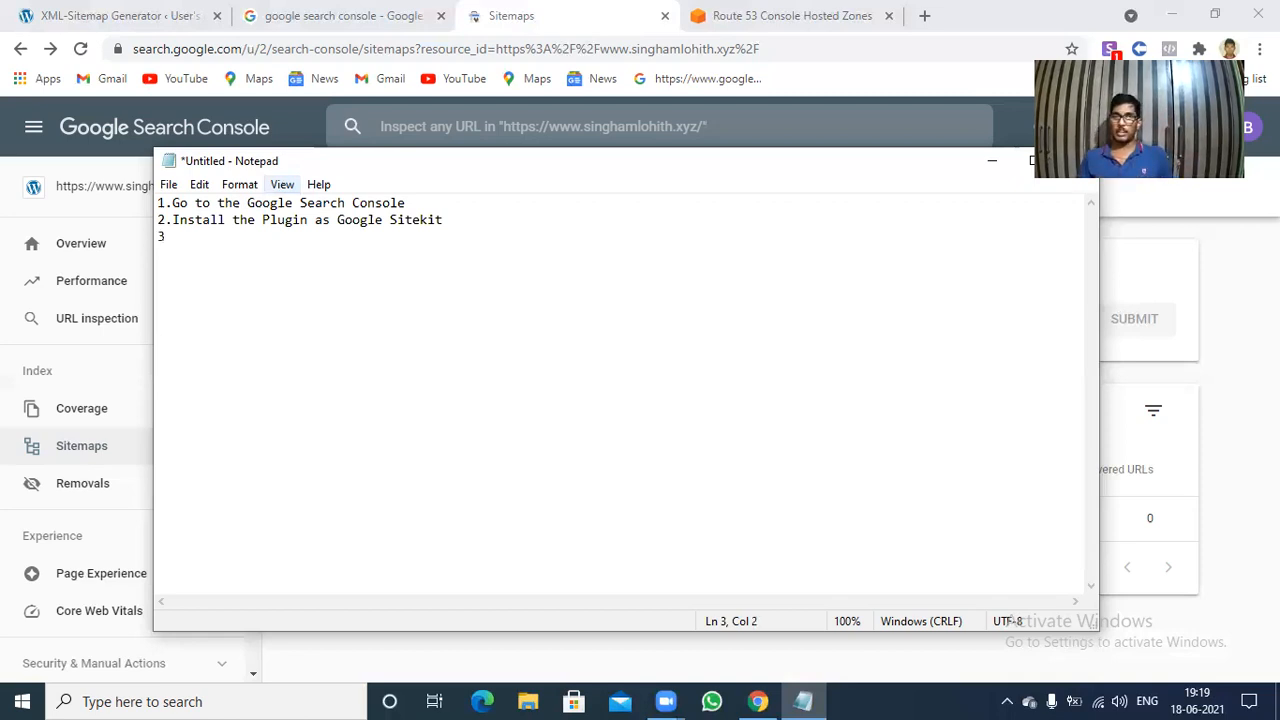
{"action": "type", "text": "."}
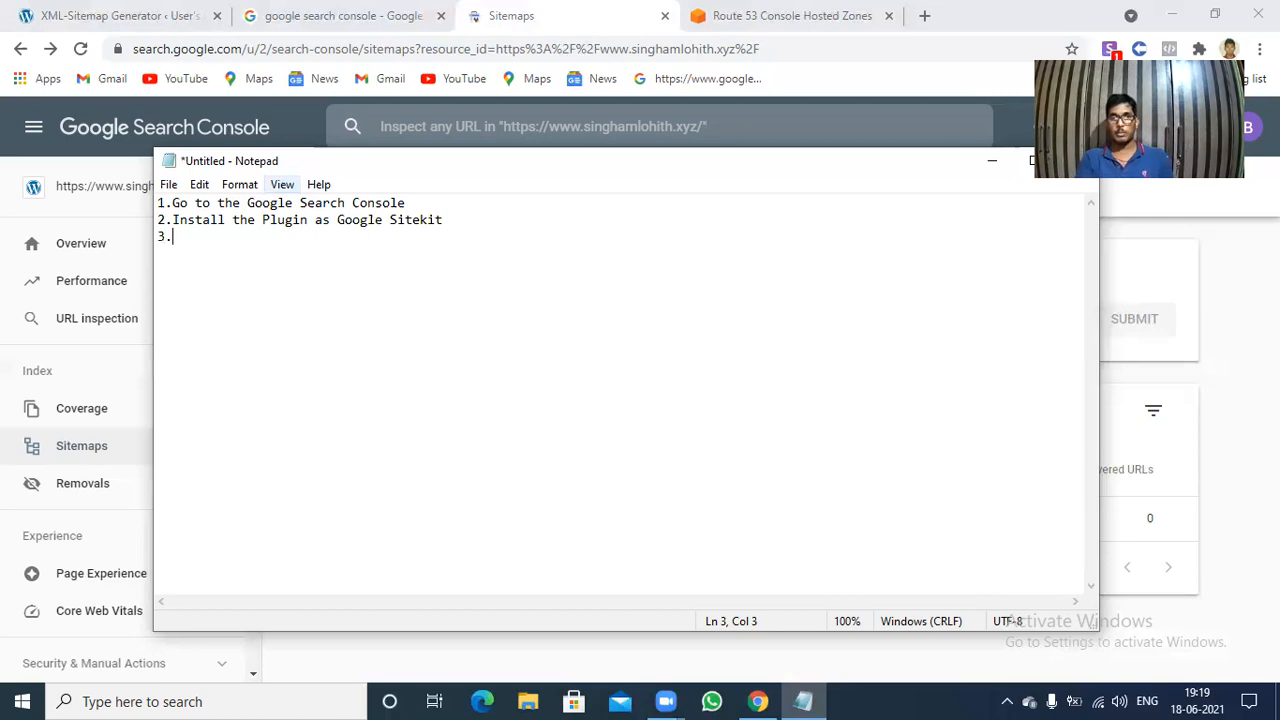
{"action": "type", "text": "Set"}
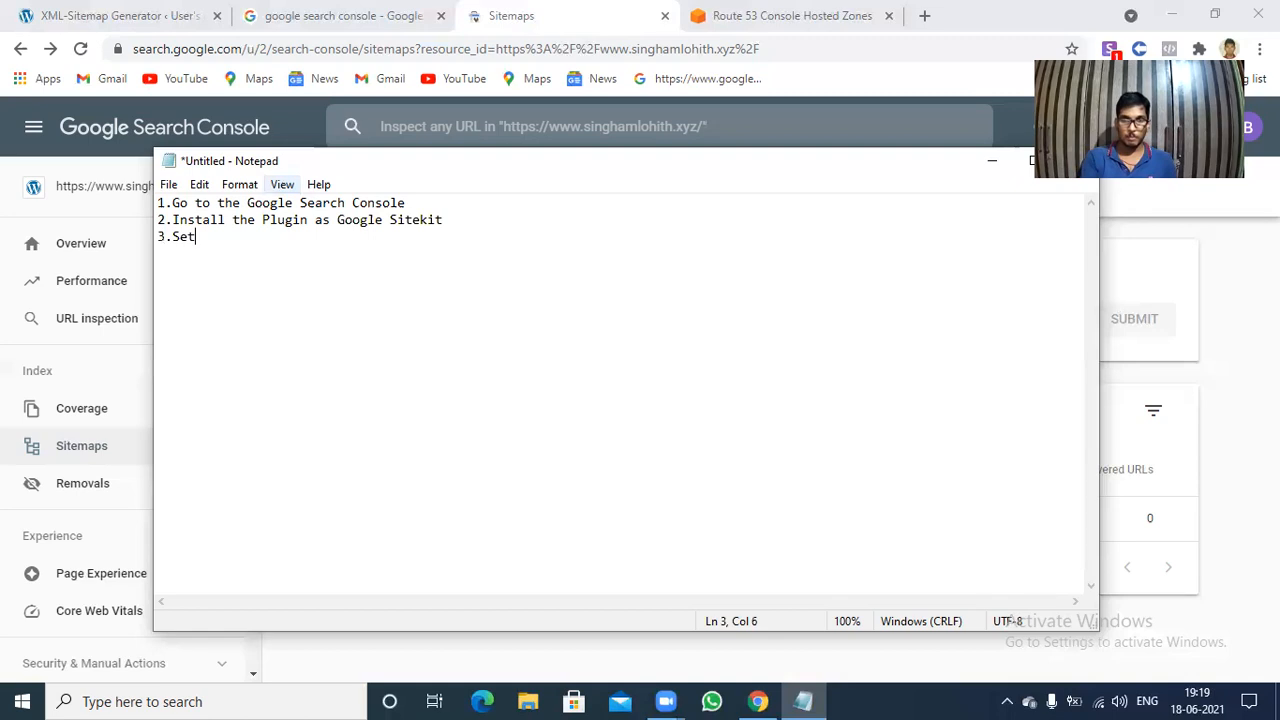
{"action": "type", "text": "up a "}
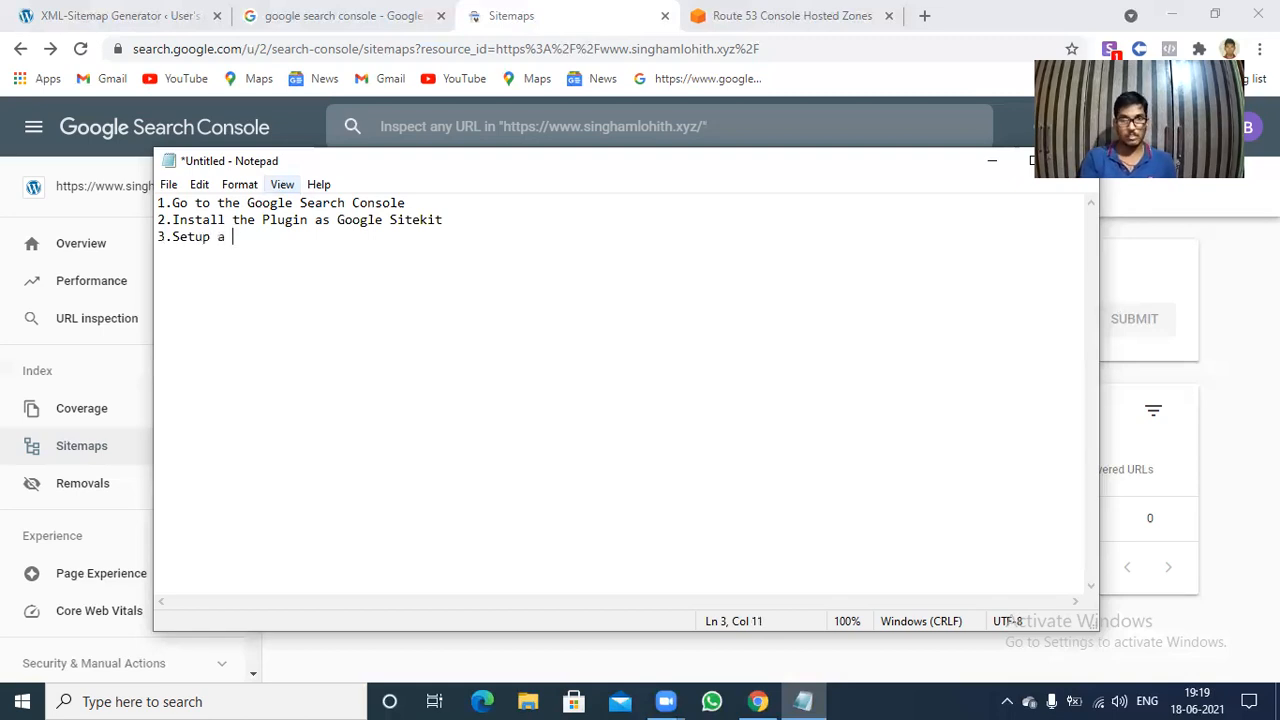
{"action": "type", "text": "Goog"}
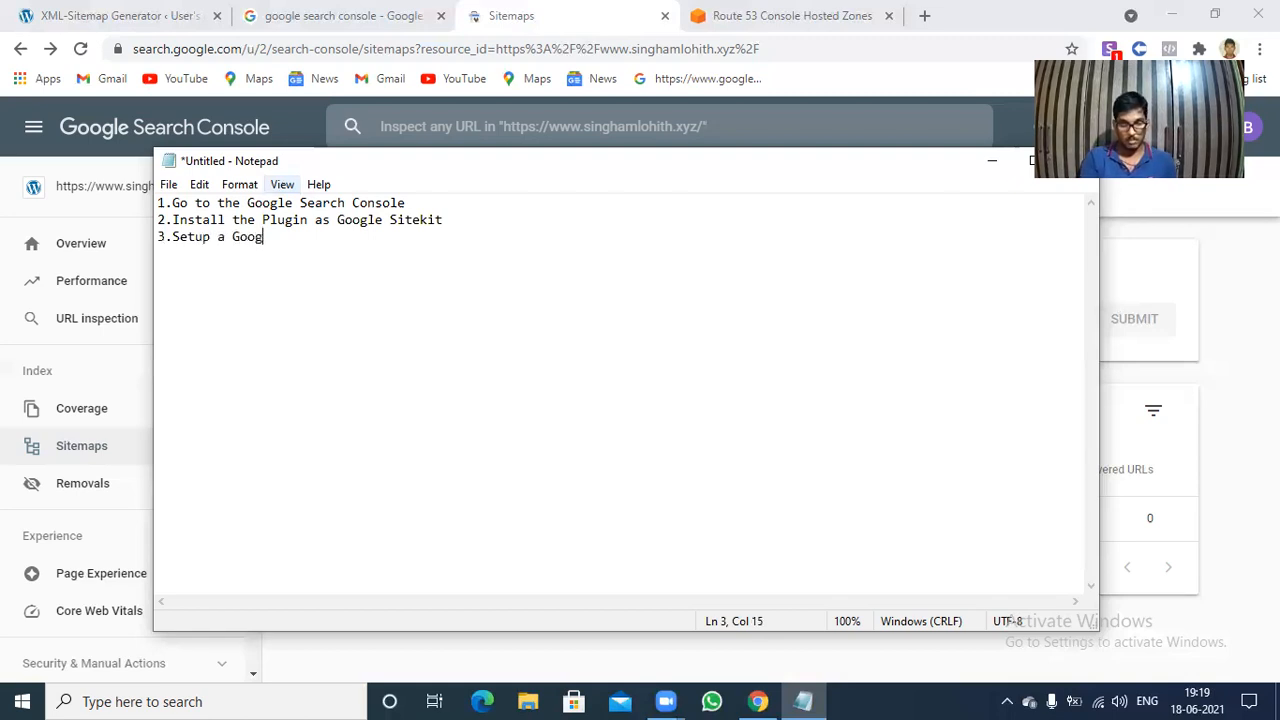
{"action": "type", "text": "le Analytics"}
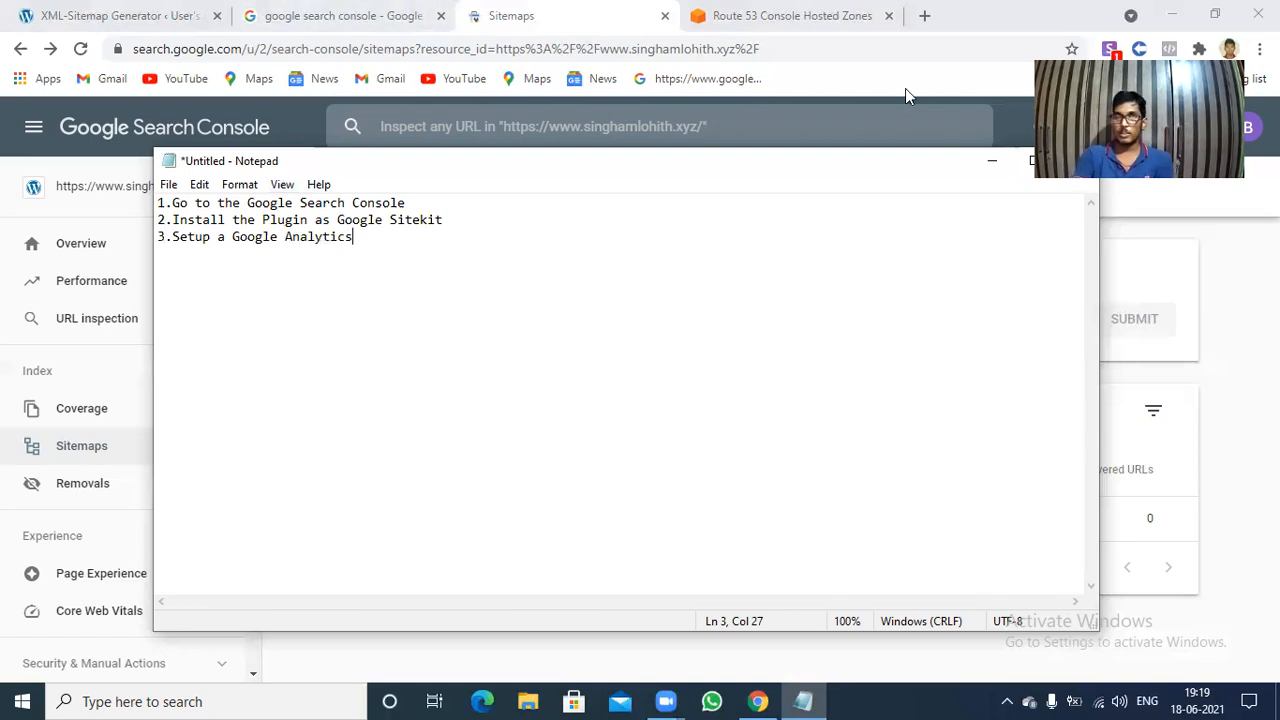
Switch to Chrome and open google.com in a new browser tab.
{"action": "left_click", "coordinate": [903, 10]}
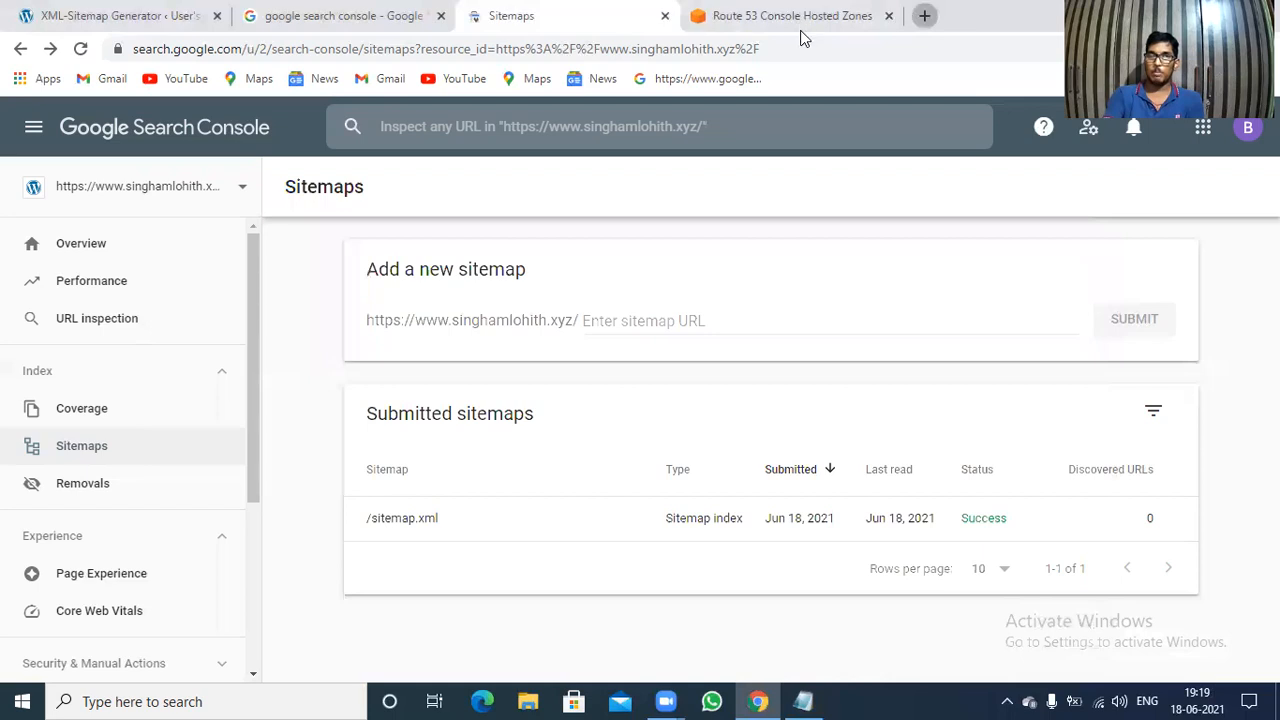
{"action": "key", "text": "ctrl+t"}
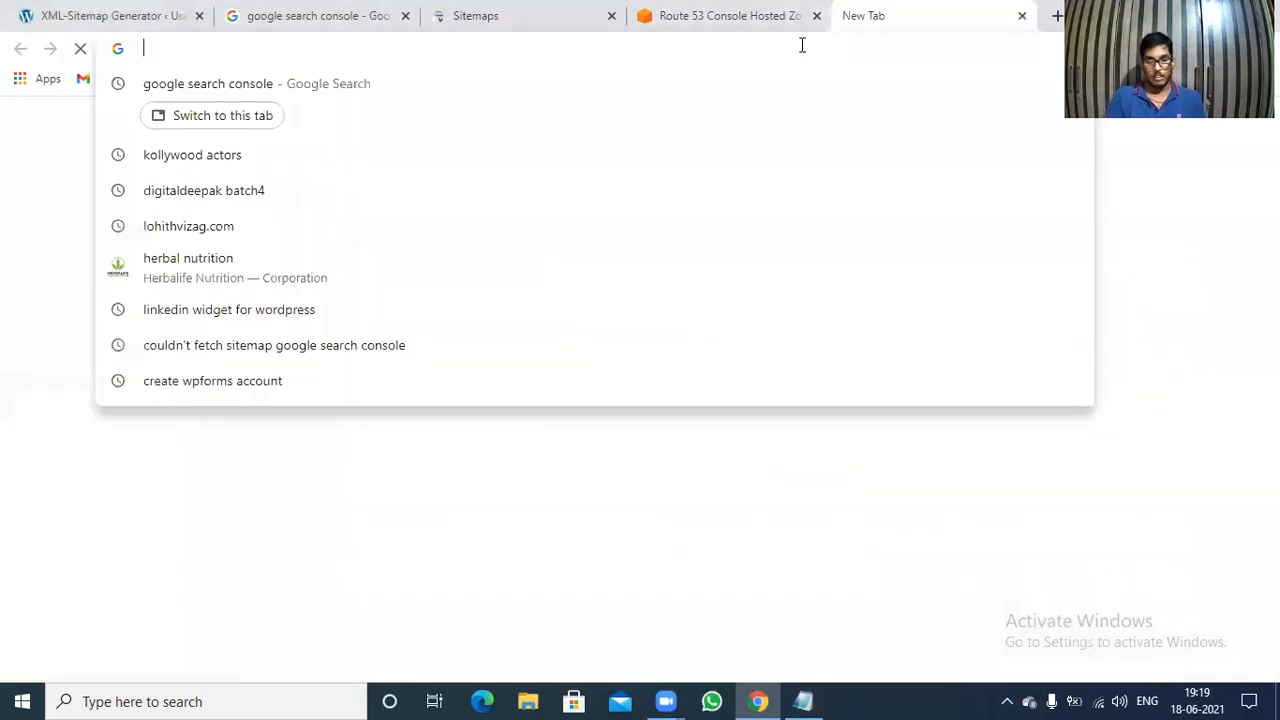
{"action": "type", "text": "google.com"}
{"action": "key", "text": "Return"}
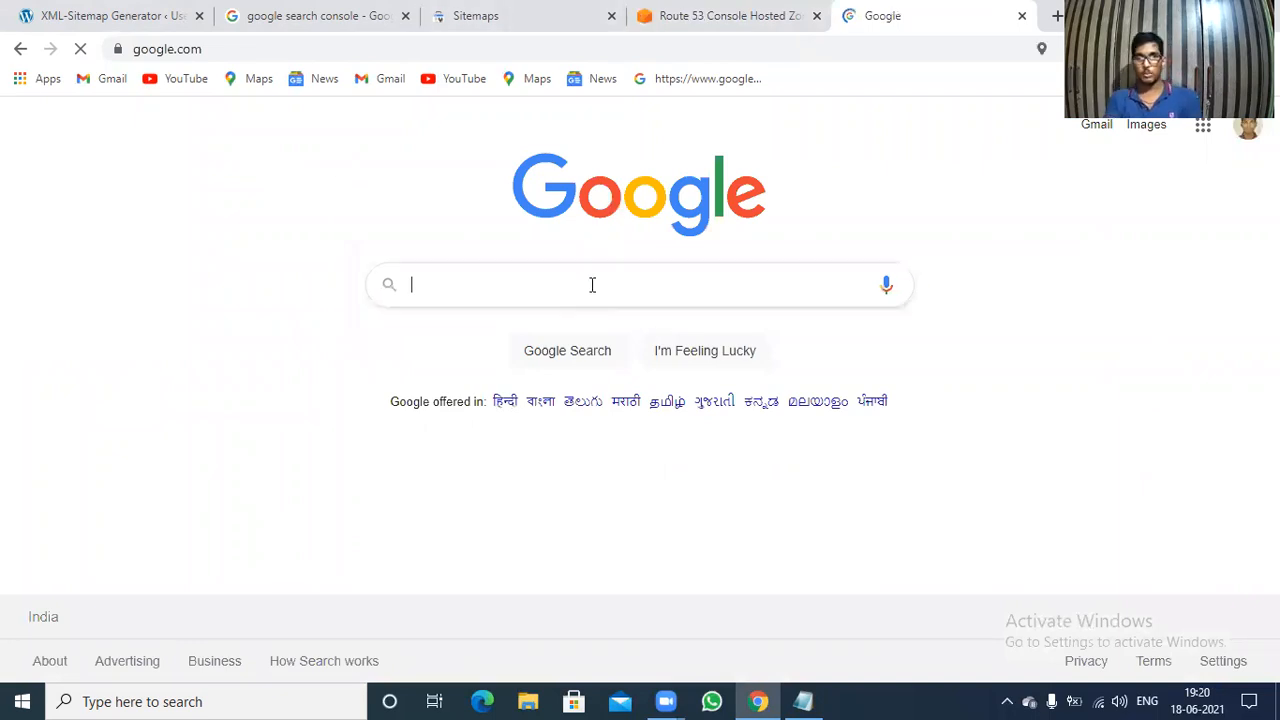
Search Google for "google analytics" and open the Google Analytics site from the results.
{"action": "type", "text": "goo"}
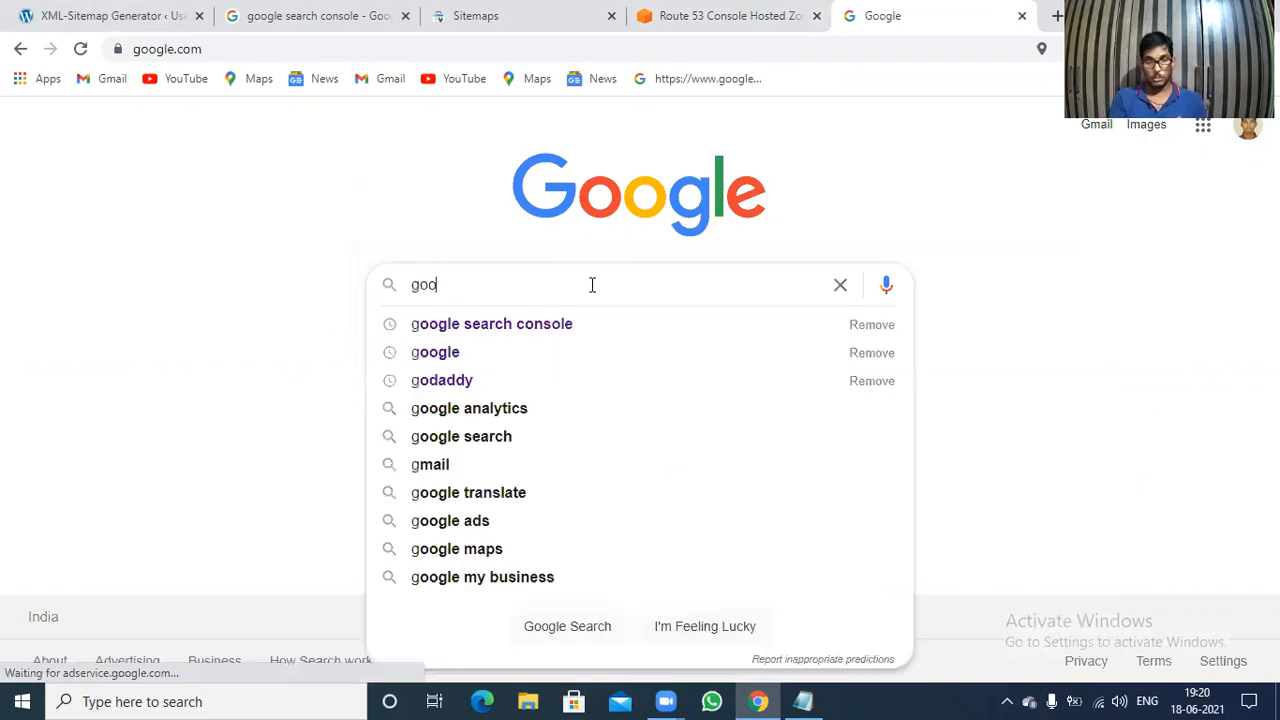
{"action": "type", "text": "gle"}
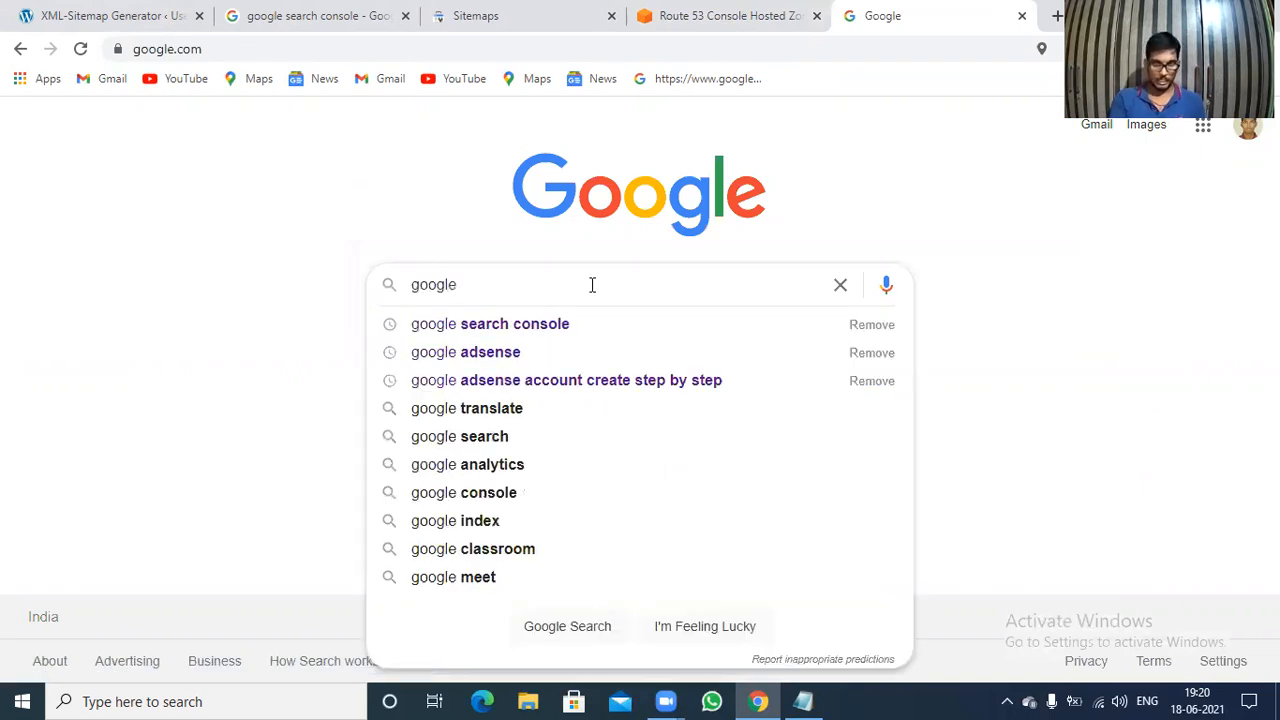
{"action": "type", "text": " anal"}
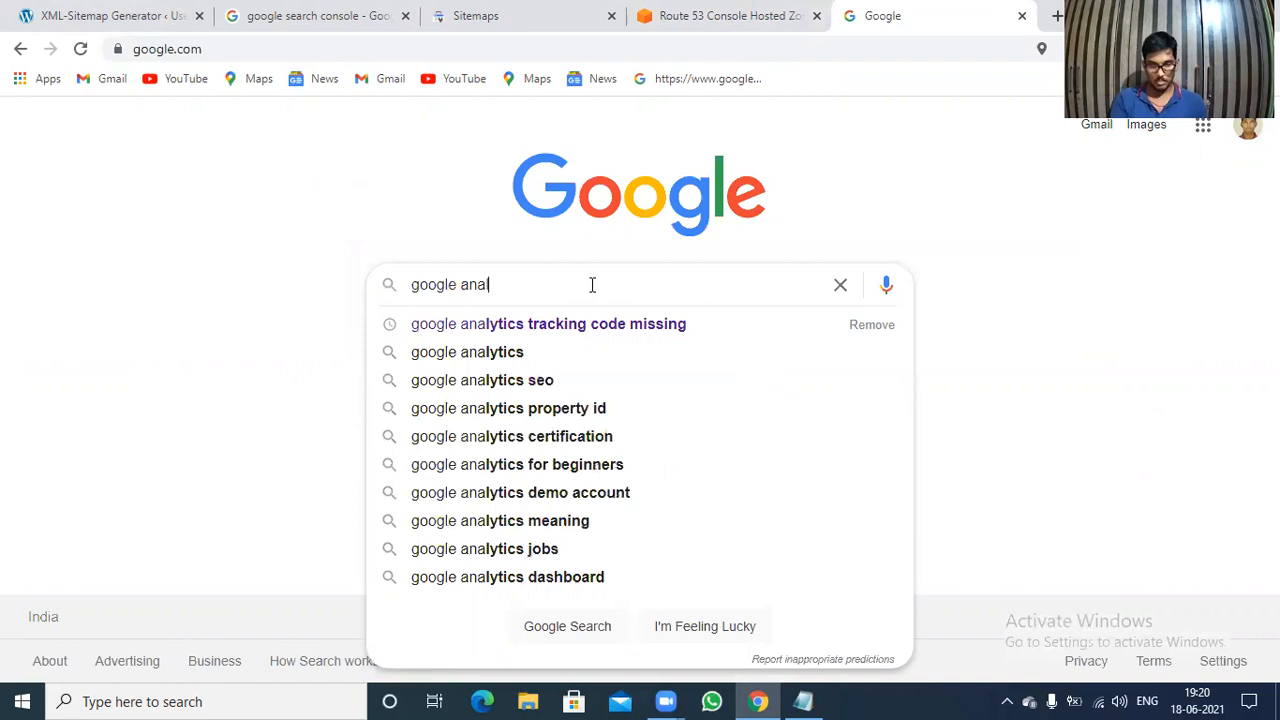
{"action": "type", "text": "ytics"}
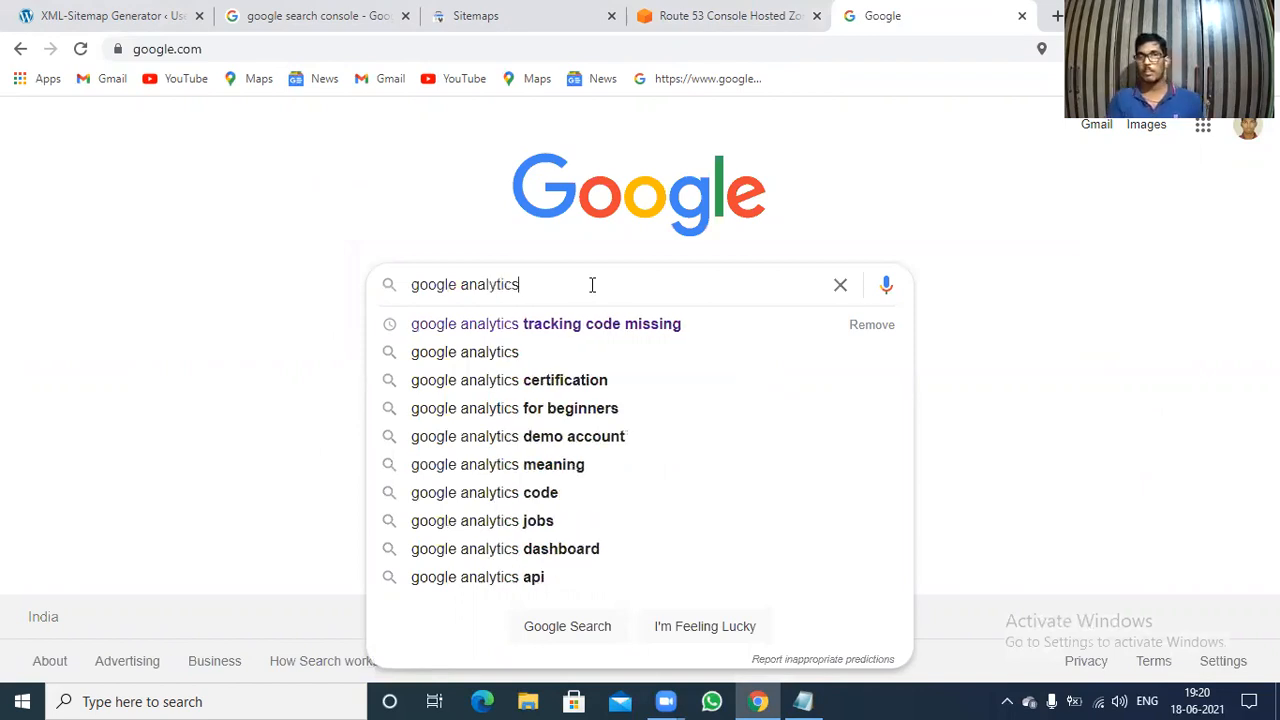
{"action": "key", "text": "Return"}
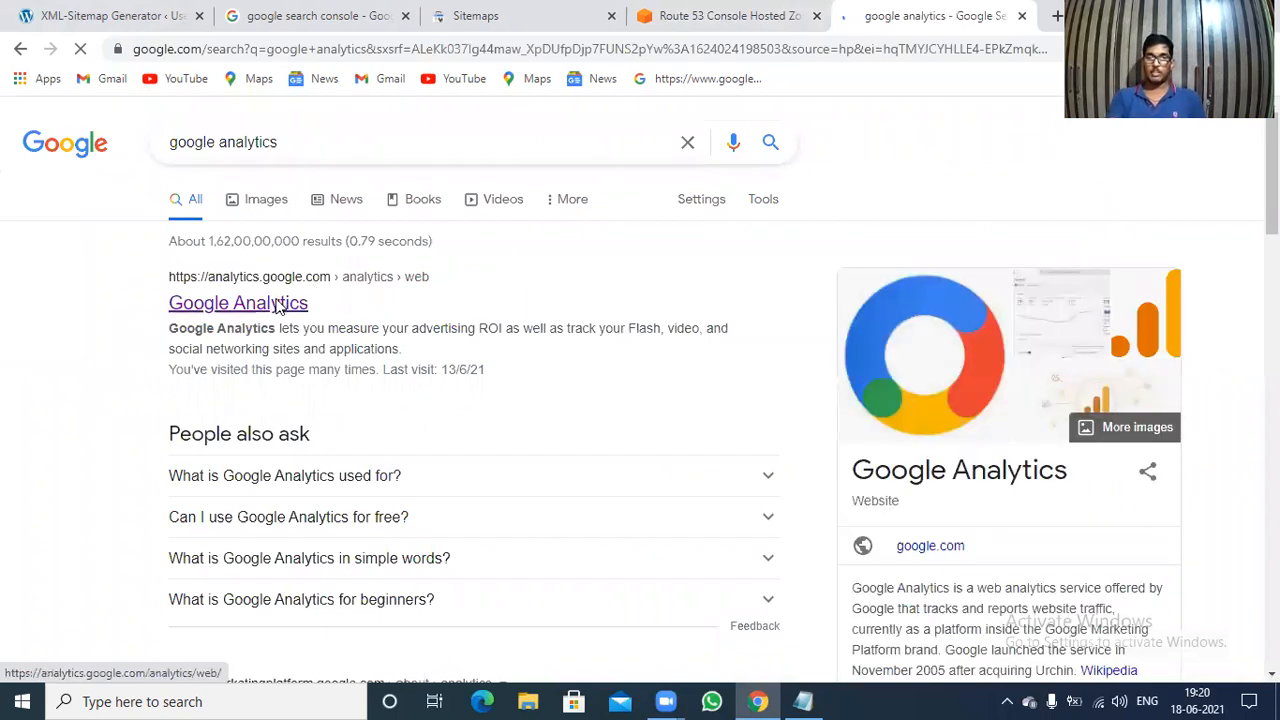
{"action": "left_click", "coordinate": [280, 305]}
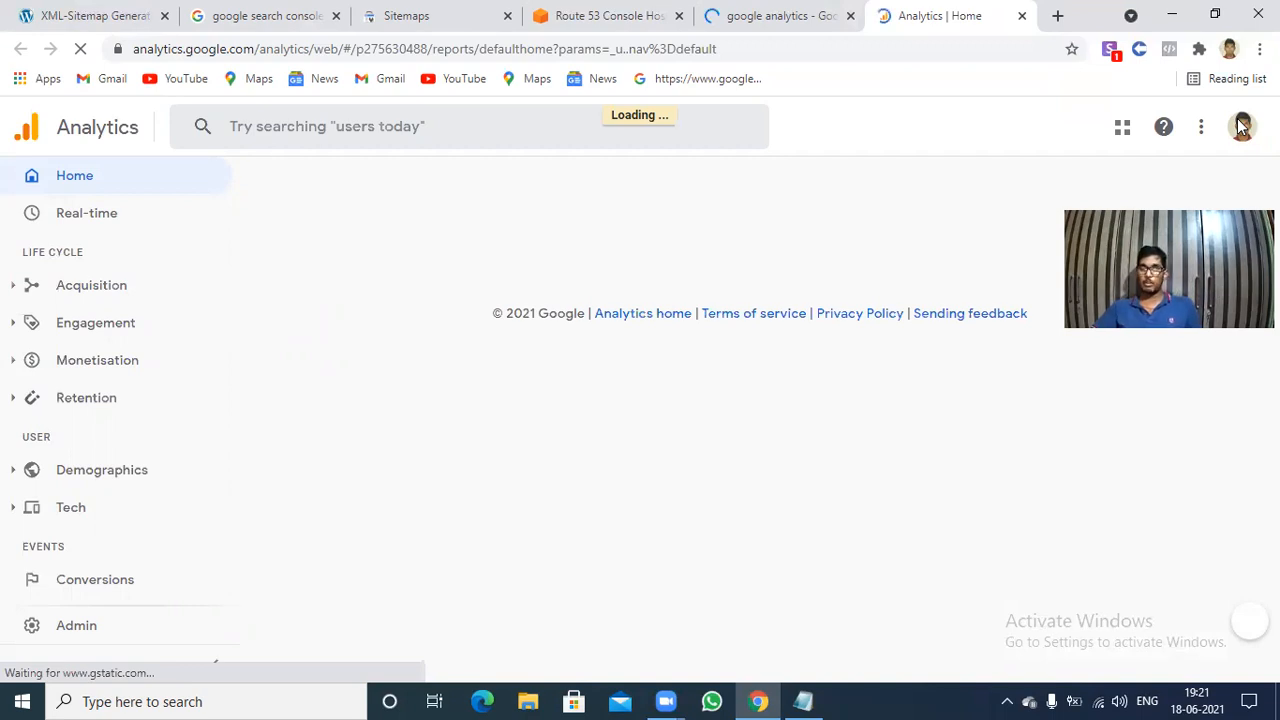
Start adding another Google account to Analytics and clear the email field of the sign-in form.
{"action": "left_click", "coordinate": [1240, 126]}
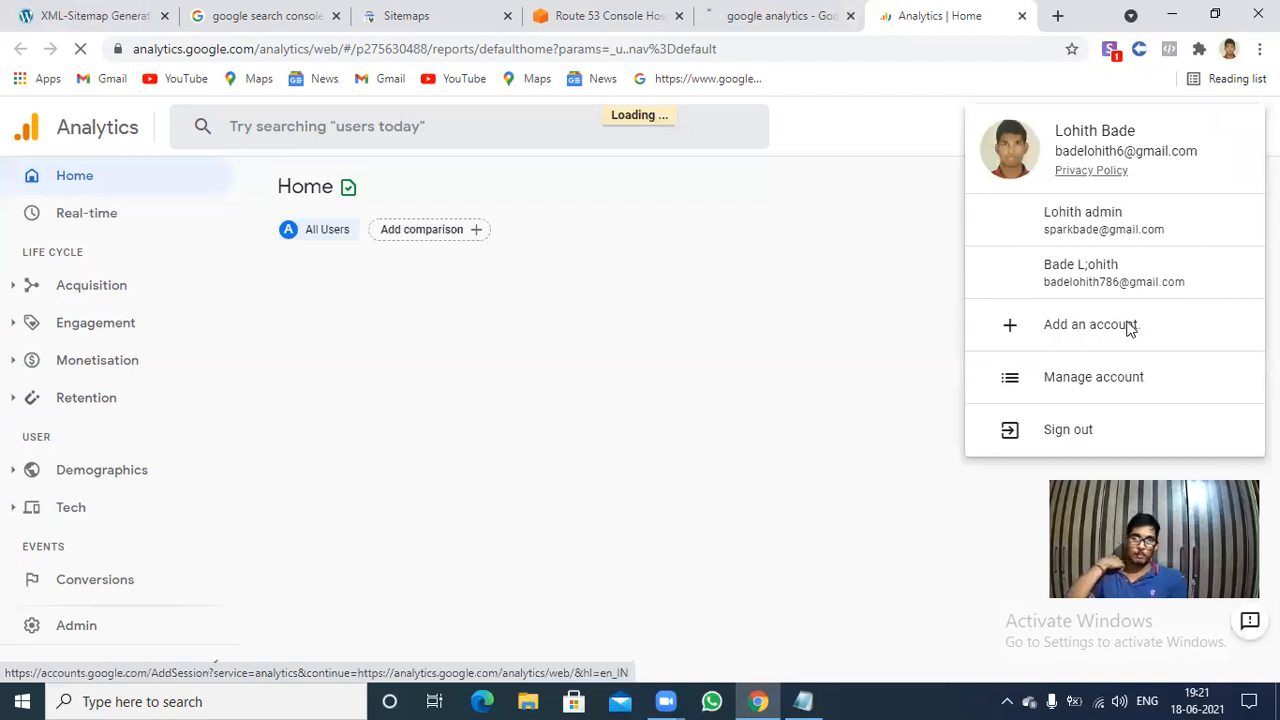
{"action": "left_click", "coordinate": [1130, 330]}
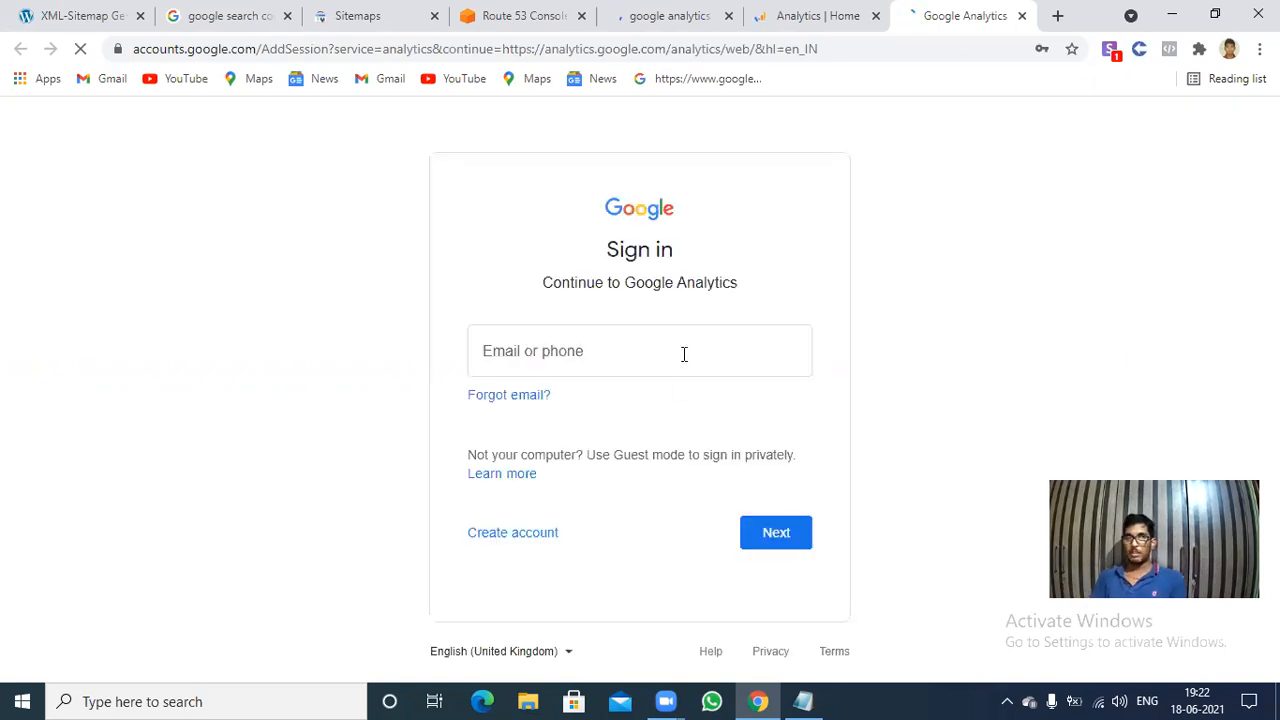
{"action": "left_click", "coordinate": [684, 354]}
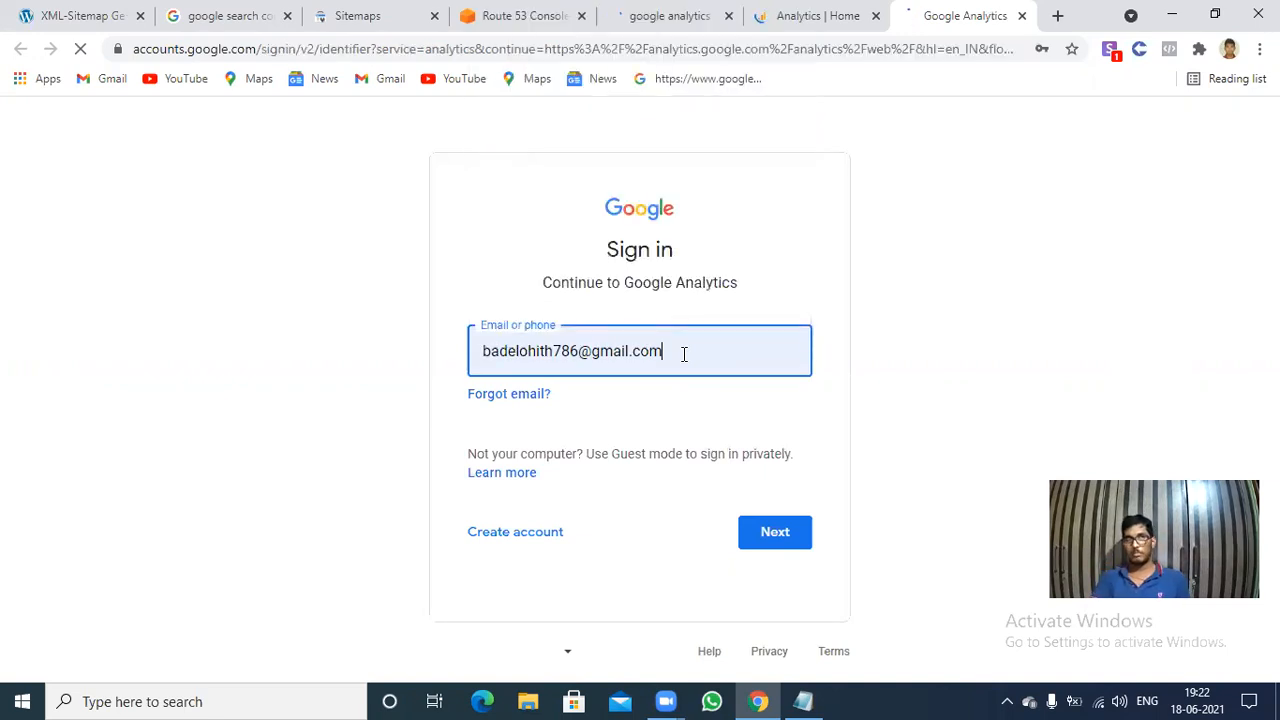
{"action": "key", "text": "ctrl+a"}
{"action": "key", "text": "BackSpace"}
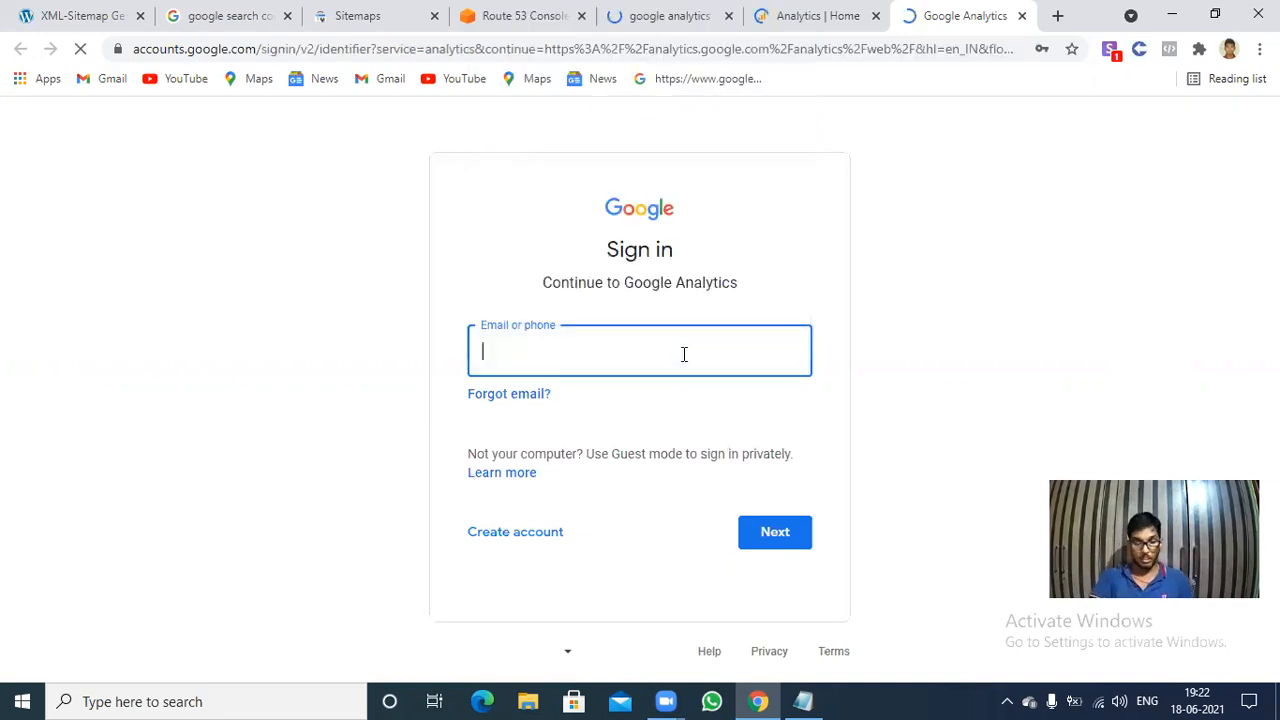
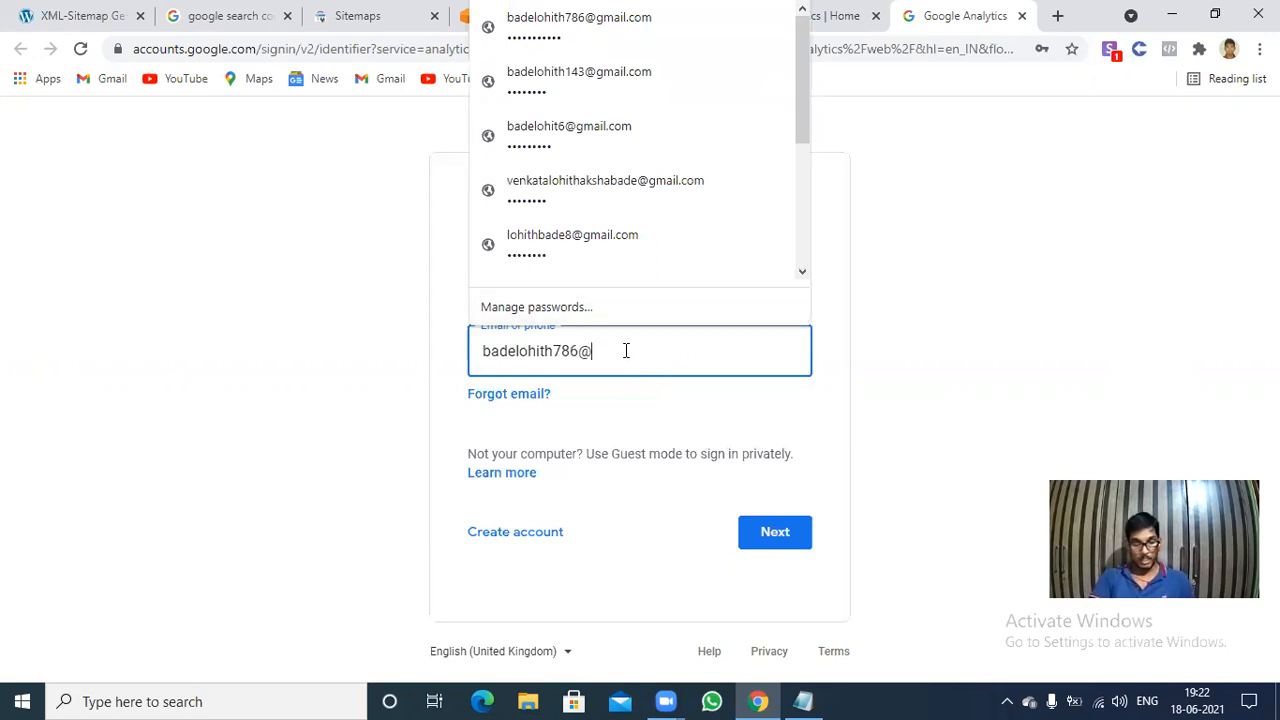
Sign in to Google Analytics with the account's email address and saved password.
{"action": "left_click", "coordinate": [628, 403]}
{"action": "left_click", "coordinate": [798, 531]}
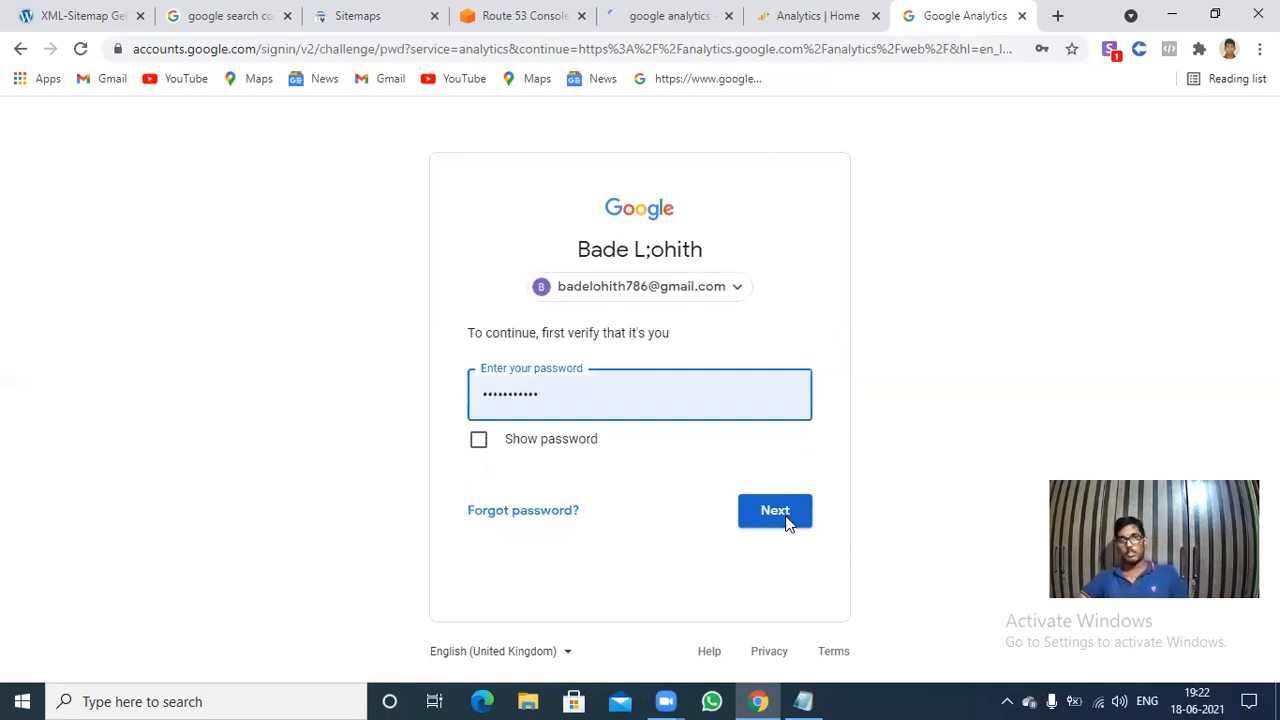
{"action": "left_click", "coordinate": [787, 523]}
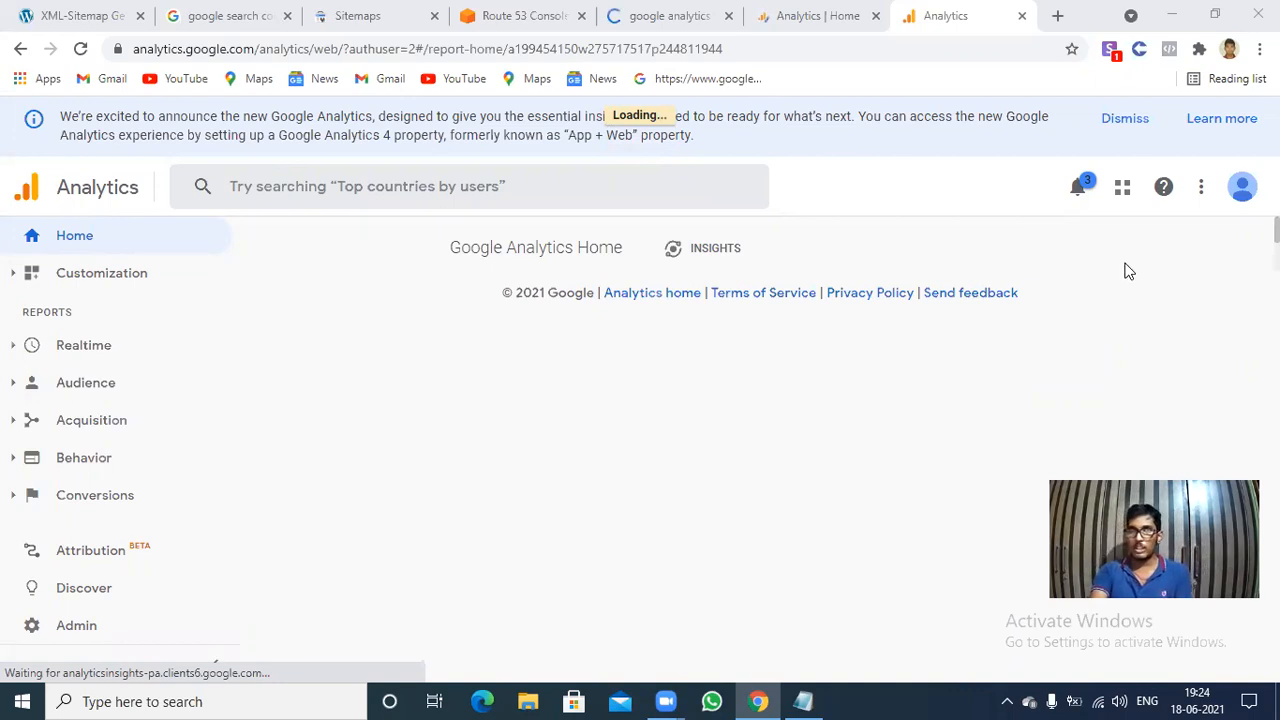
Dismiss the new Google Analytics announcement and start creating a new account from the admin settings.
{"action": "left_click", "coordinate": [1125, 118]}
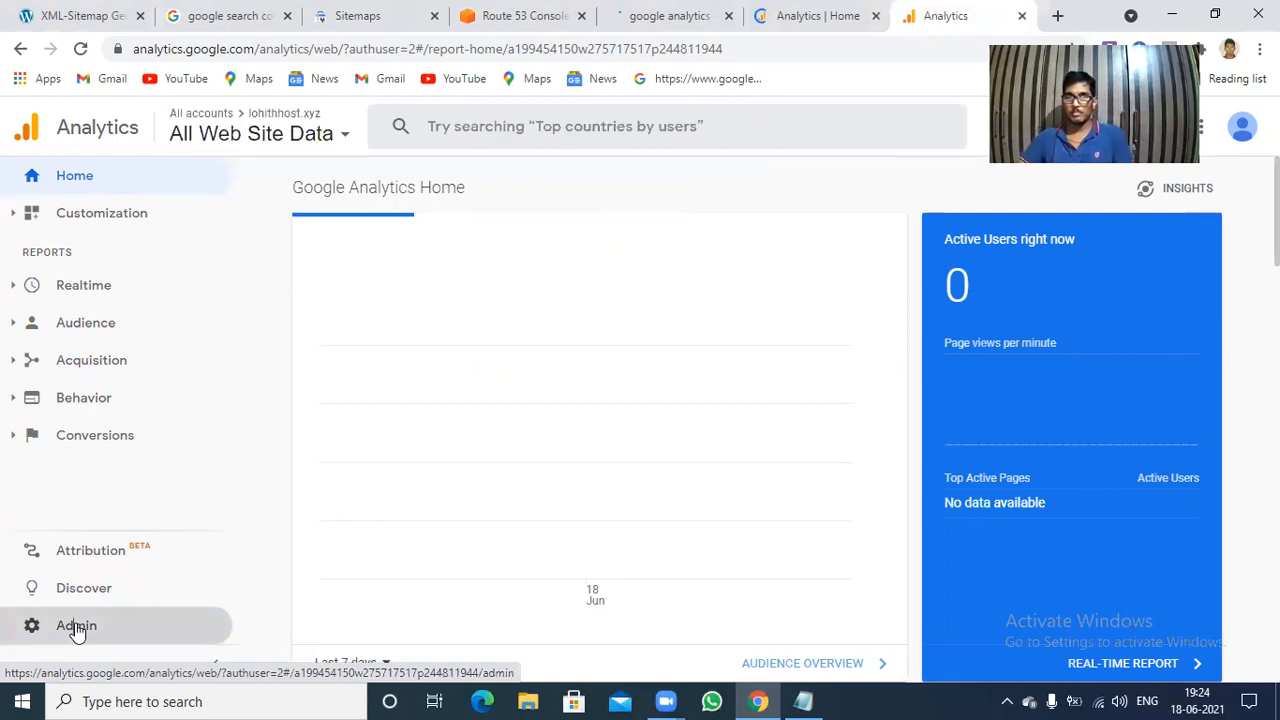
{"action": "left_click", "coordinate": [77, 628]}
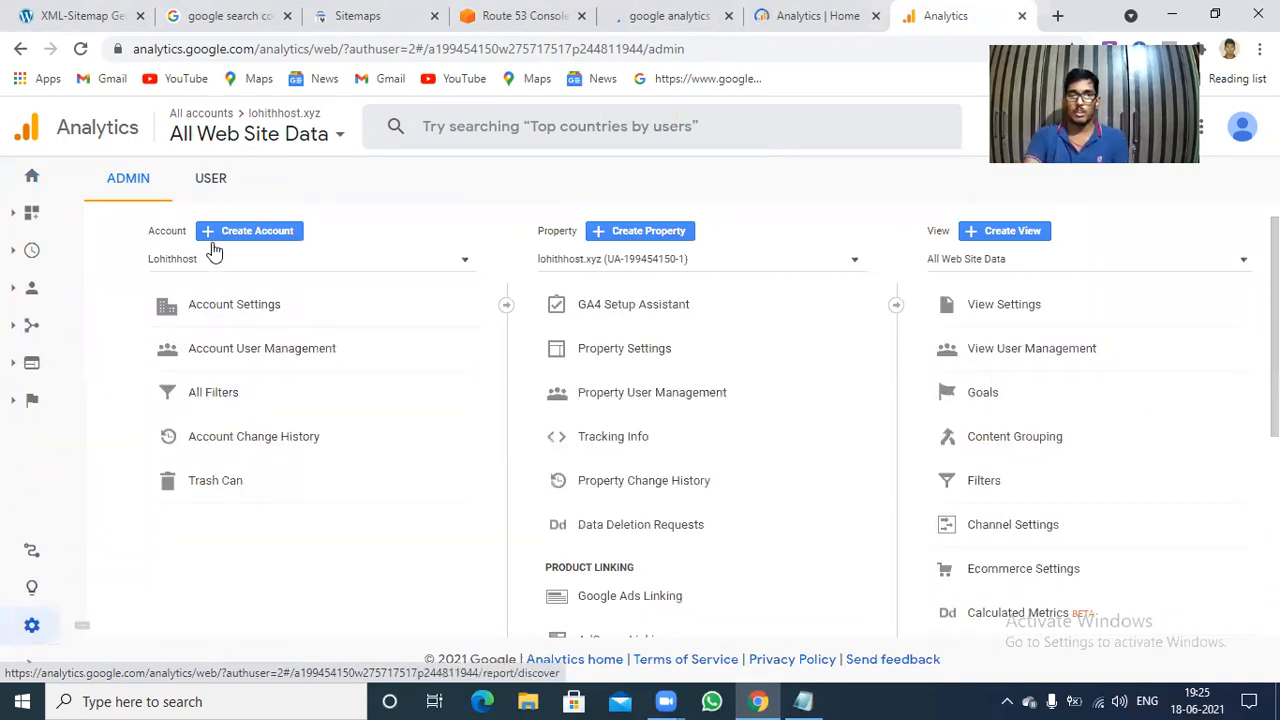
{"action": "left_click", "coordinate": [267, 234]}
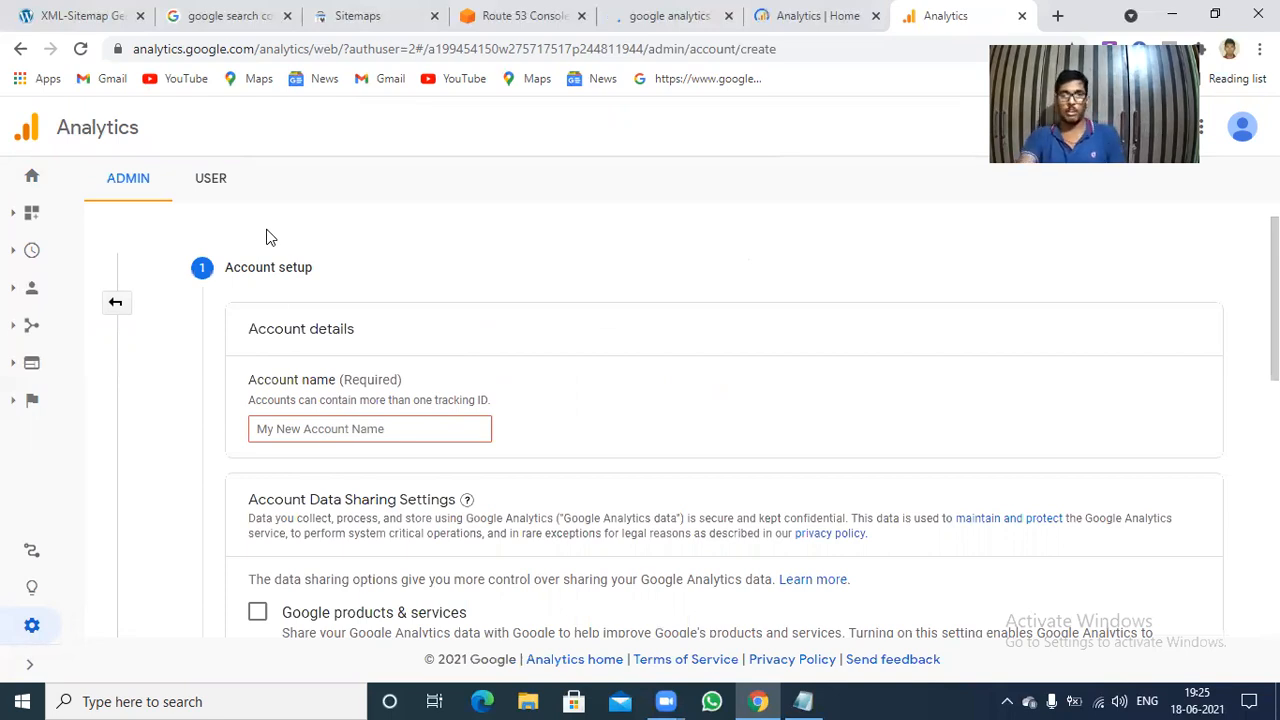
Enter "Singhamlohith" as the name of the new Analytics account.
{"action": "left_click", "coordinate": [350, 427]}
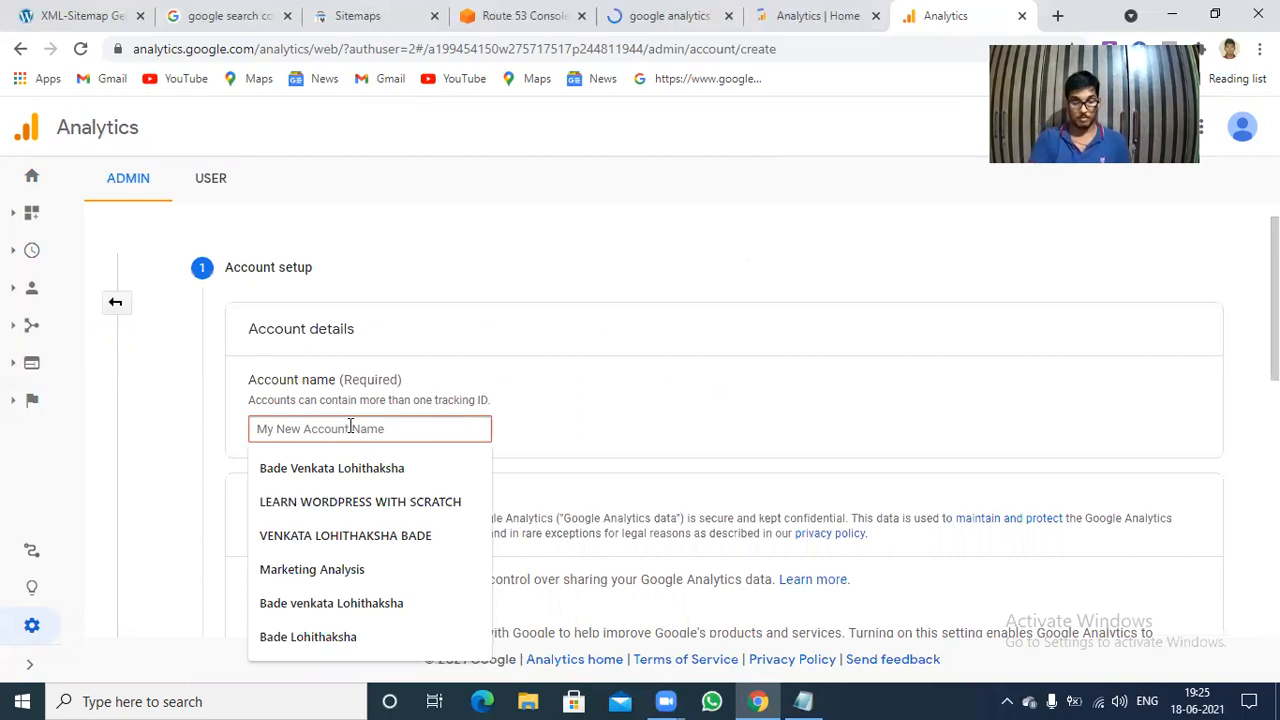
{"action": "type", "text": "l"}
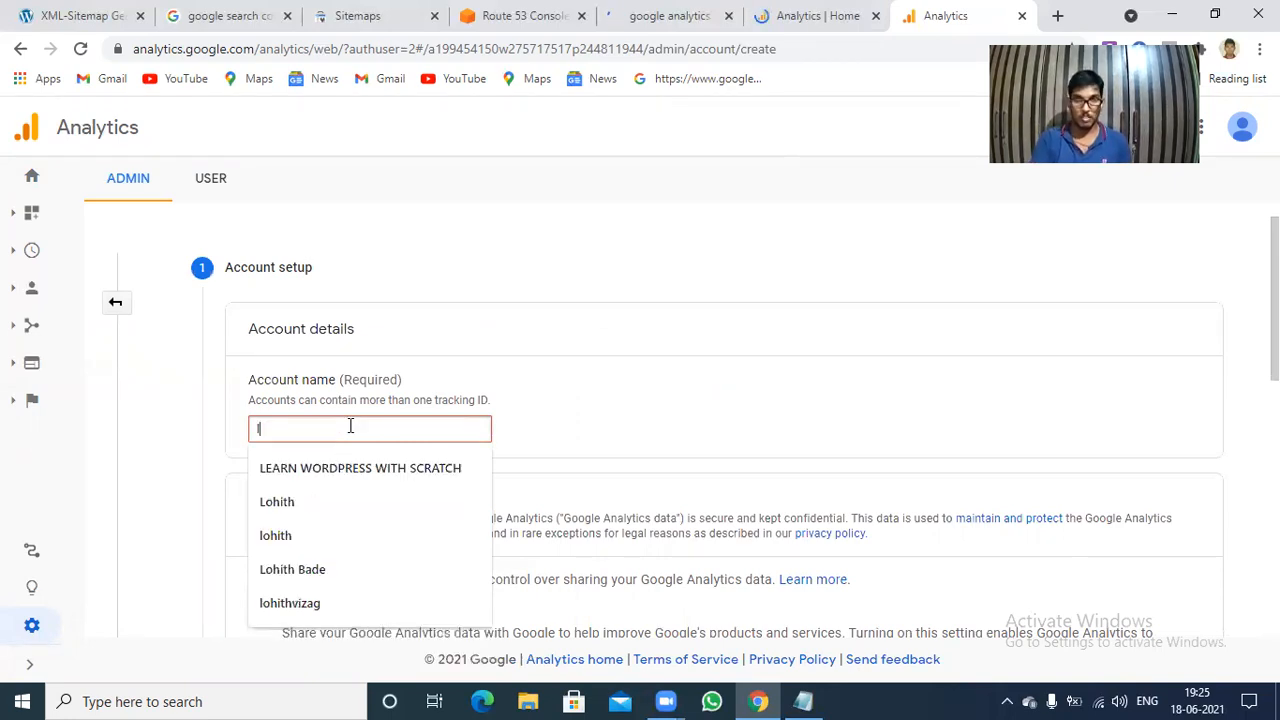
{"action": "key", "text": "BackSpace"}
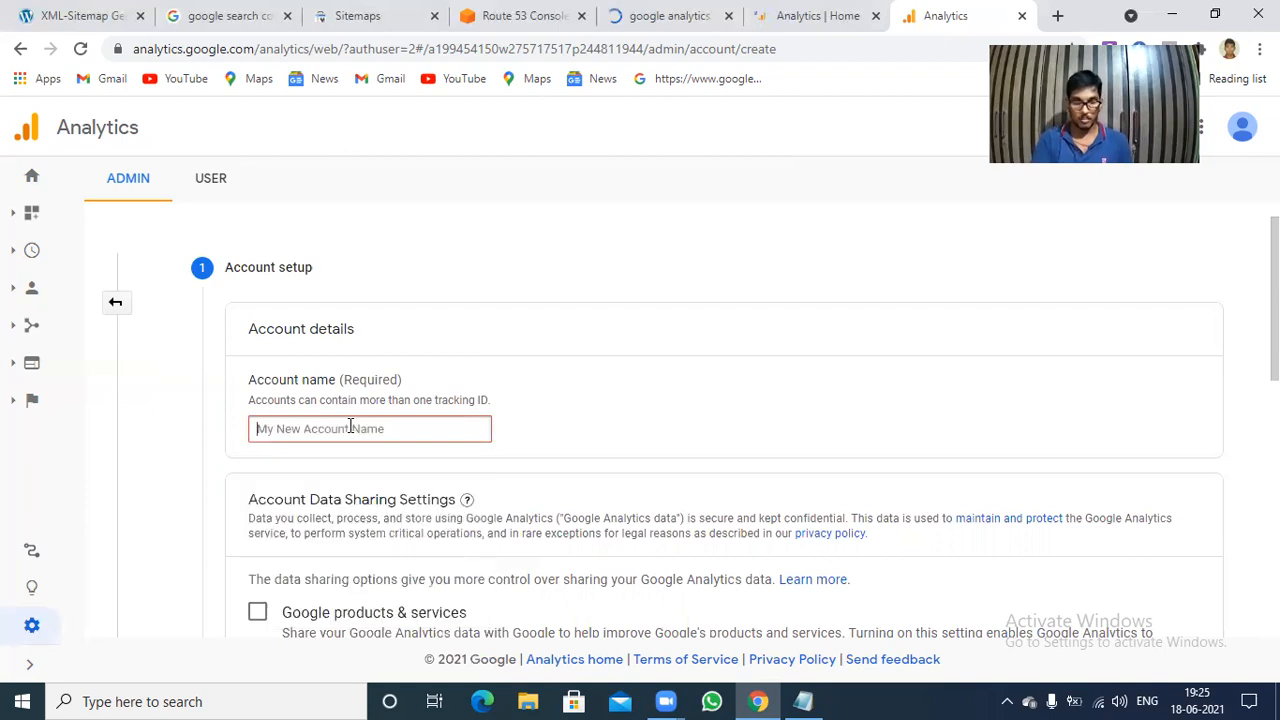
{"action": "type", "text": "s"}
{"action": "key", "text": "BackSpace"}
{"action": "type", "text": "Singhamlohith"}
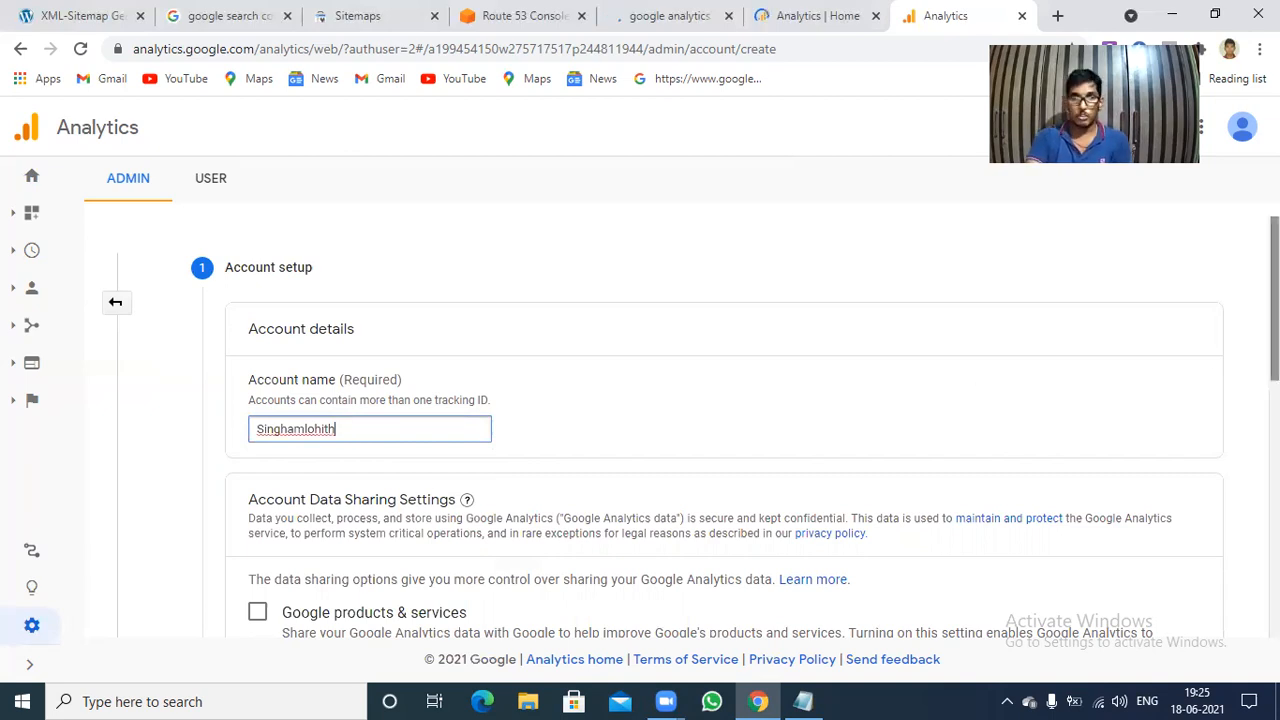
Go through the account's data sharing settings, leaving Google products & services unchecked, and continue to the property setup.
{"action": "scroll", "coordinate": [640, 420], "scroll_direction": "down", "scroll_amount": 3}
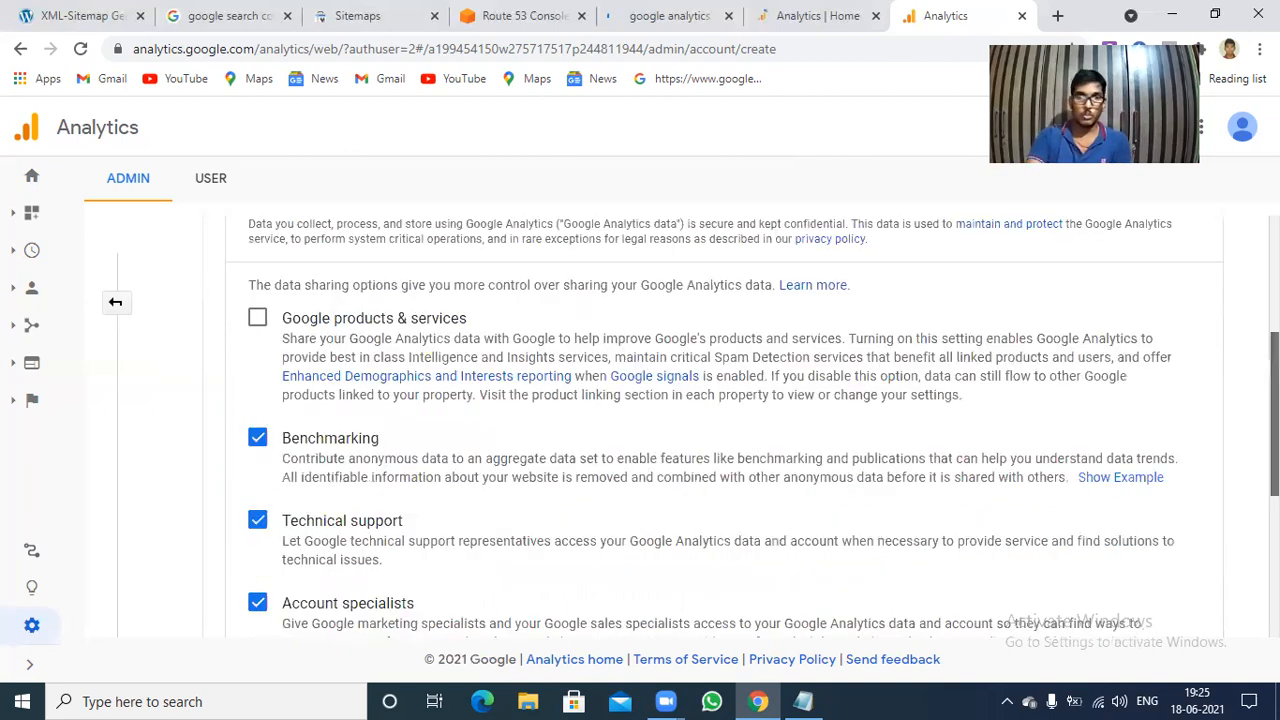
{"action": "left_click", "coordinate": [257, 325]}
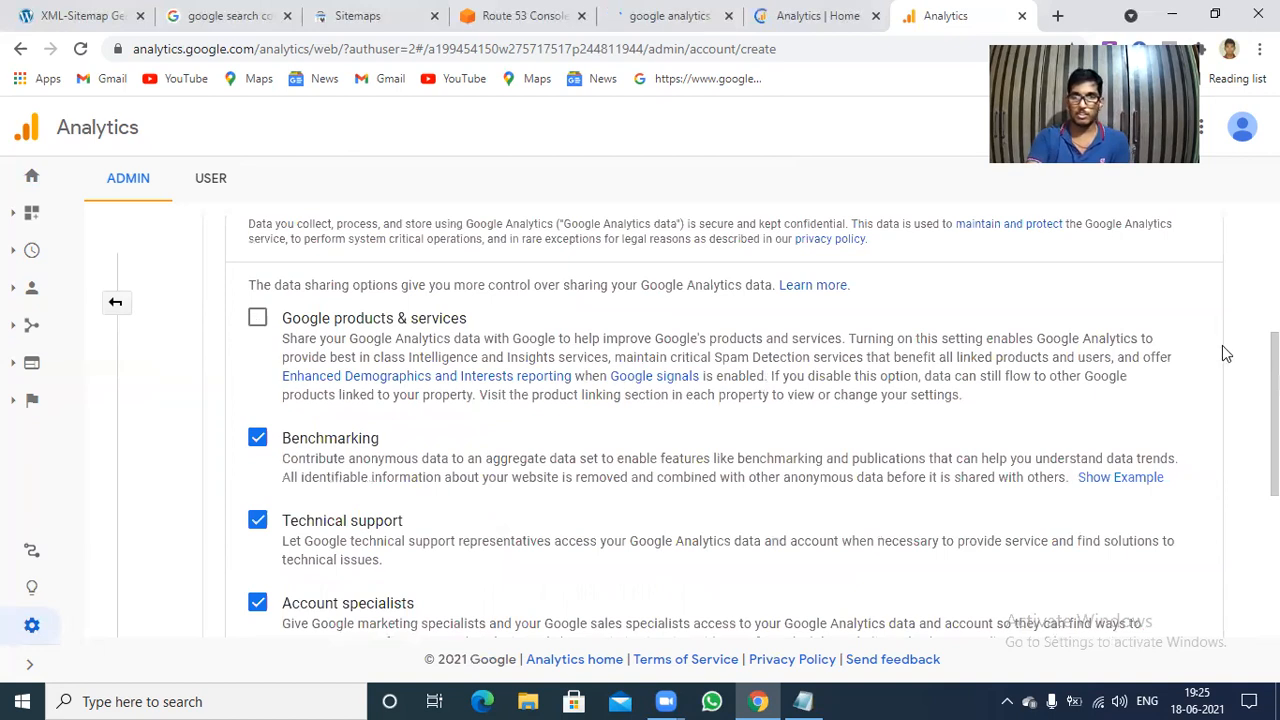
{"action": "scroll", "coordinate": [640, 420], "scroll_direction": "down", "scroll_amount": 2}
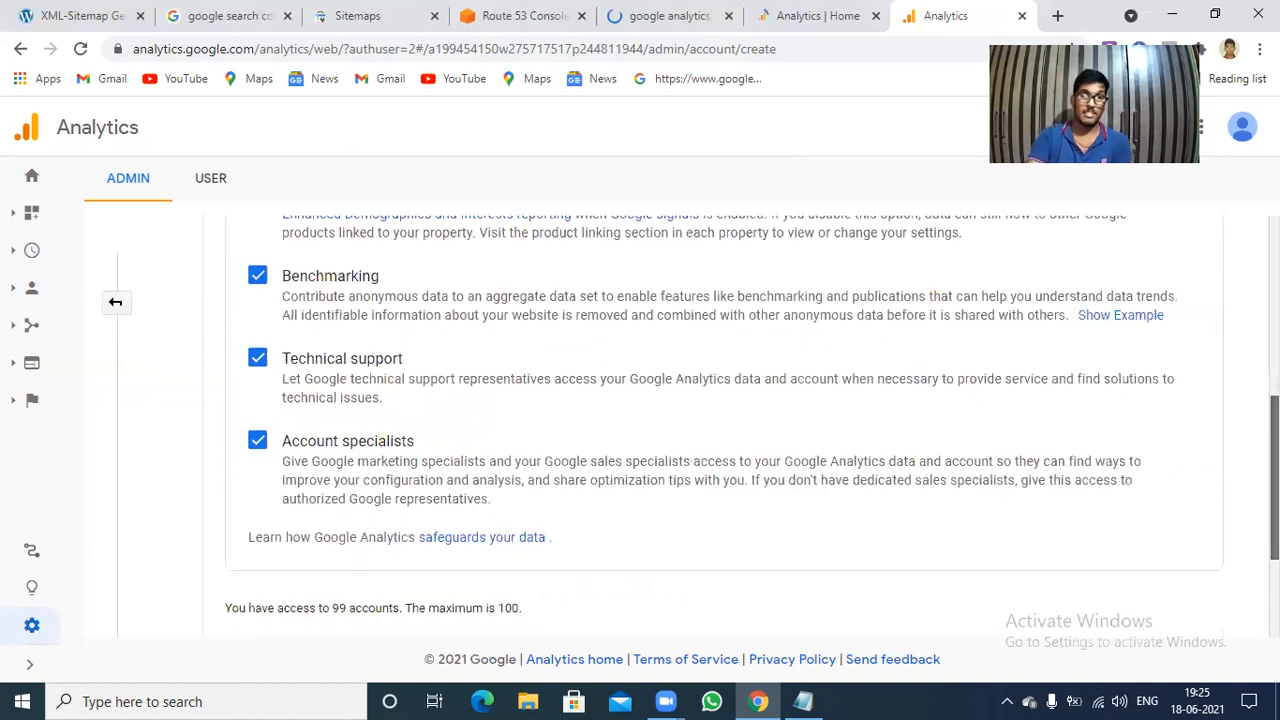
{"action": "scroll", "coordinate": [831, 474], "scroll_direction": "down", "scroll_amount": 3}
{"action": "left_click", "coordinate": [255, 526]}
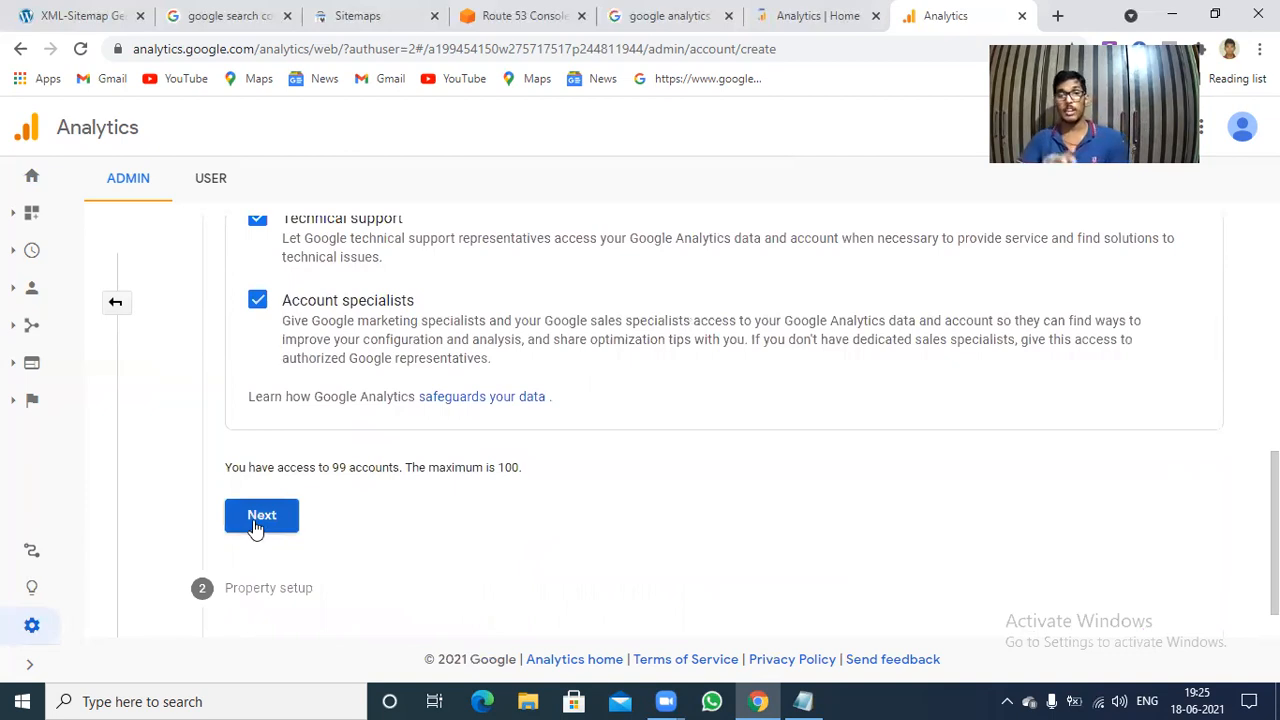
{"action": "left_click", "coordinate": [255, 524]}
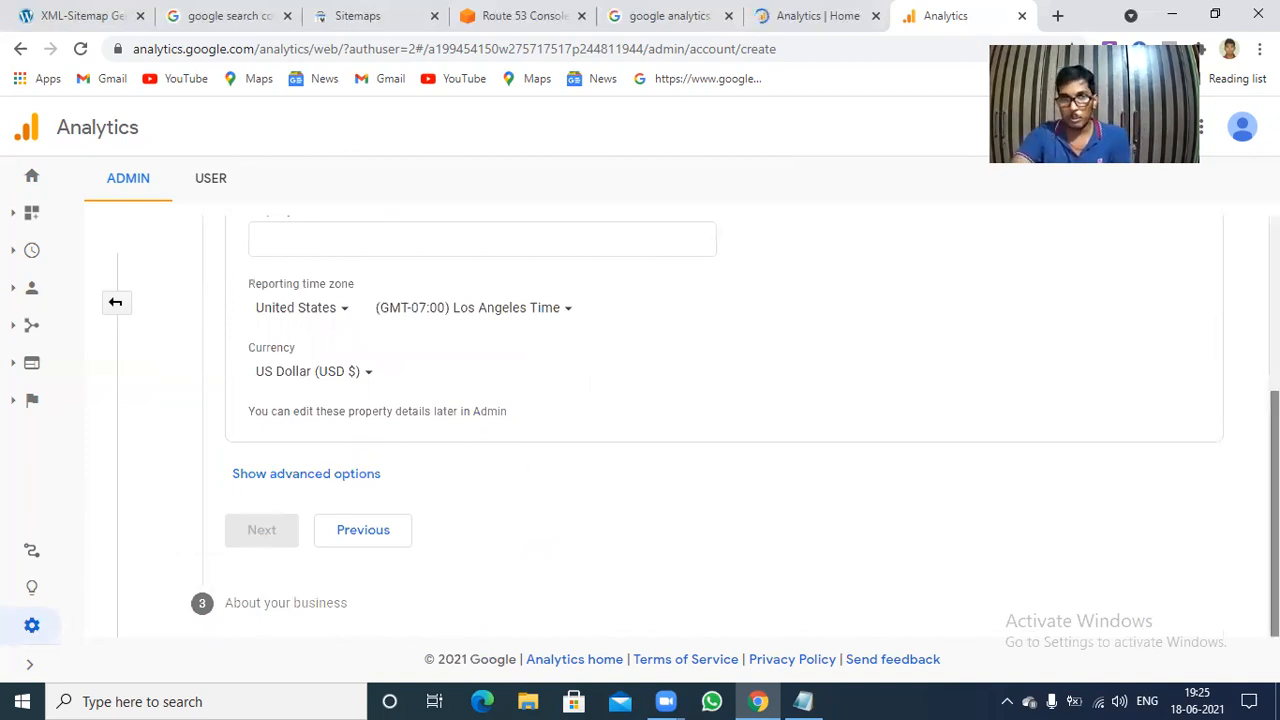
Enter "vizag" as the name of the new Google Analytics 4 property.
{"action": "scroll", "coordinate": [720, 425], "scroll_direction": "up", "scroll_amount": 2}
{"action": "scroll", "coordinate": [720, 425], "scroll_direction": "up", "scroll_amount": 1}
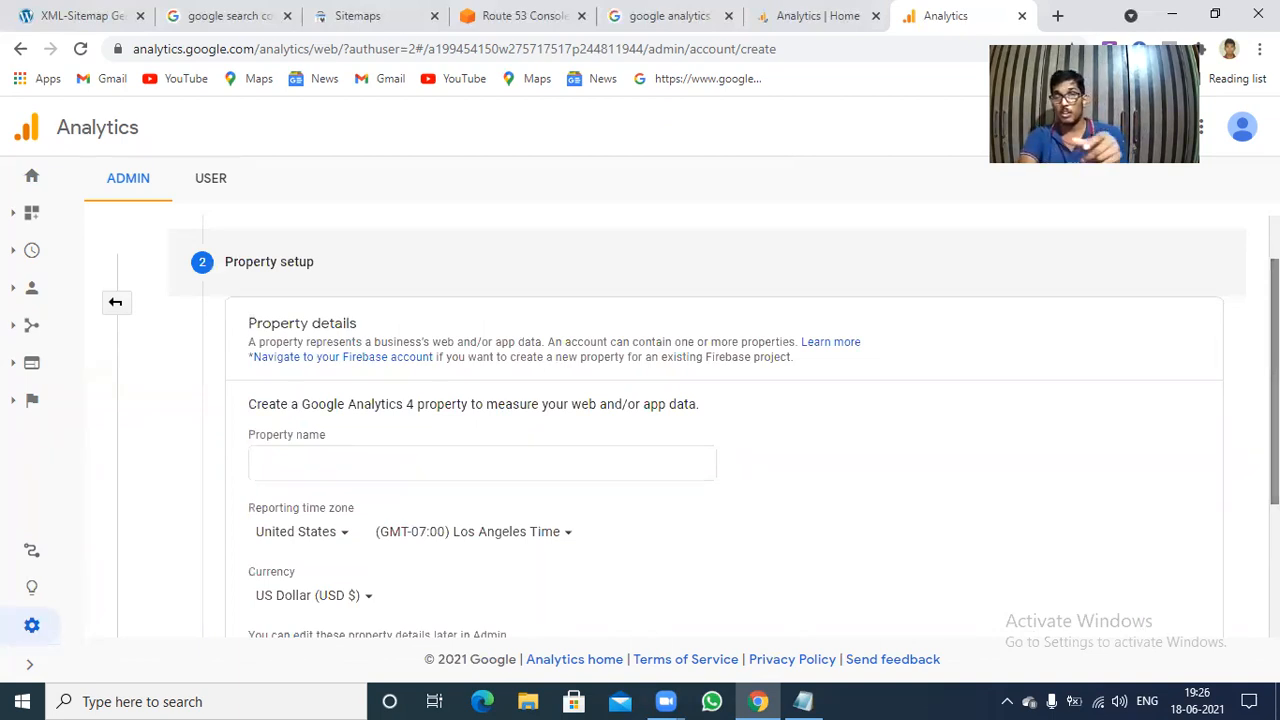
{"action": "left_click", "coordinate": [580, 466]}
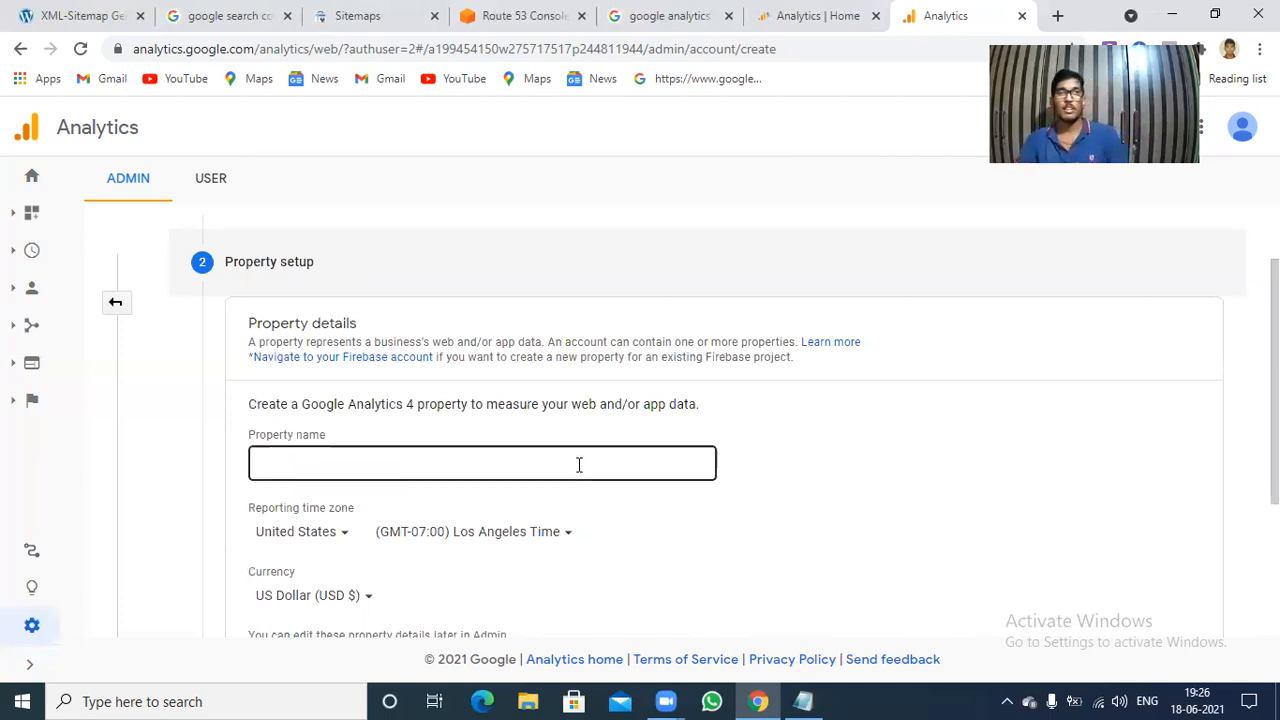
{"action": "type", "text": "vizag"}
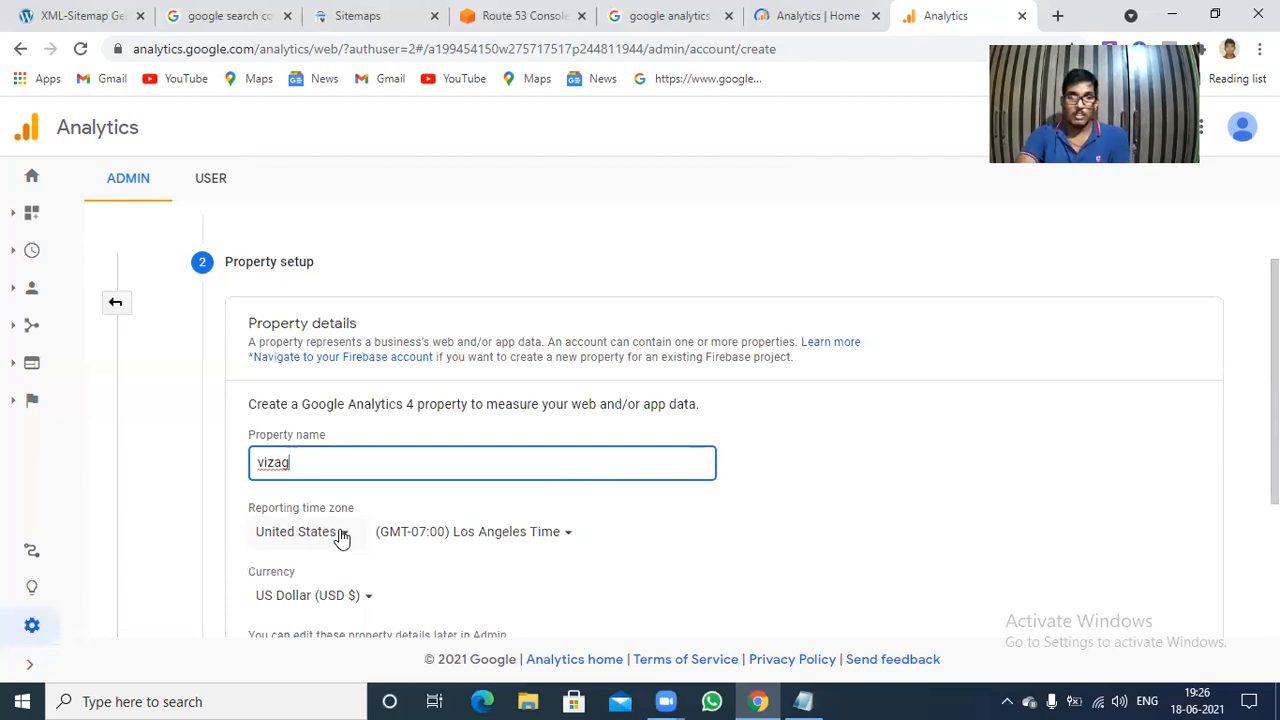
Set the property's reporting time zone to India.
{"action": "left_click", "coordinate": [340, 533]}
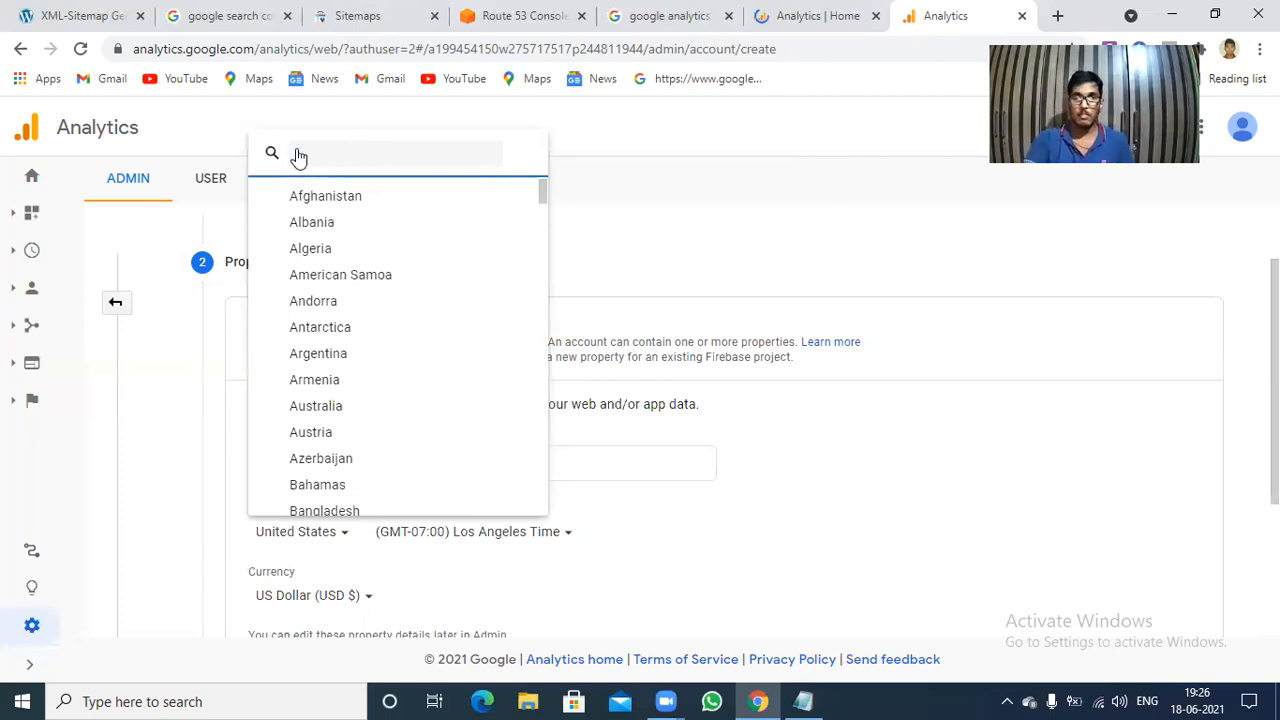
{"action": "type", "text": "in"}
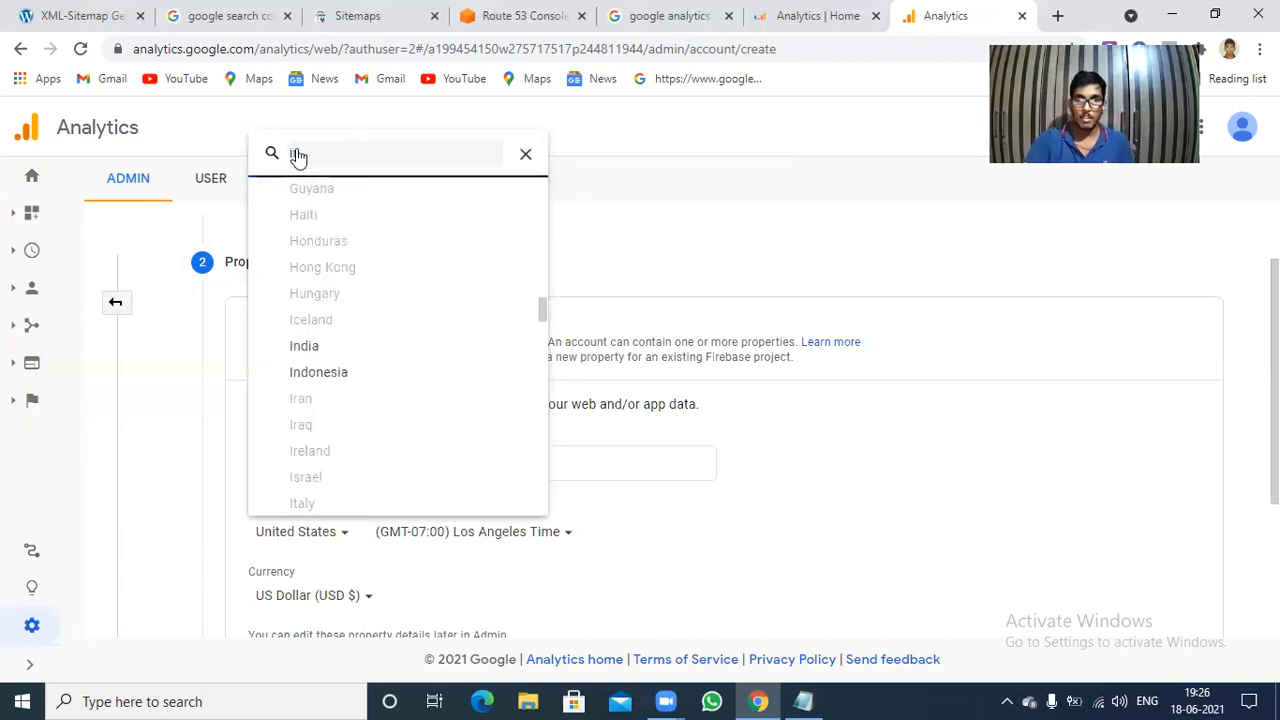
{"action": "left_click", "coordinate": [314, 341]}
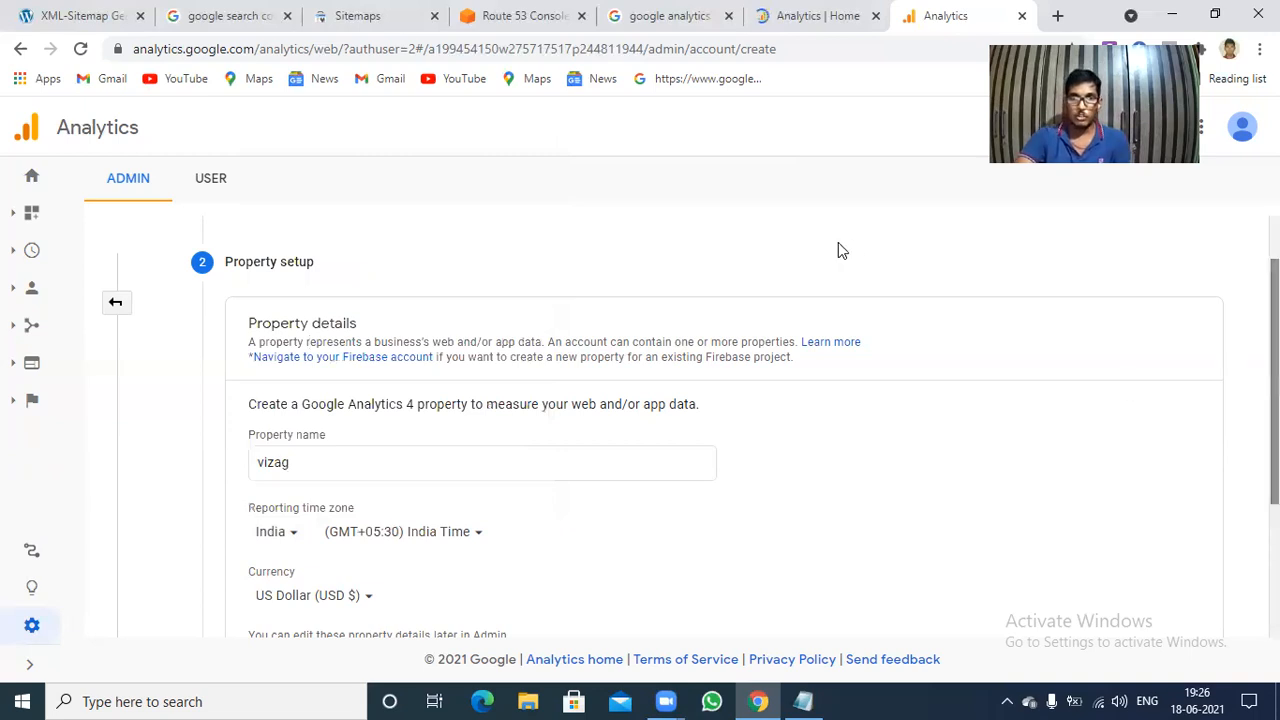
Set the property's currency to Indian Rupee (INR ₹).
{"action": "scroll", "coordinate": [331, 394], "scroll_direction": "down", "scroll_amount": 2}
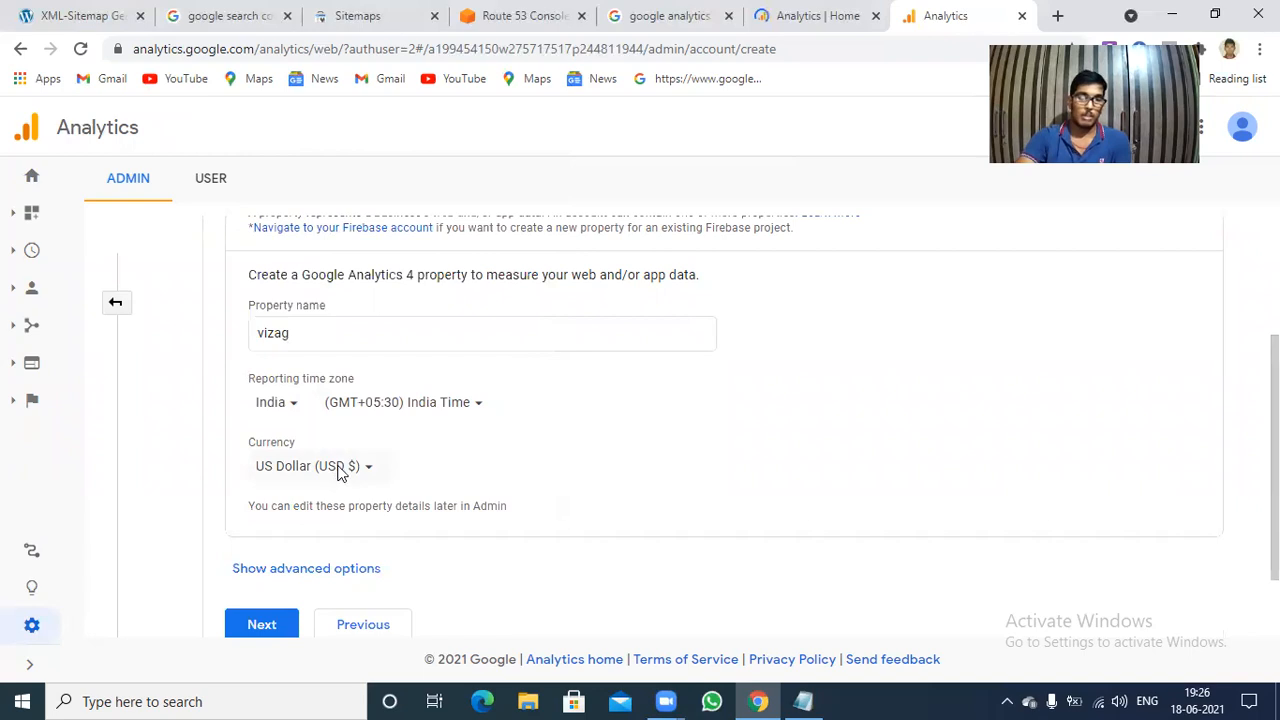
{"action": "left_click", "coordinate": [340, 470]}
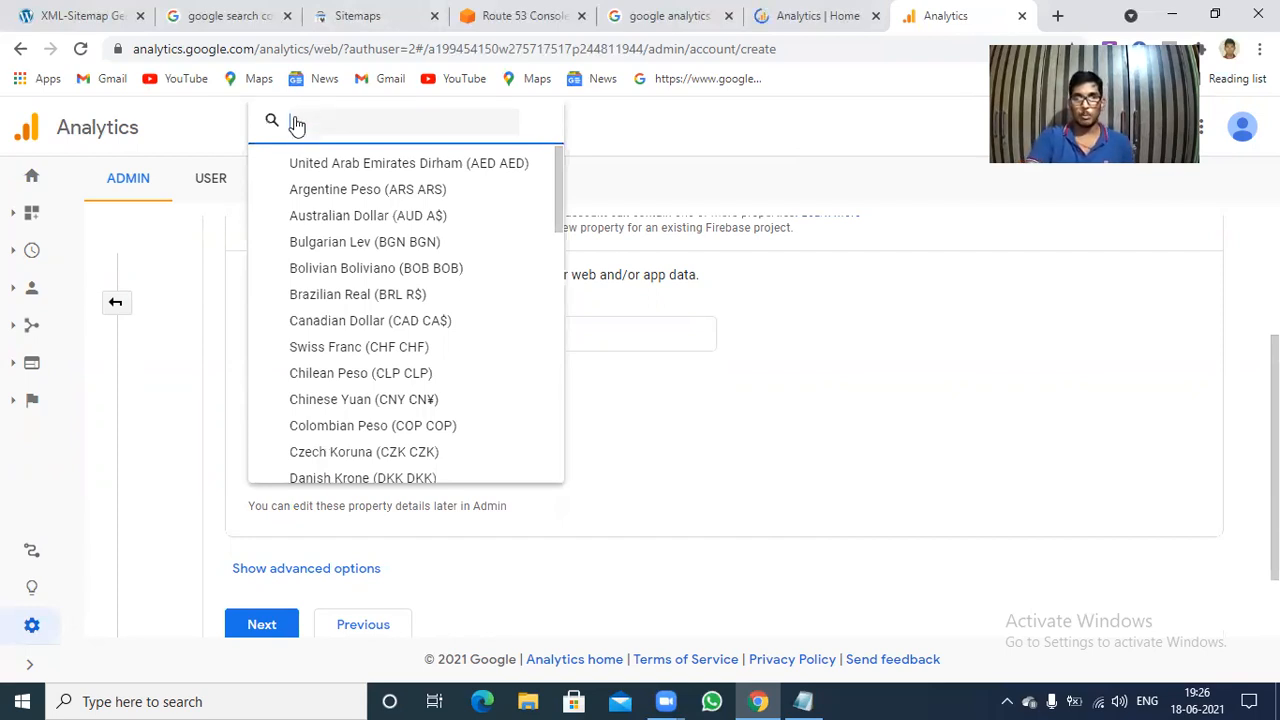
{"action": "type", "text": "i"}
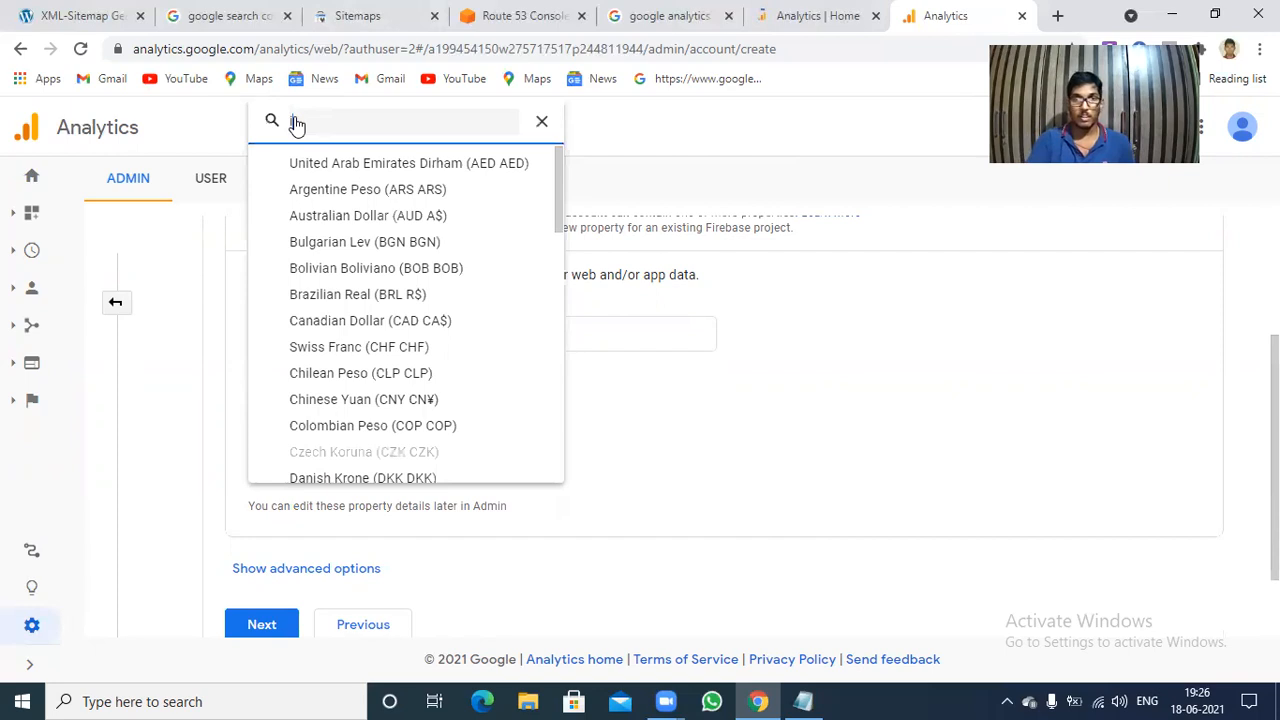
{"action": "scroll", "coordinate": [296, 125], "scroll_direction": "down", "scroll_amount": 6}
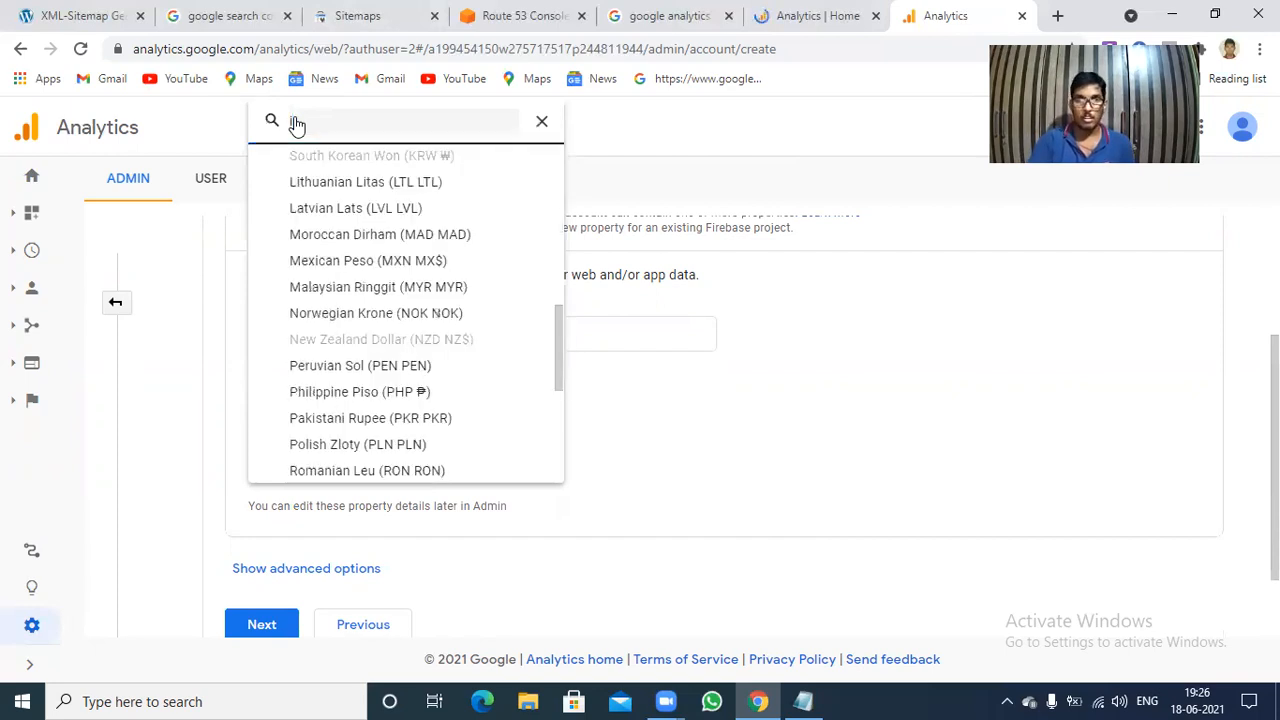
{"action": "scroll", "coordinate": [296, 125], "scroll_direction": "up", "scroll_amount": 5}
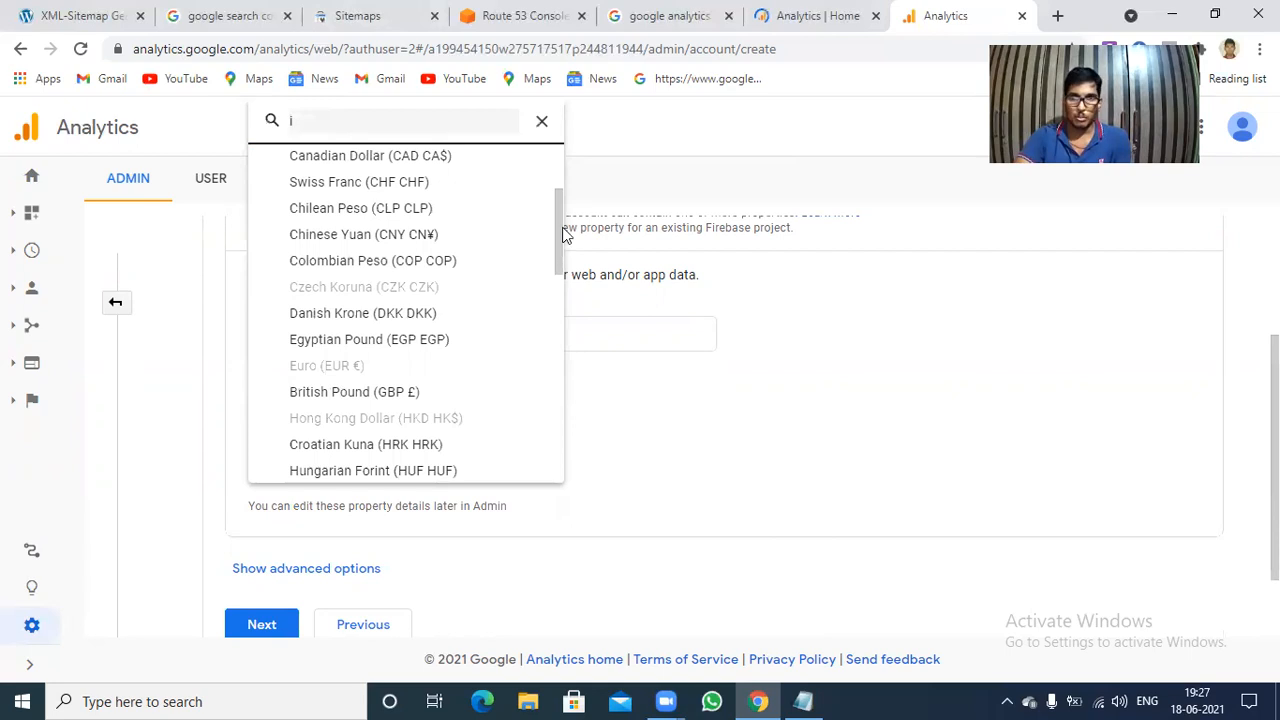
{"action": "scroll", "coordinate": [560, 262], "scroll_direction": "down", "scroll_amount": 2}
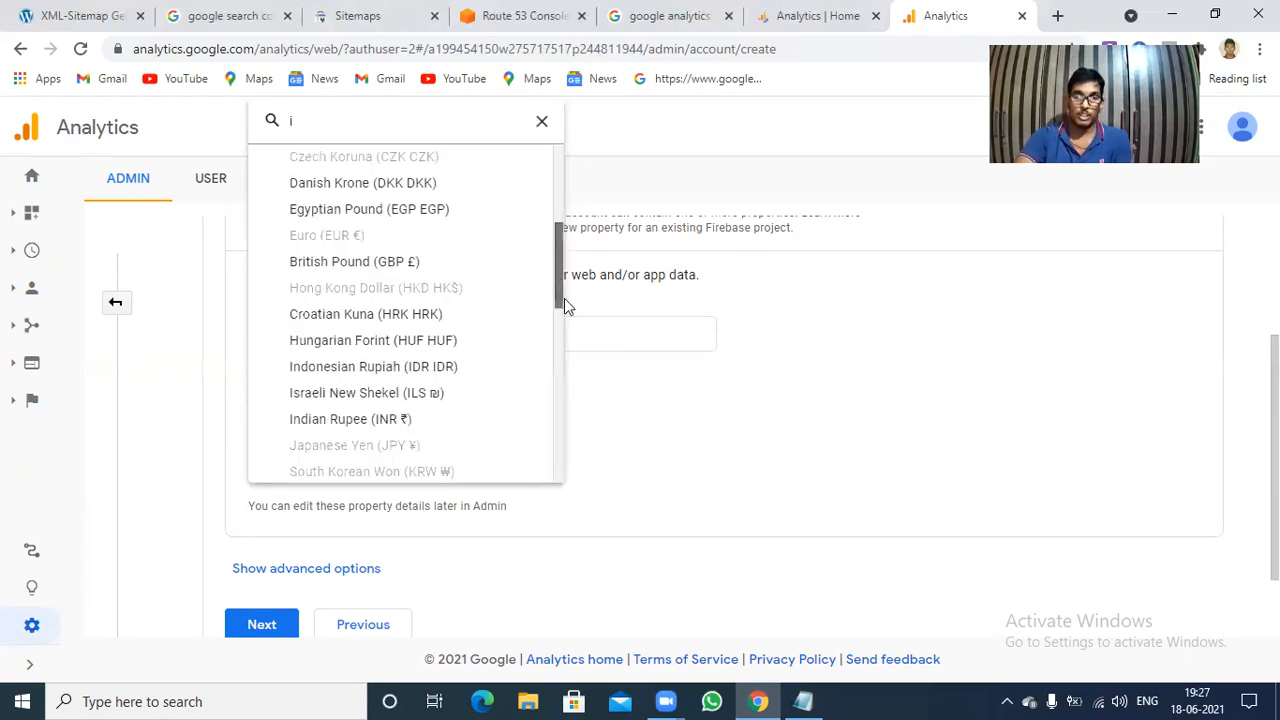
{"action": "scroll", "coordinate": [565, 310], "scroll_direction": "down", "scroll_amount": 1}
{"action": "scroll", "coordinate": [470, 265], "scroll_direction": "down", "scroll_amount": 1}
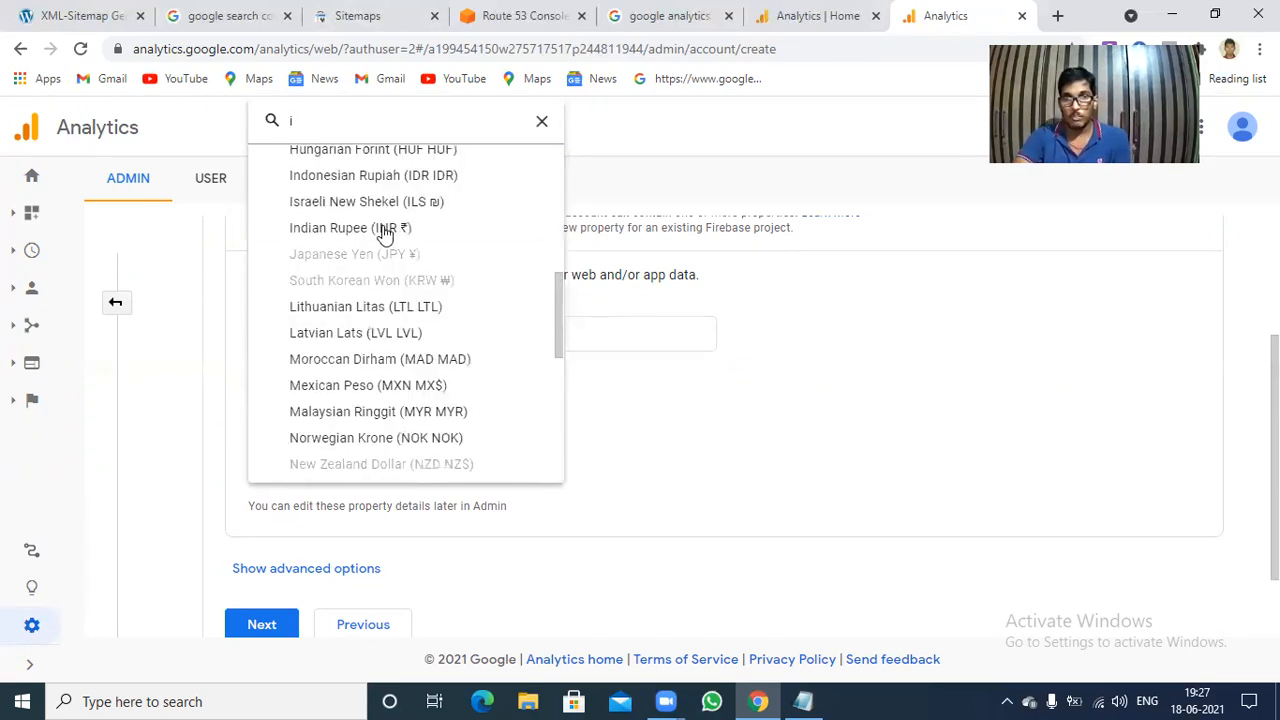
{"action": "left_click", "coordinate": [385, 232]}
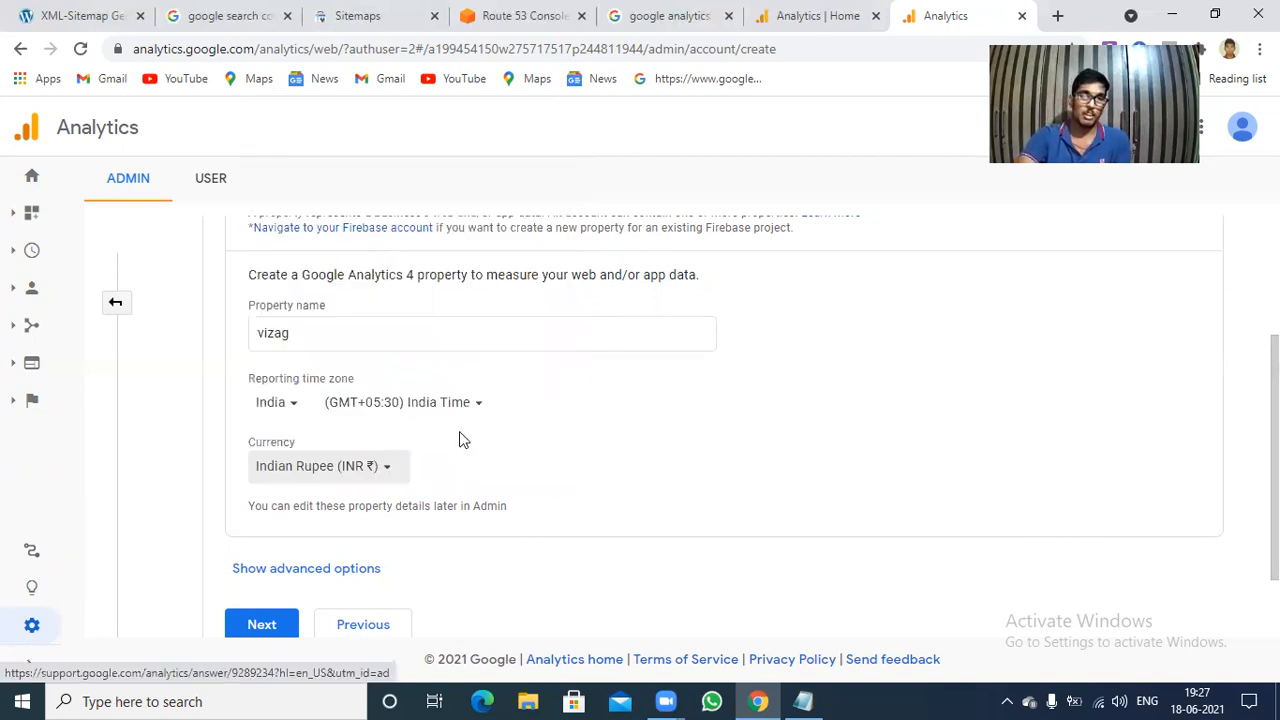
Show the advanced property options, leave the Universal Analytics property off, and continue to the business details.
{"action": "left_click", "coordinate": [315, 569]}
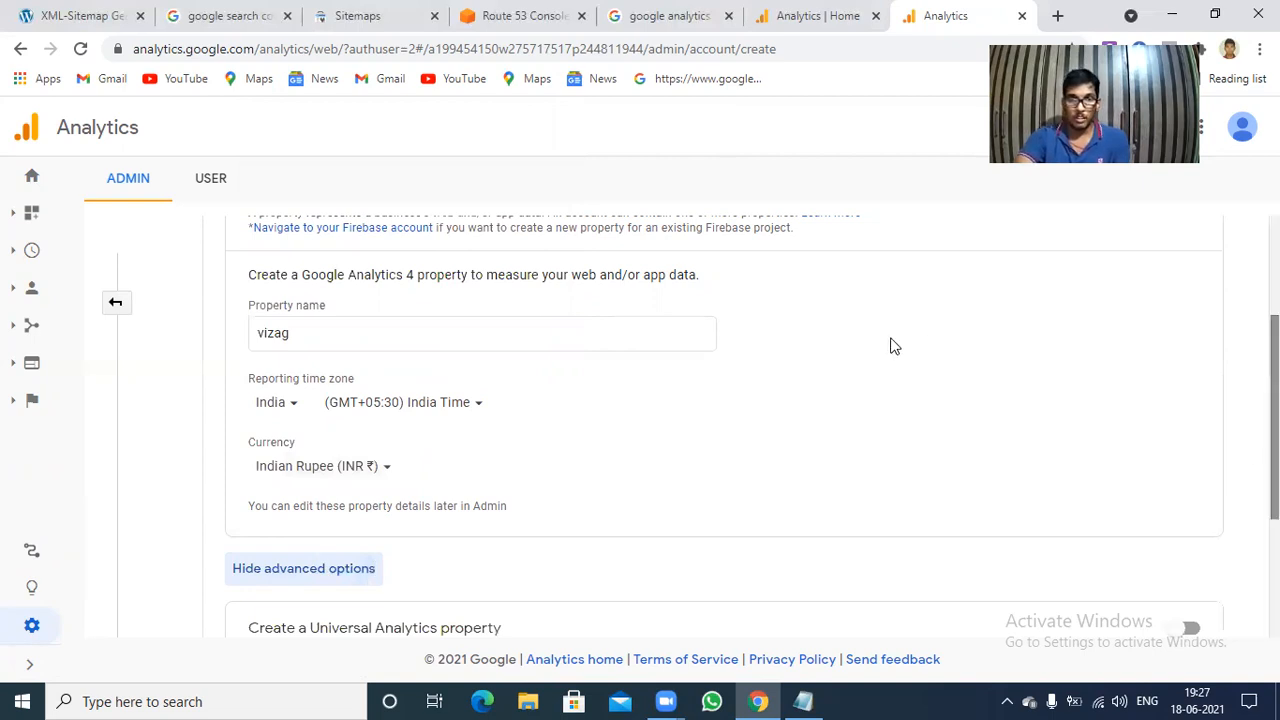
{"action": "scroll", "coordinate": [526, 374], "scroll_direction": "down", "scroll_amount": 2}
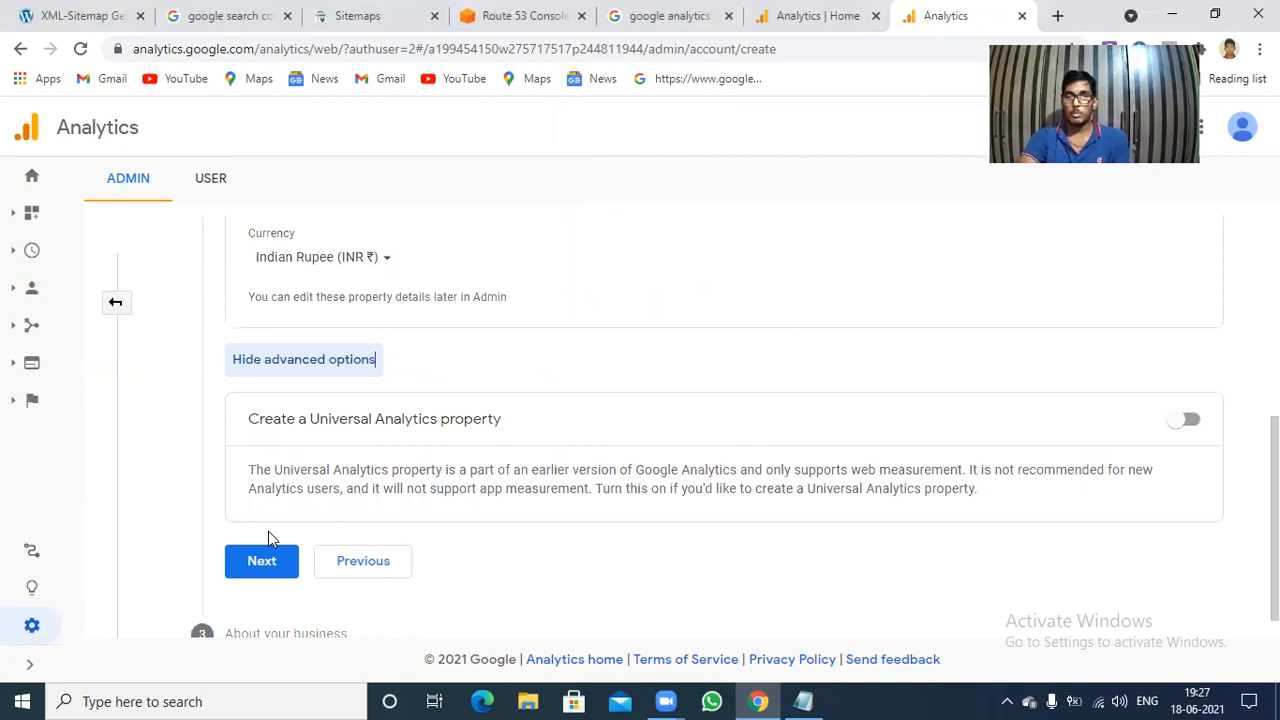
{"action": "left_click", "coordinate": [261, 566]}
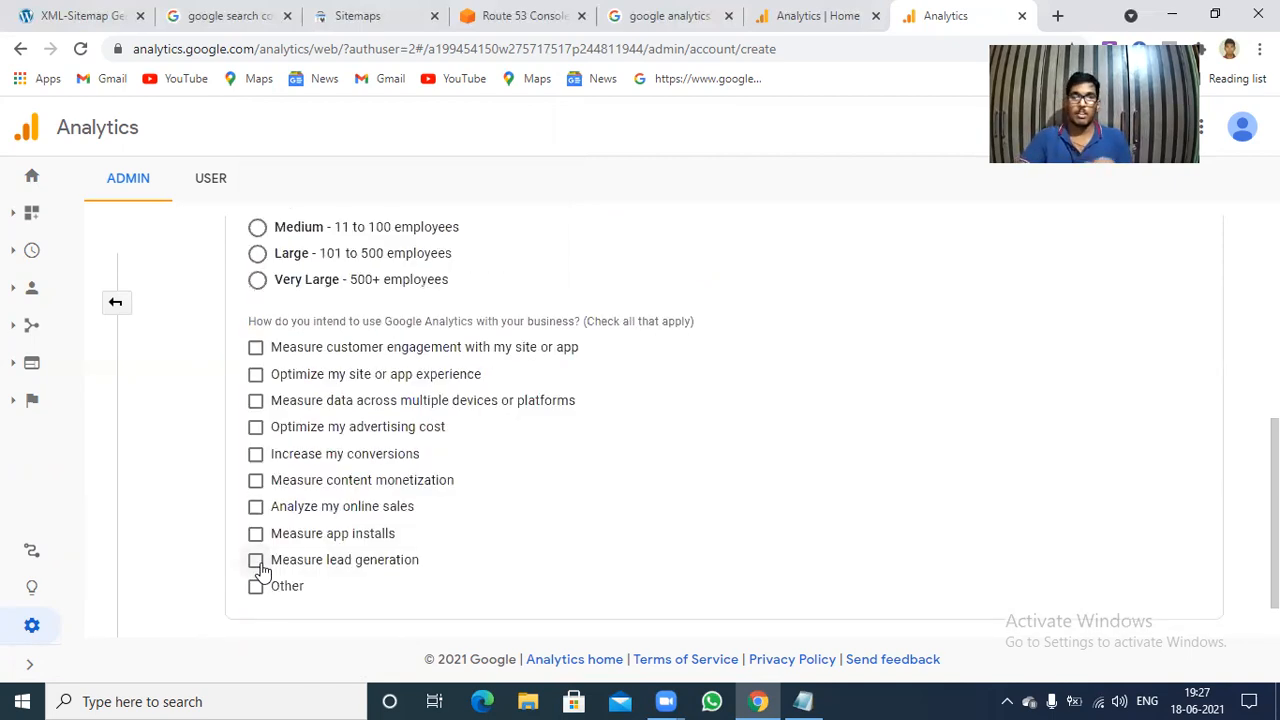
Select customer engagement, site or app experience, data across multiple devices, content monetization and online sales as the intended uses of Google Analytics.
{"action": "left_click", "coordinate": [257, 375]}
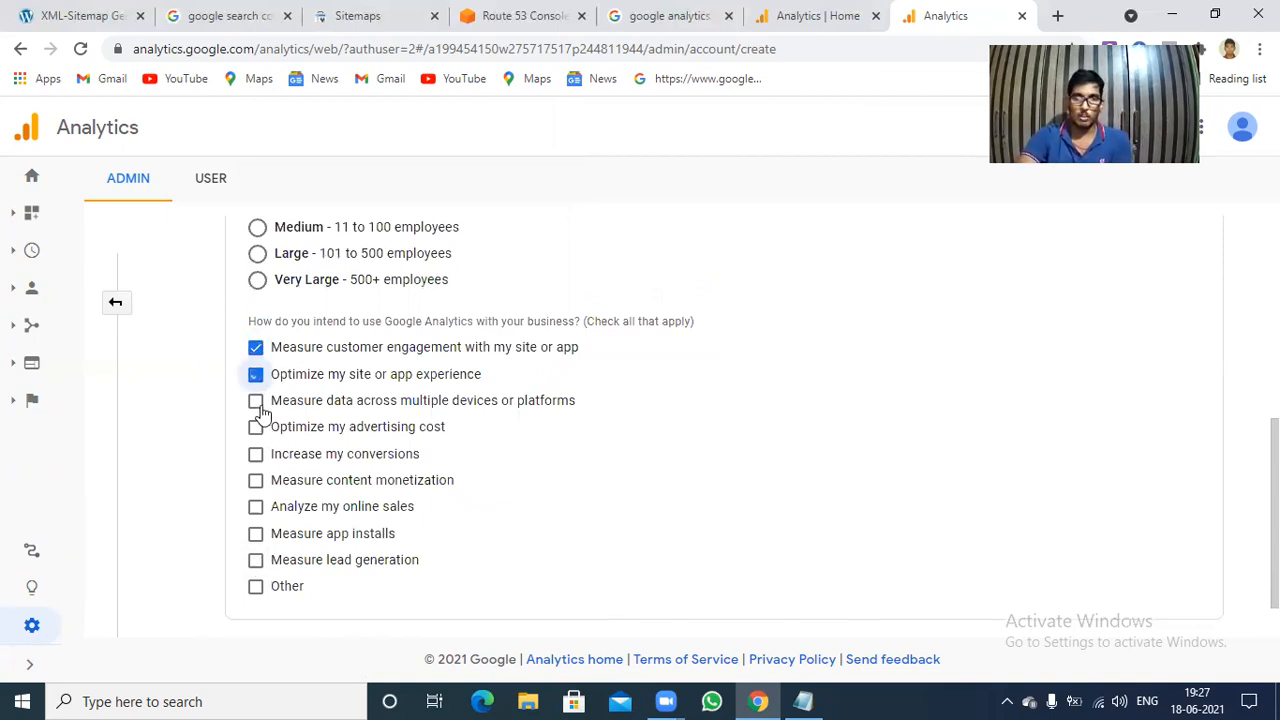
{"action": "left_click", "coordinate": [257, 406]}
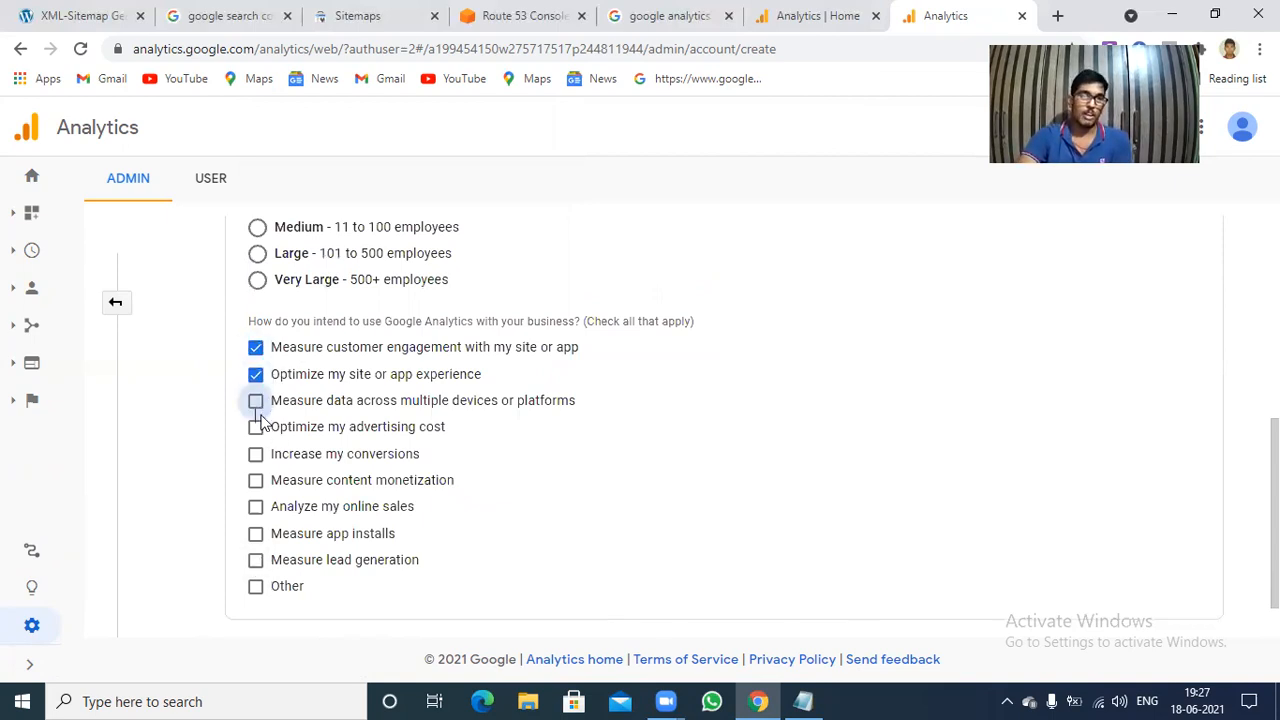
{"action": "left_click", "coordinate": [257, 510]}
{"action": "double_click", "coordinate": [257, 480]}
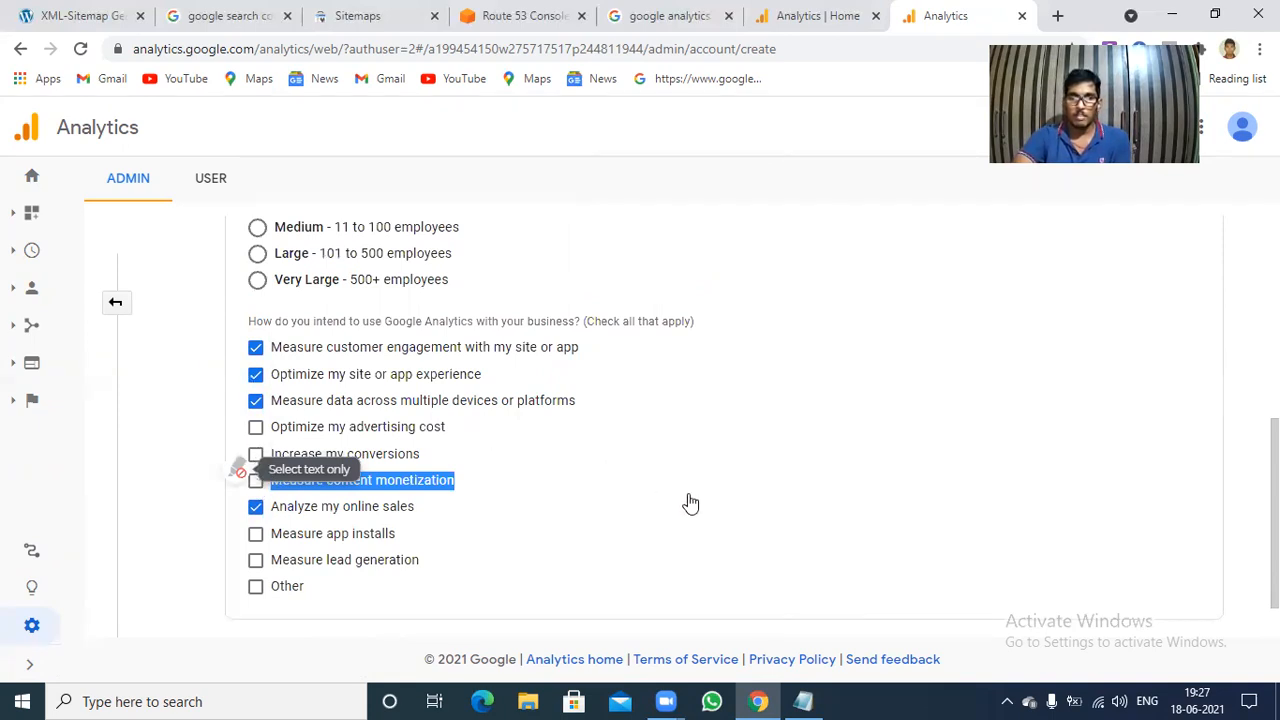
{"action": "left_click", "coordinate": [726, 526]}
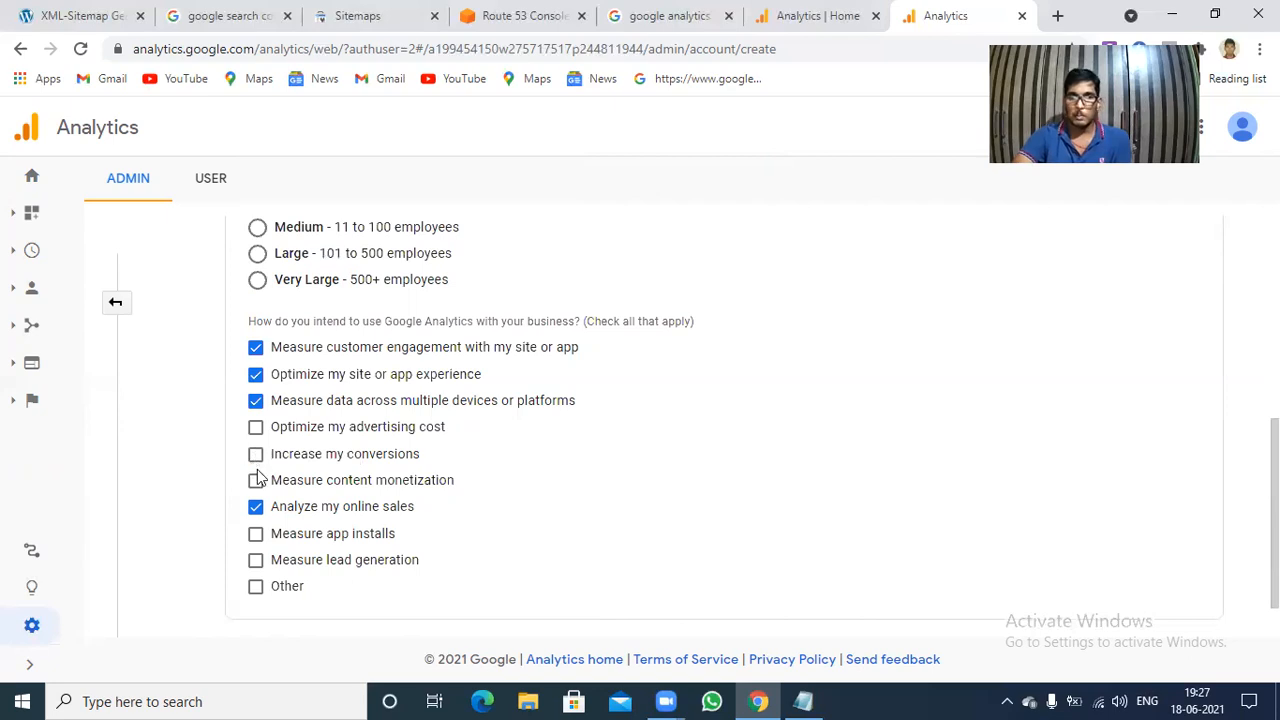
{"action": "left_click", "coordinate": [257, 482]}
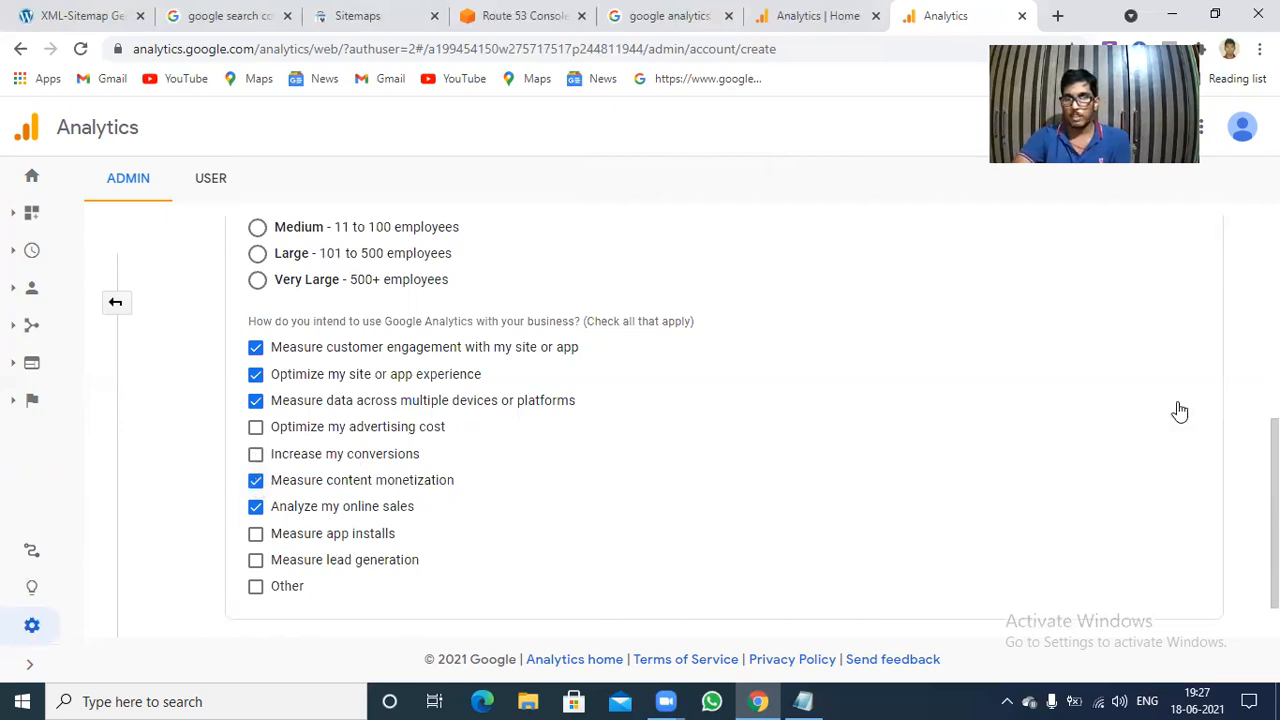
Set the industry category to Books & Literature and the business size to Very Large, and submit the account creation form.
{"action": "scroll", "coordinate": [803, 323], "scroll_direction": "up", "scroll_amount": 2}
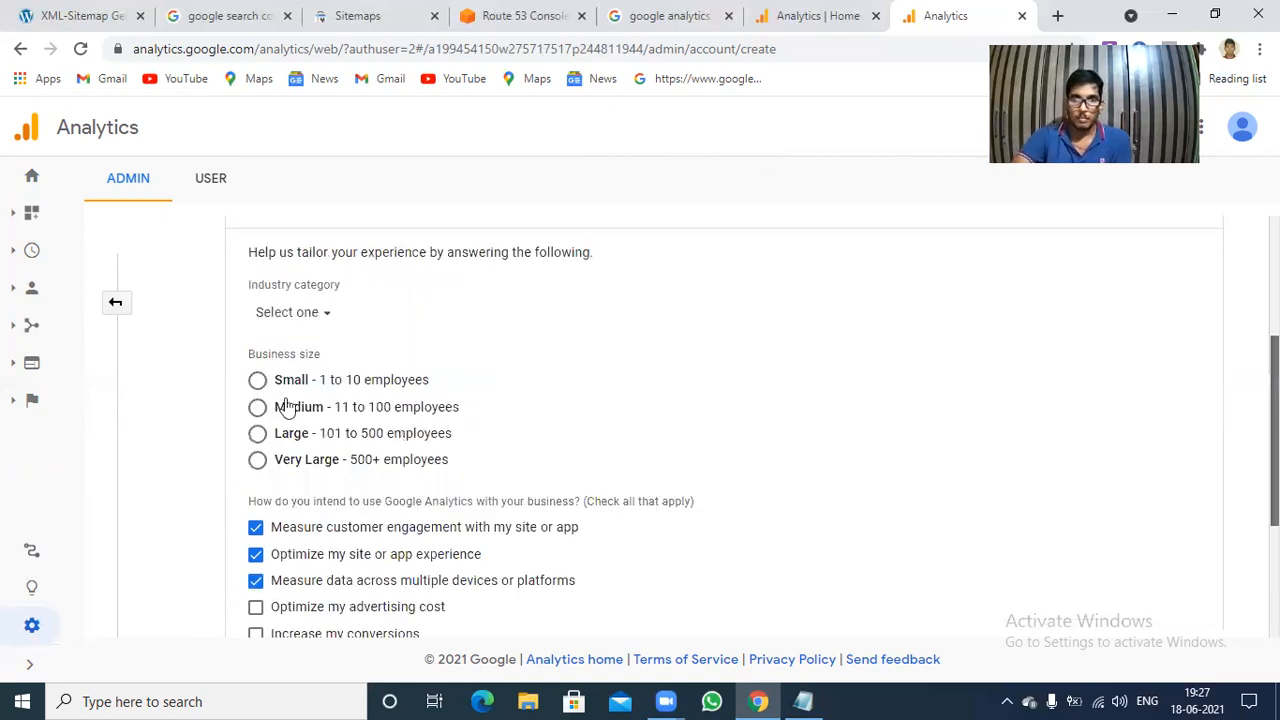
{"action": "scroll", "coordinate": [337, 290], "scroll_direction": "up", "scroll_amount": 1}
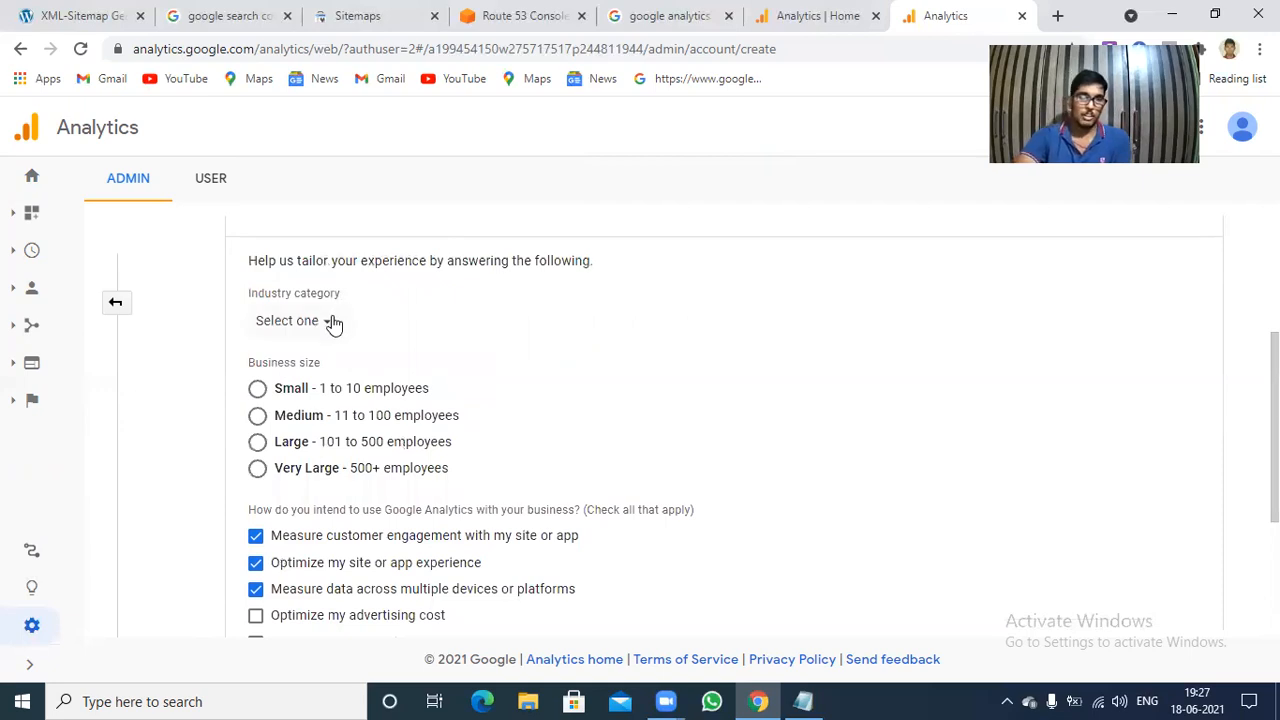
{"action": "left_click", "coordinate": [333, 322]}
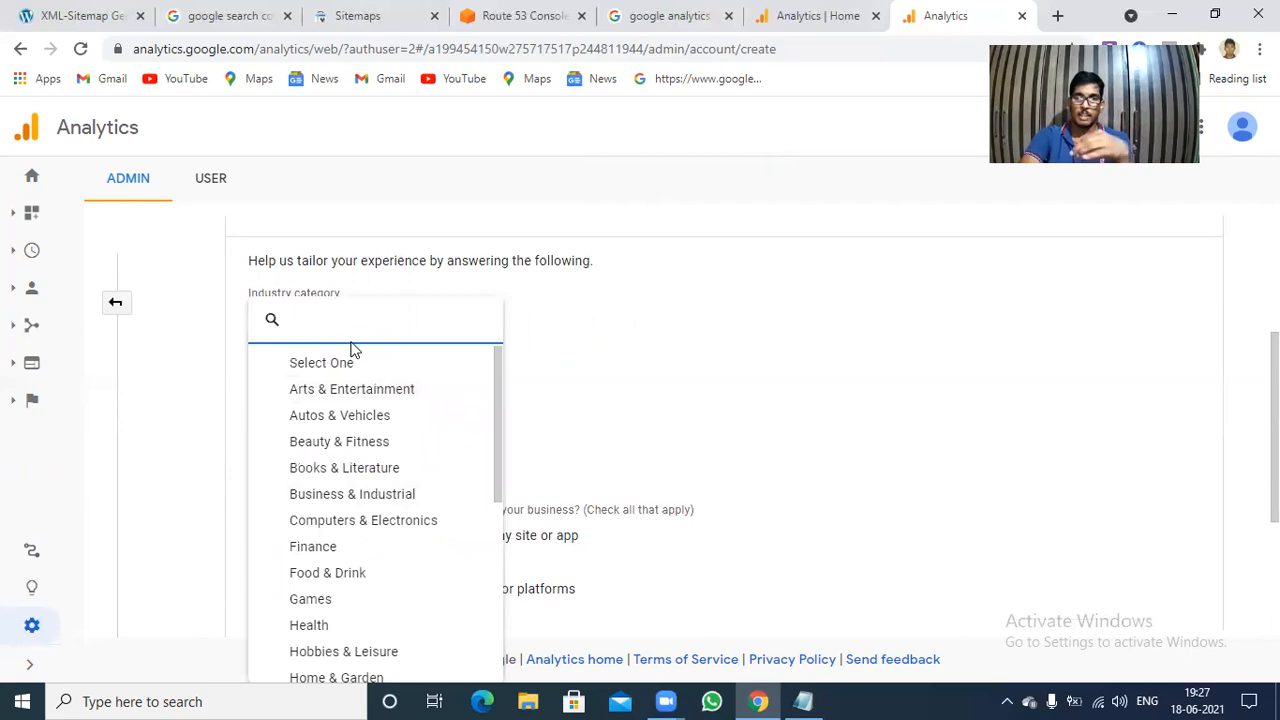
{"action": "left_click", "coordinate": [364, 470]}
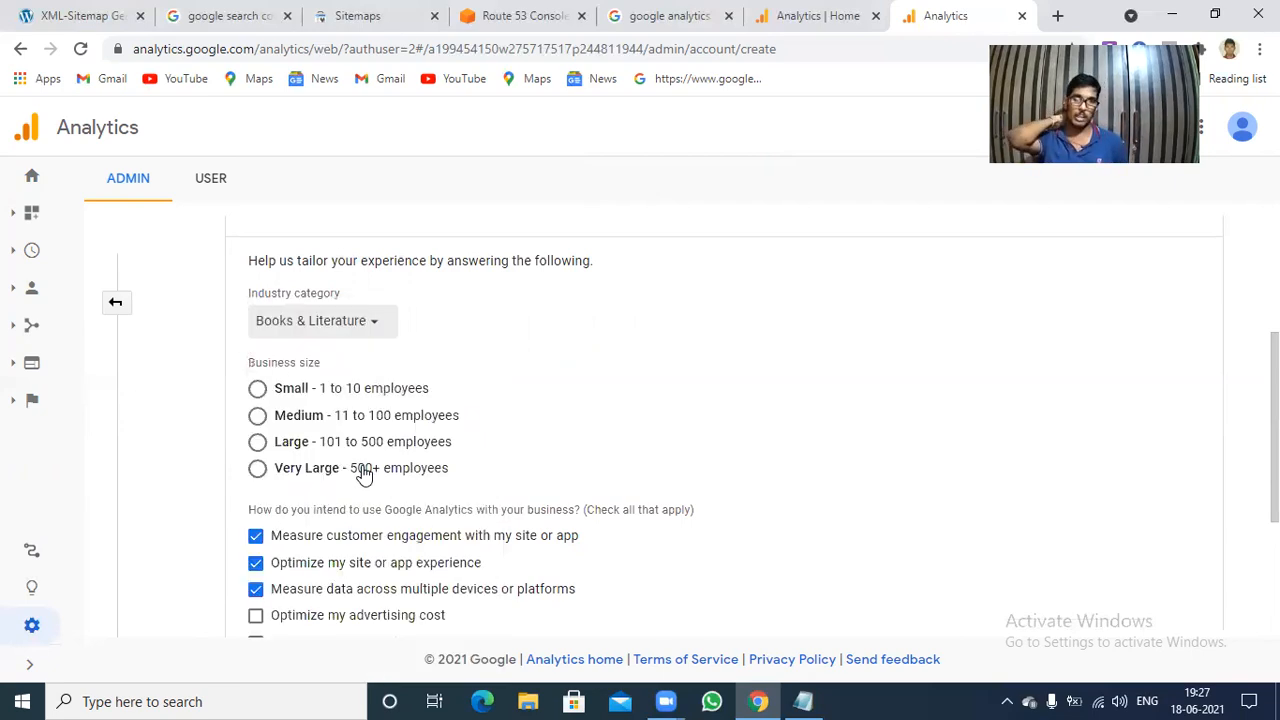
{"action": "left_click", "coordinate": [258, 470]}
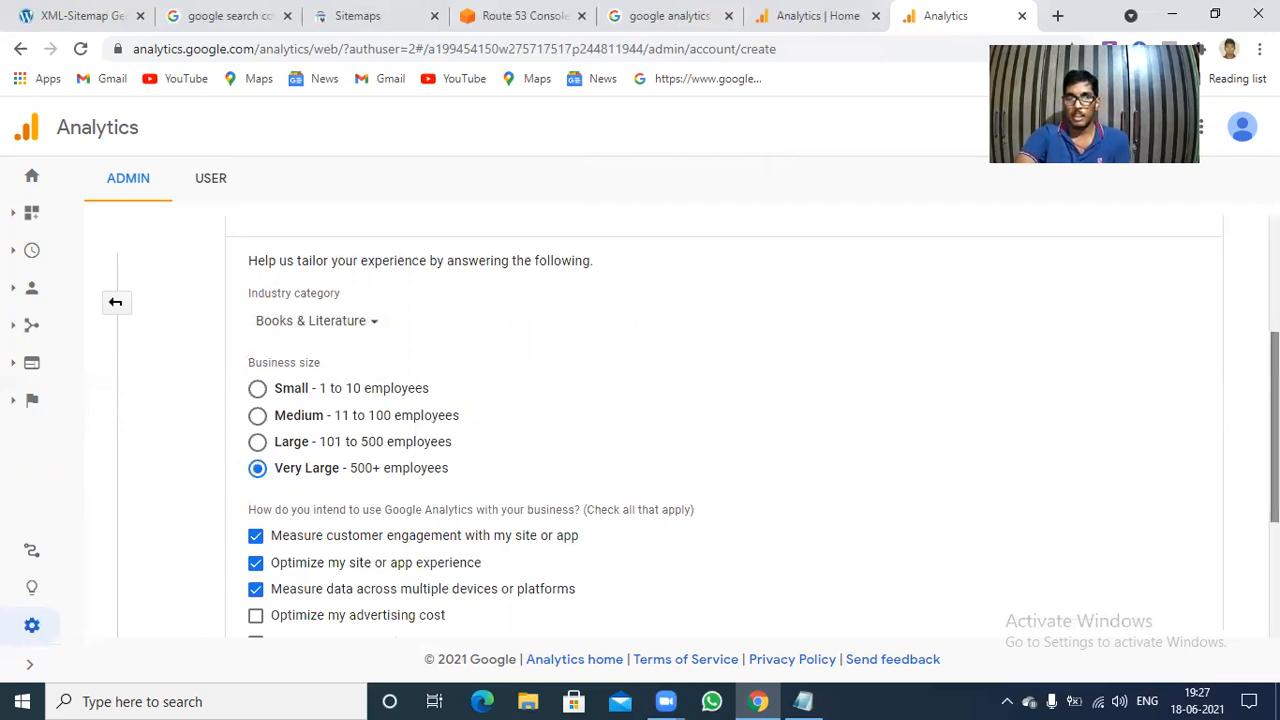
{"action": "scroll", "coordinate": [769, 411], "scroll_direction": "down", "scroll_amount": 4}
{"action": "left_click", "coordinate": [266, 600]}
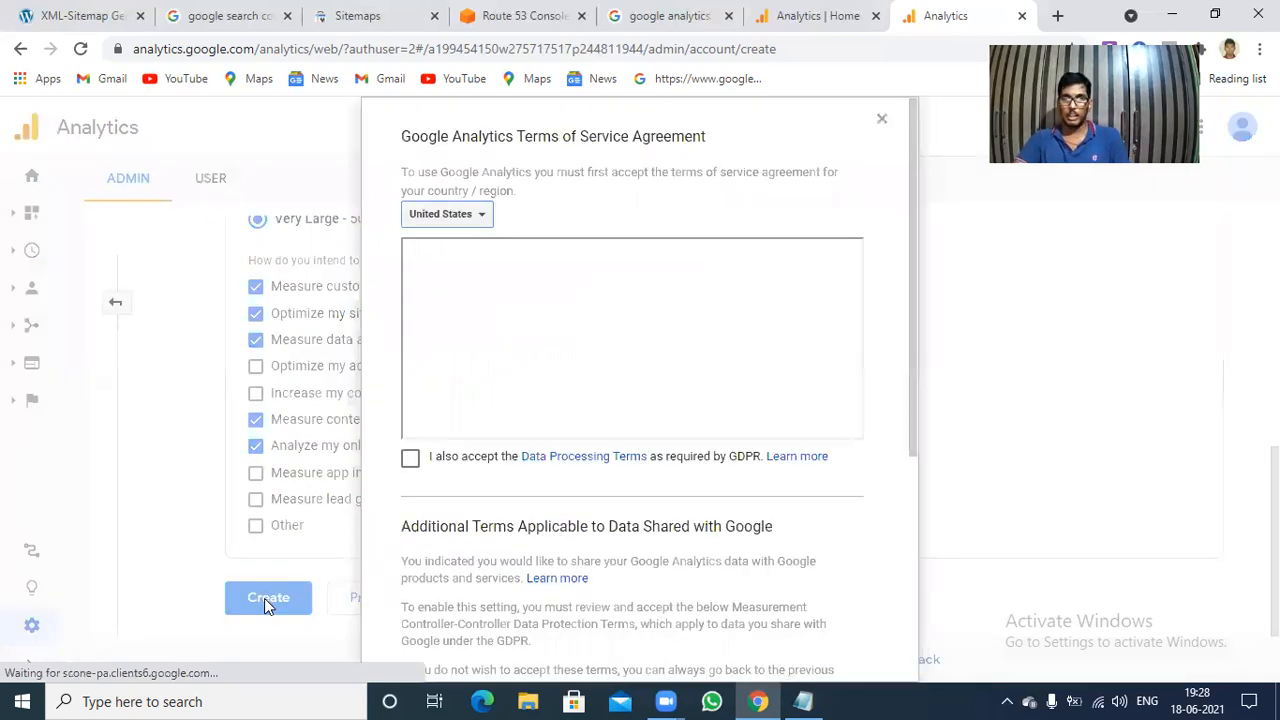
Set the Terms of Service country to India and accept the Data Processing Terms required by GDPR.
{"action": "left_click", "coordinate": [483, 215]}
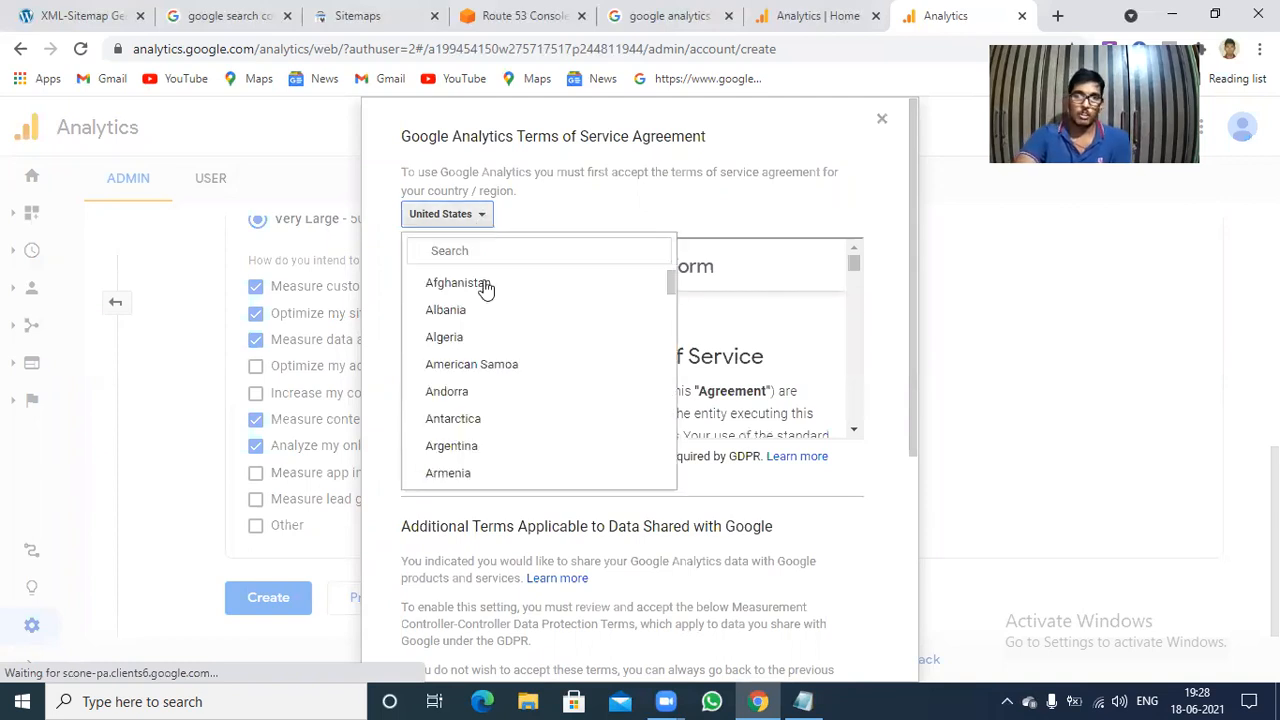
{"action": "type", "text": "n"}
{"action": "key", "text": "BackSpace"}
{"action": "type", "text": "indi"}
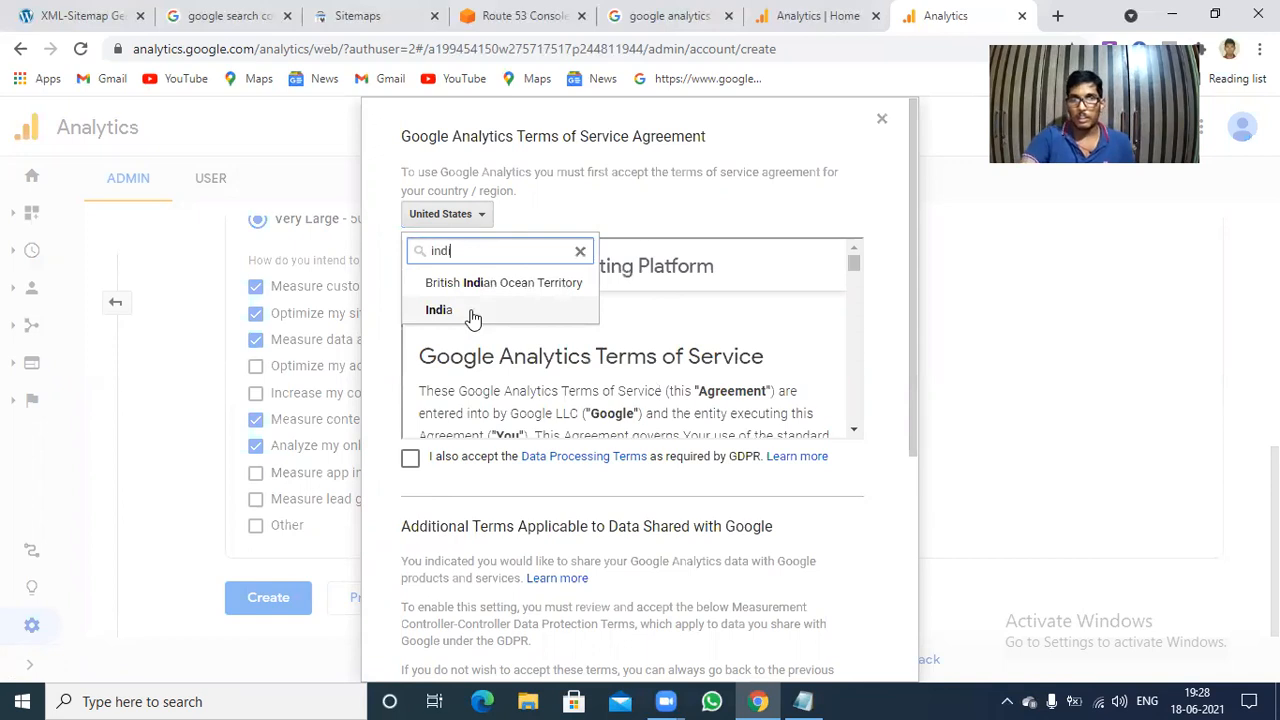
{"action": "left_click", "coordinate": [472, 312]}
{"action": "left_click", "coordinate": [408, 461]}
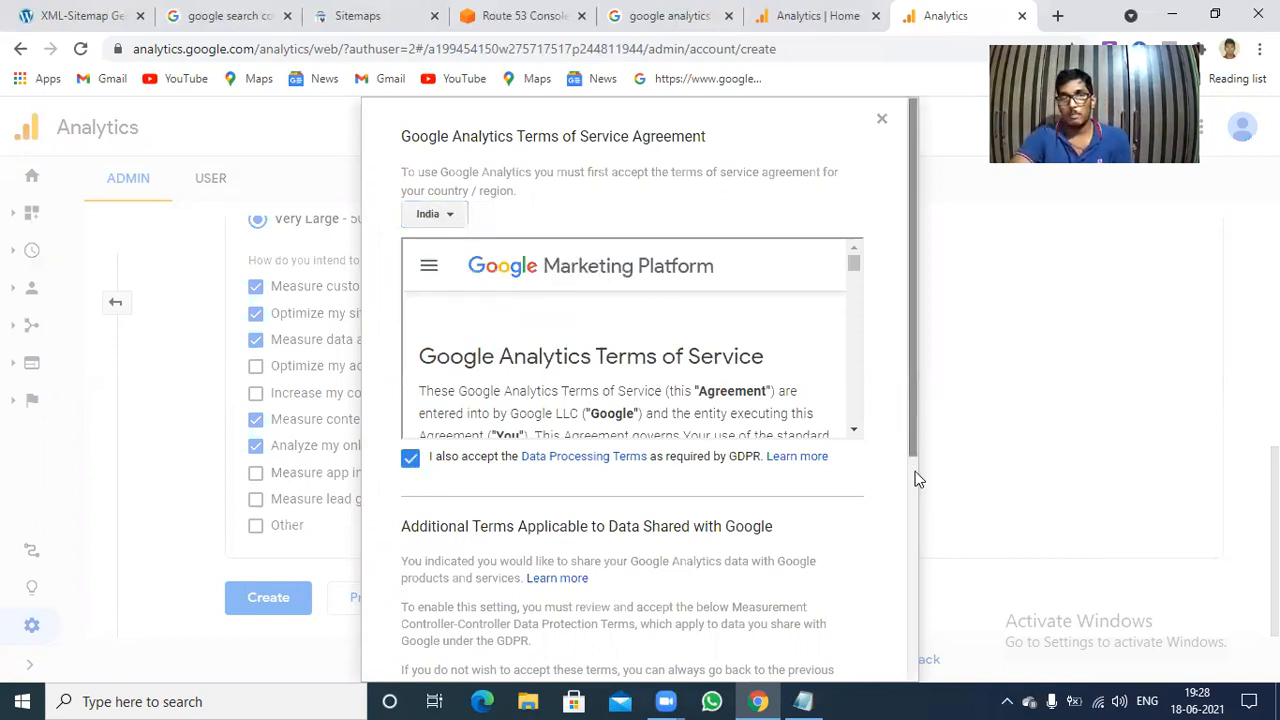
Accept the Measurement Controller-Controller Data Protection Terms and agree to the Google Analytics Terms of Service.
{"action": "scroll", "coordinate": [917, 479], "scroll_direction": "down", "scroll_amount": 1}
{"action": "scroll", "coordinate": [594, 491], "scroll_direction": "down", "scroll_amount": 2}
{"action": "left_click", "coordinate": [406, 610]}
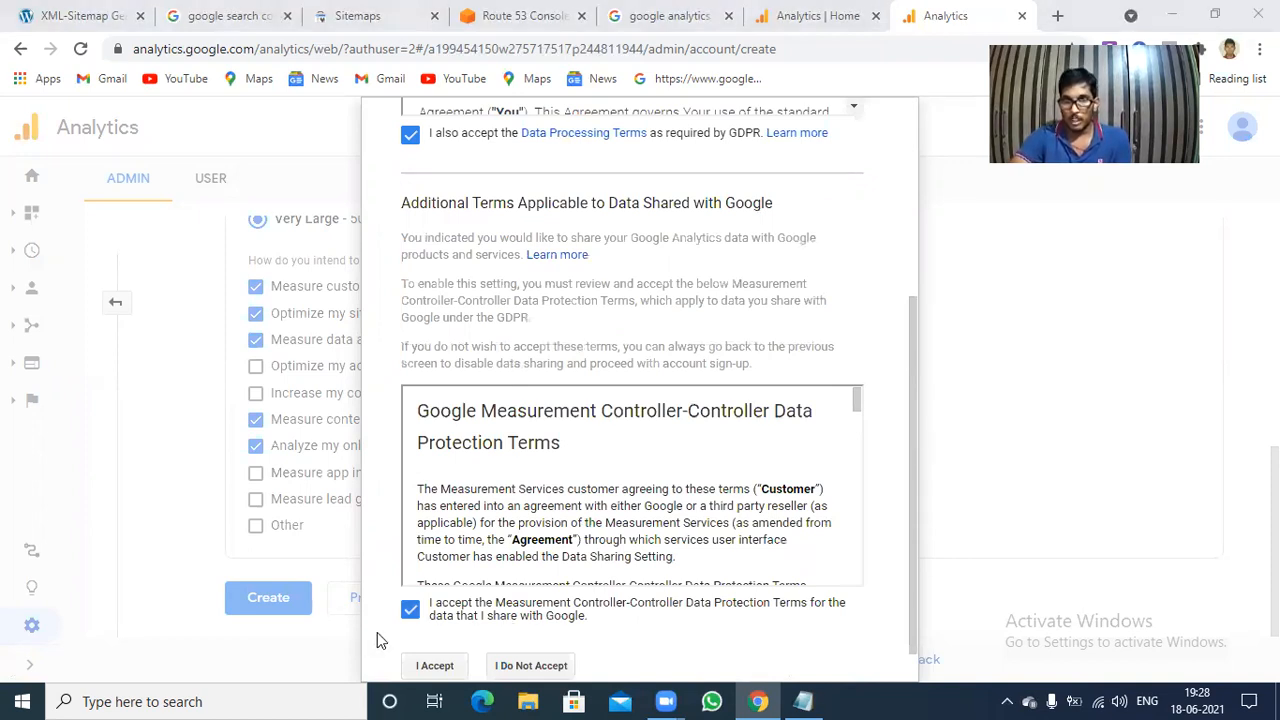
{"action": "scroll", "coordinate": [400, 630], "scroll_direction": "down", "scroll_amount": 1}
{"action": "left_click", "coordinate": [424, 626]}
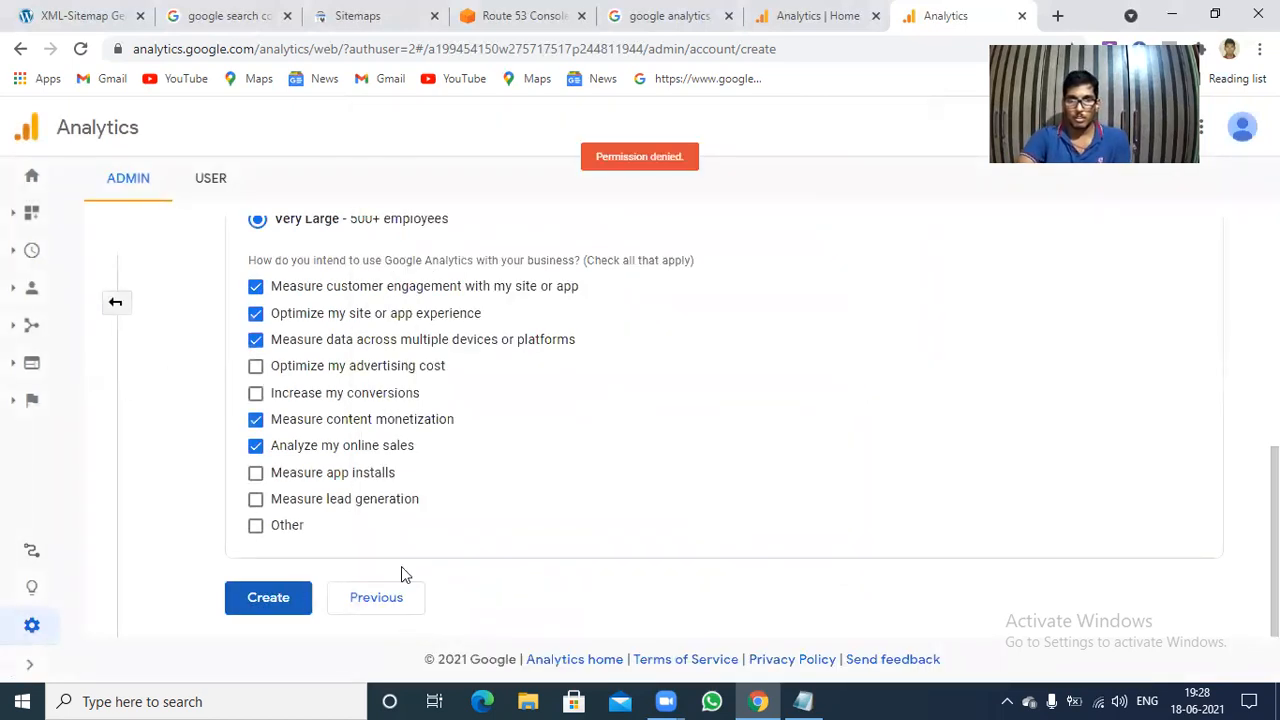
Return to the property setup and enable creation of a Universal Analytics property in the advanced options.
{"action": "left_click", "coordinate": [388, 602]}
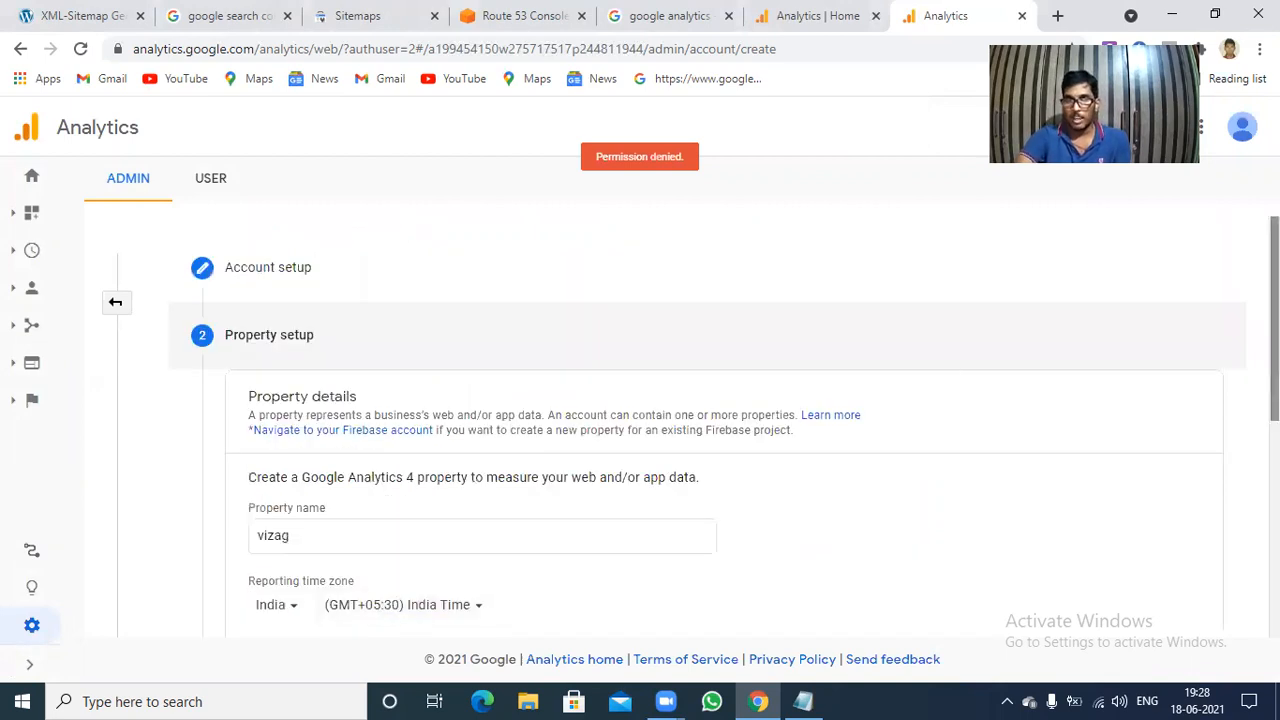
{"action": "scroll", "coordinate": [640, 420], "scroll_direction": "down", "scroll_amount": 2}
{"action": "scroll", "coordinate": [1205, 472], "scroll_direction": "down", "scroll_amount": 2}
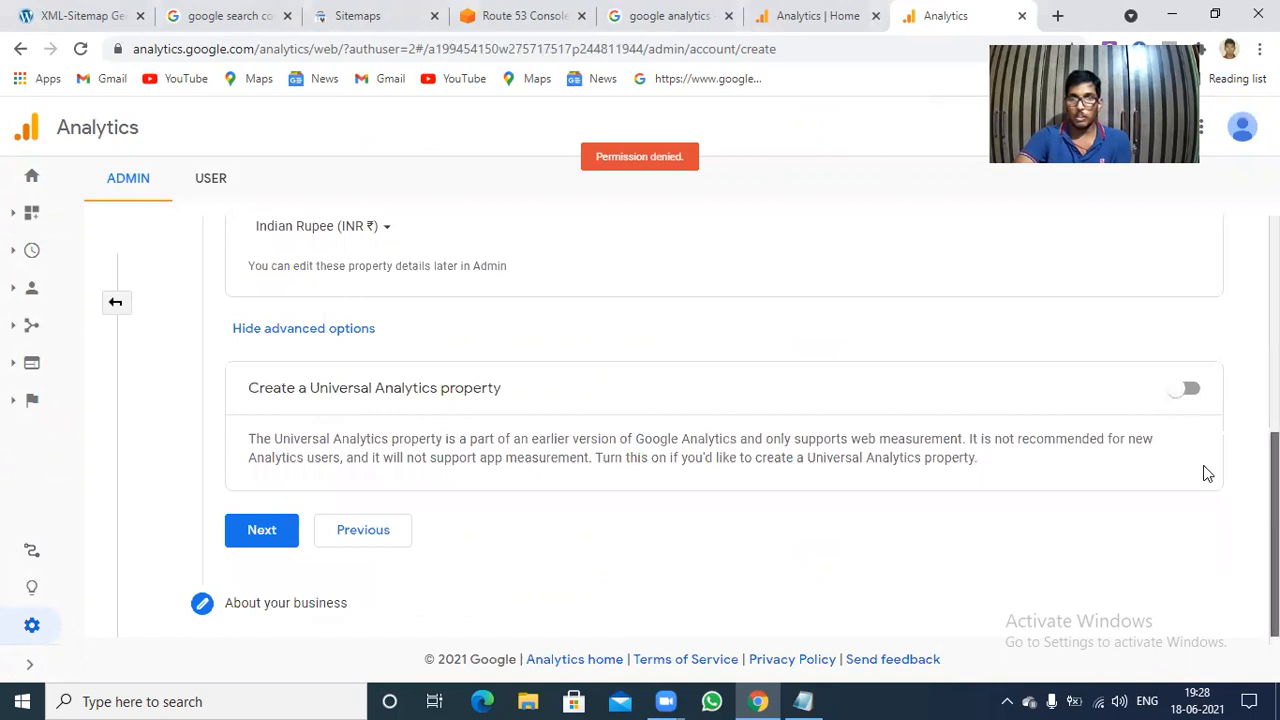
{"action": "left_click", "coordinate": [1187, 392]}
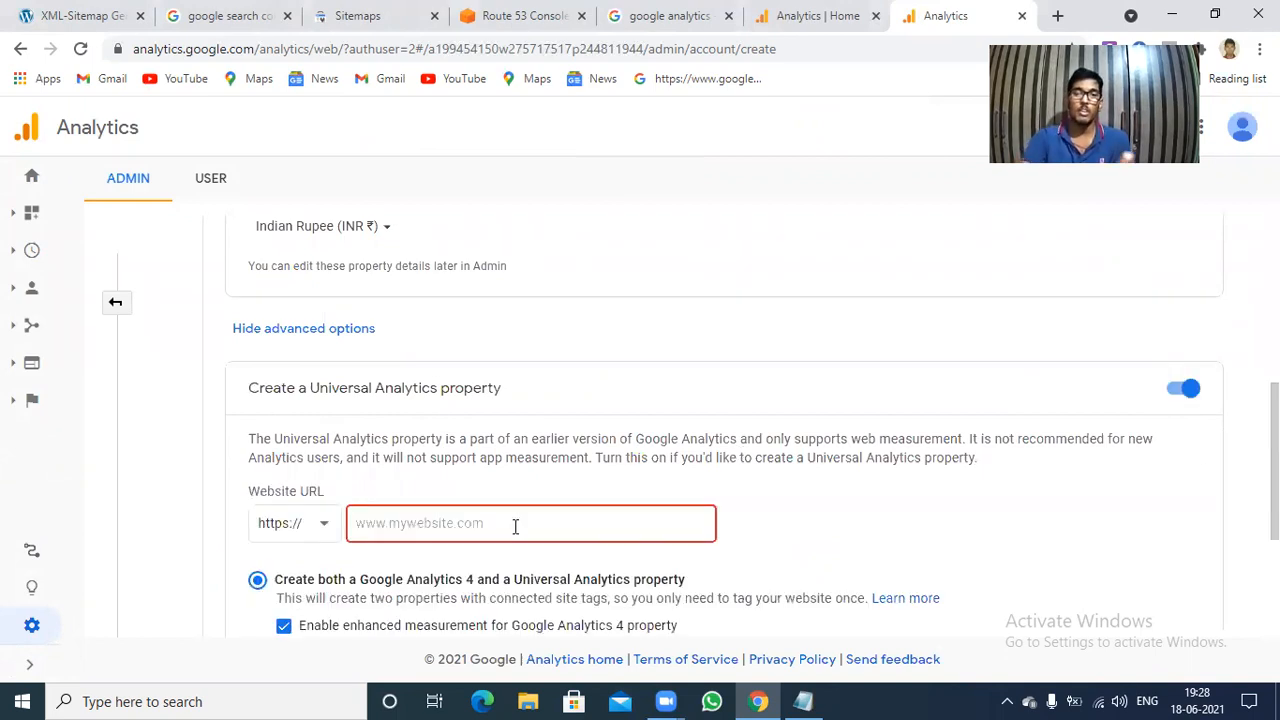
{"action": "left_click", "coordinate": [515, 525]}
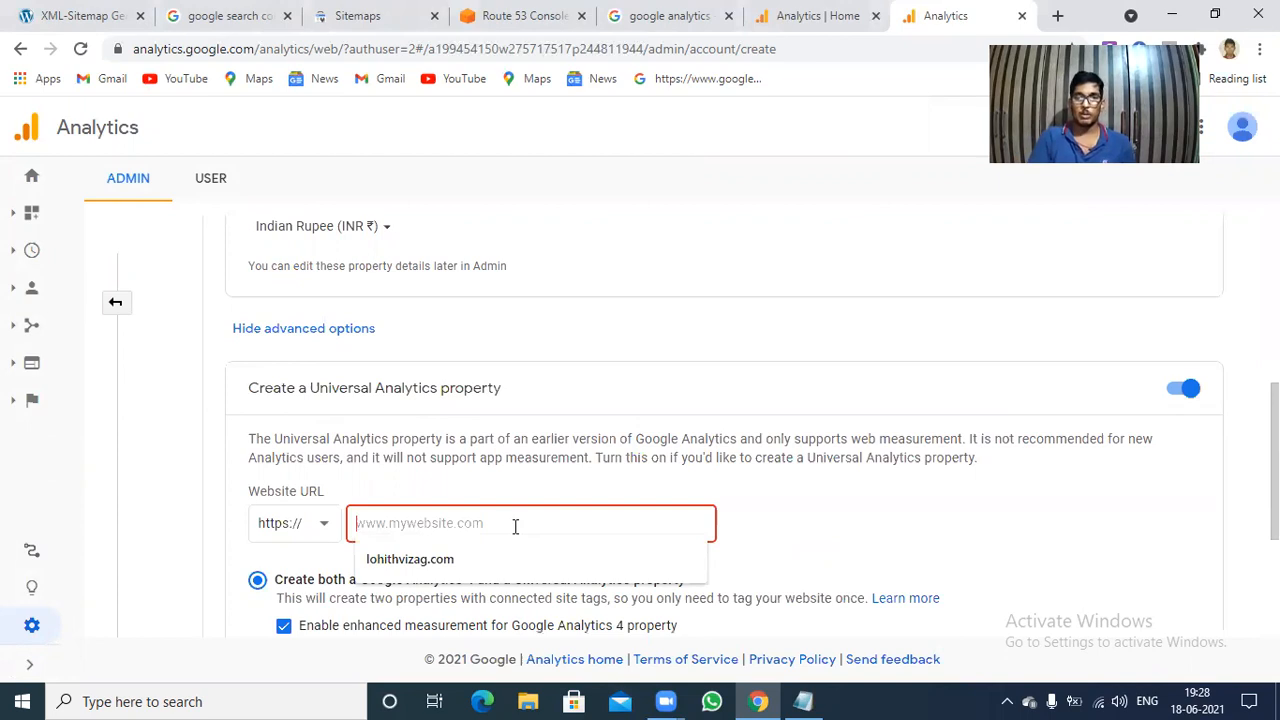
{"action": "left_click", "coordinate": [76, 12]}
{"action": "left_click_drag", "start_coordinate": [236, 44], "coordinate": [120, 42]}
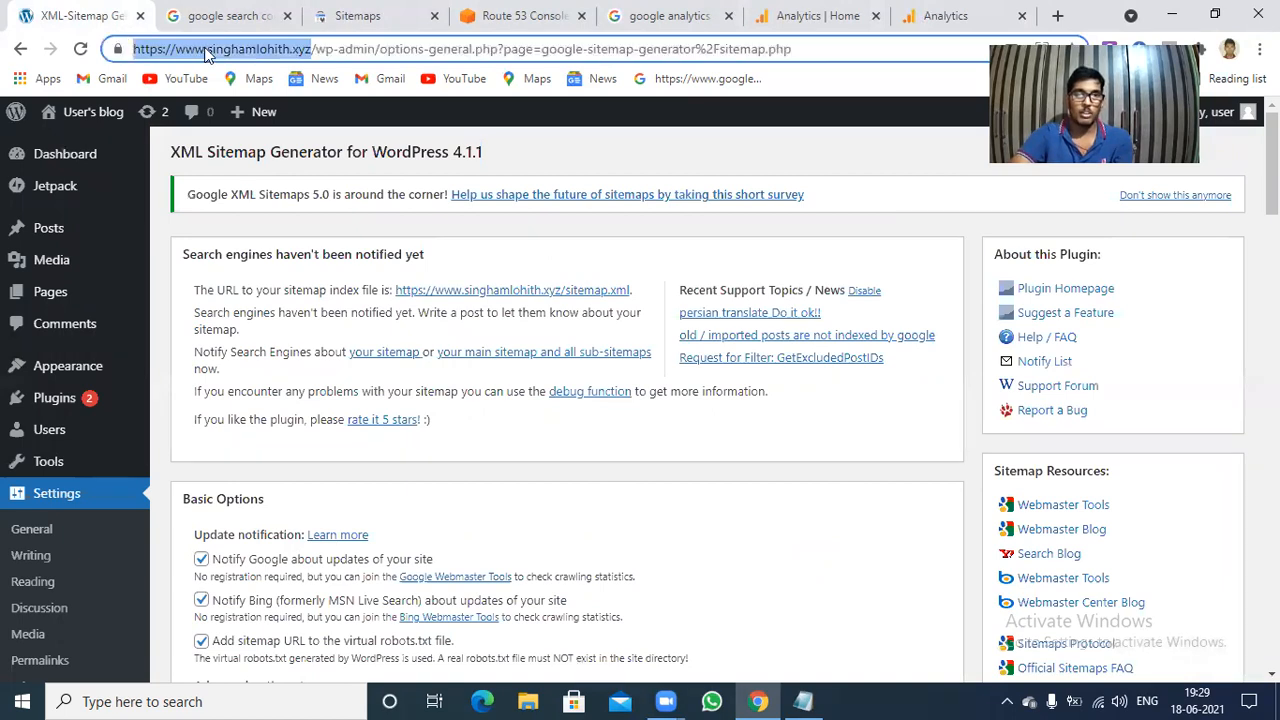
{"action": "right_click", "coordinate": [226, 48]}
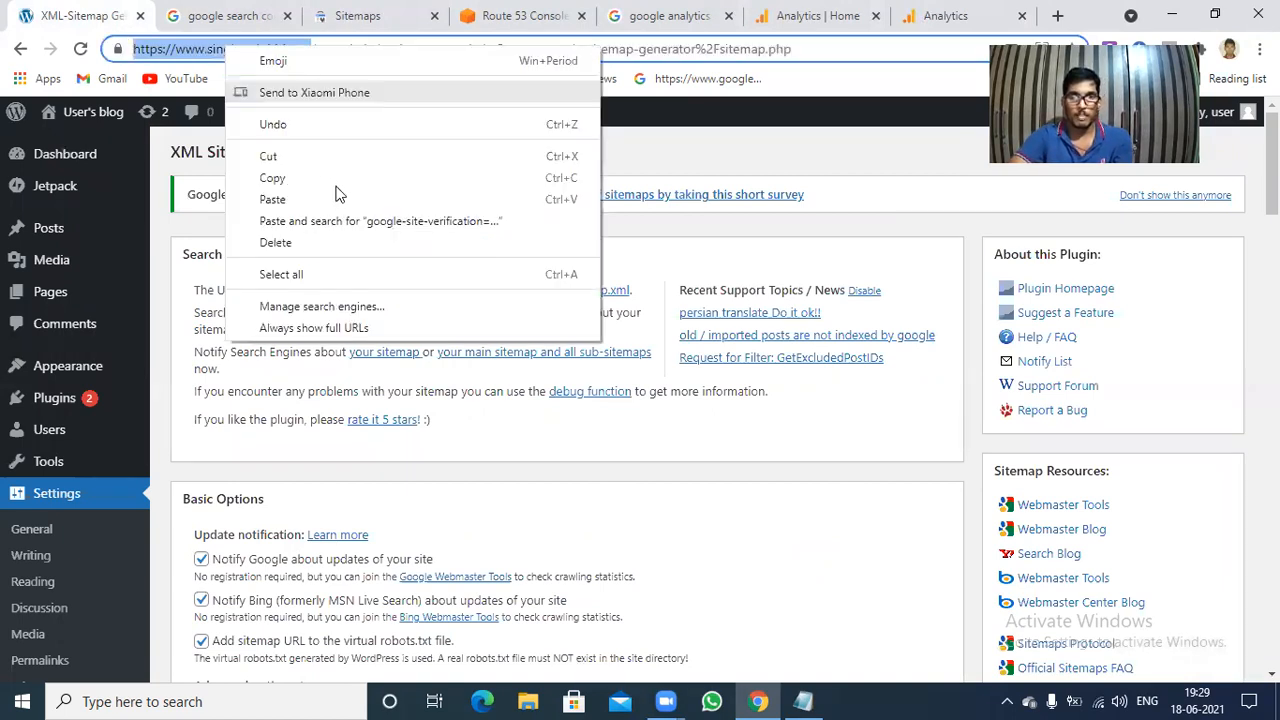
{"action": "left_click", "coordinate": [337, 178]}
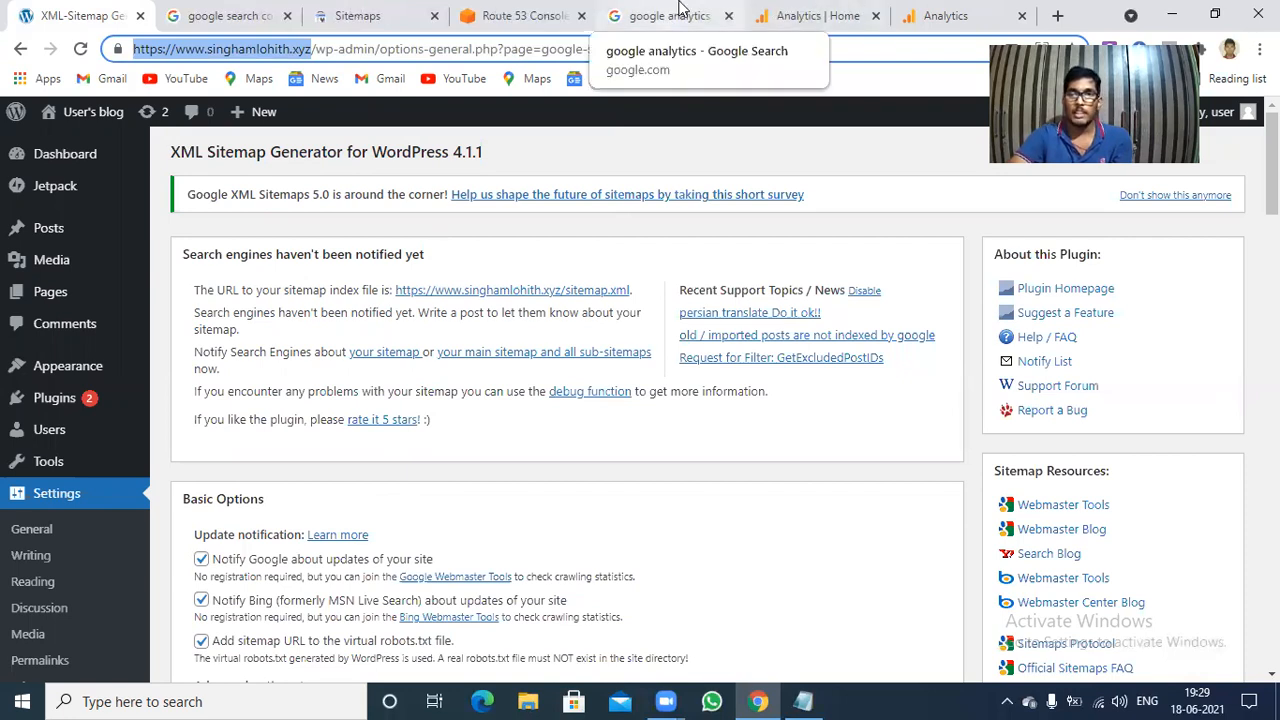
{"action": "left_click", "coordinate": [950, 12]}
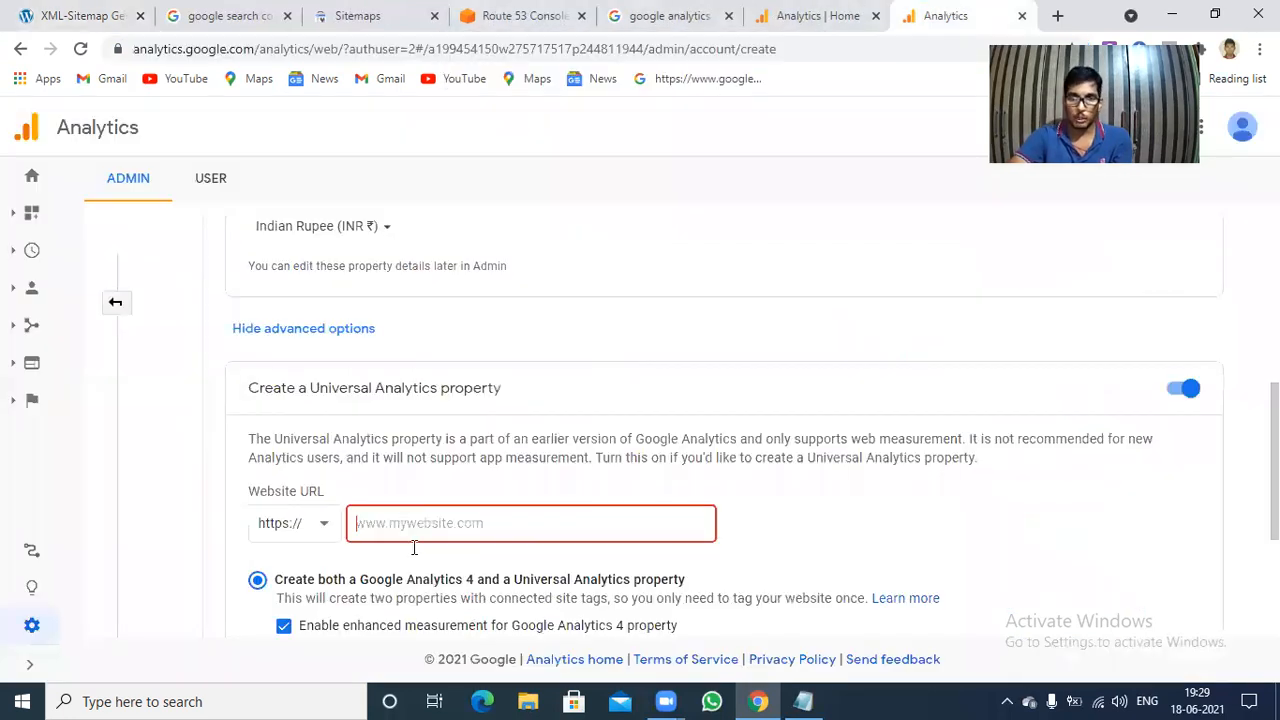
{"action": "left_click", "coordinate": [316, 529]}
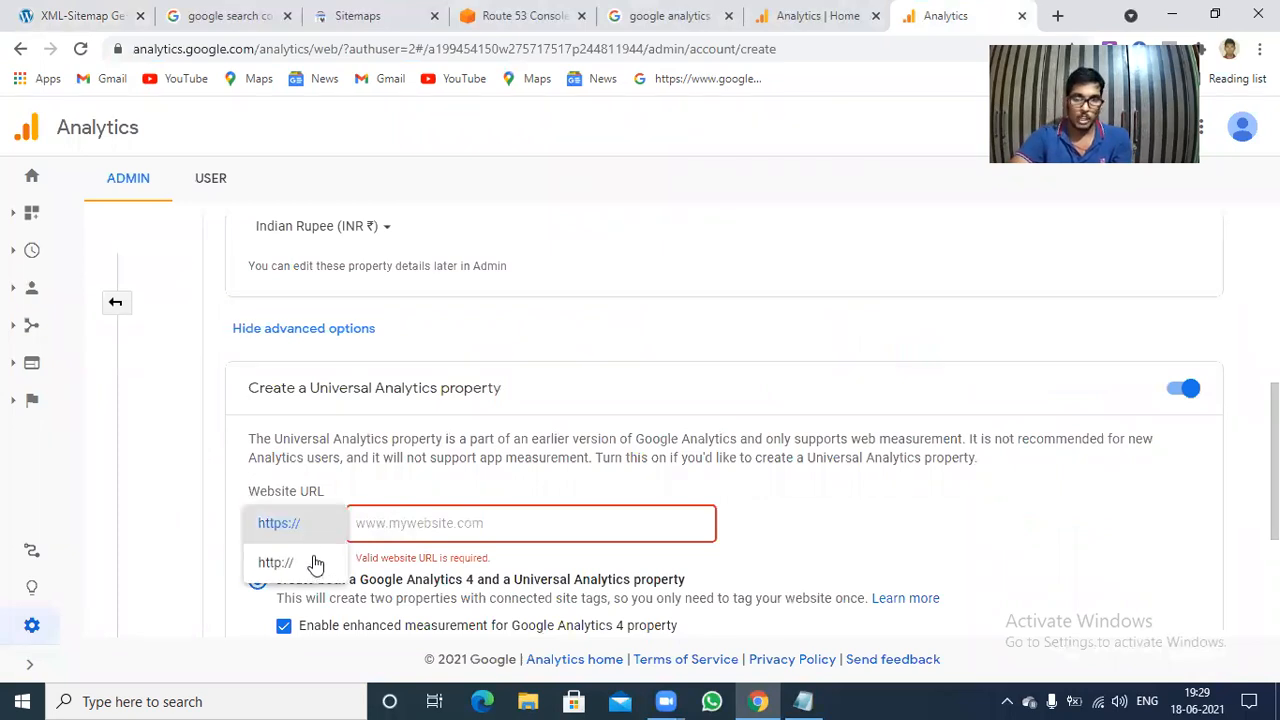
{"action": "left_click", "coordinate": [390, 517]}
{"action": "left_click", "coordinate": [416, 534]}
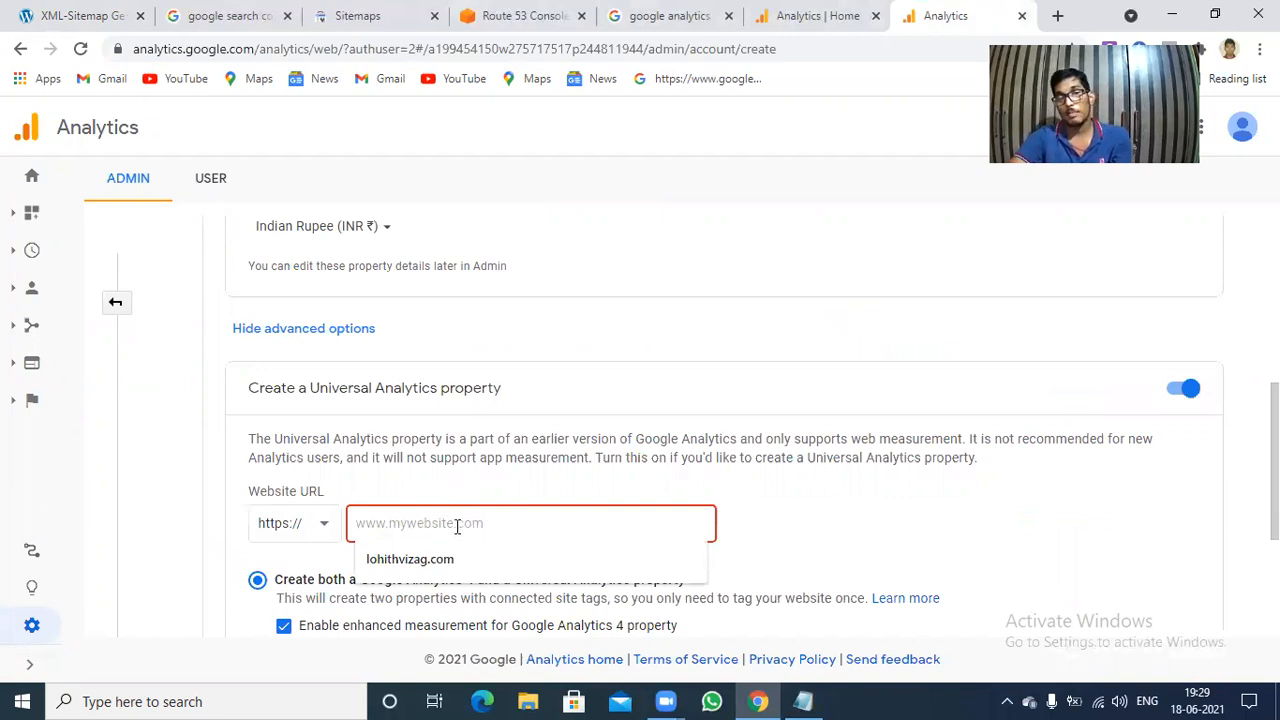
{"action": "right_click", "coordinate": [457, 528]}
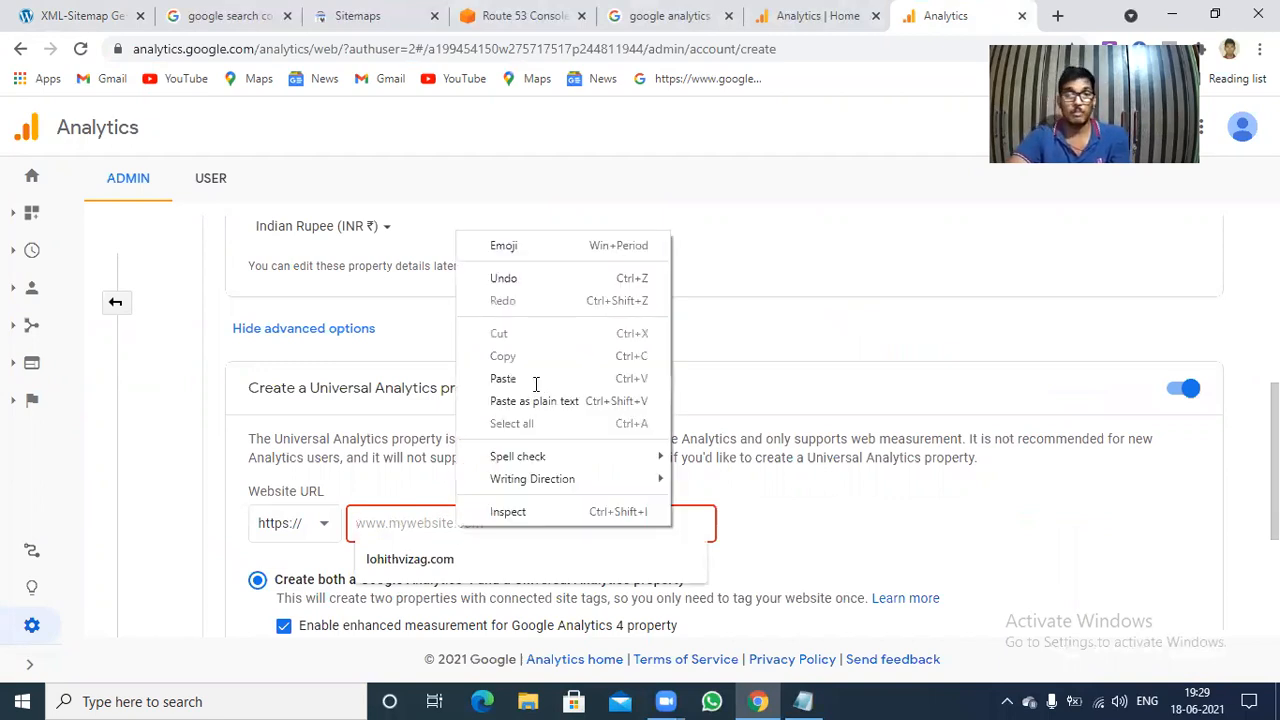
{"action": "left_click", "coordinate": [535, 380]}
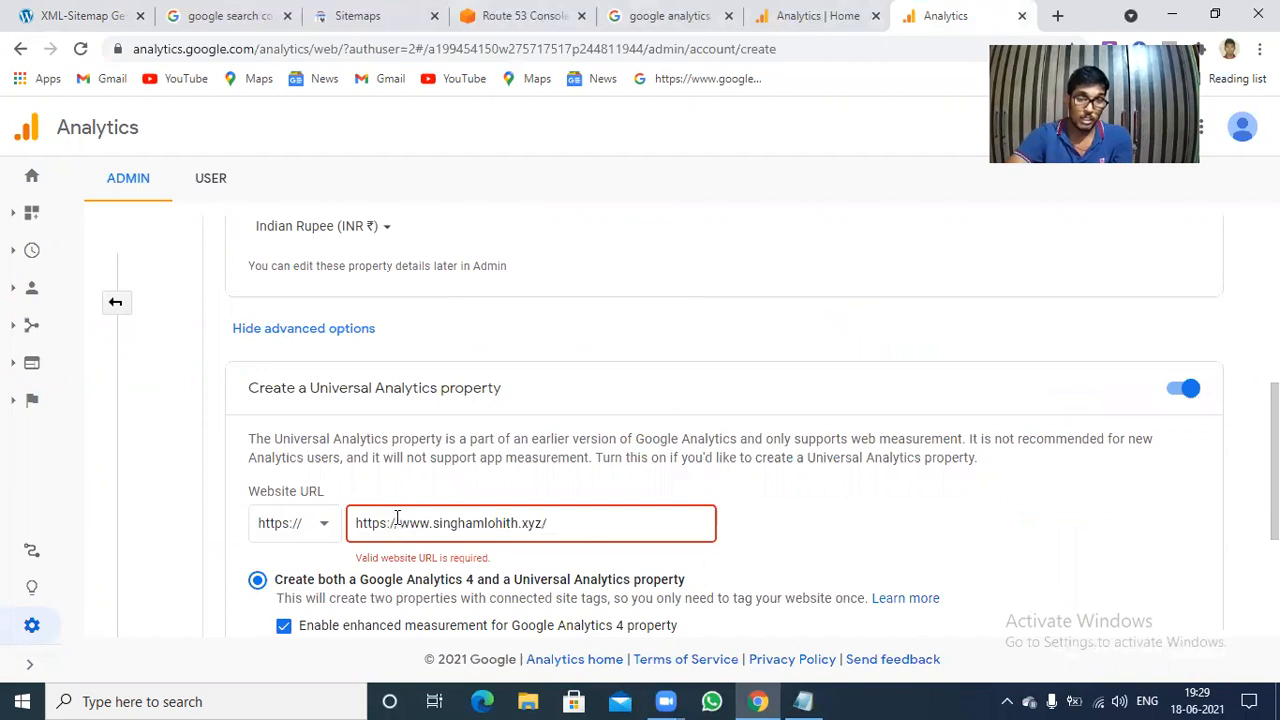
{"action": "left_click_drag", "start_coordinate": [399, 518], "coordinate": [356, 518]}
{"action": "key", "text": "BackSpace"}
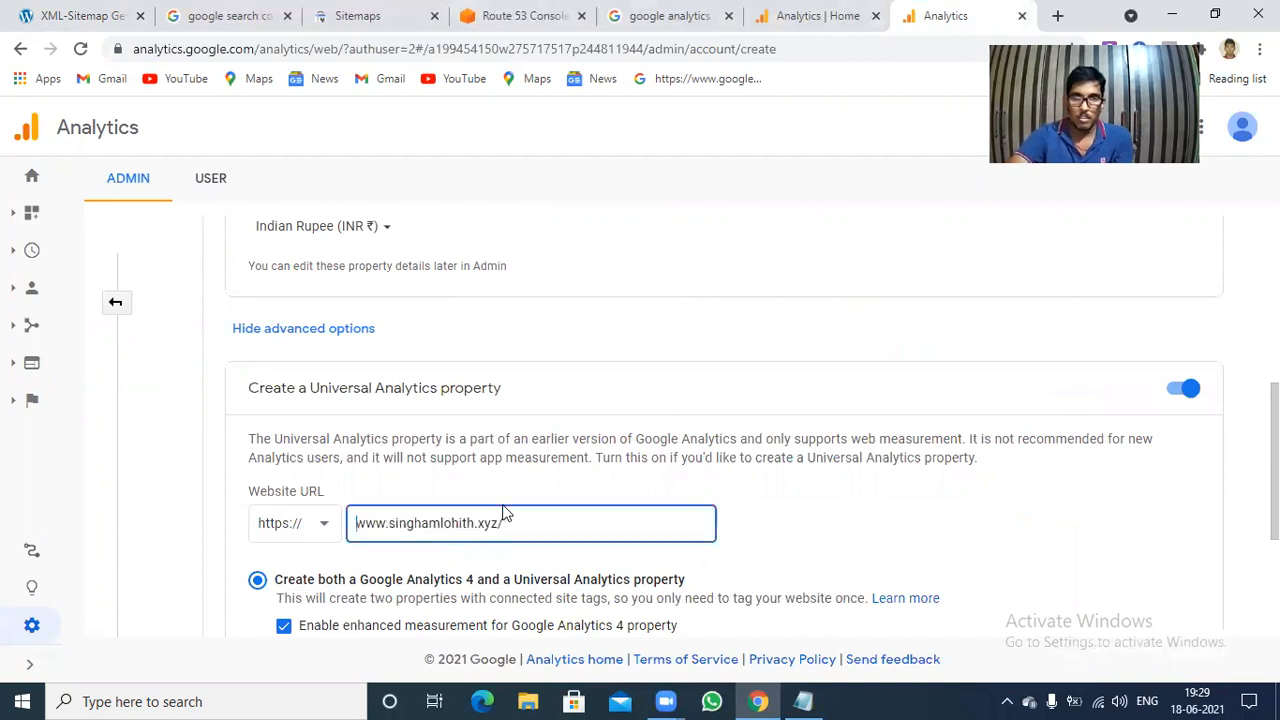
{"action": "key", "text": "BackSpace"}
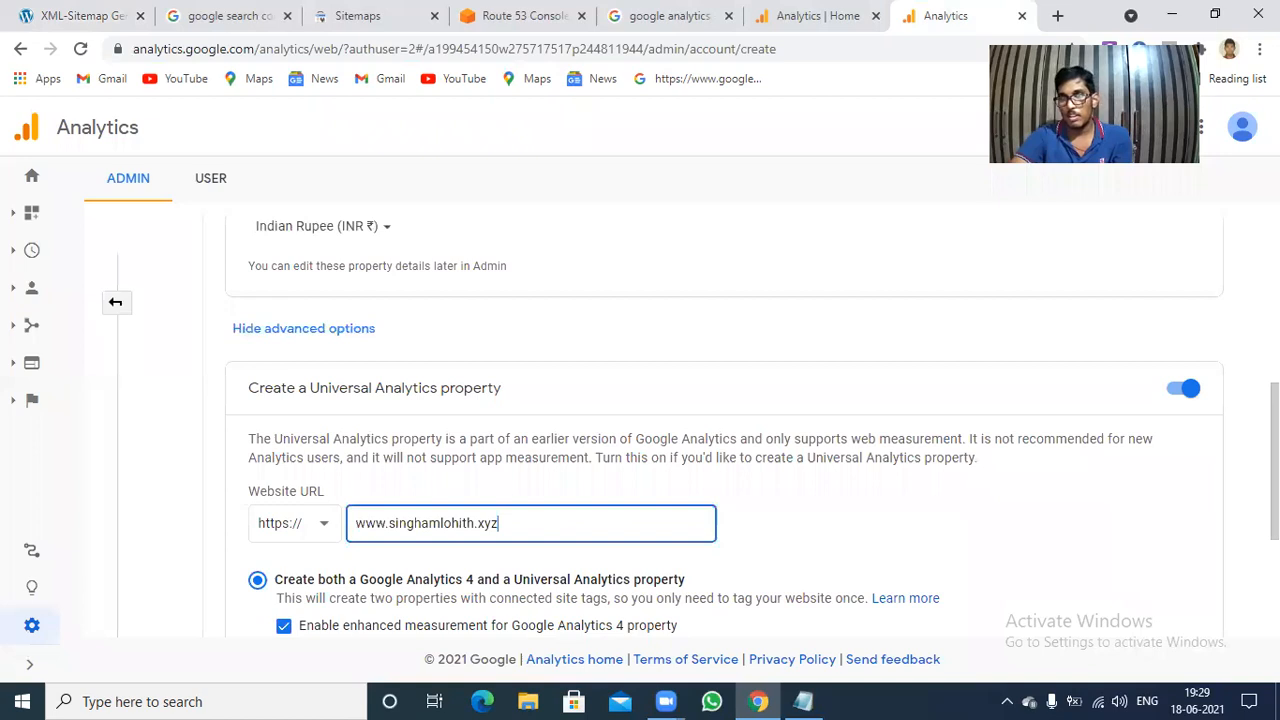
Continue with both a Google Analytics 4 and a Universal Analytics property and submit the account creation.
{"action": "scroll", "coordinate": [743, 537], "scroll_direction": "down", "scroll_amount": 2}
{"action": "scroll", "coordinate": [743, 537], "scroll_direction": "down", "scroll_amount": 1}
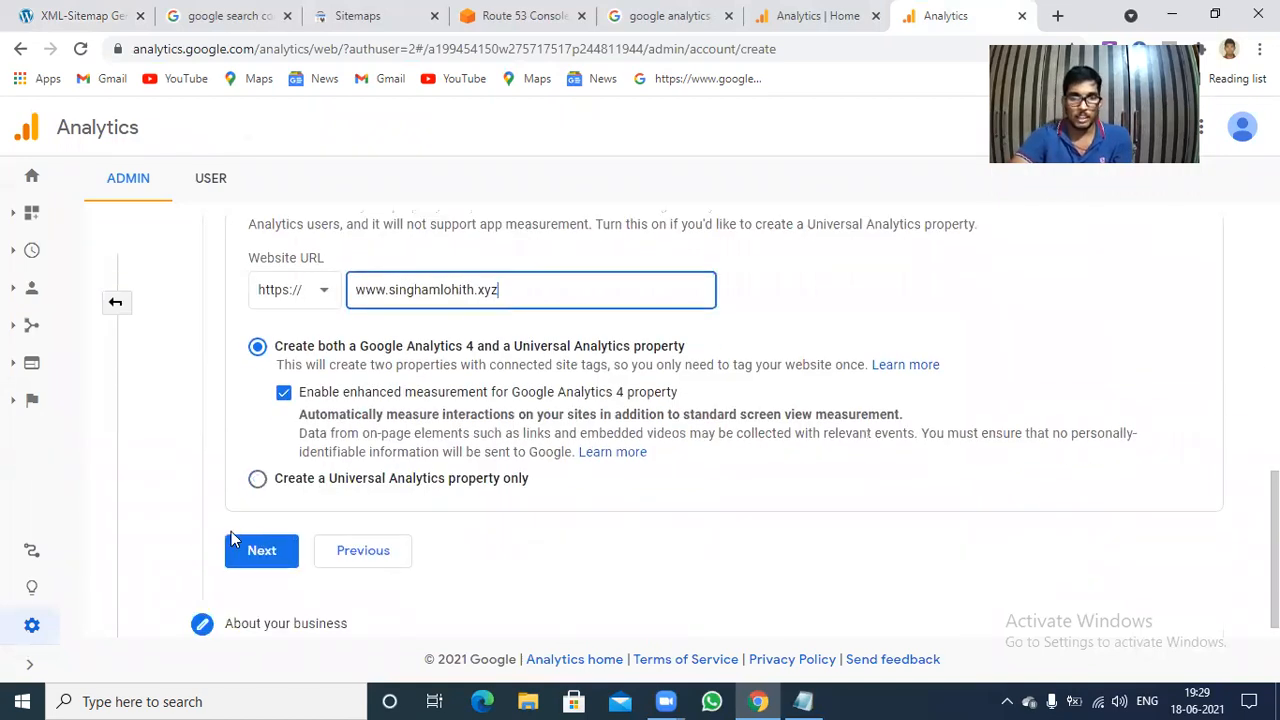
{"action": "left_click", "coordinate": [252, 557]}
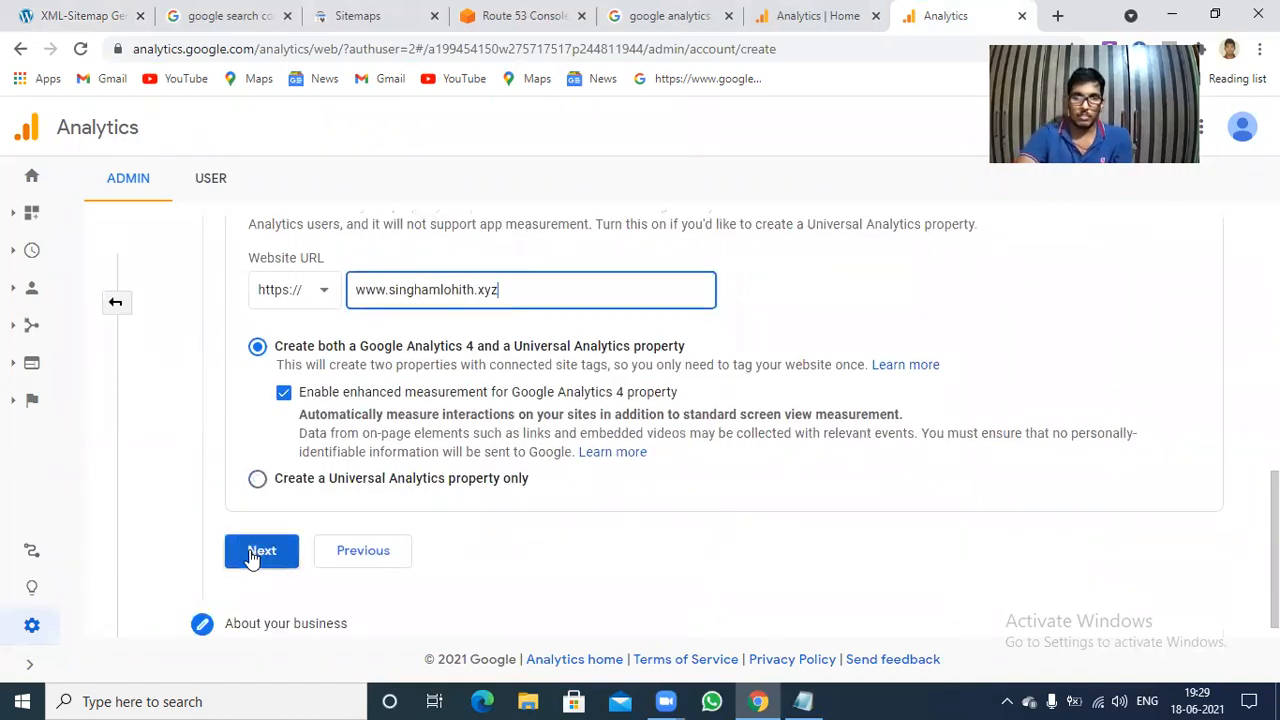
{"action": "left_click", "coordinate": [250, 553]}
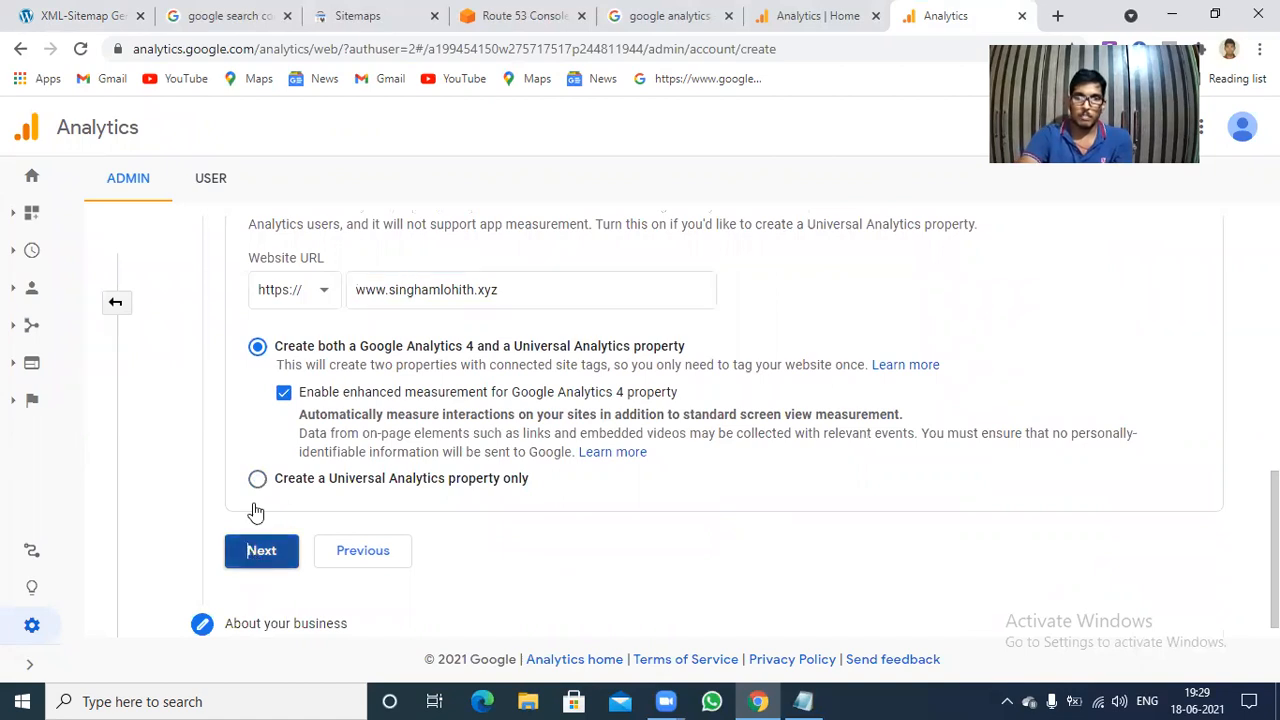
{"action": "left_click", "coordinate": [280, 598]}
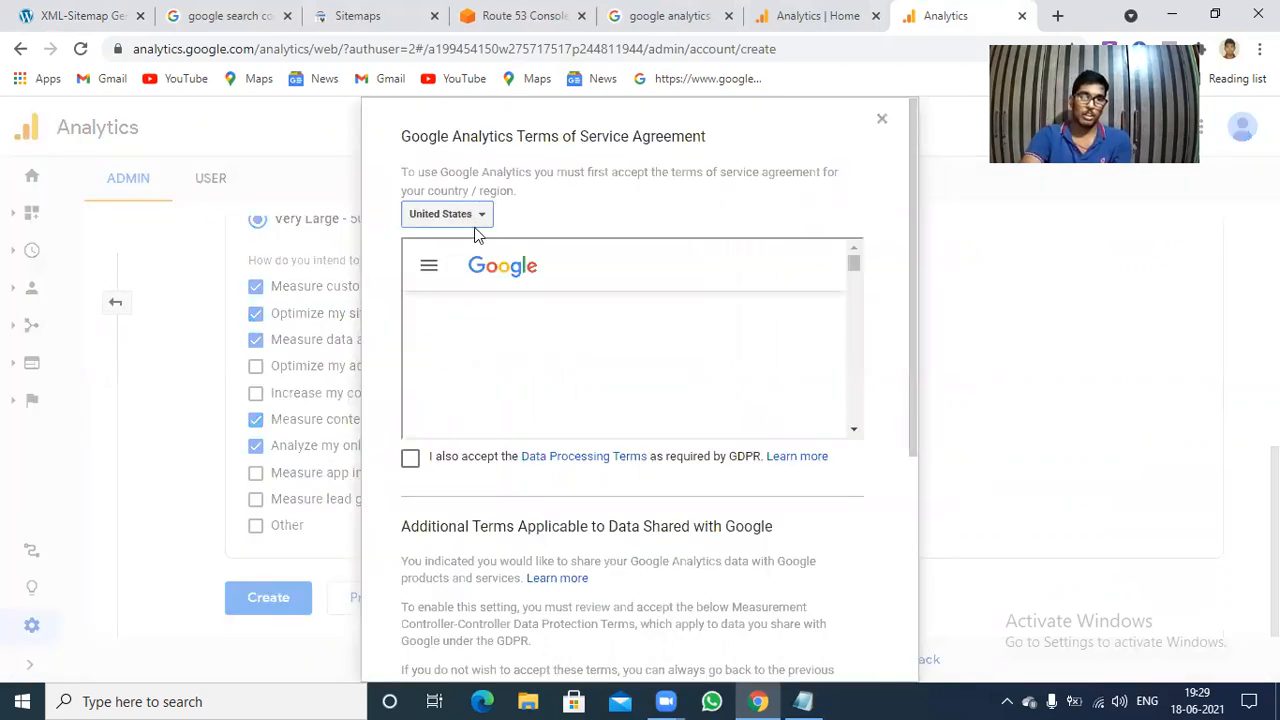
Accept the Google Analytics Terms of Service for India, including the GDPR Data Processing Terms and the Measurement Controller-Controller Data Protection Terms.
{"action": "left_click", "coordinate": [474, 224]}
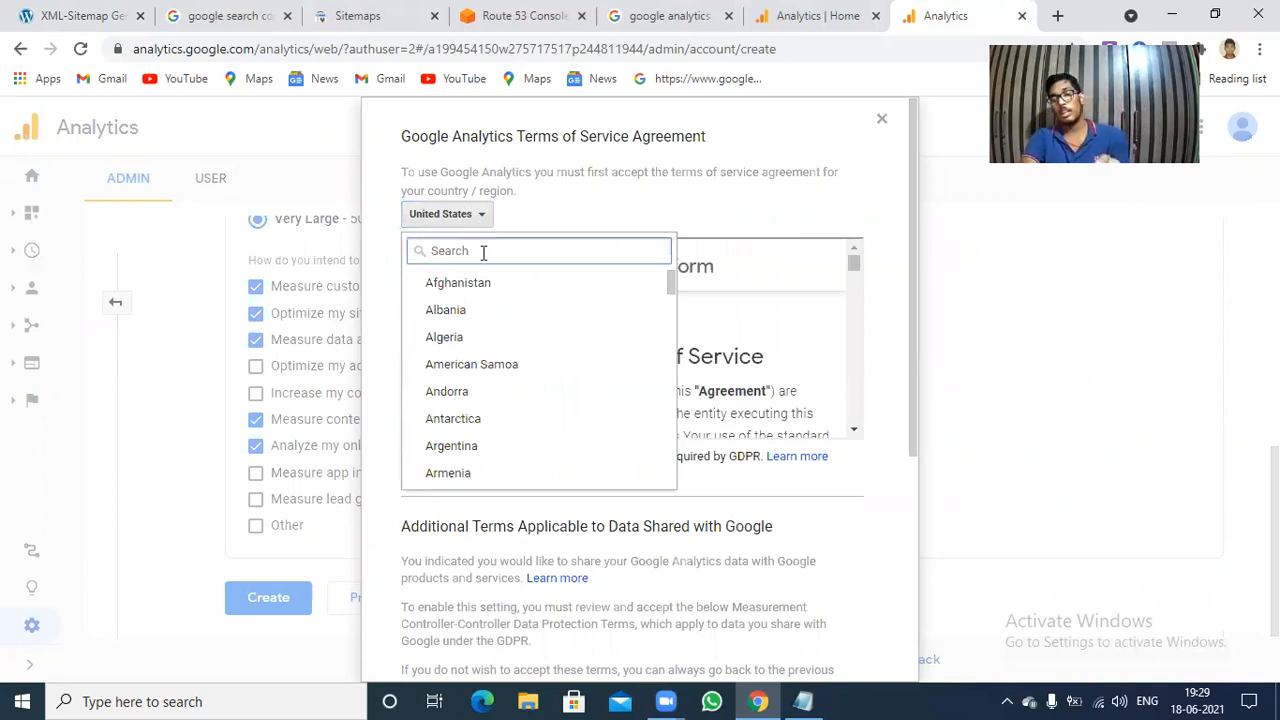
{"action": "type", "text": "In"}
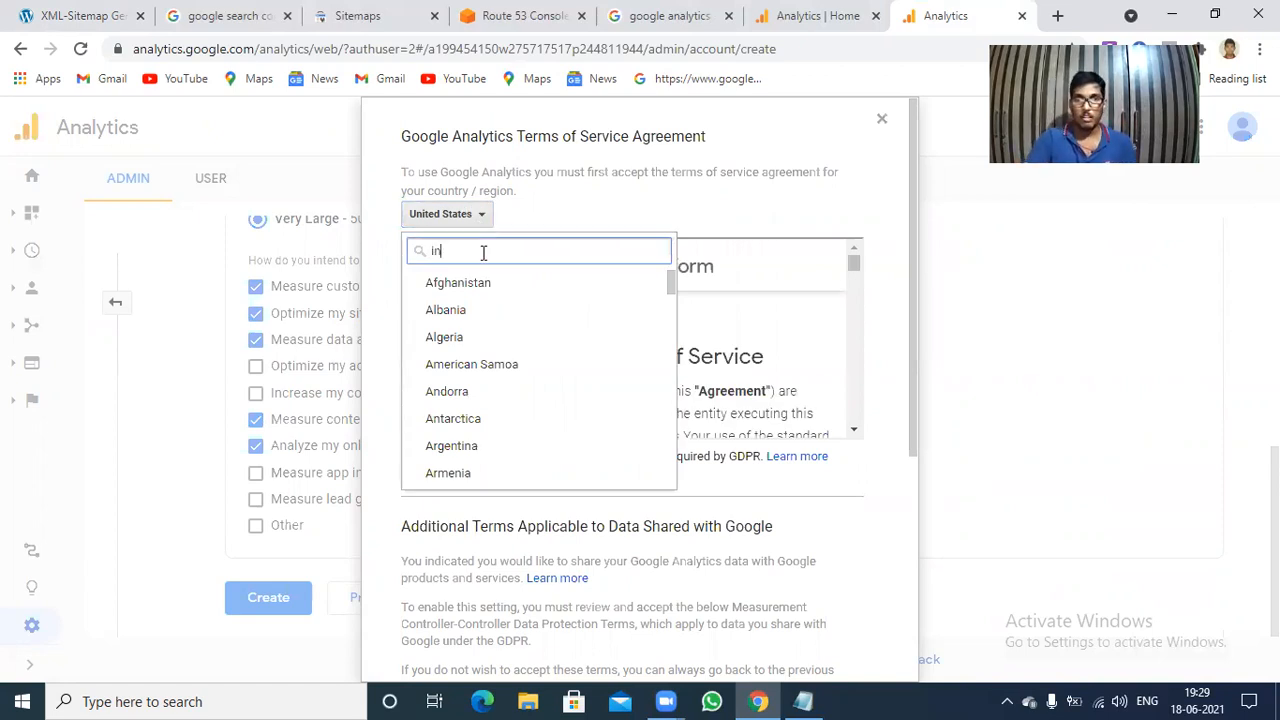
{"action": "type", "text": "di"}
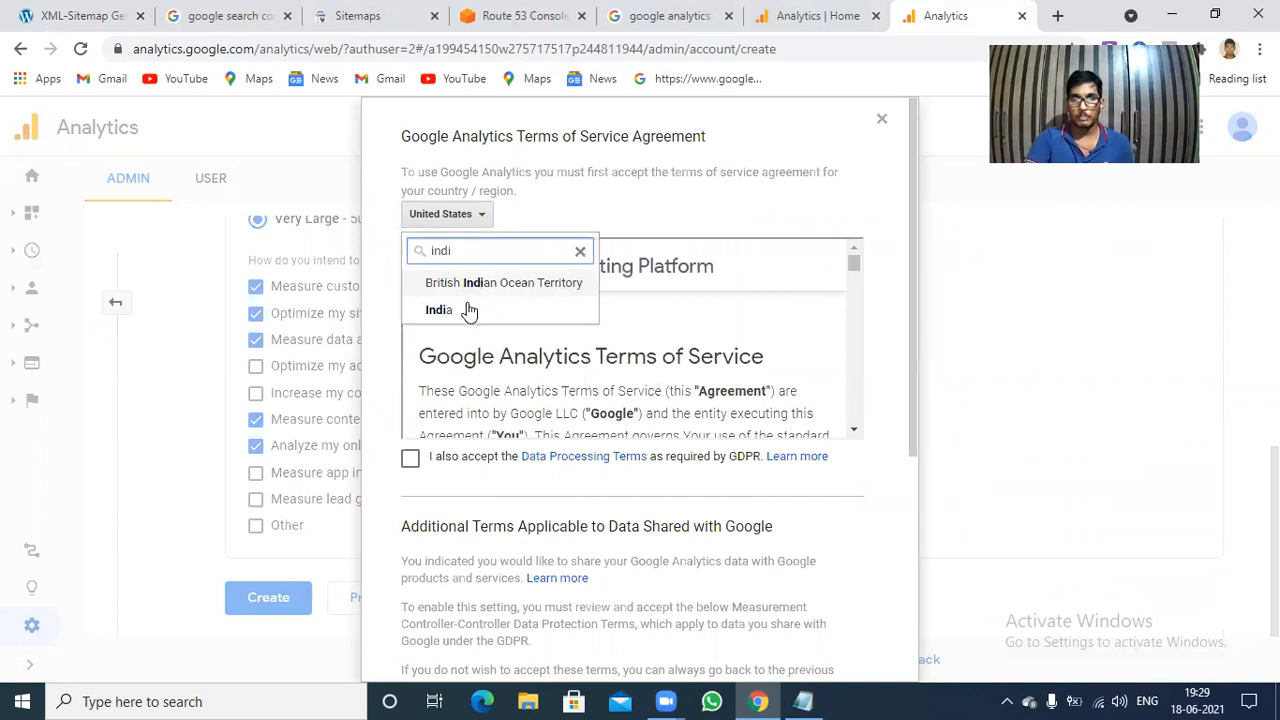
{"action": "left_click", "coordinate": [470, 311]}
{"action": "left_click", "coordinate": [410, 460]}
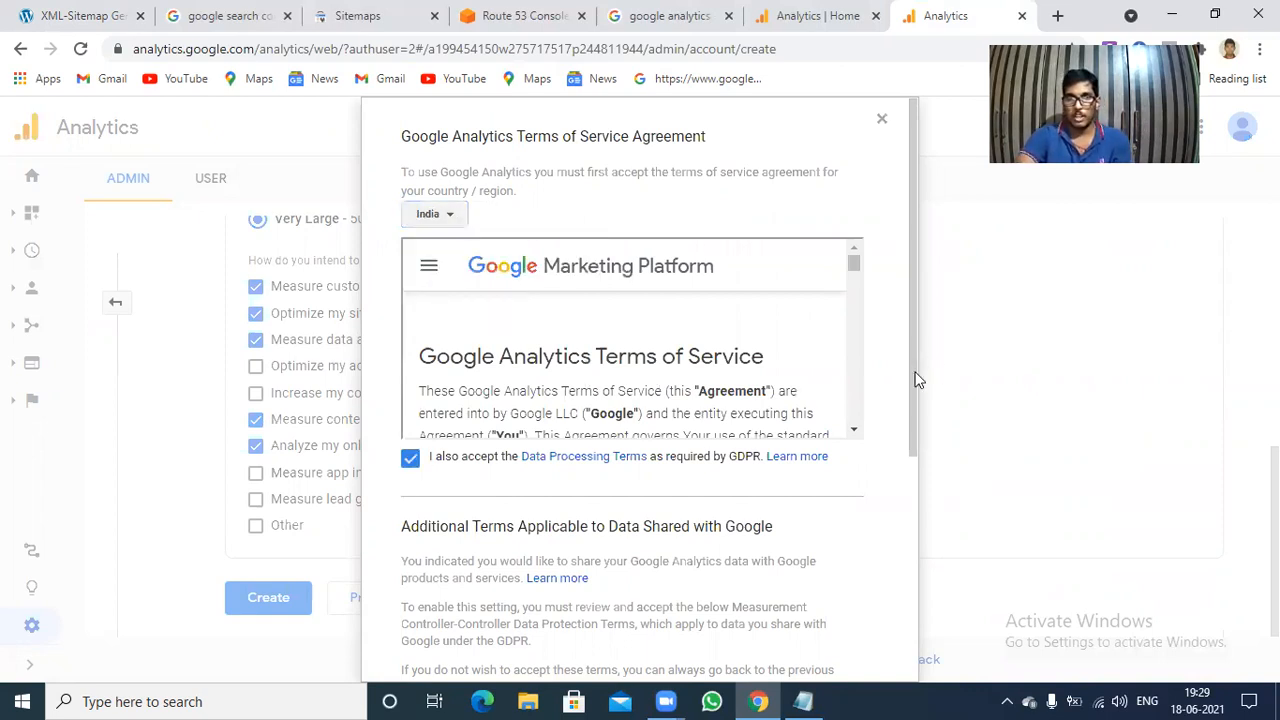
{"action": "scroll", "coordinate": [720, 566], "scroll_direction": "down", "scroll_amount": 4}
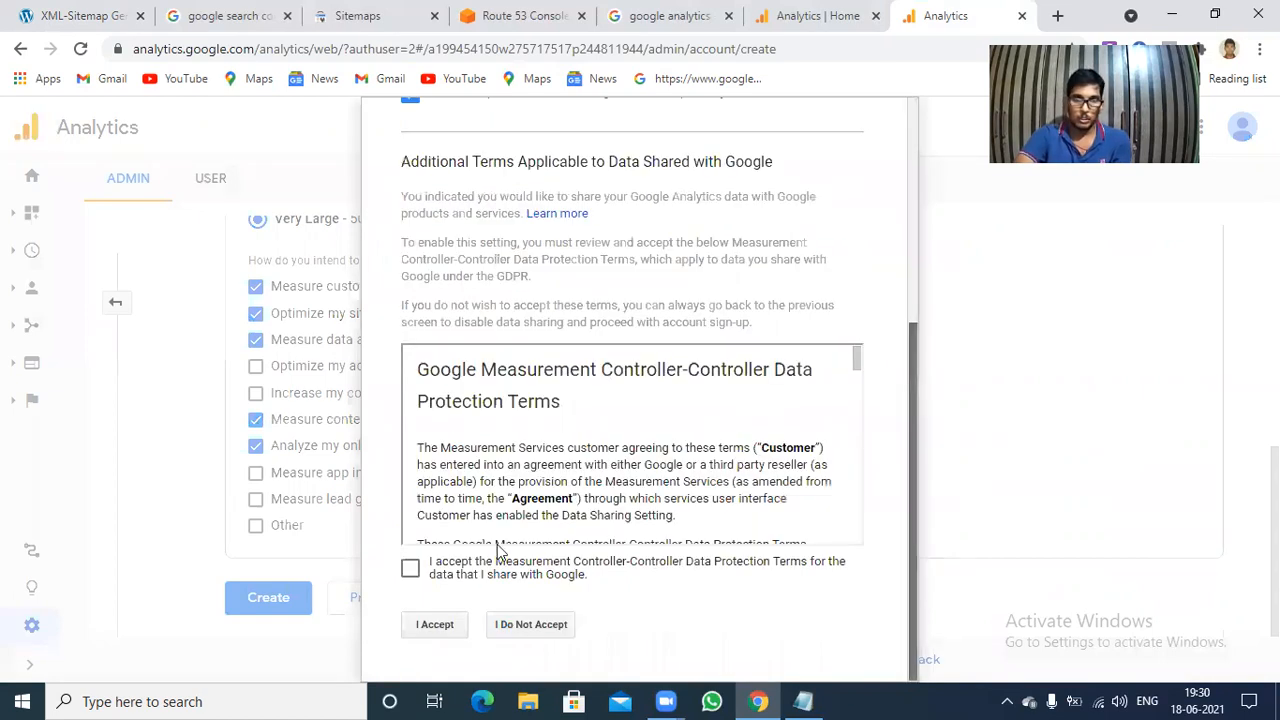
{"action": "left_click", "coordinate": [434, 626]}
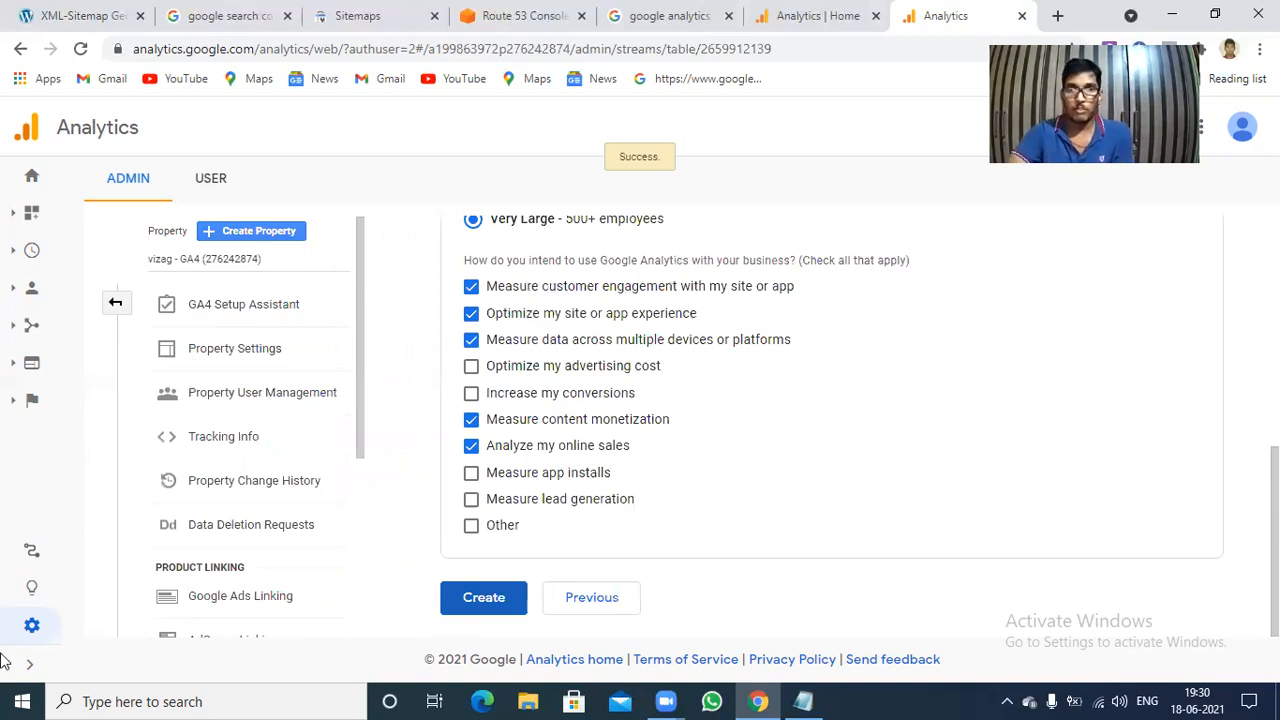
Expand the Global site tag (gtag.js) instructions in the web stream details and copy the tag code.
{"action": "left_click", "coordinate": [199, 441]}
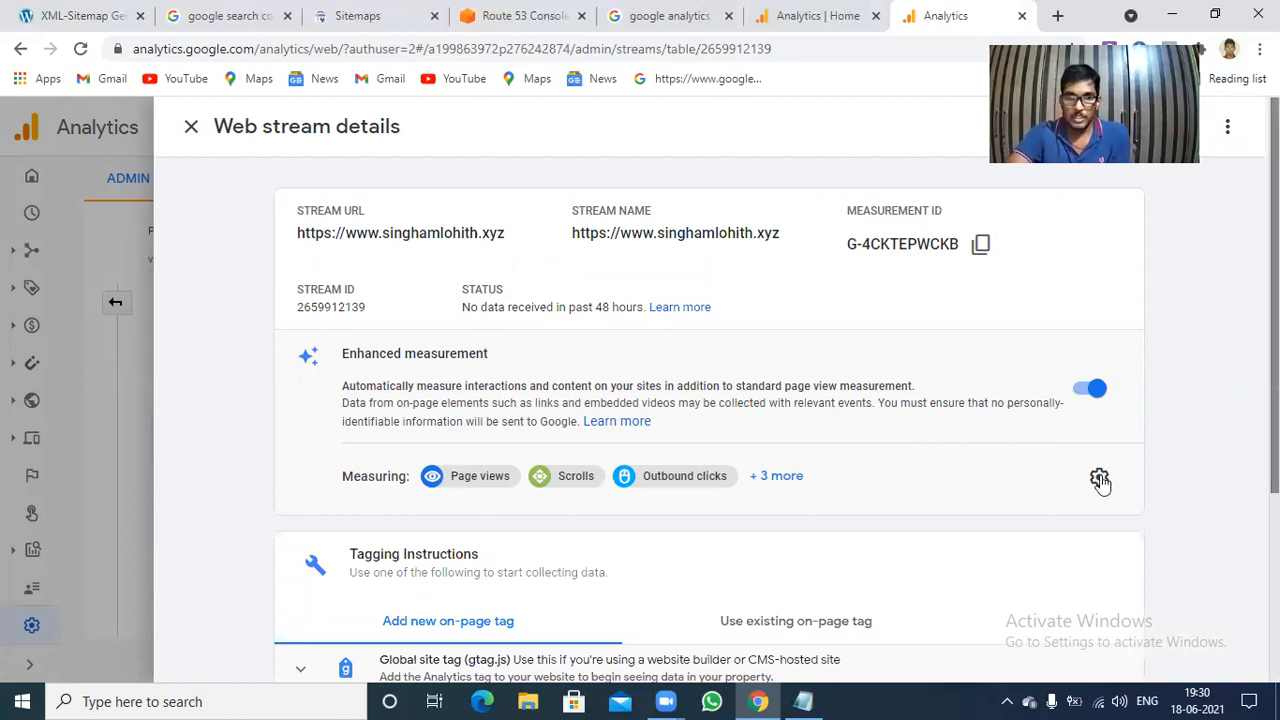
{"action": "scroll", "coordinate": [1100, 477], "scroll_direction": "down", "scroll_amount": 3}
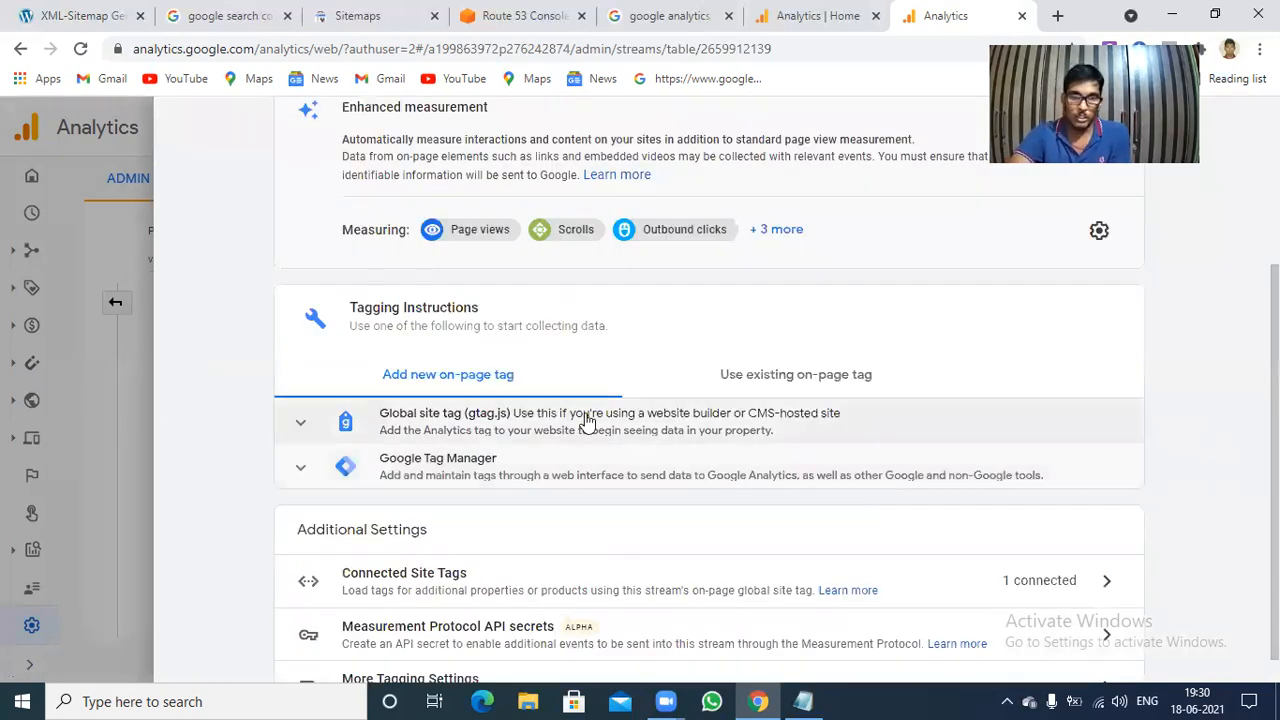
{"action": "left_click", "coordinate": [588, 421]}
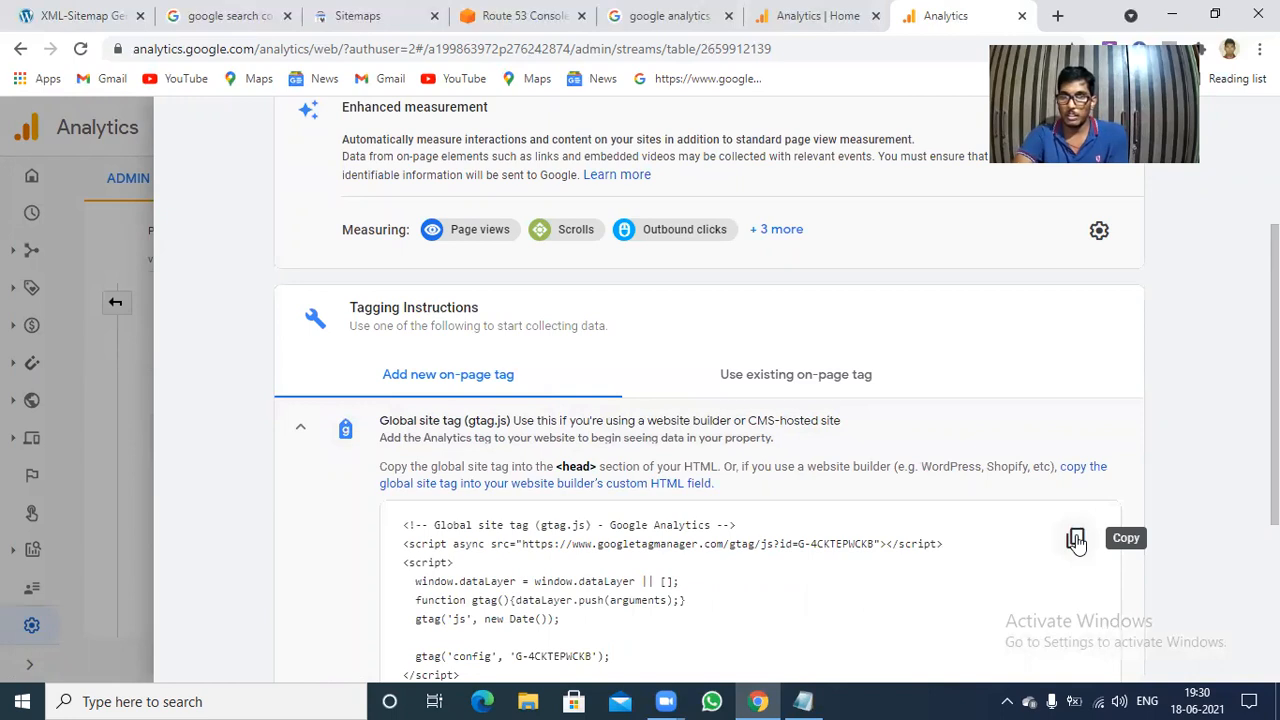
{"action": "left_click", "coordinate": [1076, 541]}
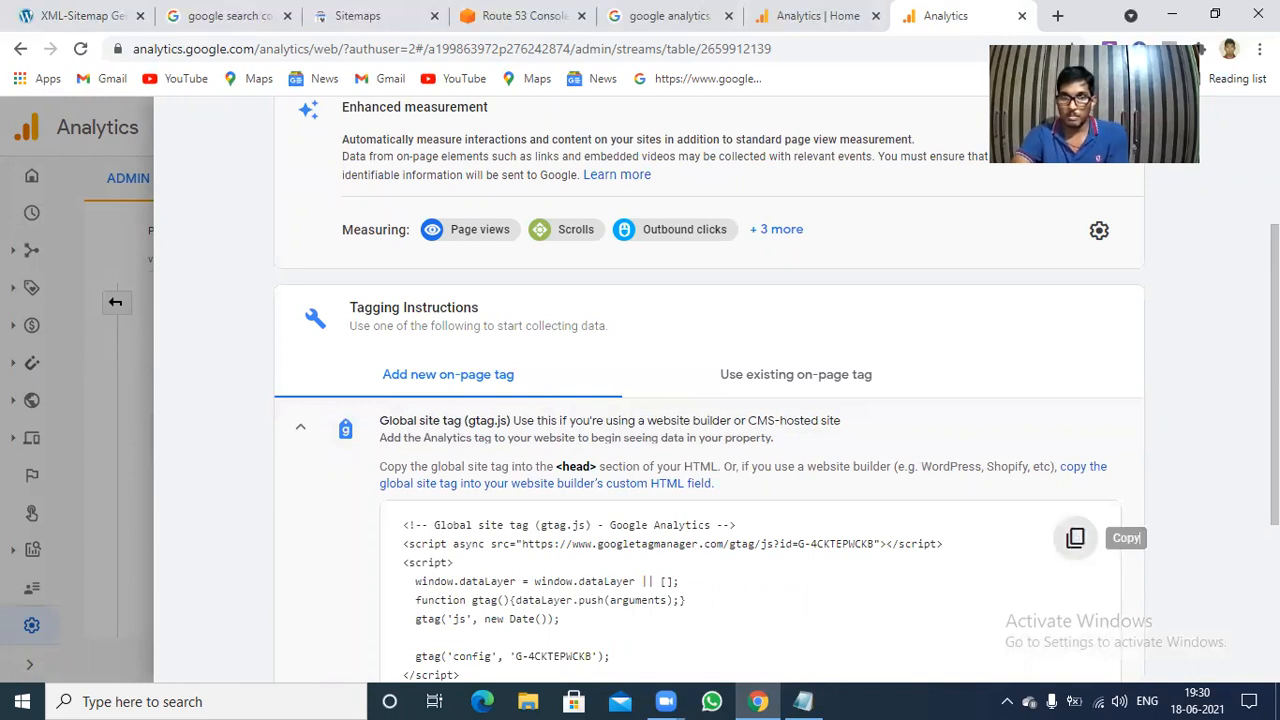
{"action": "scroll", "coordinate": [709, 400], "scroll_direction": "down", "scroll_amount": 1}
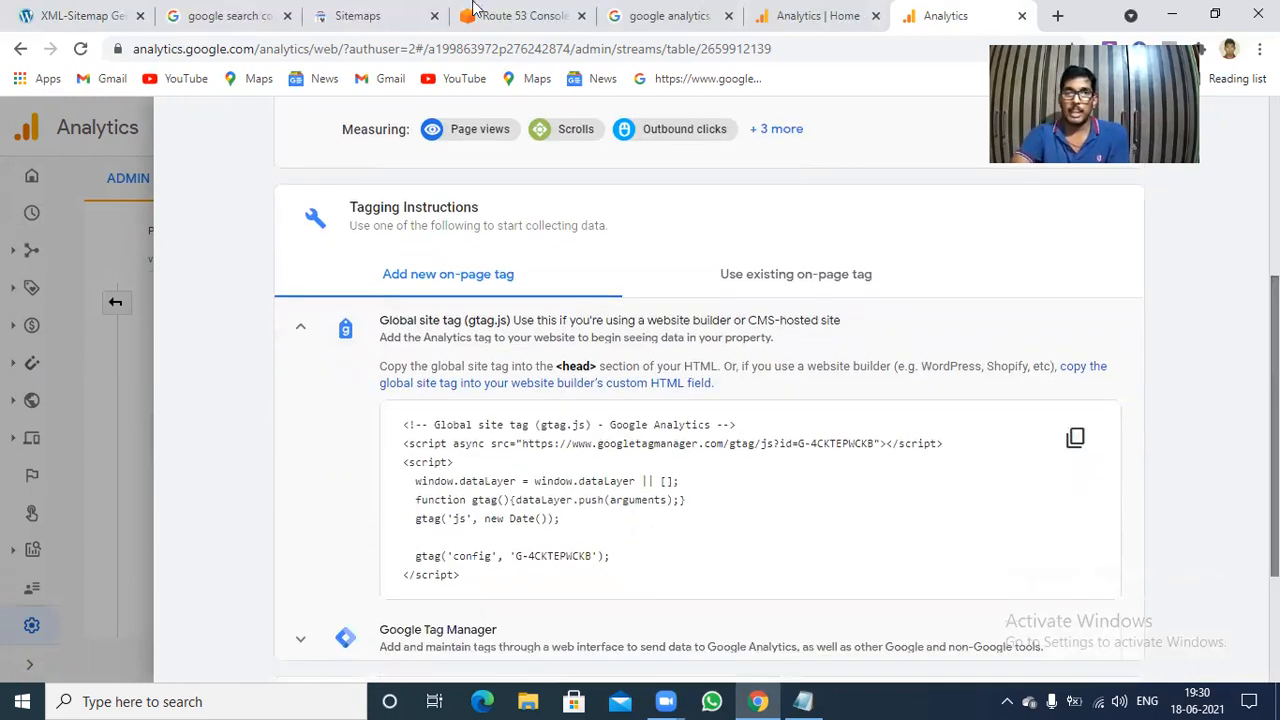
Return to the site's WordPress admin page and open the Theme Editor.
{"action": "left_click", "coordinate": [78, 16]}
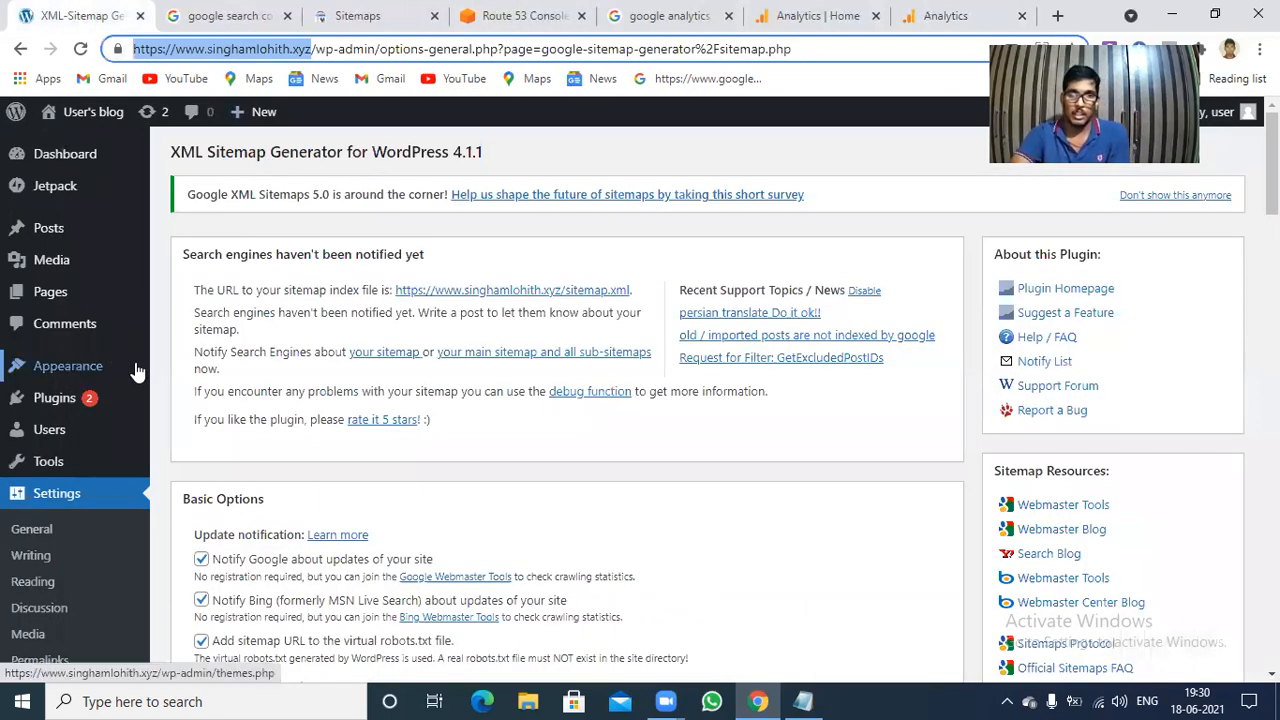
{"action": "mouse_move", "coordinate": [137, 371]}
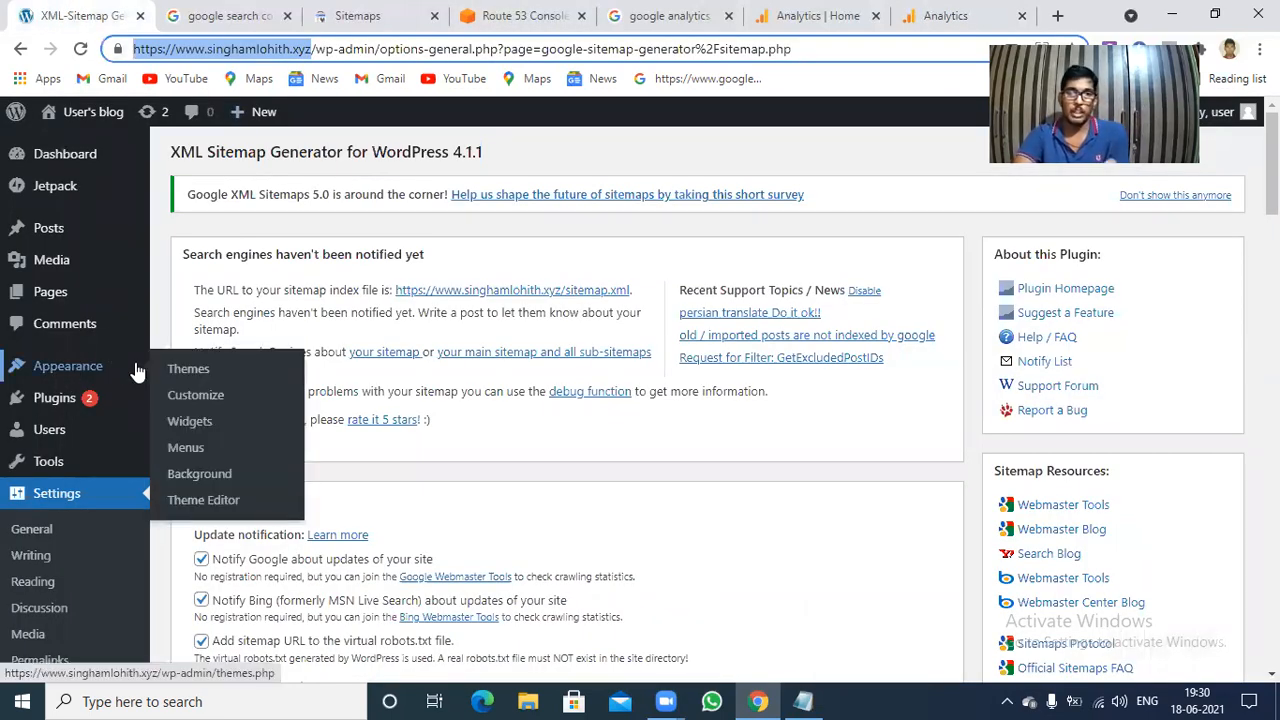
{"action": "left_click", "coordinate": [192, 505]}
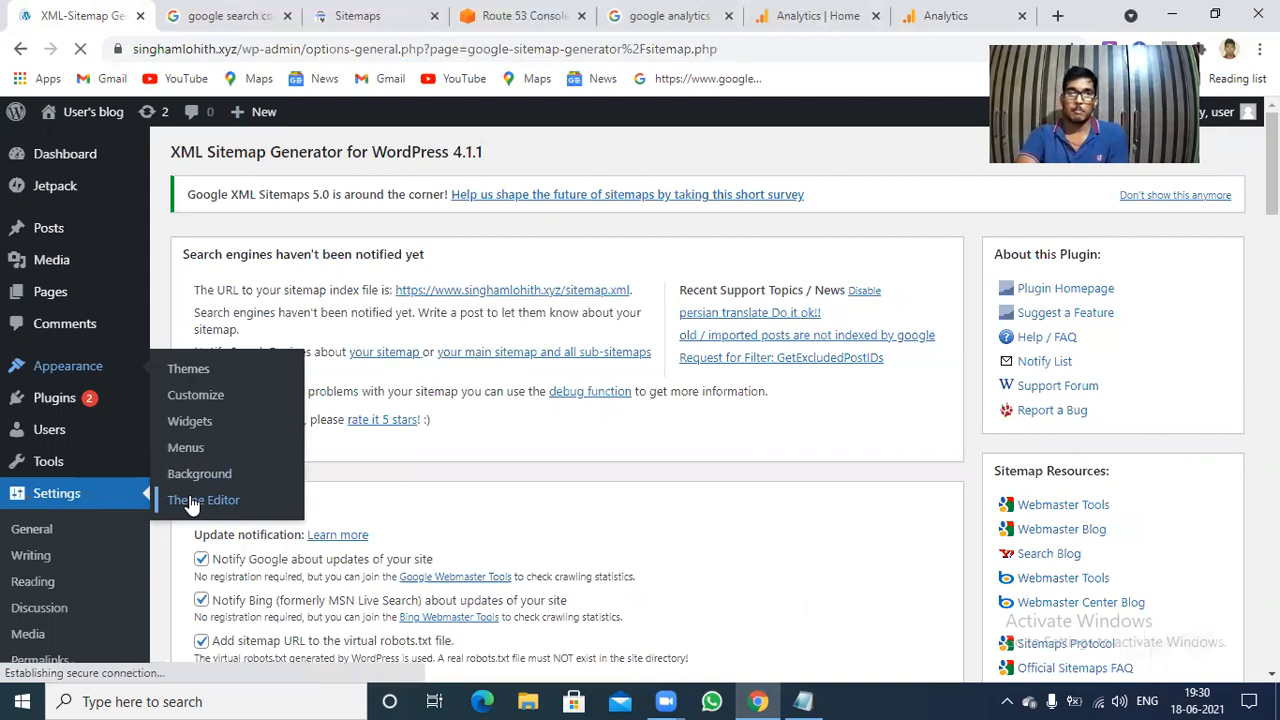
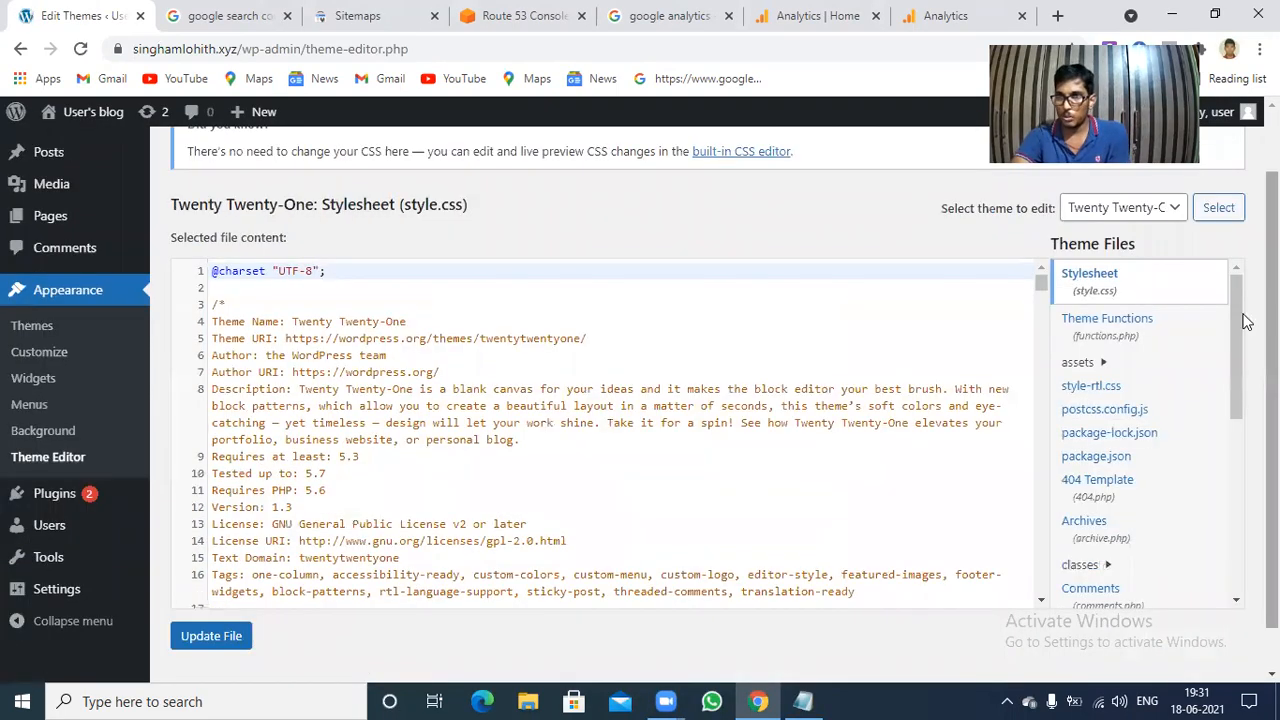
Open the Theme Header file (header.php) of the Twenty Twenty-One theme for editing.
{"action": "scroll", "coordinate": [1247, 322], "scroll_direction": "down", "scroll_amount": 1}
{"action": "scroll", "coordinate": [1240, 364], "scroll_direction": "down", "scroll_amount": 2}
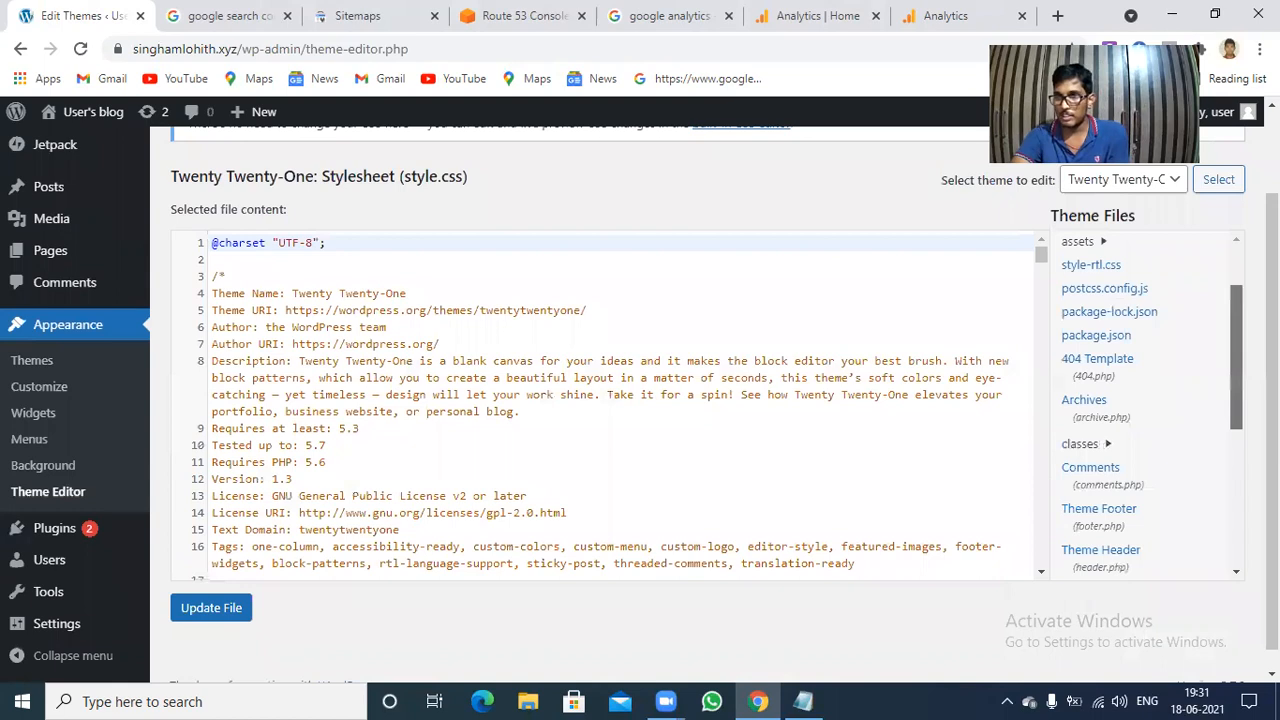
{"action": "scroll", "coordinate": [1148, 405], "scroll_direction": "down", "scroll_amount": 1}
{"action": "scroll", "coordinate": [1148, 405], "scroll_direction": "down", "scroll_amount": 2}
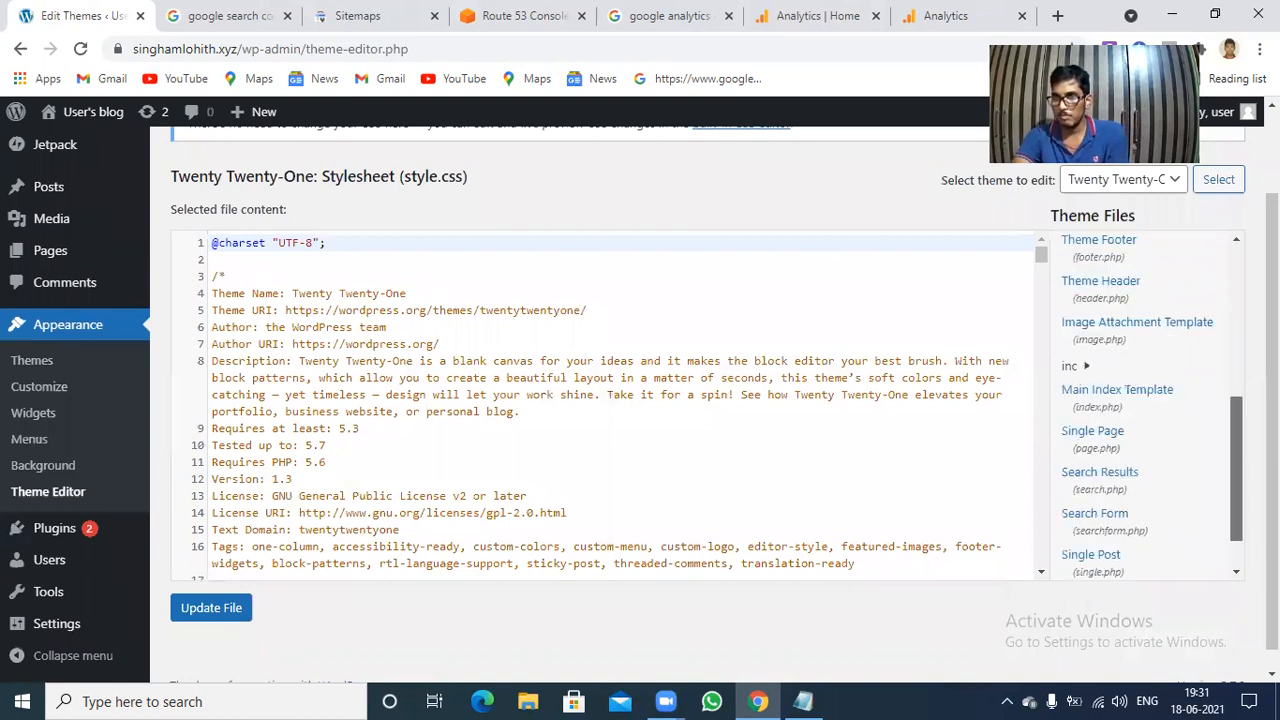
{"action": "scroll", "coordinate": [1148, 405], "scroll_direction": "down", "scroll_amount": 1}
{"action": "scroll", "coordinate": [1148, 405], "scroll_direction": "down", "scroll_amount": 1}
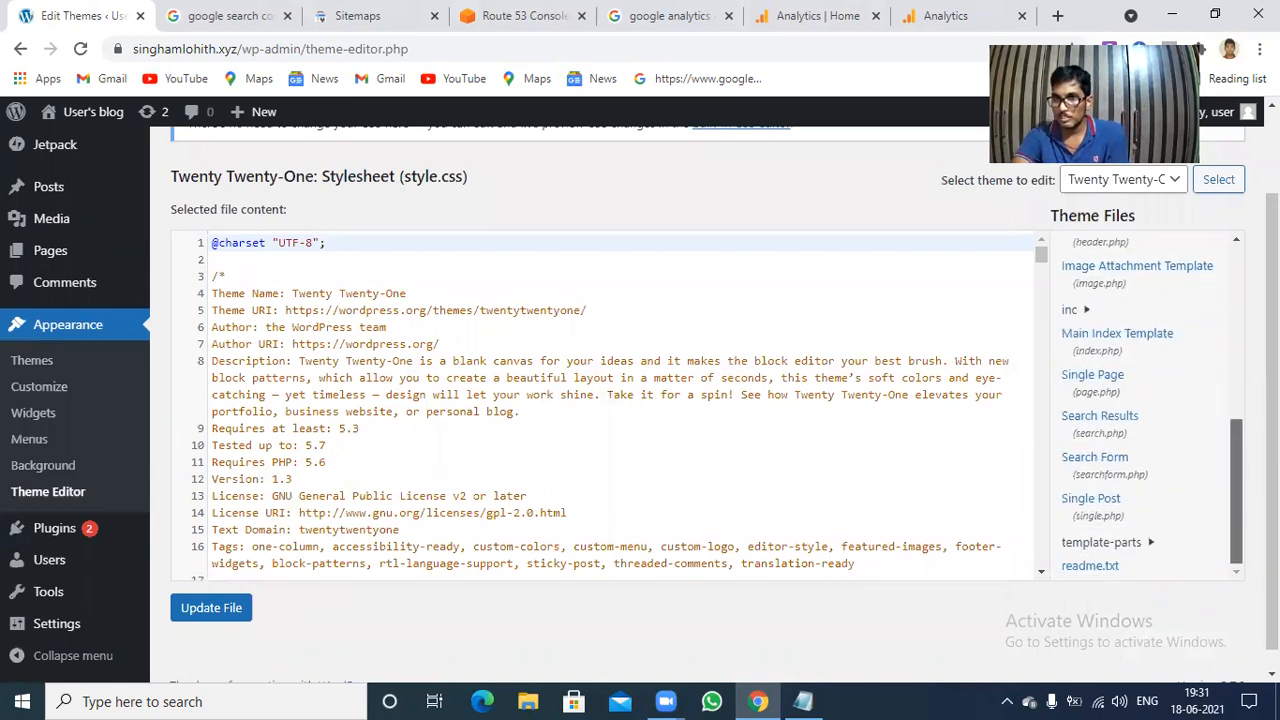
{"action": "scroll", "coordinate": [1148, 405], "scroll_direction": "up", "scroll_amount": 1}
{"action": "scroll", "coordinate": [1243, 409], "scroll_direction": "up", "scroll_amount": 1}
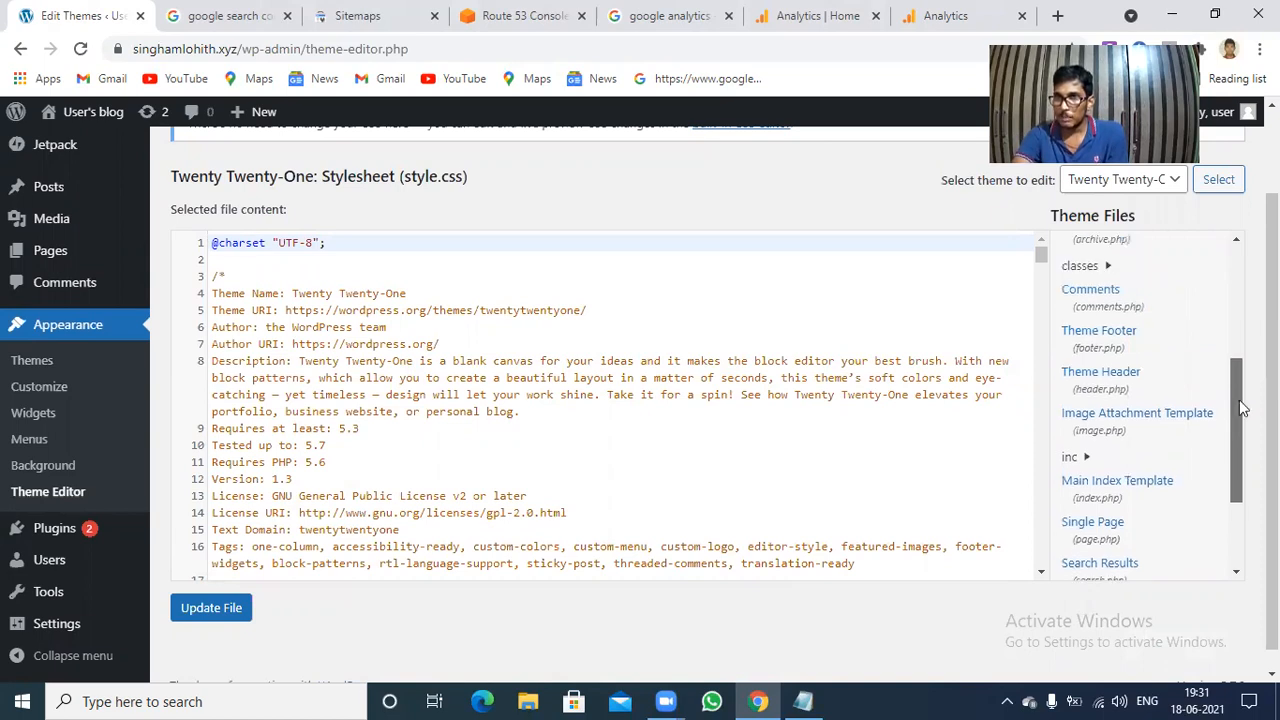
{"action": "left_click", "coordinate": [1113, 397]}
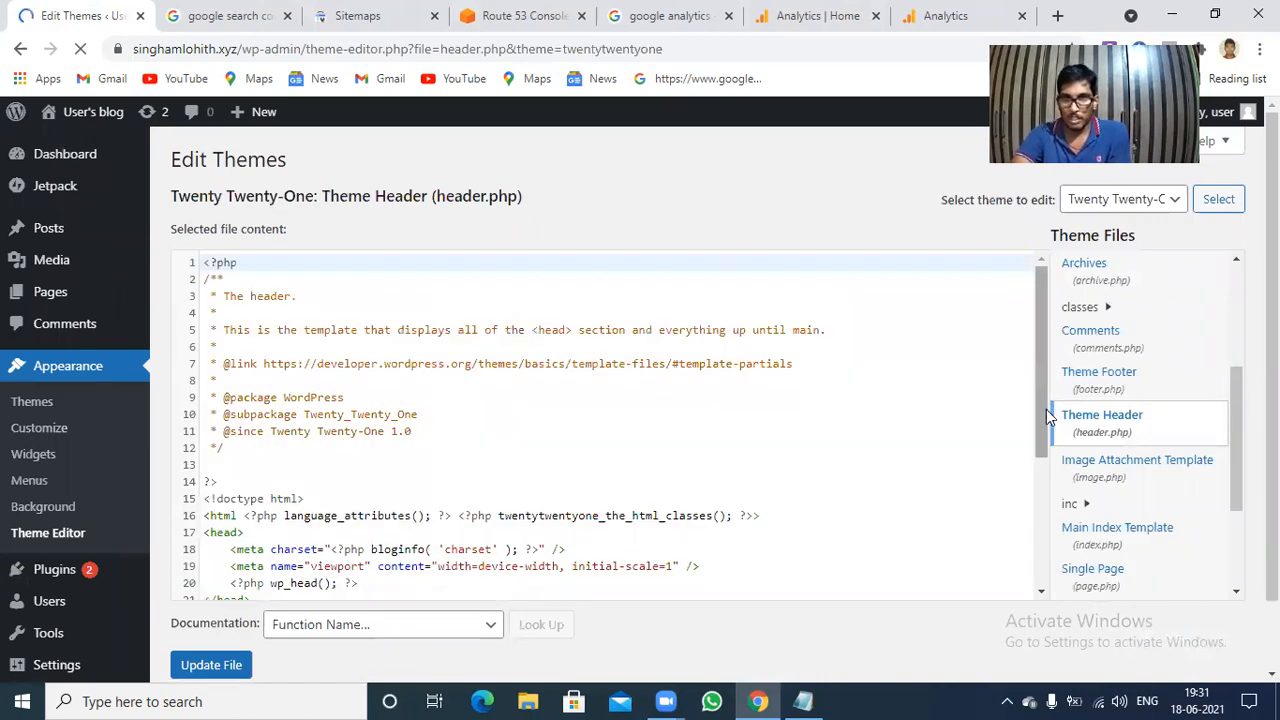
Paste the copied Google Analytics global site tag on a new line directly below the opening <head> tag in header.php.
{"action": "scroll", "coordinate": [1046, 409], "scroll_direction": "down", "scroll_amount": 1}
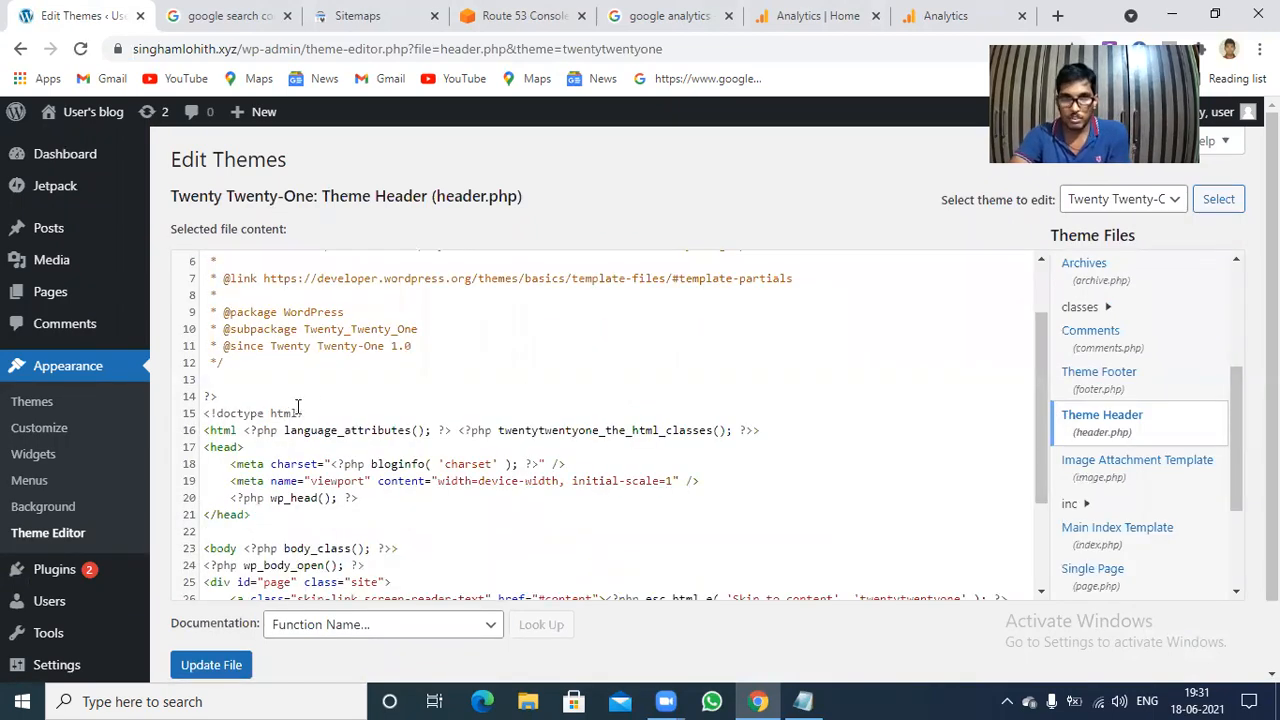
{"action": "left_click", "coordinate": [255, 443]}
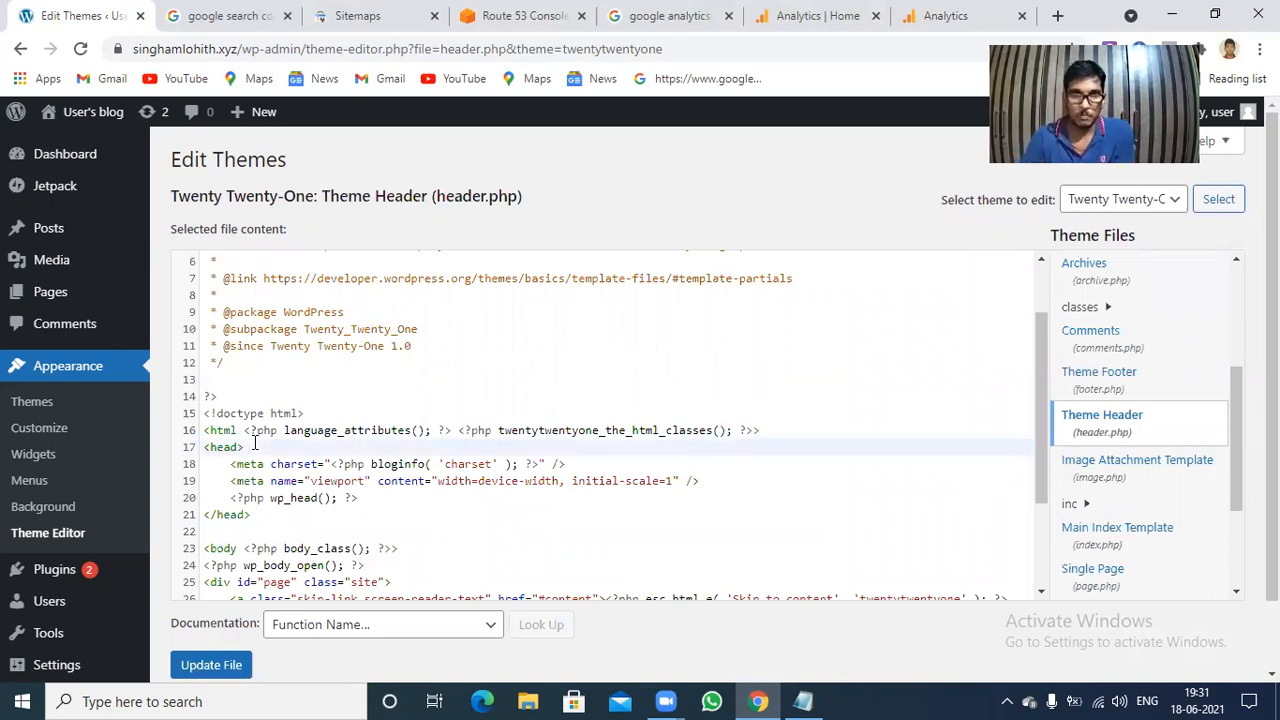
{"action": "key", "text": "Return"}
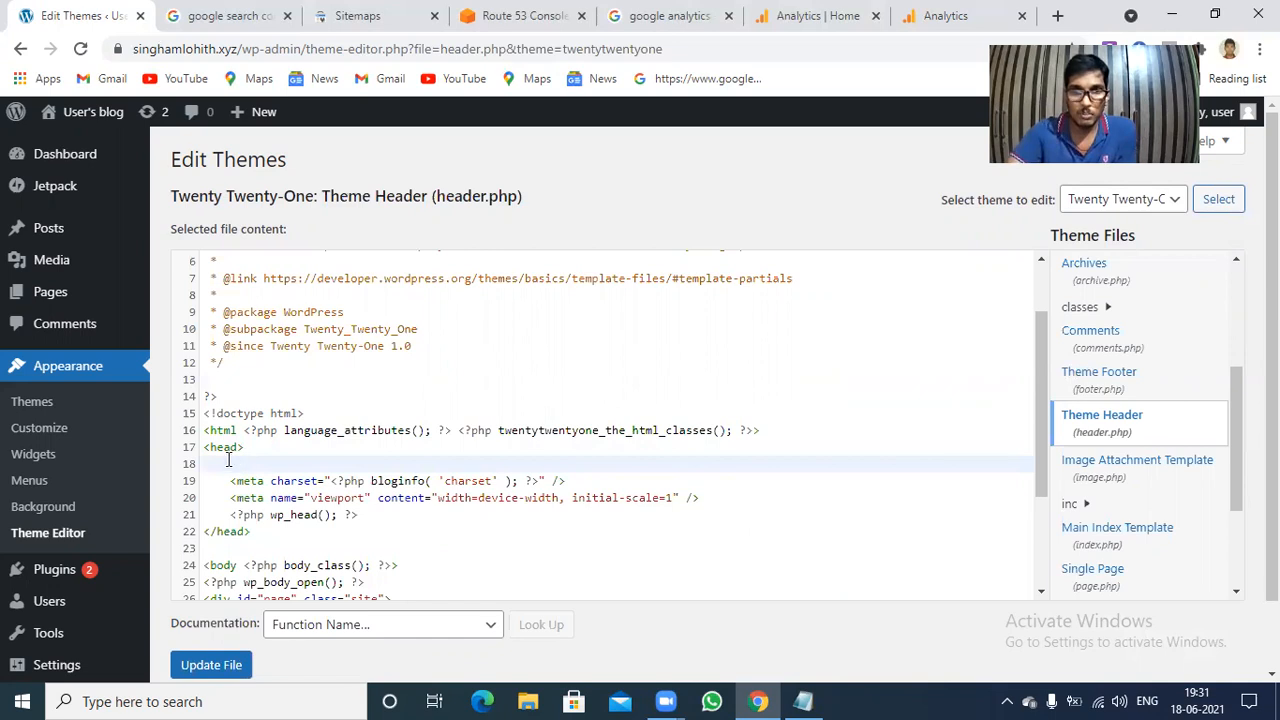
{"action": "right_click", "coordinate": [230, 458]}
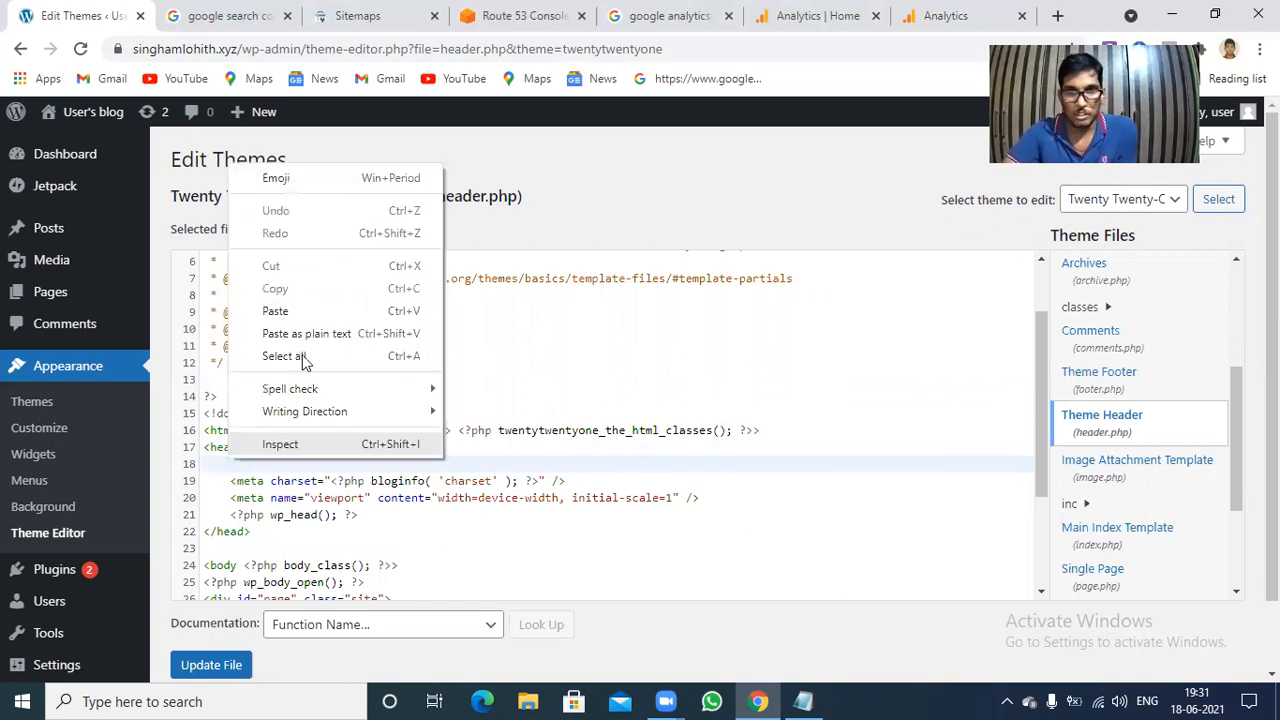
{"action": "left_click", "coordinate": [303, 311]}
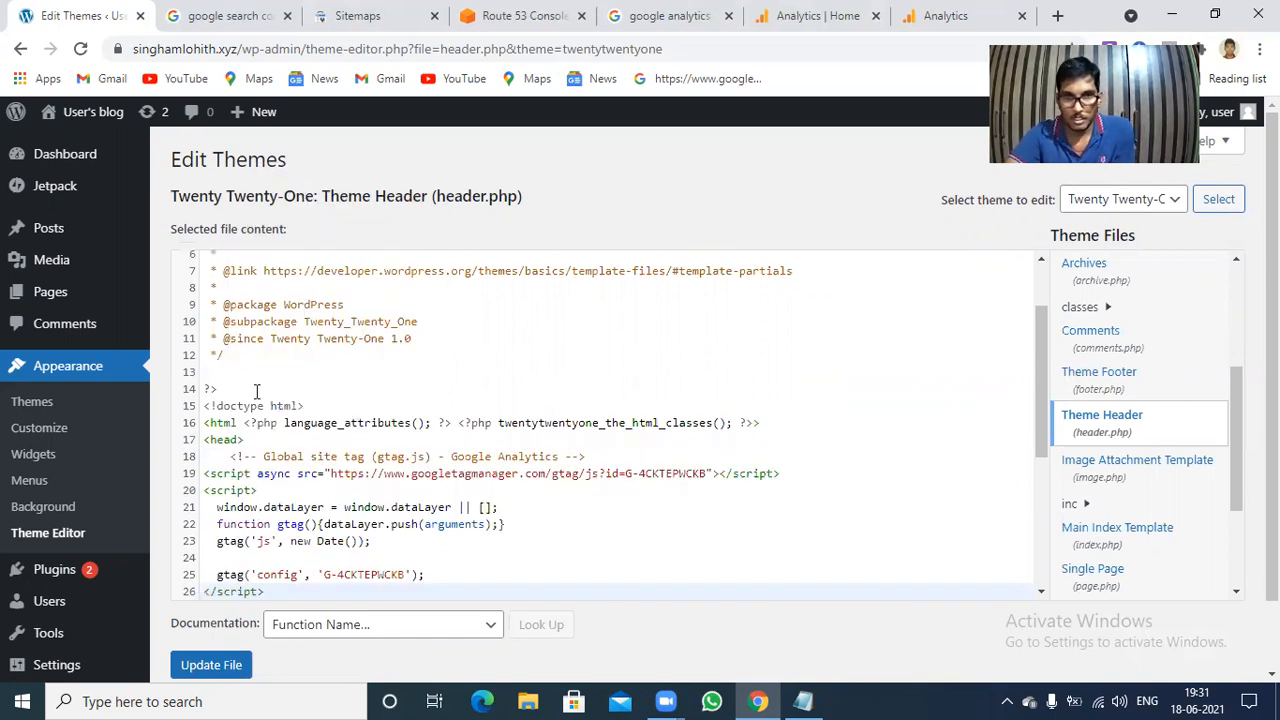
Remove the indentation before the pasted tag's comment line and update the header.php file.
{"action": "left_click", "coordinate": [224, 456]}
{"action": "key", "text": "BackSpace"}
{"action": "left_click", "coordinate": [211, 666]}
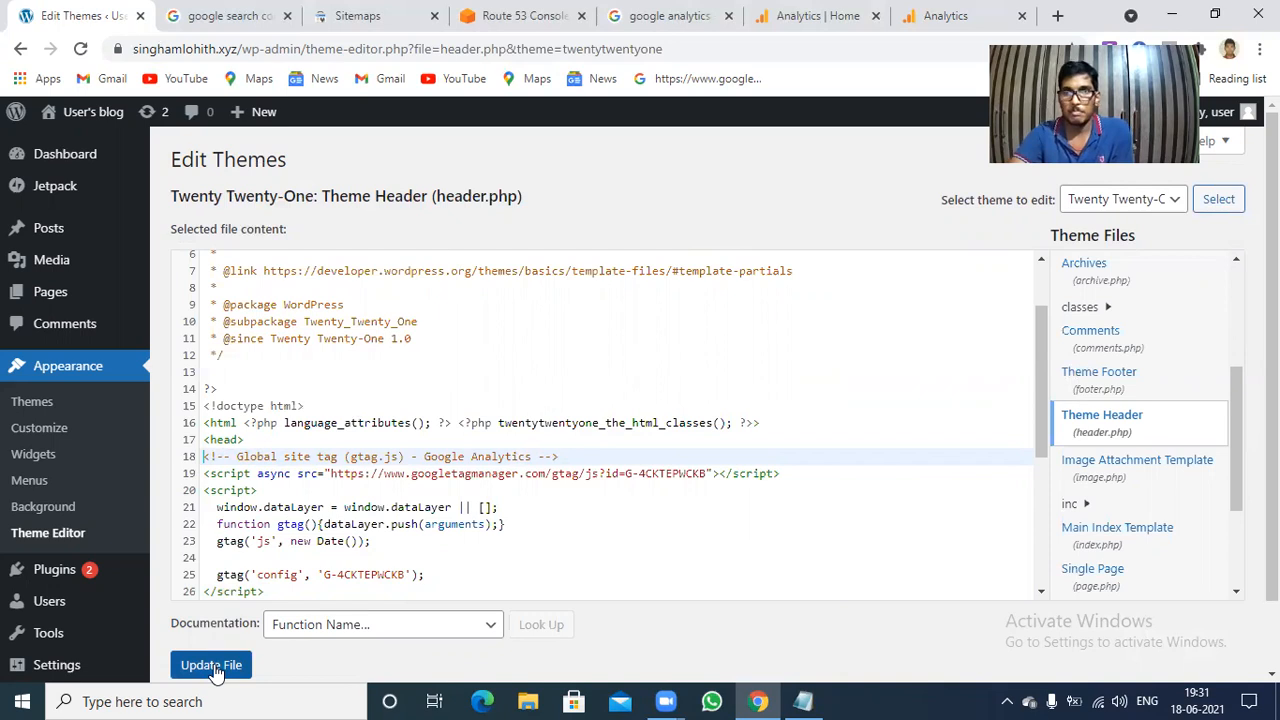
{"action": "left_click", "coordinate": [214, 667]}
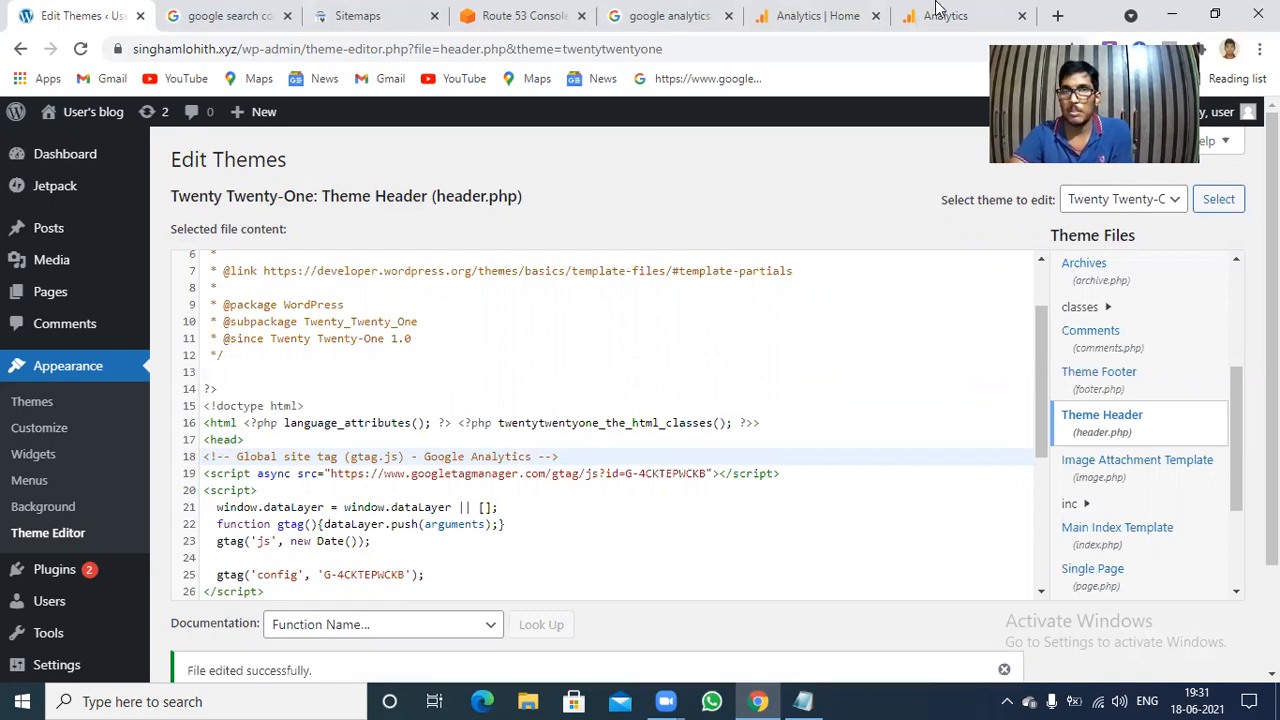
Return to Google Analytics, review the web stream details and tagging instructions, and close the details.
{"action": "left_click", "coordinate": [941, 10]}
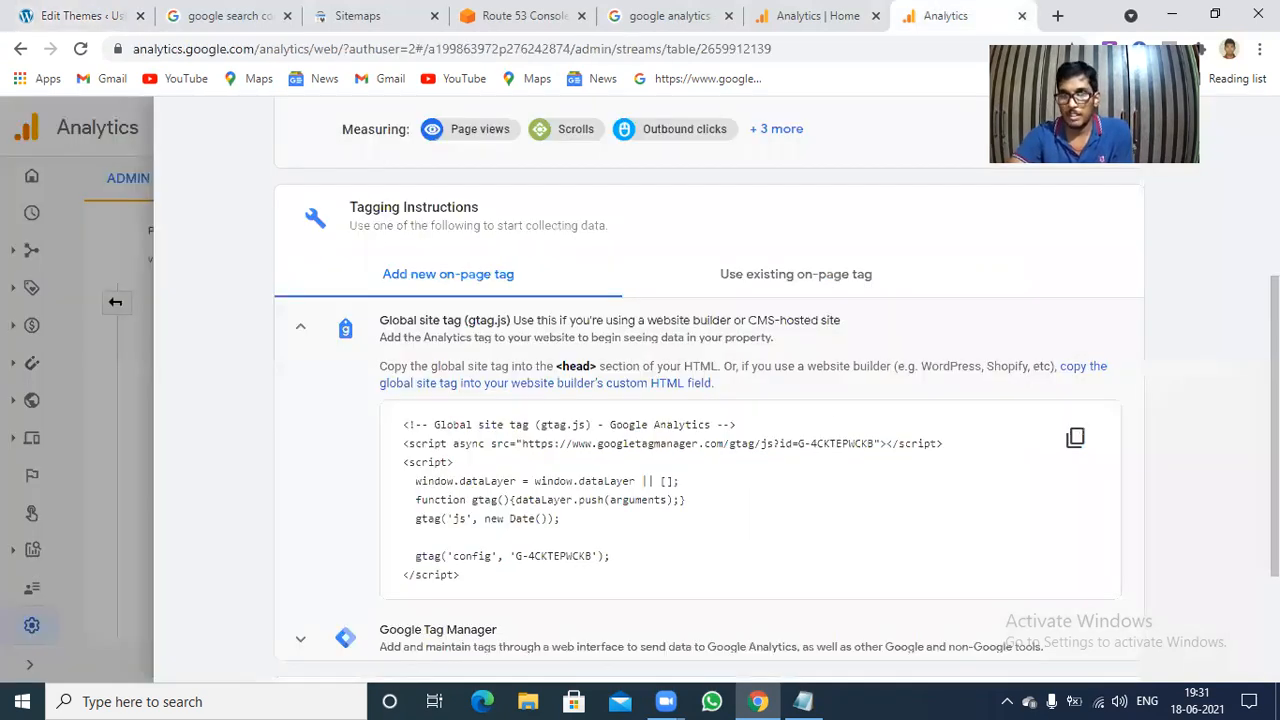
{"action": "scroll", "coordinate": [709, 400], "scroll_direction": "down", "scroll_amount": 2}
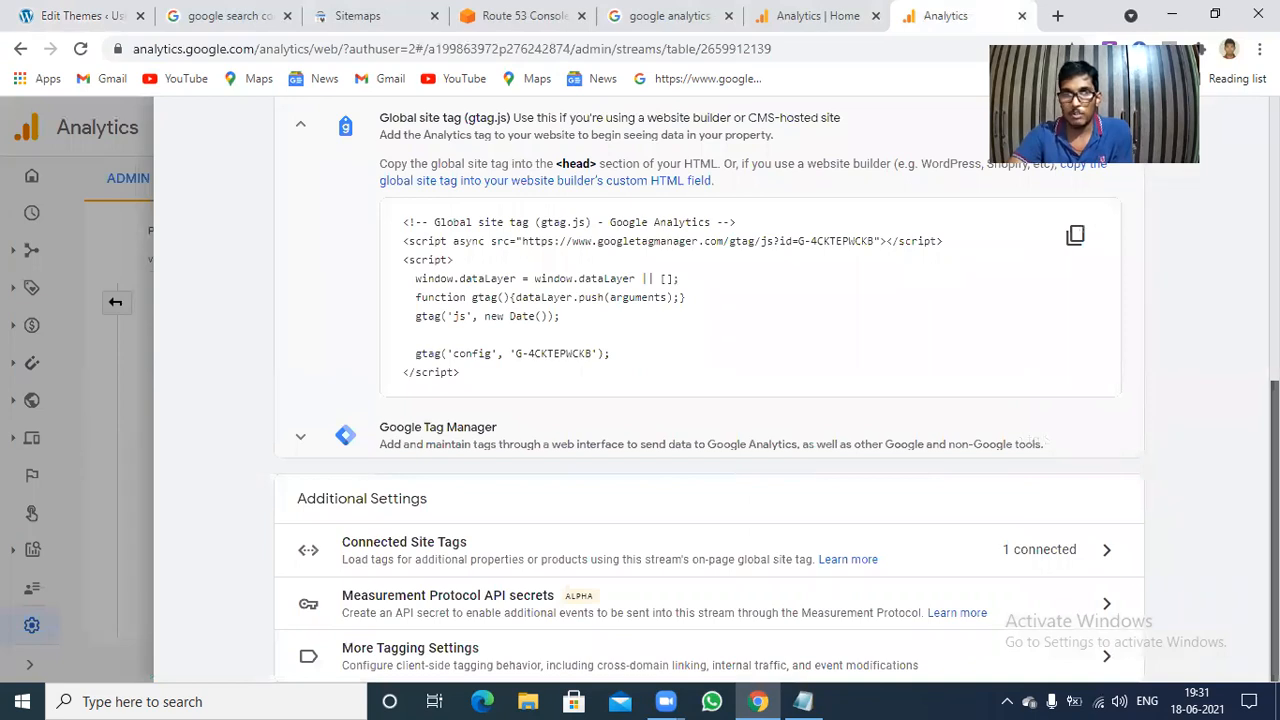
{"action": "scroll", "coordinate": [709, 400], "scroll_direction": "up", "scroll_amount": 2}
{"action": "scroll", "coordinate": [709, 400], "scroll_direction": "down", "scroll_amount": 2}
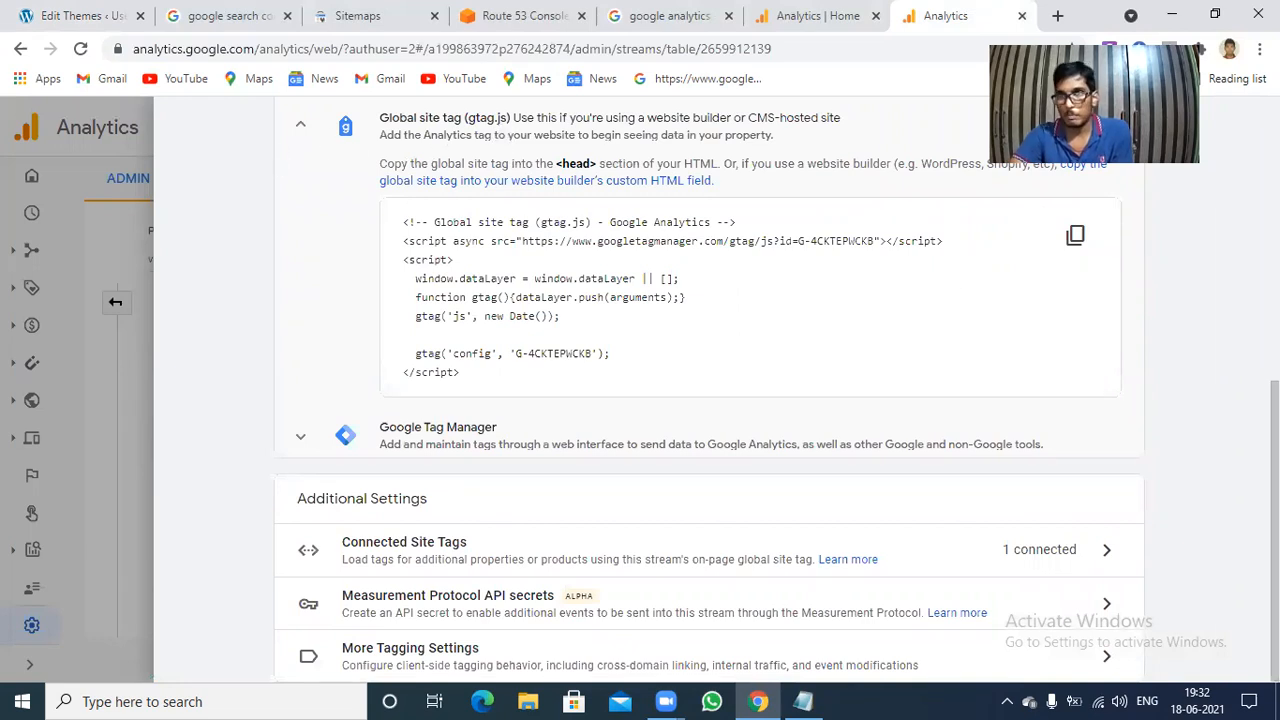
{"action": "scroll", "coordinate": [709, 390], "scroll_direction": "up", "scroll_amount": 5}
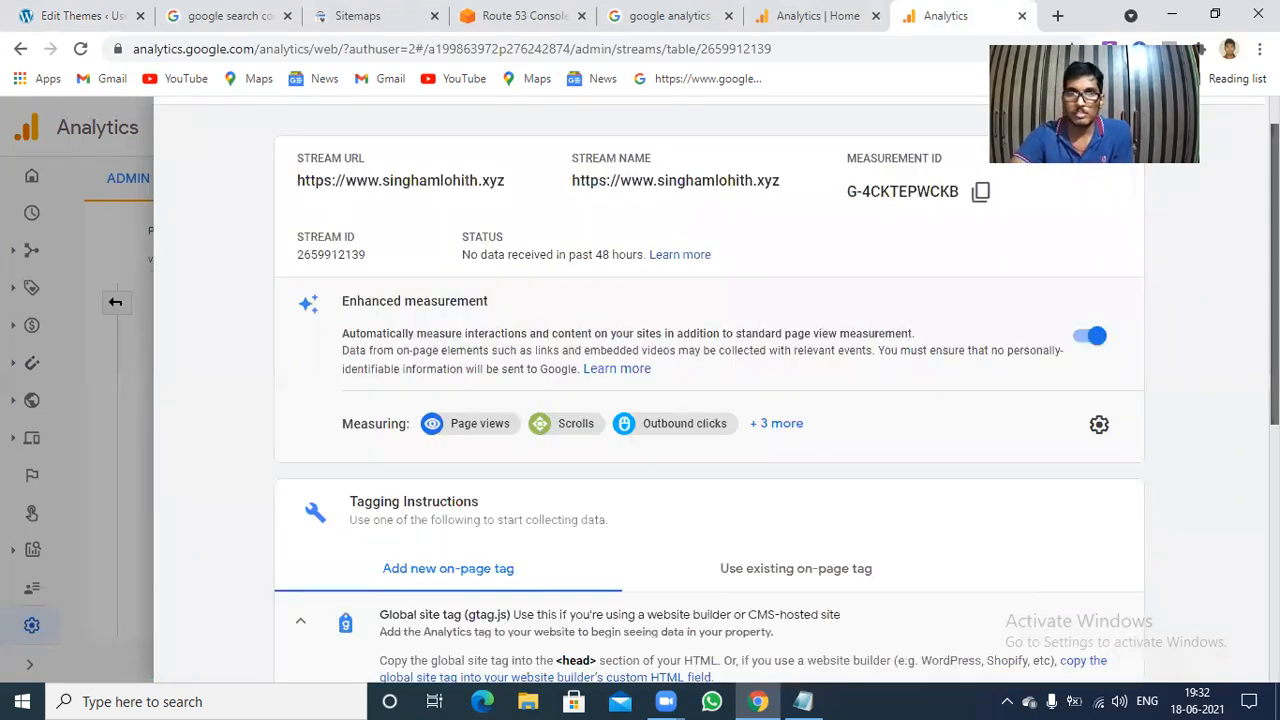
{"action": "scroll", "coordinate": [709, 390], "scroll_direction": "up", "scroll_amount": 1}
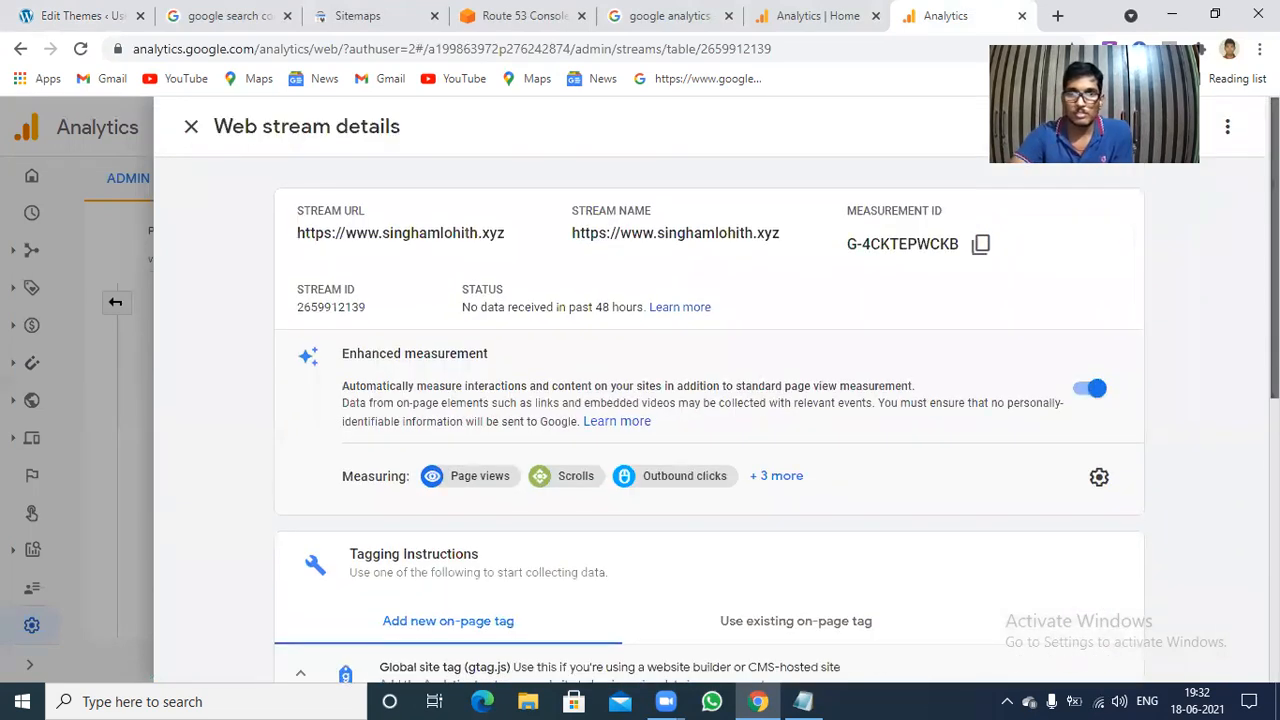
{"action": "left_click", "coordinate": [191, 131]}
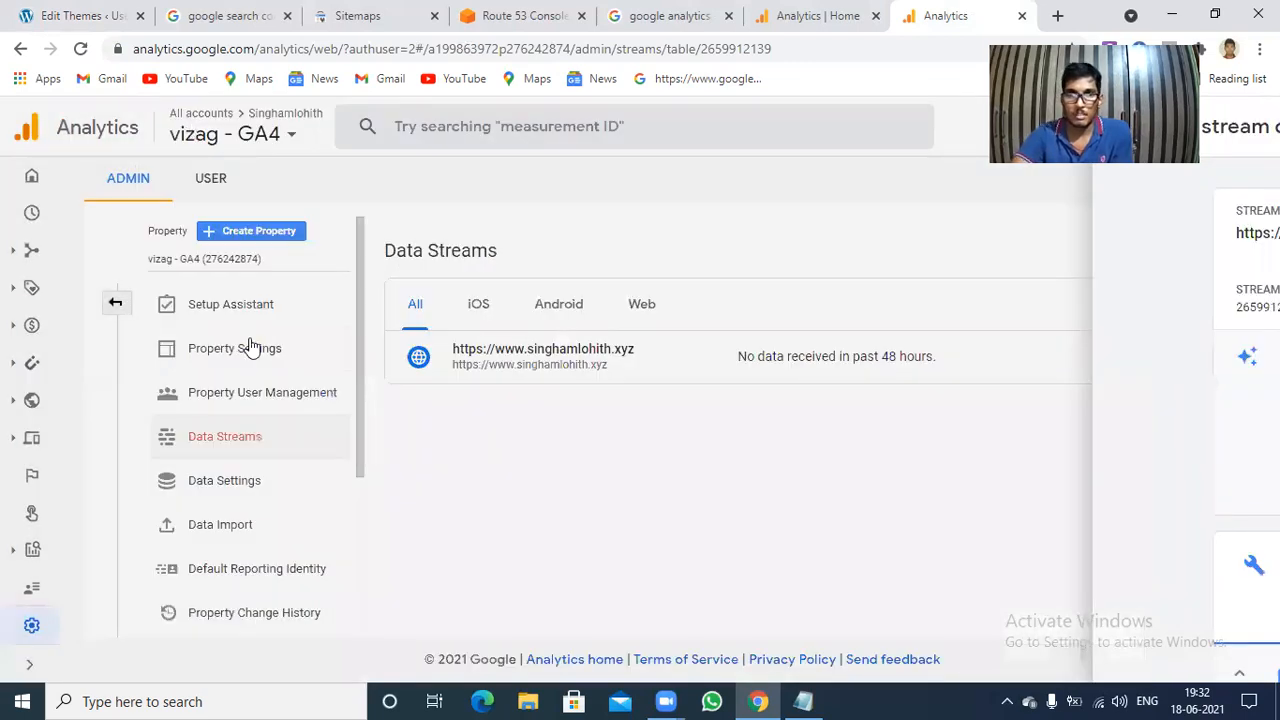
Reopen the site's web stream details, expand and review the Global site tag (gtag.js) instructions, and close the details.
{"action": "left_click", "coordinate": [847, 358]}
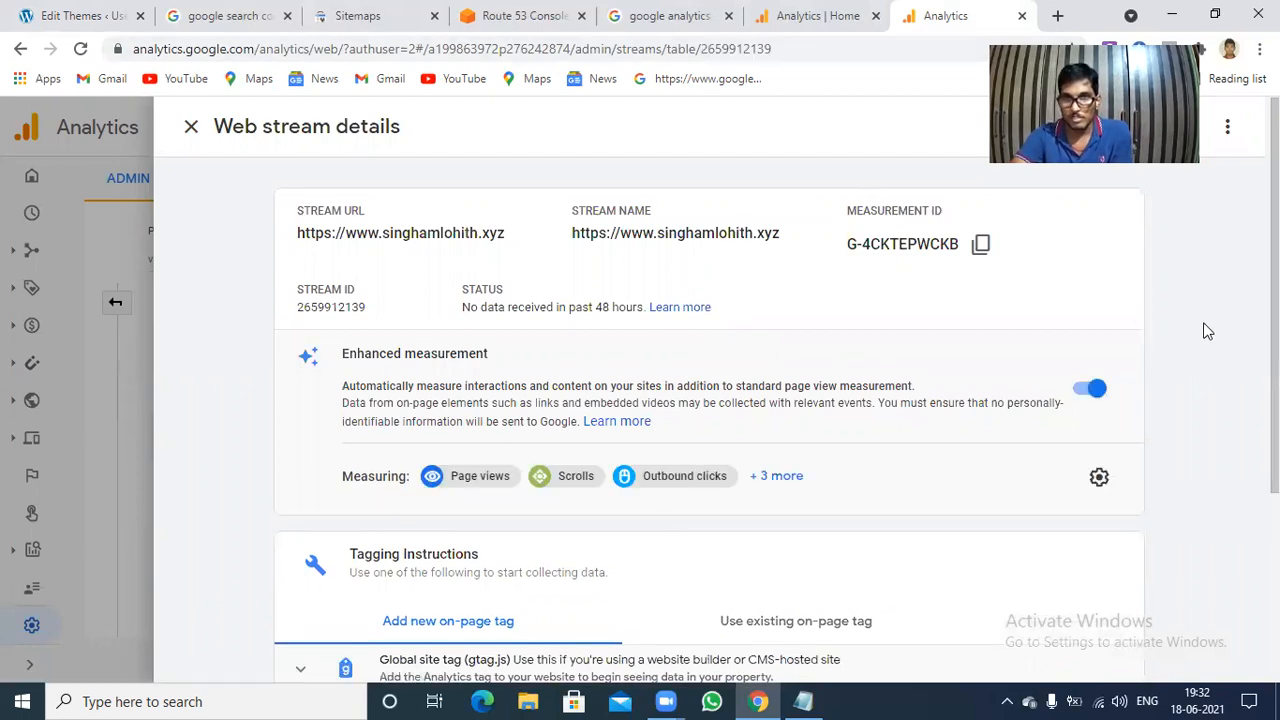
{"action": "scroll", "coordinate": [770, 450], "scroll_direction": "down", "scroll_amount": 3}
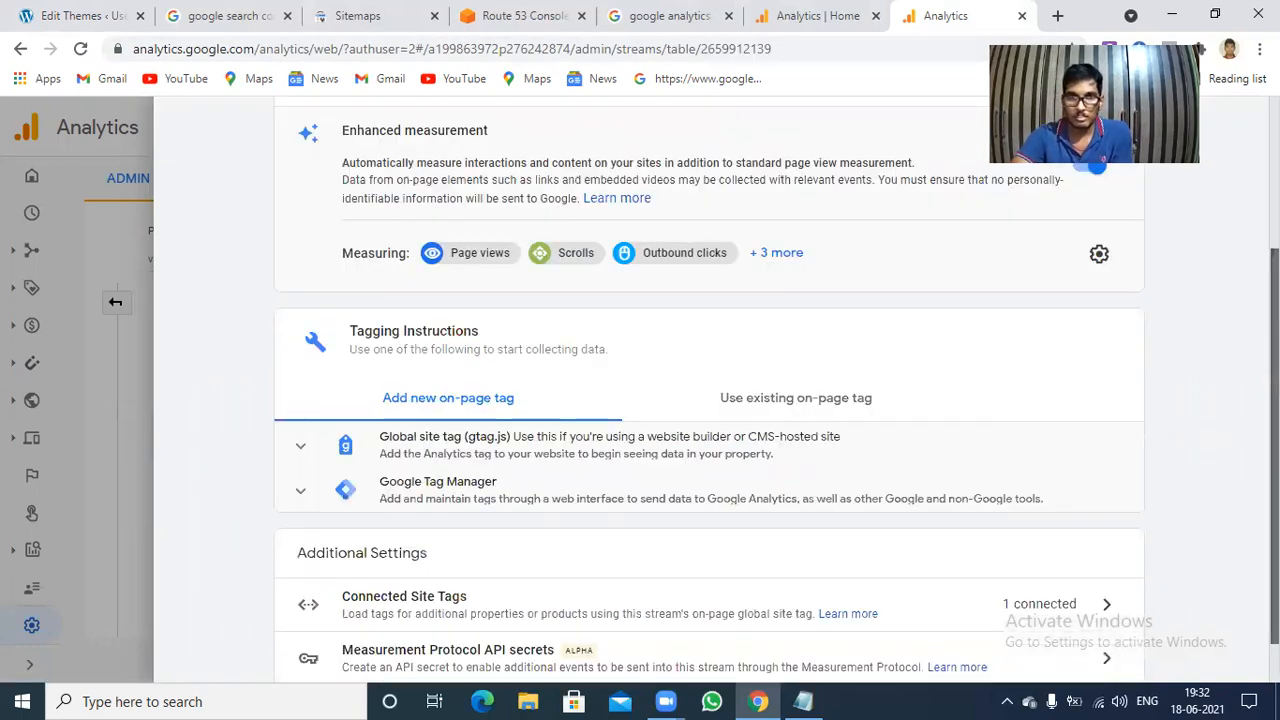
{"action": "left_click", "coordinate": [560, 455]}
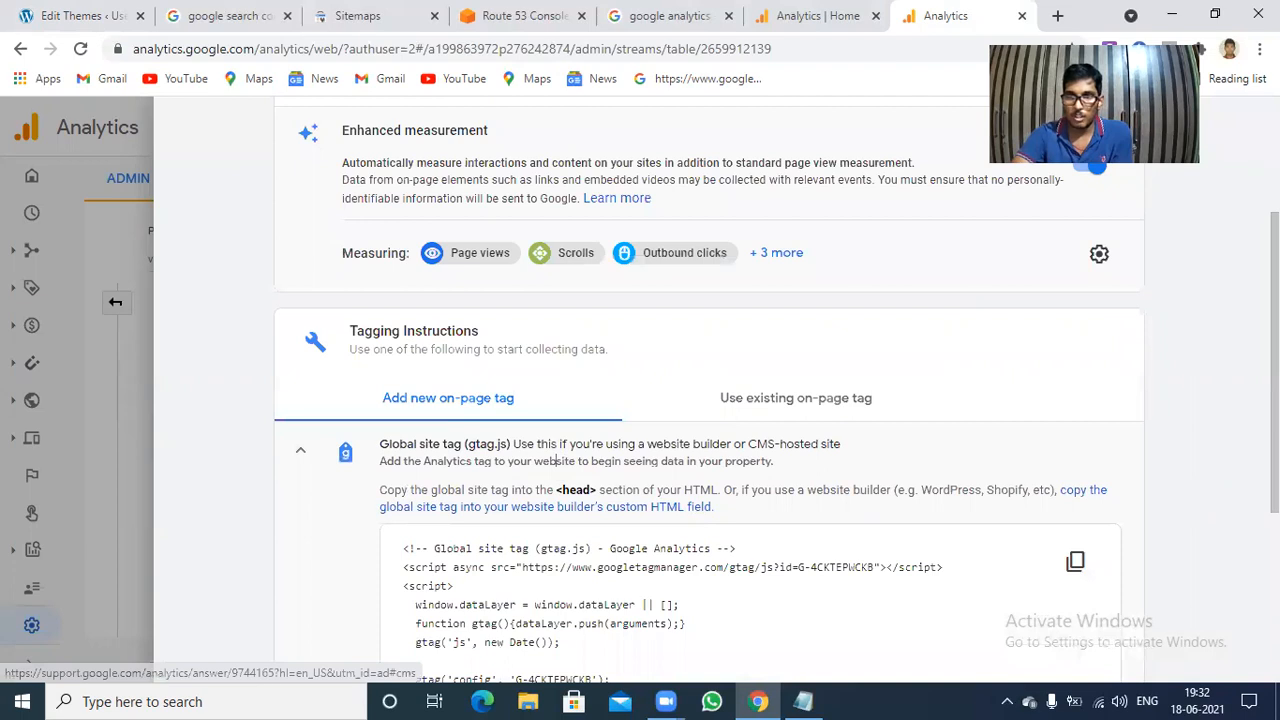
{"action": "scroll", "coordinate": [555, 461], "scroll_direction": "down", "scroll_amount": 1}
{"action": "scroll", "coordinate": [557, 373], "scroll_direction": "down", "scroll_amount": 1}
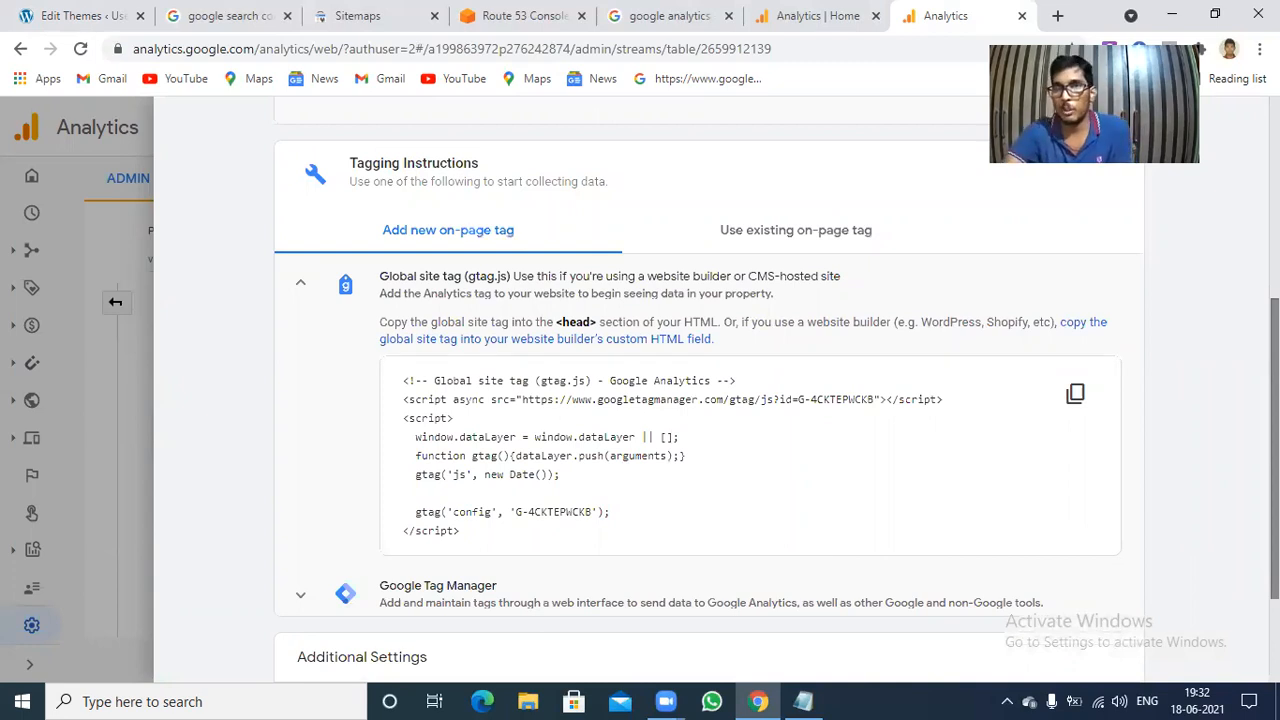
{"action": "scroll", "coordinate": [637, 165], "scroll_direction": "up", "scroll_amount": 3}
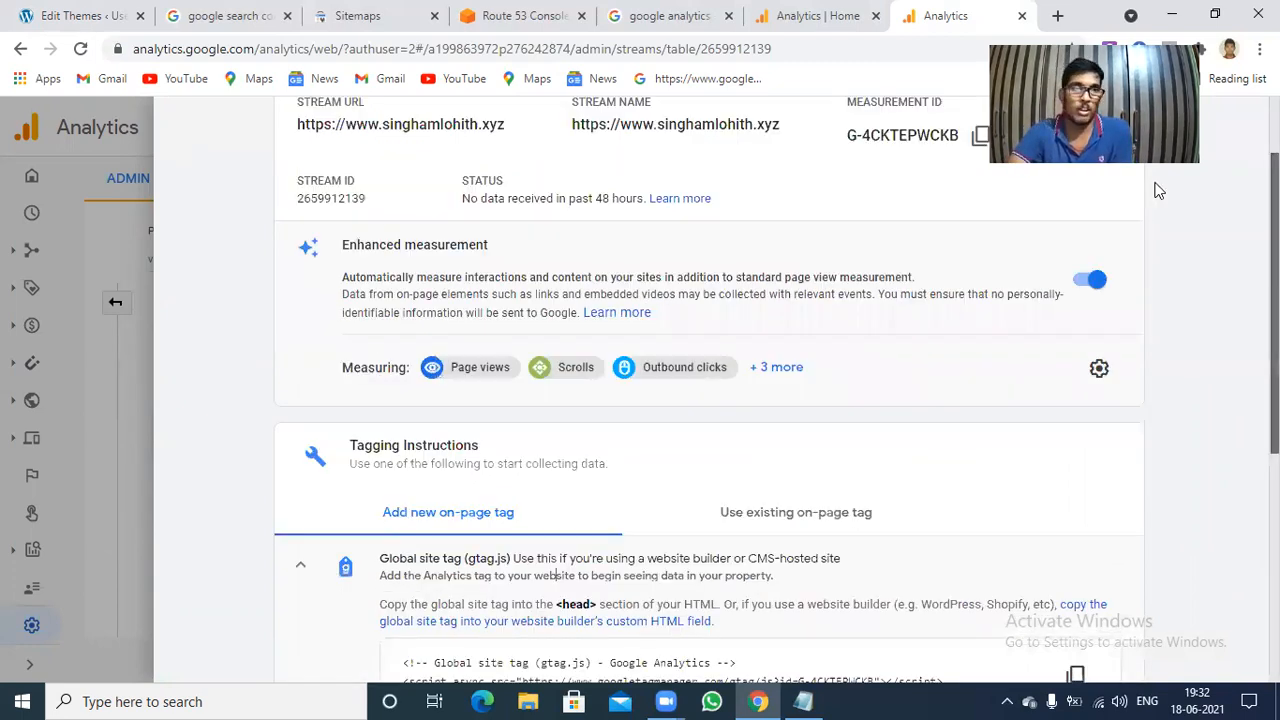
{"action": "scroll", "coordinate": [637, 165], "scroll_direction": "up", "scroll_amount": 1}
{"action": "left_click", "coordinate": [192, 125]}
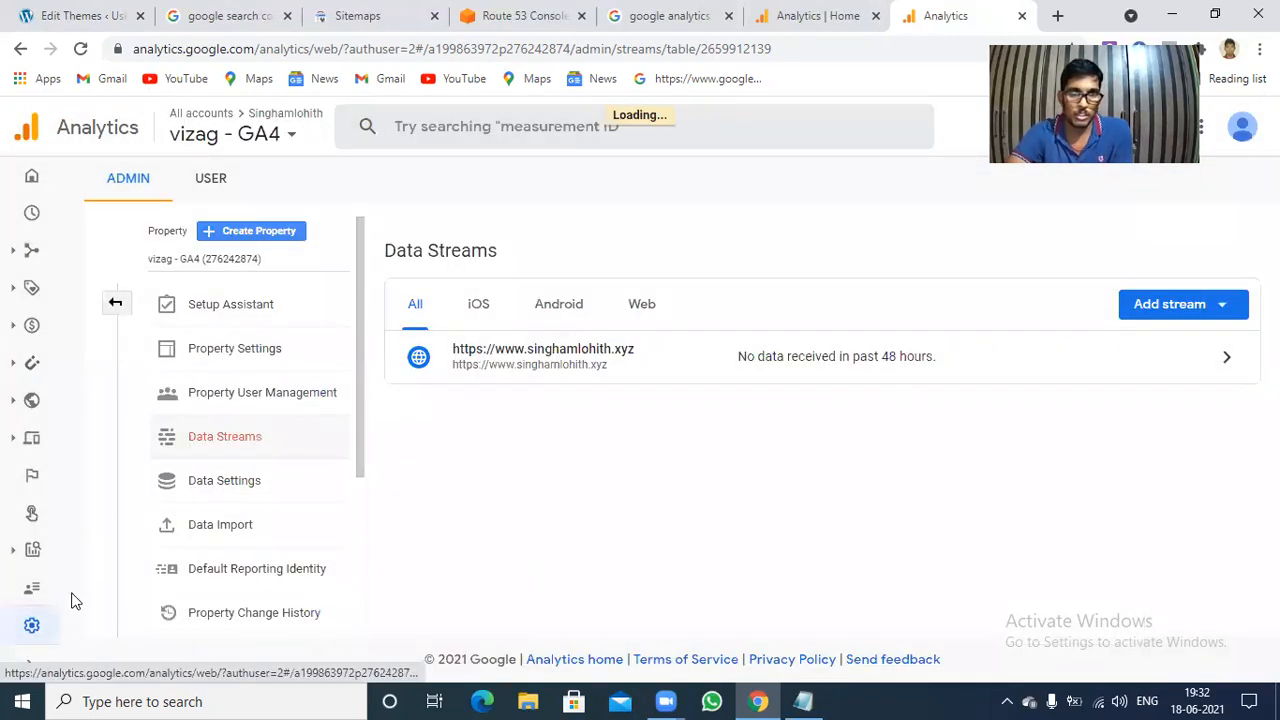
Start creating a new Google Analytics 4 property and name it Vizag.
{"action": "left_click", "coordinate": [259, 234]}
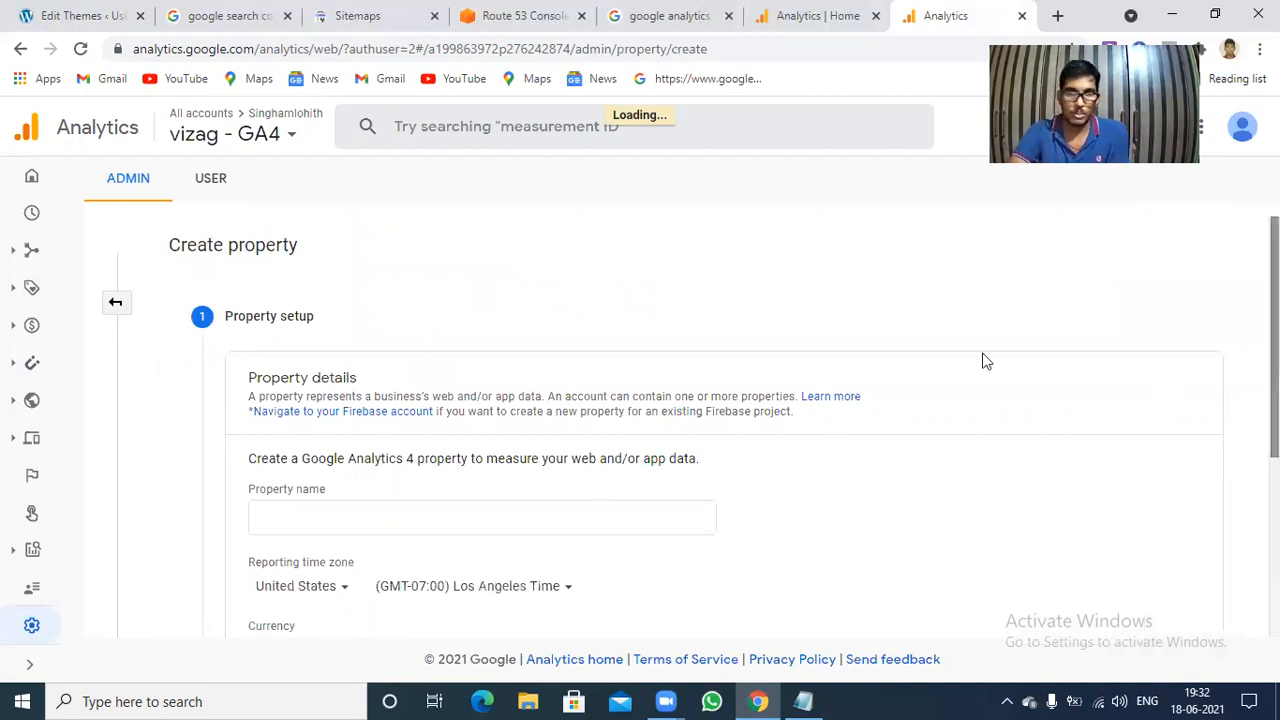
{"action": "scroll", "coordinate": [983, 360], "scroll_direction": "down", "scroll_amount": 3}
{"action": "left_click", "coordinate": [380, 245]}
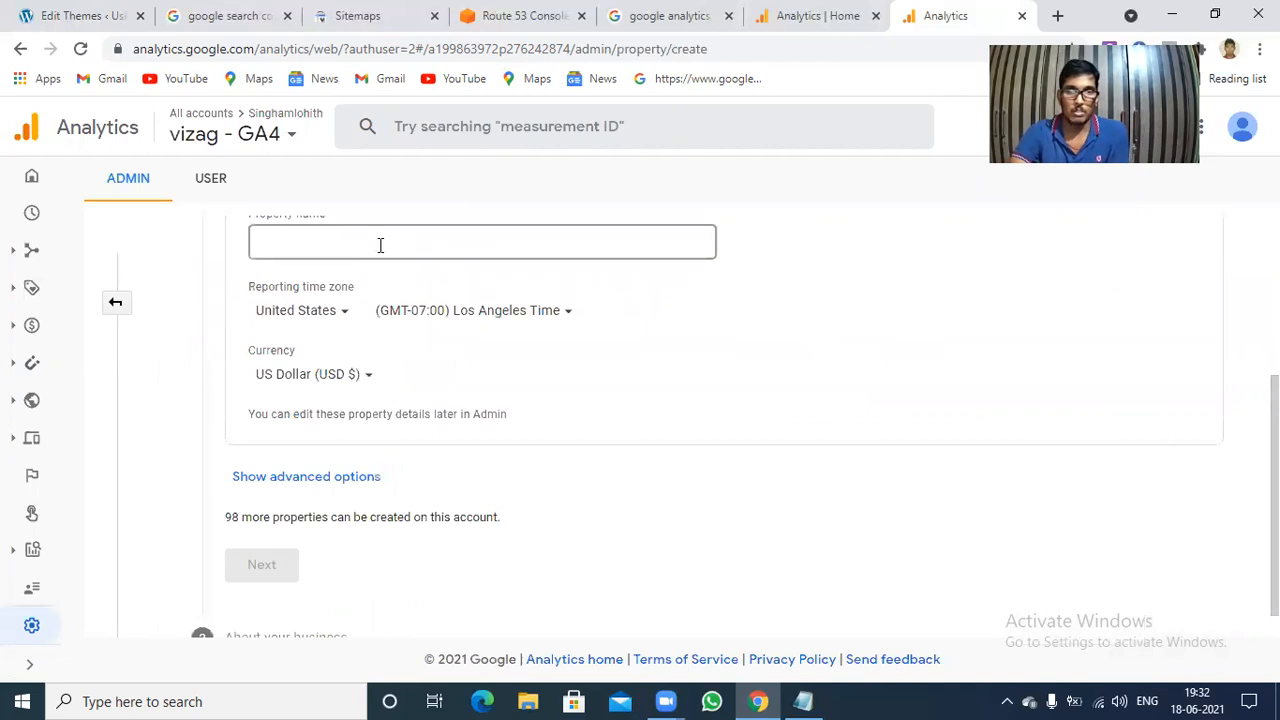
{"action": "type", "text": "V"}
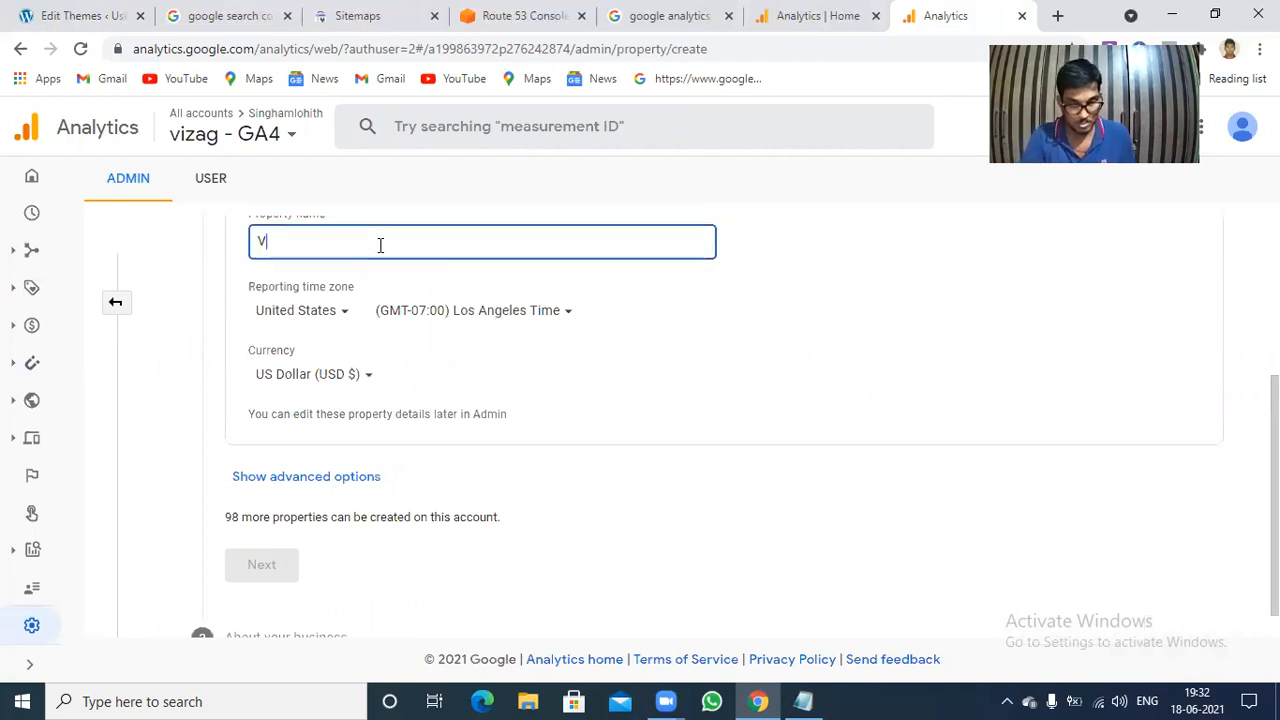
{"action": "type", "text": "izag"}
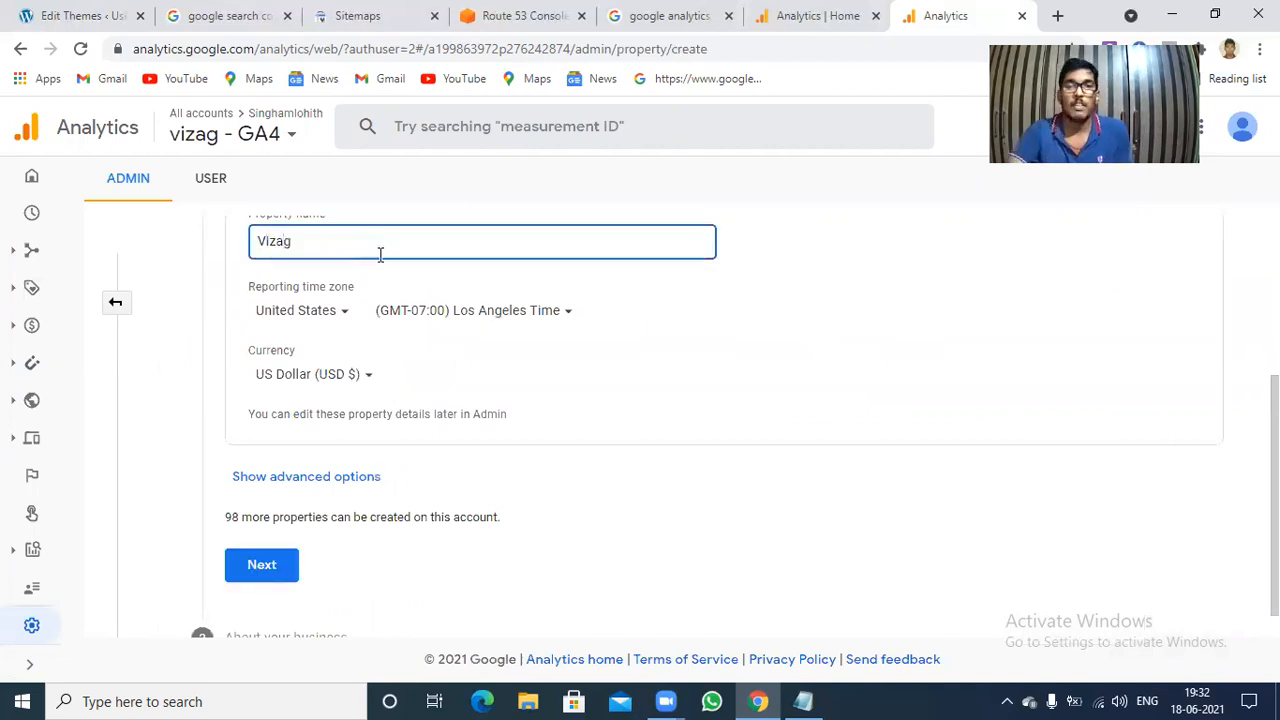
Set the reporting time zone country of the new property to India.
{"action": "left_click", "coordinate": [338, 313]}
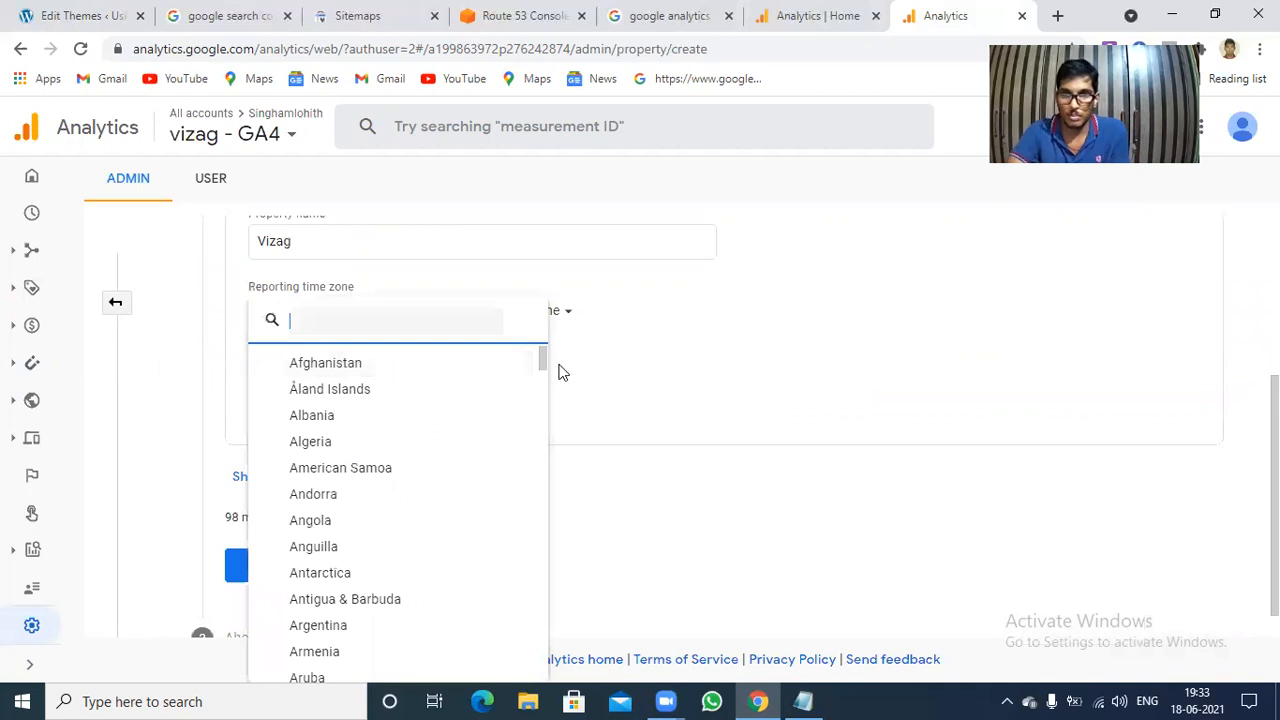
{"action": "left_click", "coordinate": [549, 420]}
{"action": "left_click", "coordinate": [549, 448]}
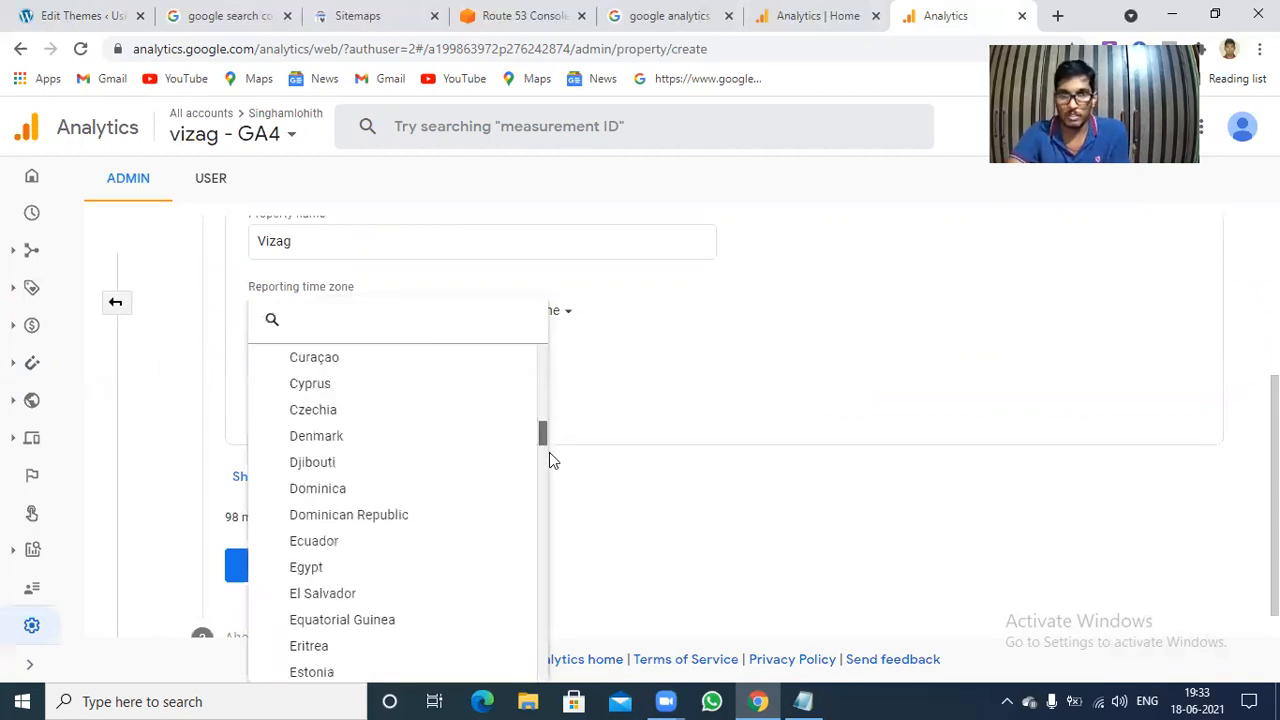
{"action": "left_click", "coordinate": [550, 455]}
{"action": "left_click", "coordinate": [553, 465]}
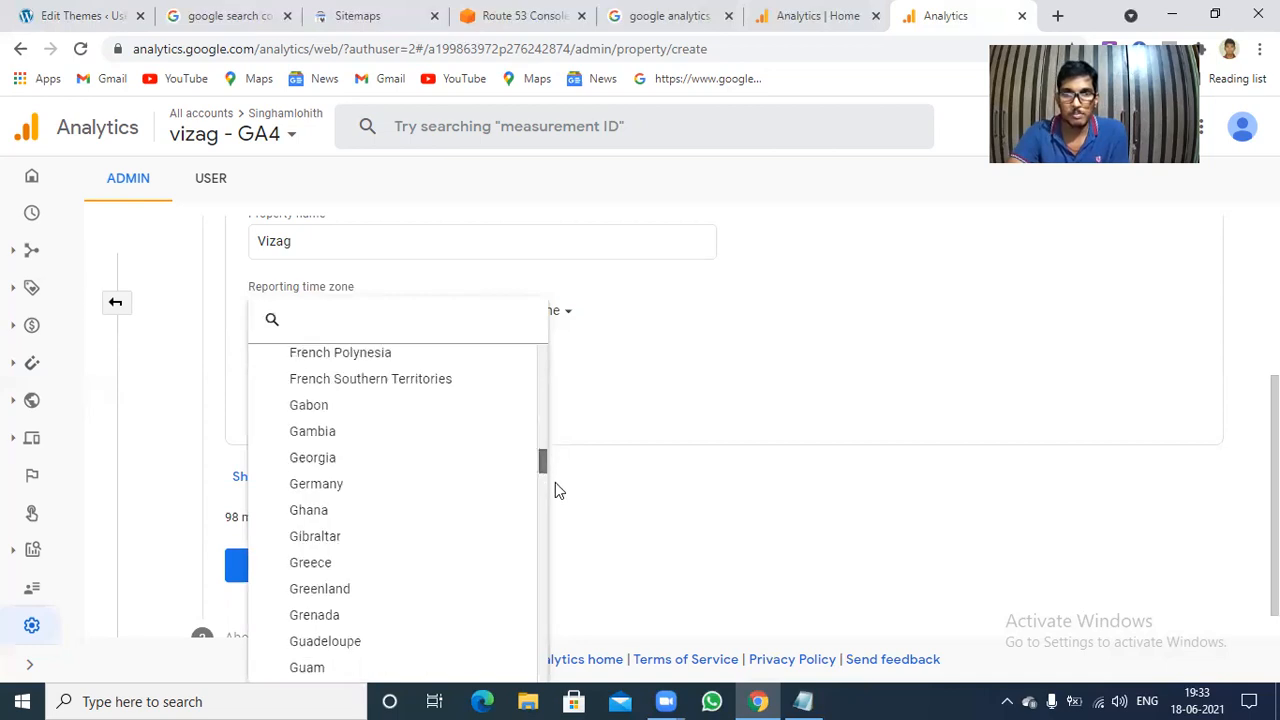
{"action": "left_click", "coordinate": [555, 482]}
{"action": "left_click_drag", "start_coordinate": [557, 491], "coordinate": [557, 493]}
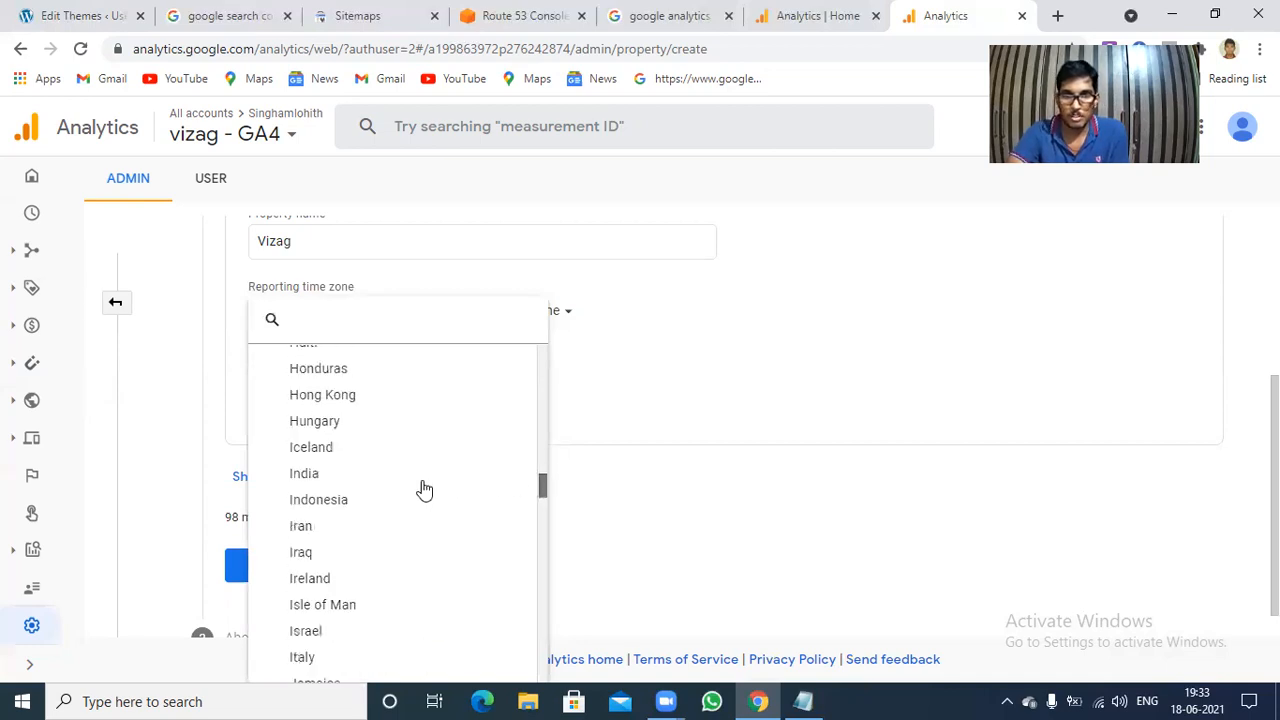
{"action": "left_click", "coordinate": [305, 474]}
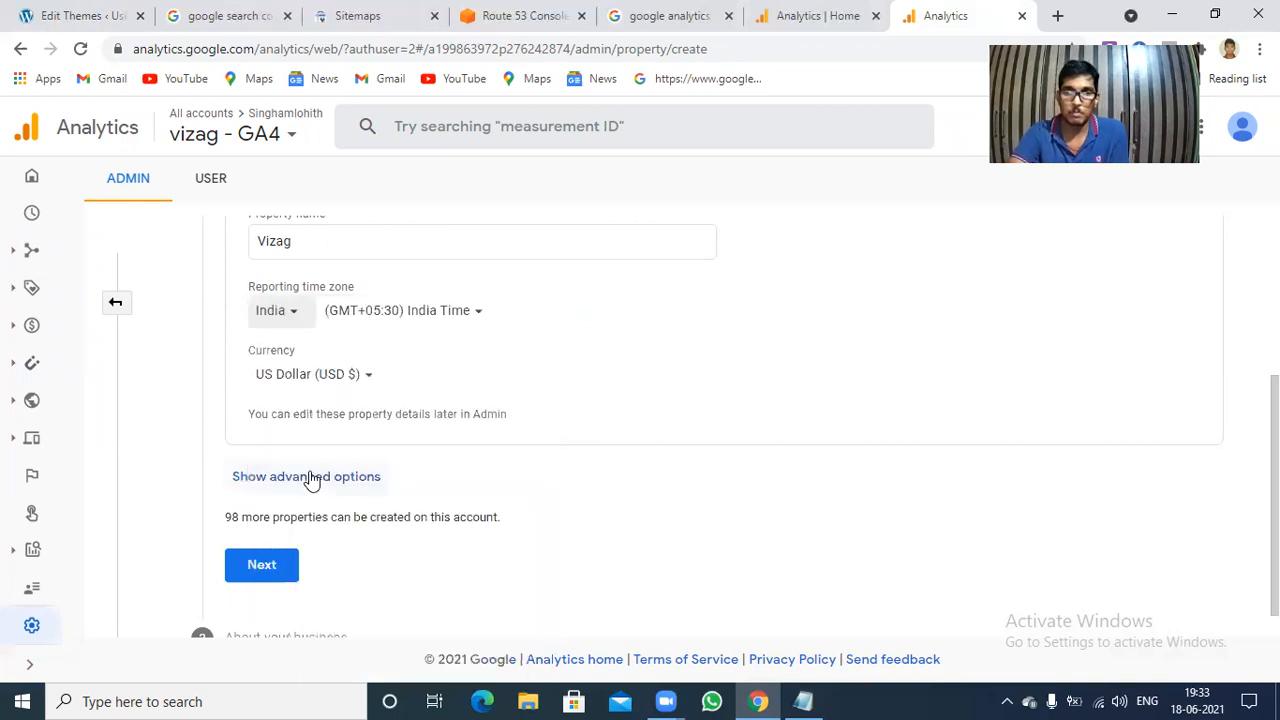
Set the new property's currency to Indian Rupee (INR ₹) and show the advanced options for creating a Universal Analytics property.
{"action": "left_click", "coordinate": [360, 376]}
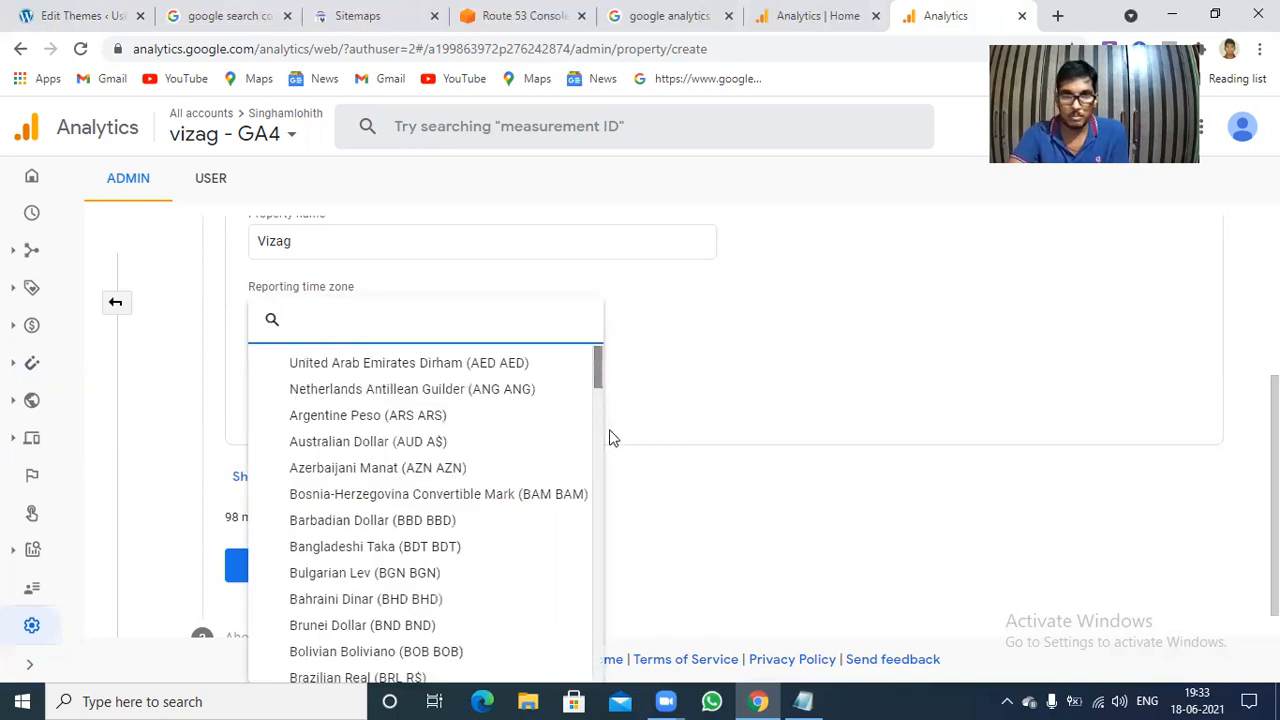
{"action": "scroll", "coordinate": [610, 450], "scroll_direction": "down", "scroll_amount": 5}
{"action": "scroll", "coordinate": [616, 470], "scroll_direction": "down", "scroll_amount": 3}
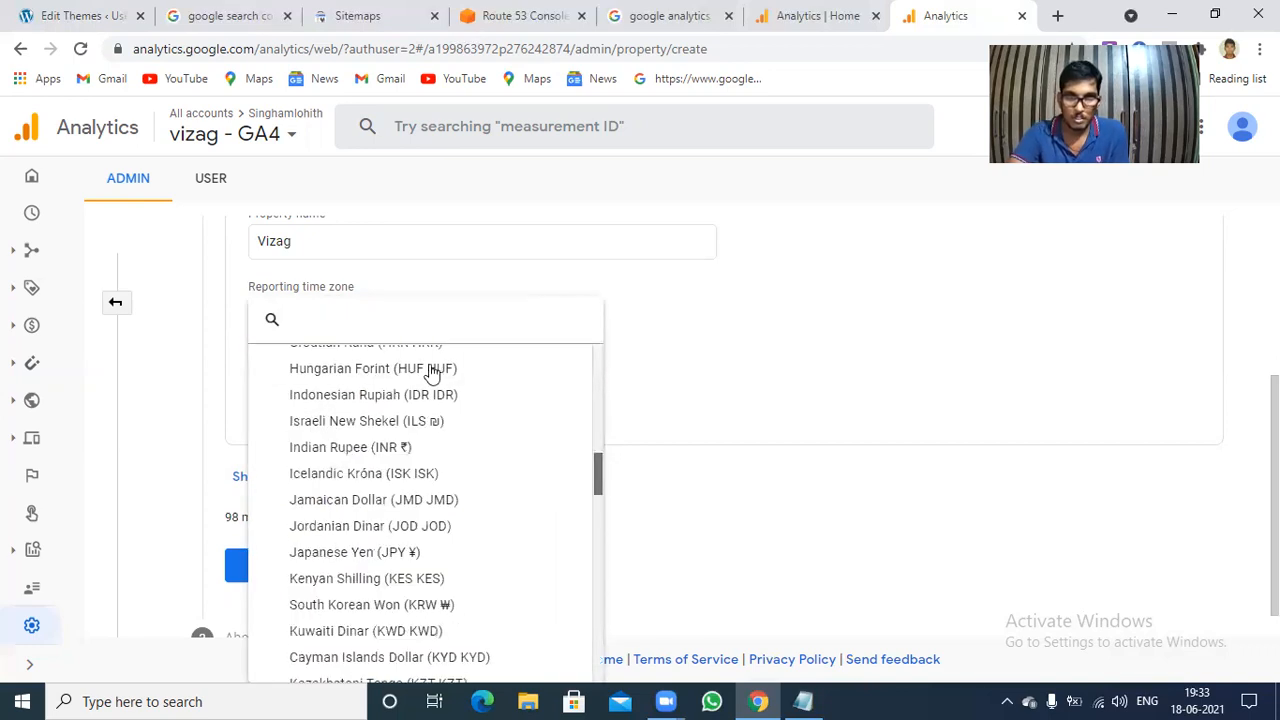
{"action": "left_click", "coordinate": [365, 450]}
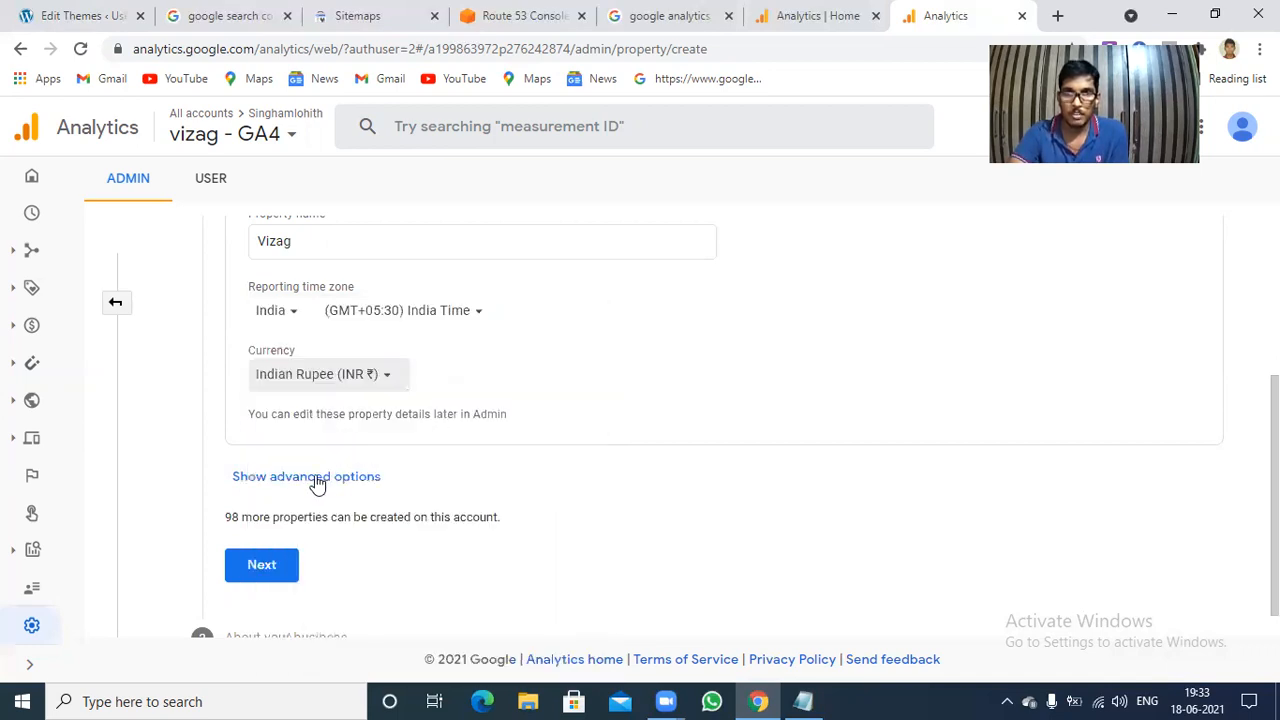
{"action": "left_click", "coordinate": [367, 477]}
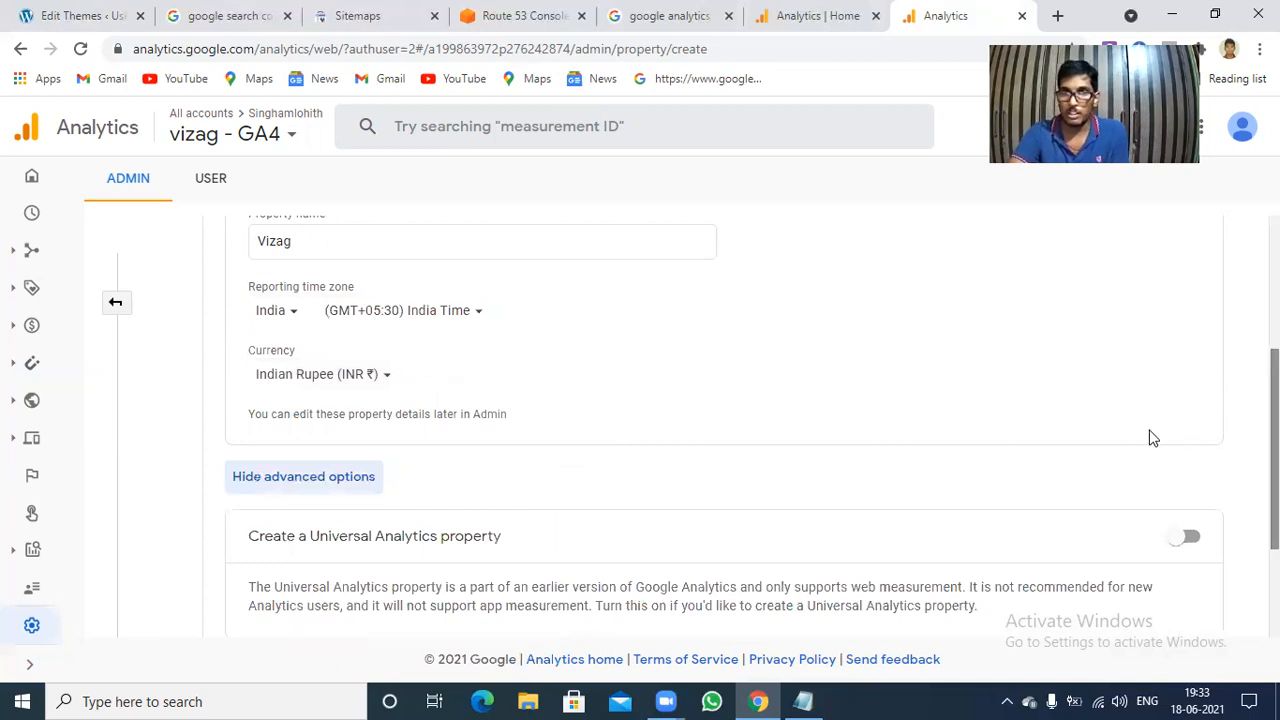
{"action": "scroll", "coordinate": [1152, 440], "scroll_direction": "down", "scroll_amount": 2}
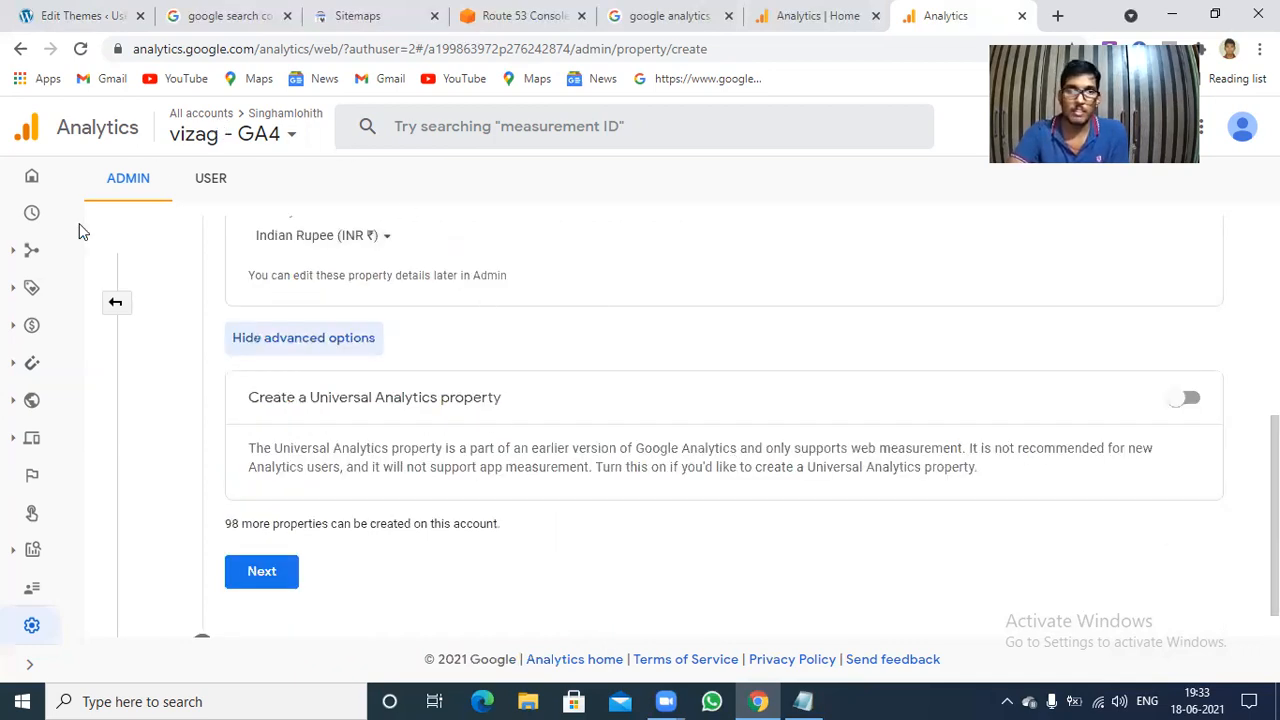
Leave the property creation form and save the property settings of vizag - GA4.
{"action": "left_click", "coordinate": [32, 630]}
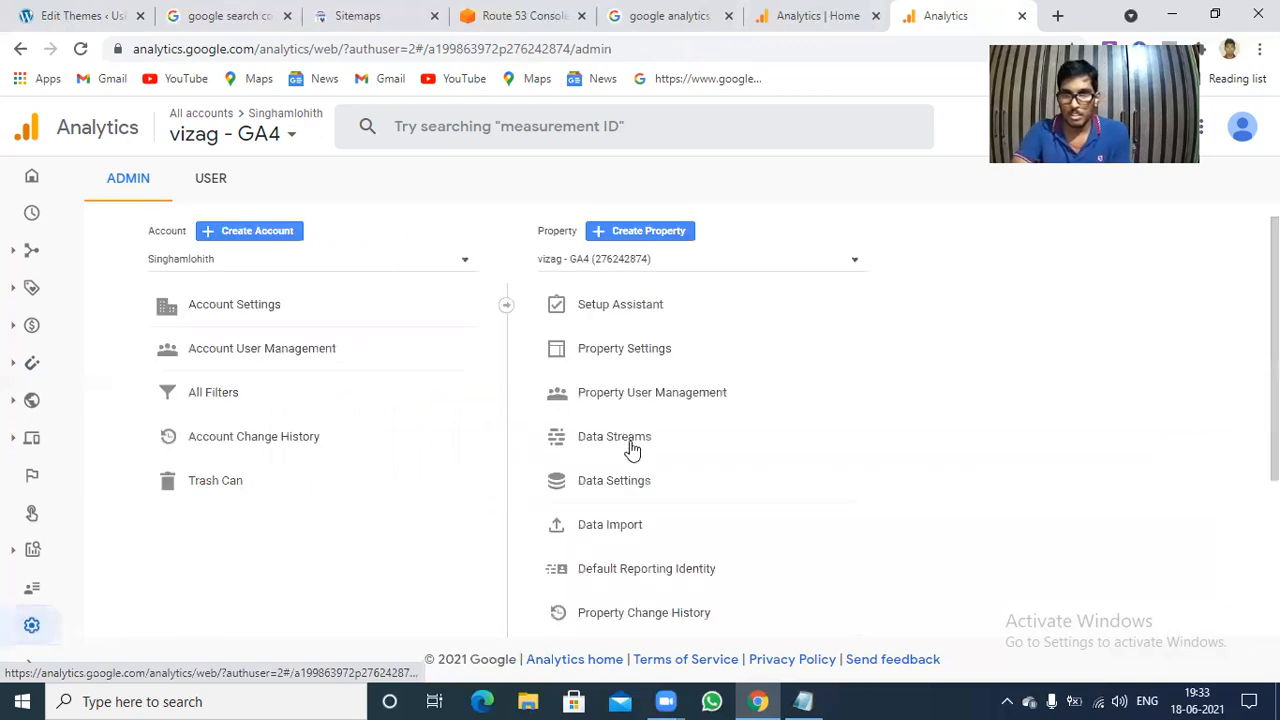
{"action": "left_click", "coordinate": [631, 447]}
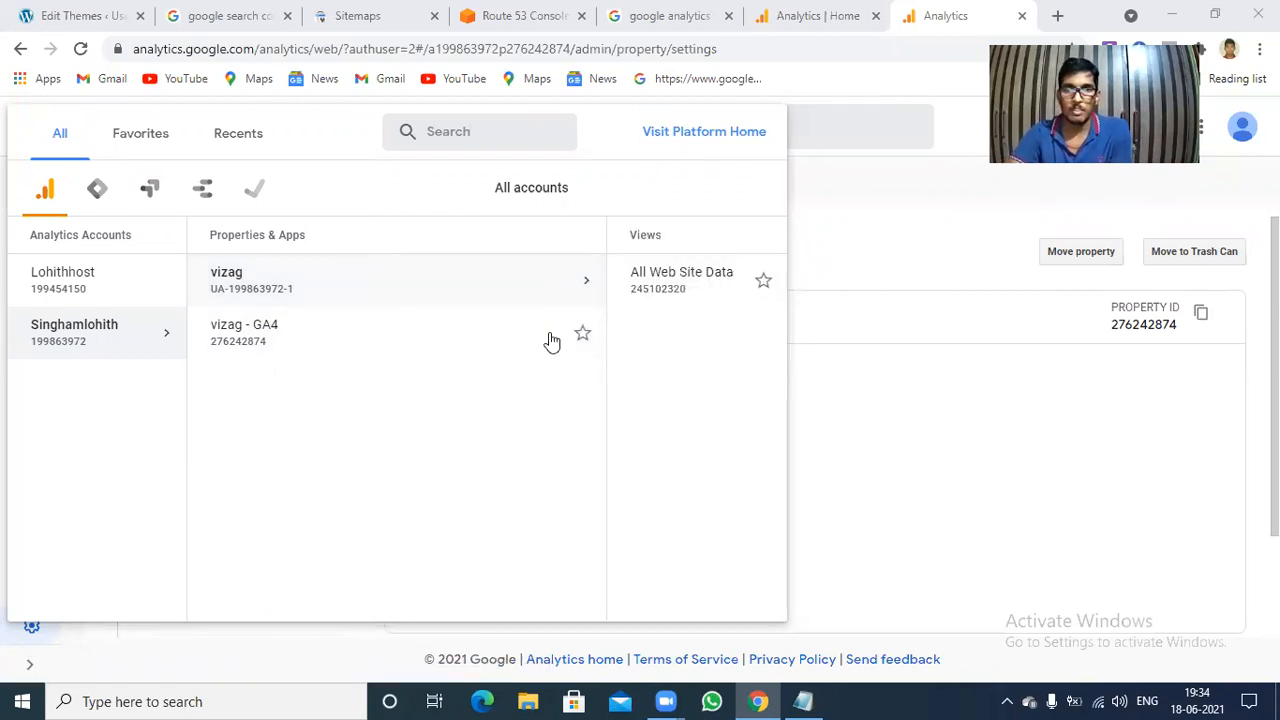
{"action": "left_click", "coordinate": [995, 443]}
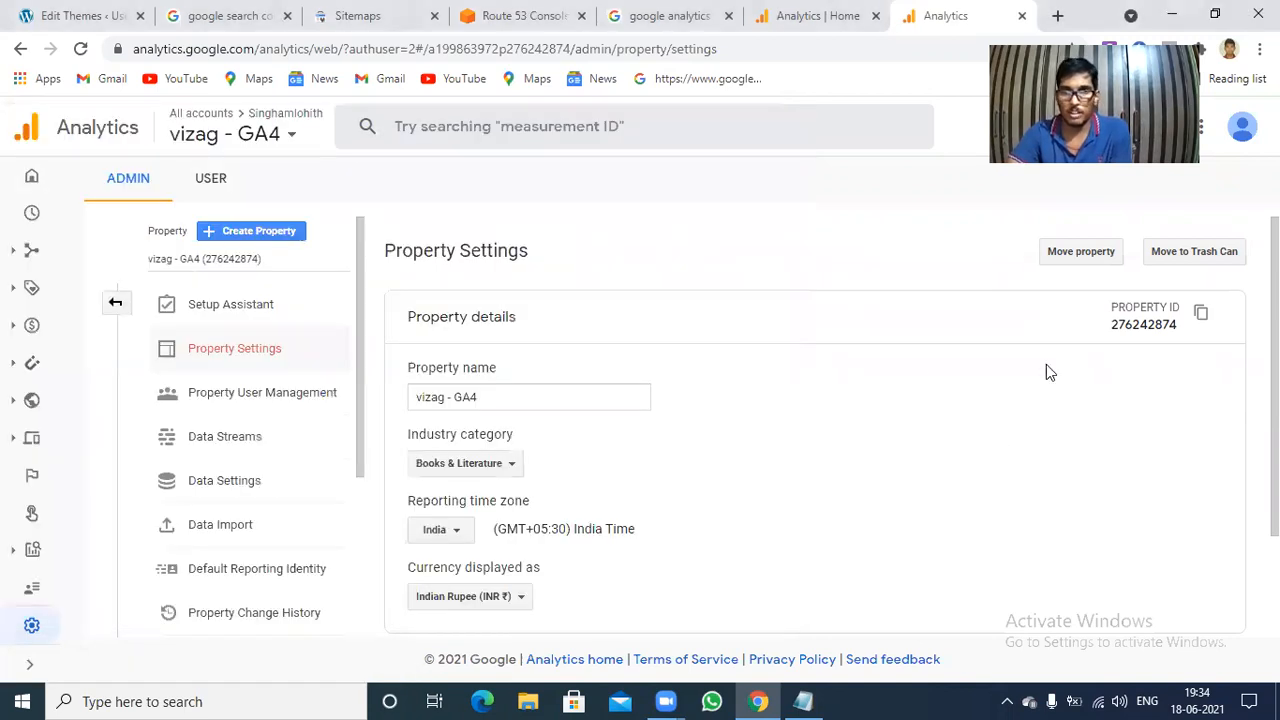
{"action": "left_click", "coordinate": [539, 401]}
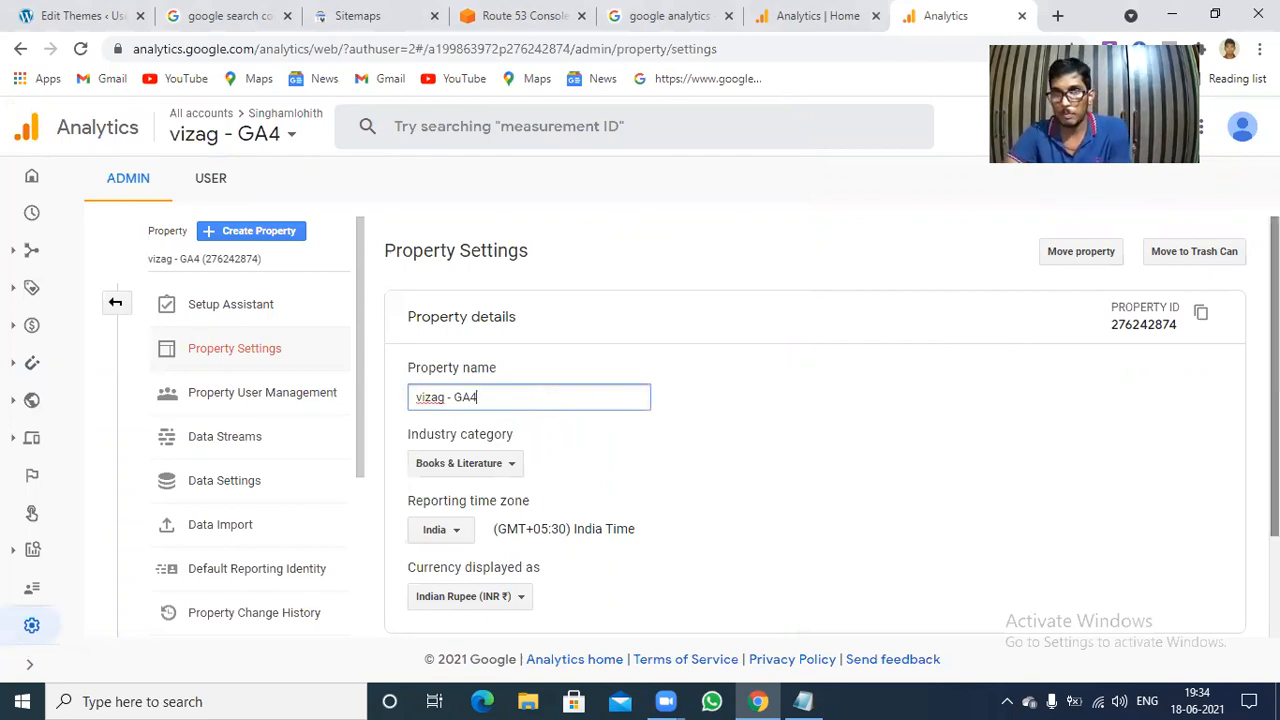
{"action": "scroll", "coordinate": [838, 390], "scroll_direction": "down", "scroll_amount": 2}
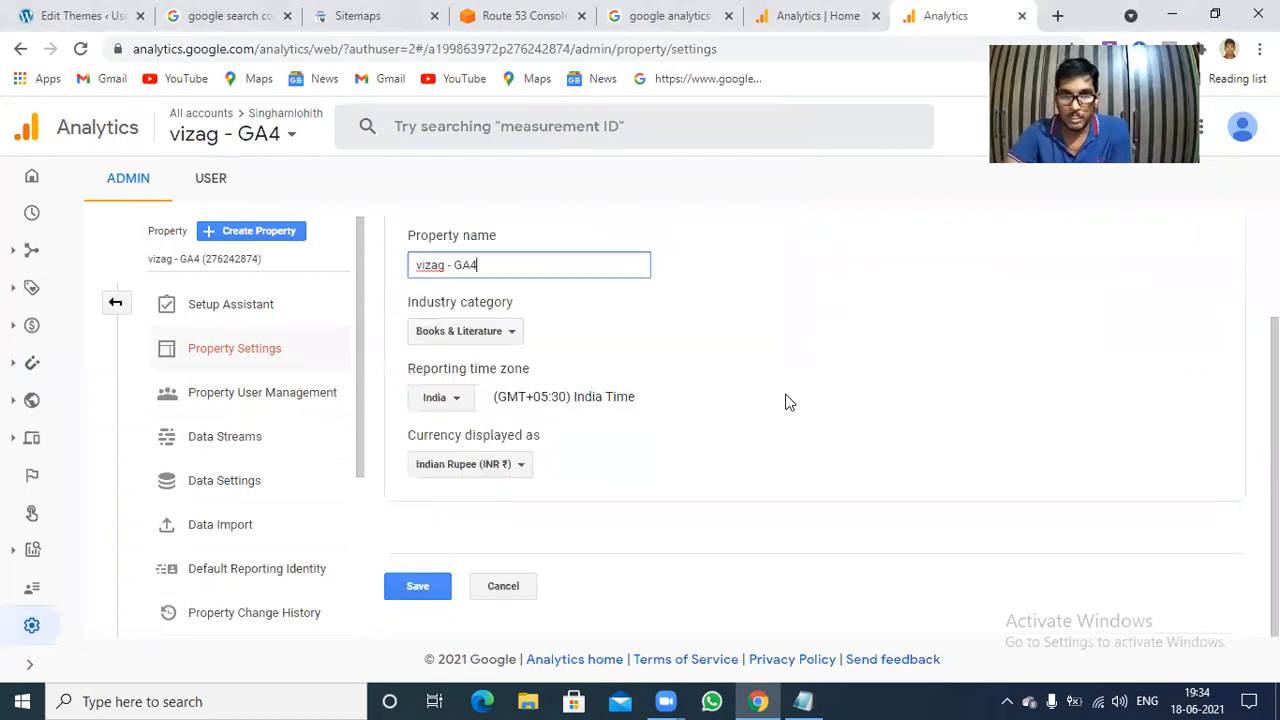
{"action": "left_click", "coordinate": [410, 592]}
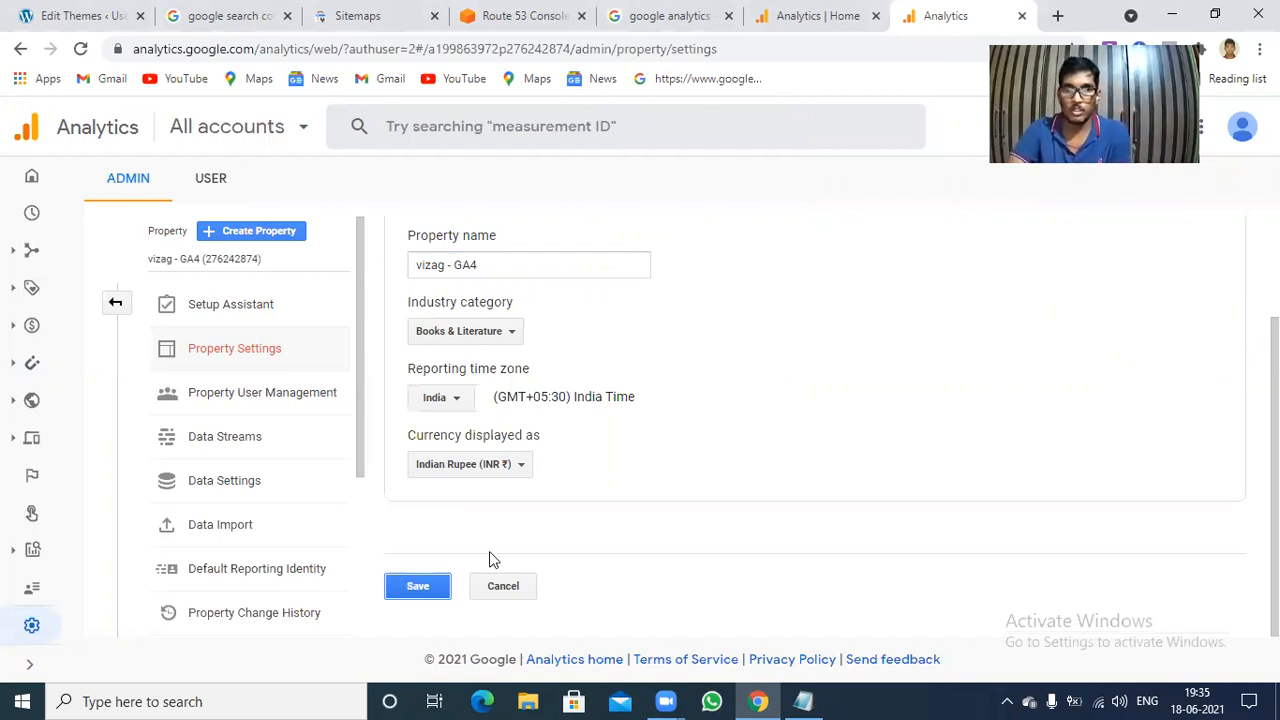
{"action": "left_click", "coordinate": [232, 440]}
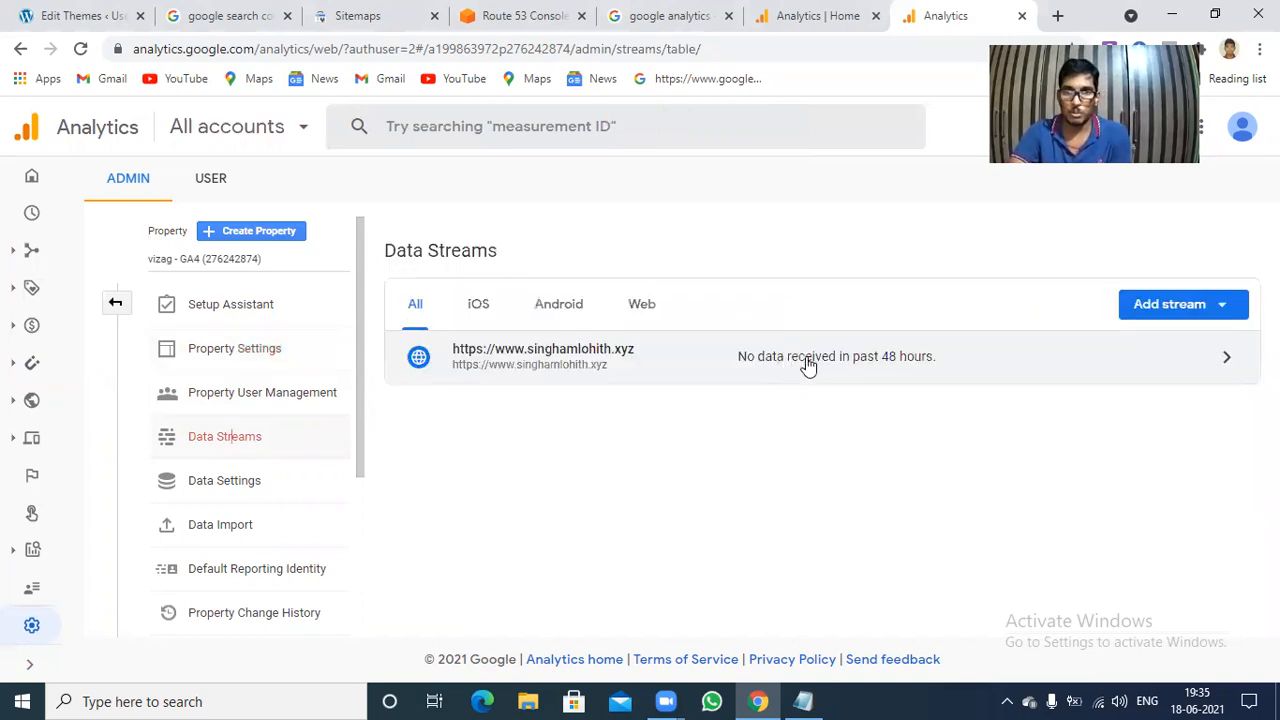
{"action": "left_click", "coordinate": [808, 366]}
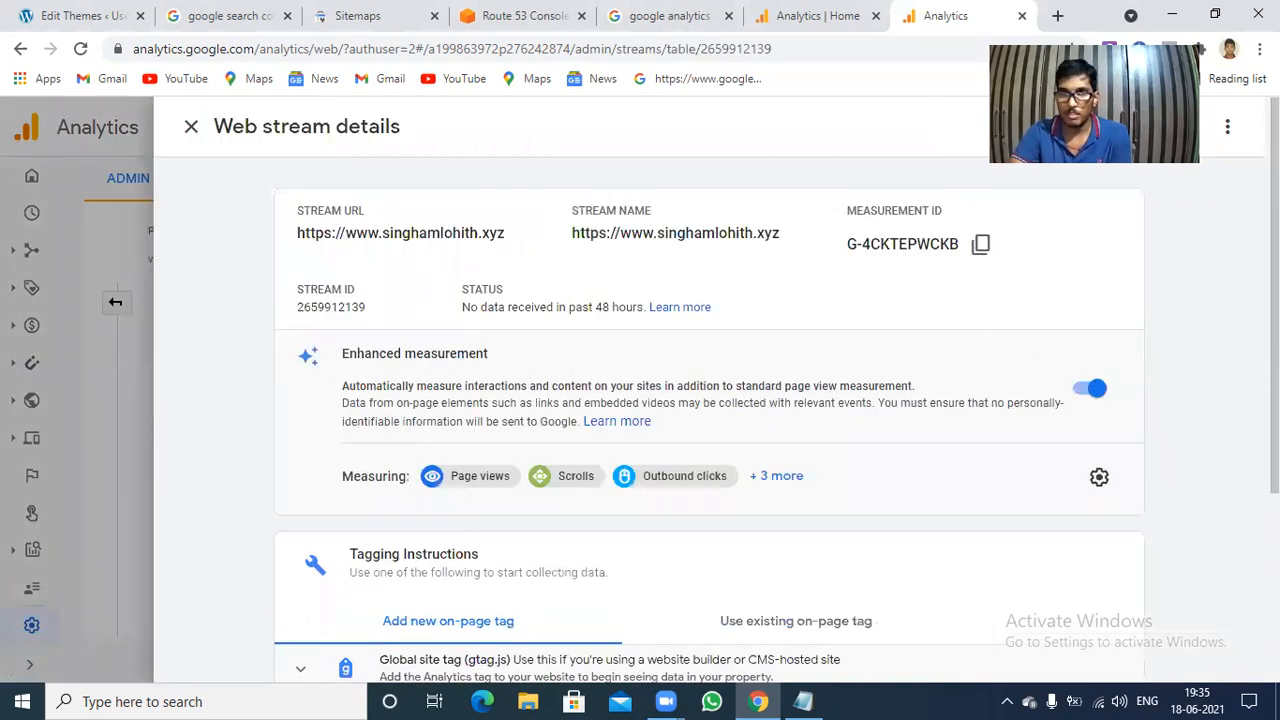
{"action": "scroll", "coordinate": [817, 345], "scroll_direction": "down", "scroll_amount": 3}
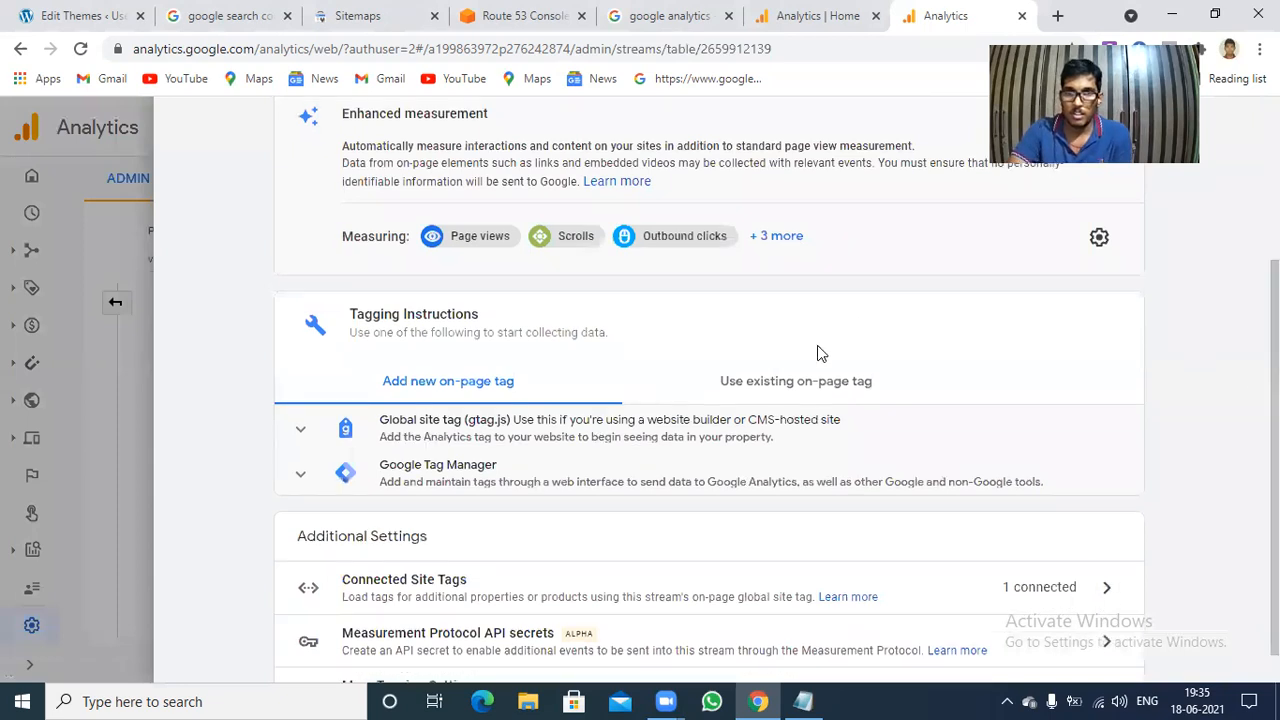
{"action": "left_click", "coordinate": [705, 427]}
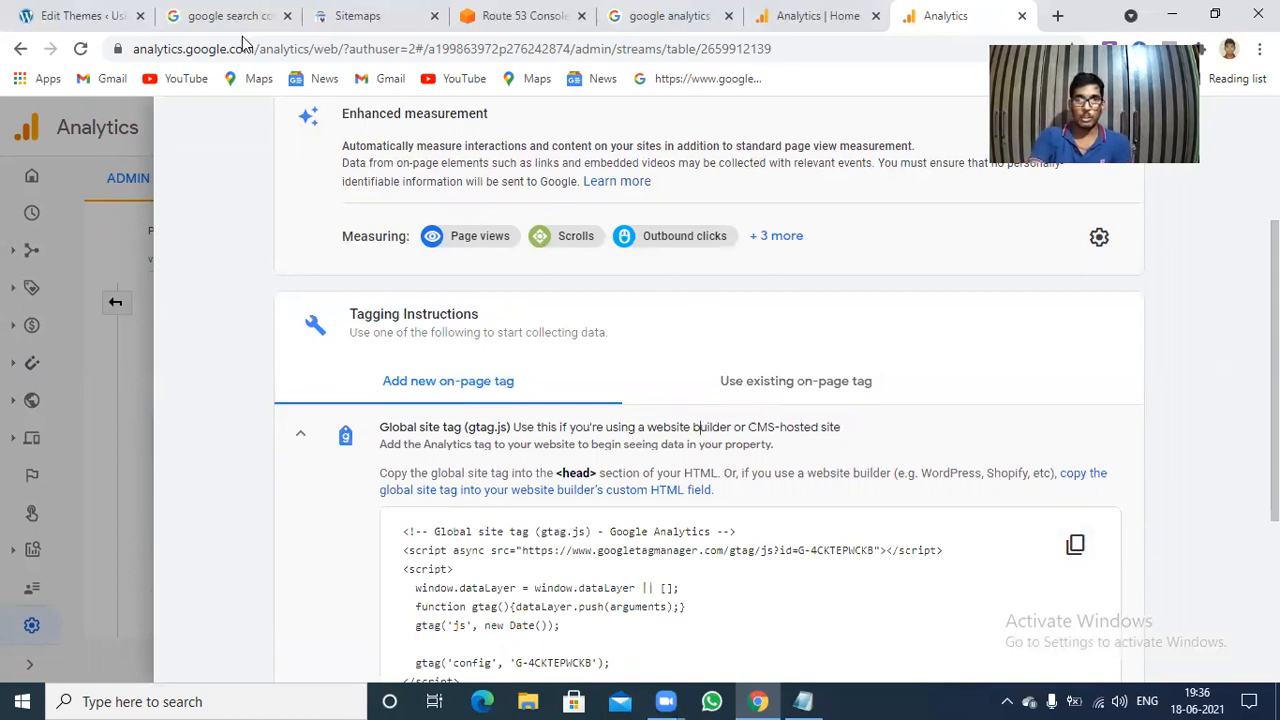
Switch to the WordPress theme editor and update the Twenty Twenty-One header.php file containing the Global site tag.
{"action": "left_click", "coordinate": [73, 12]}
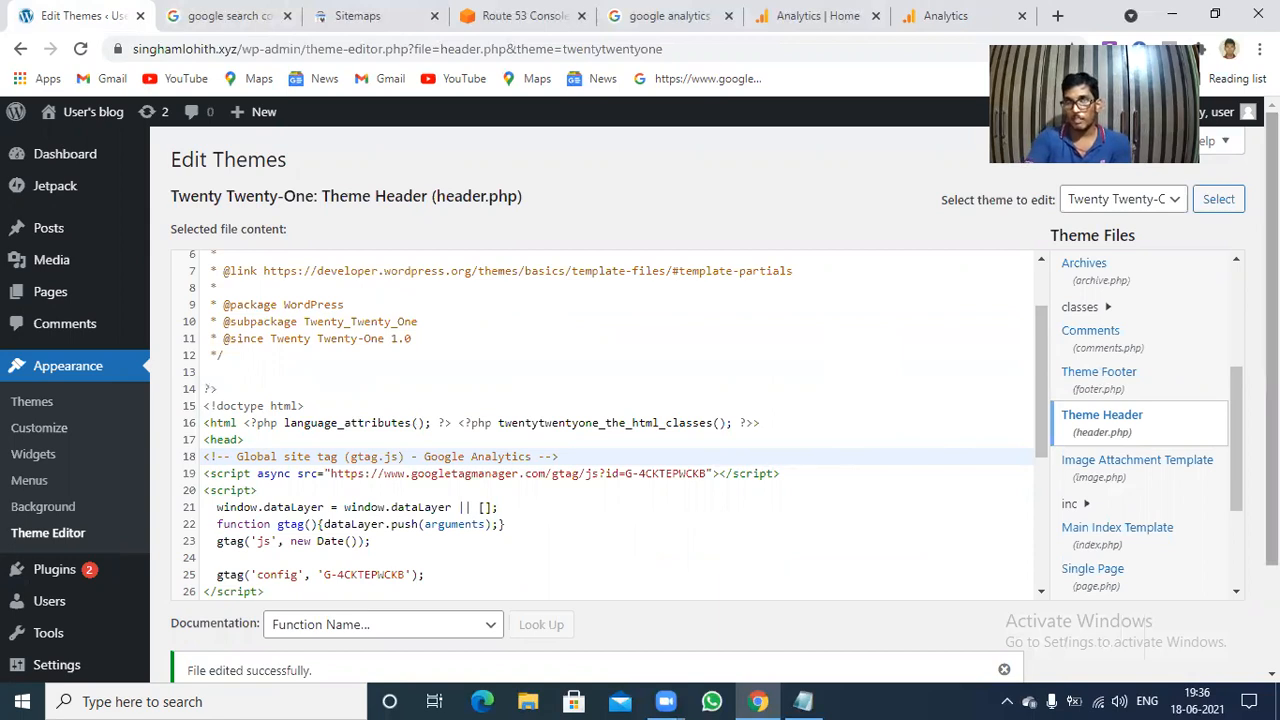
{"action": "scroll", "coordinate": [969, 428], "scroll_direction": "down", "scroll_amount": 2}
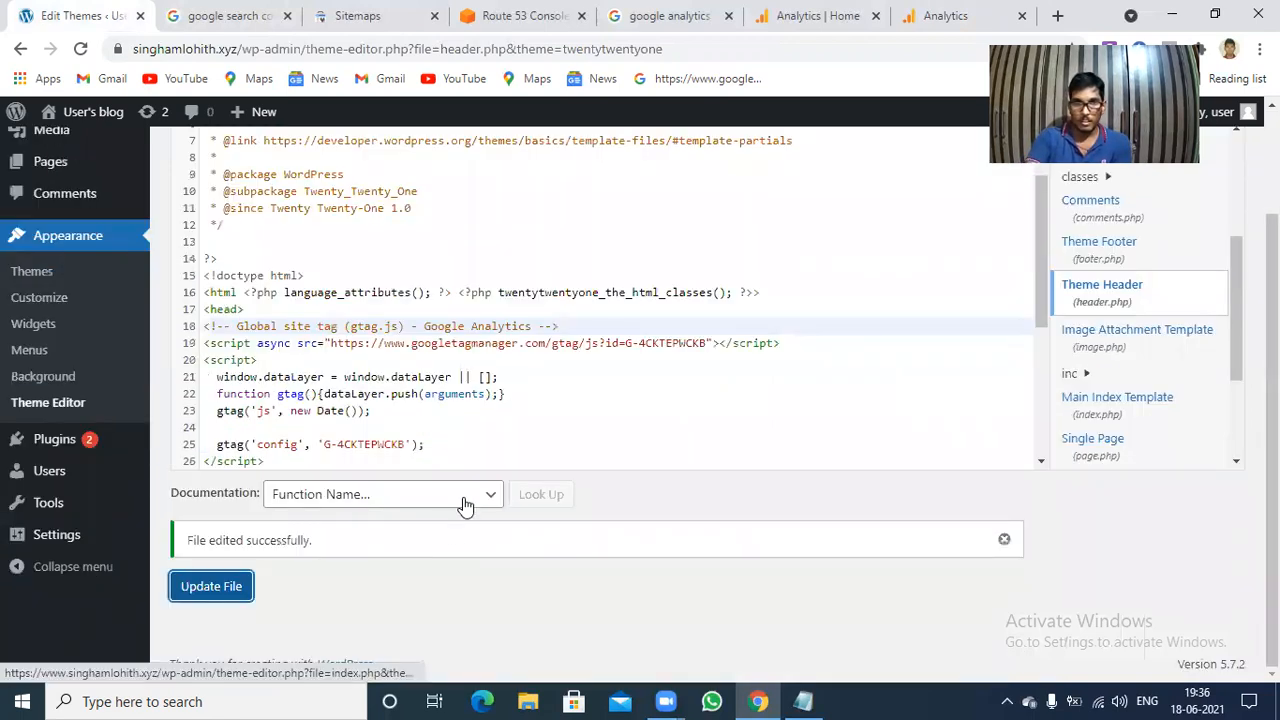
{"action": "left_click", "coordinate": [211, 588]}
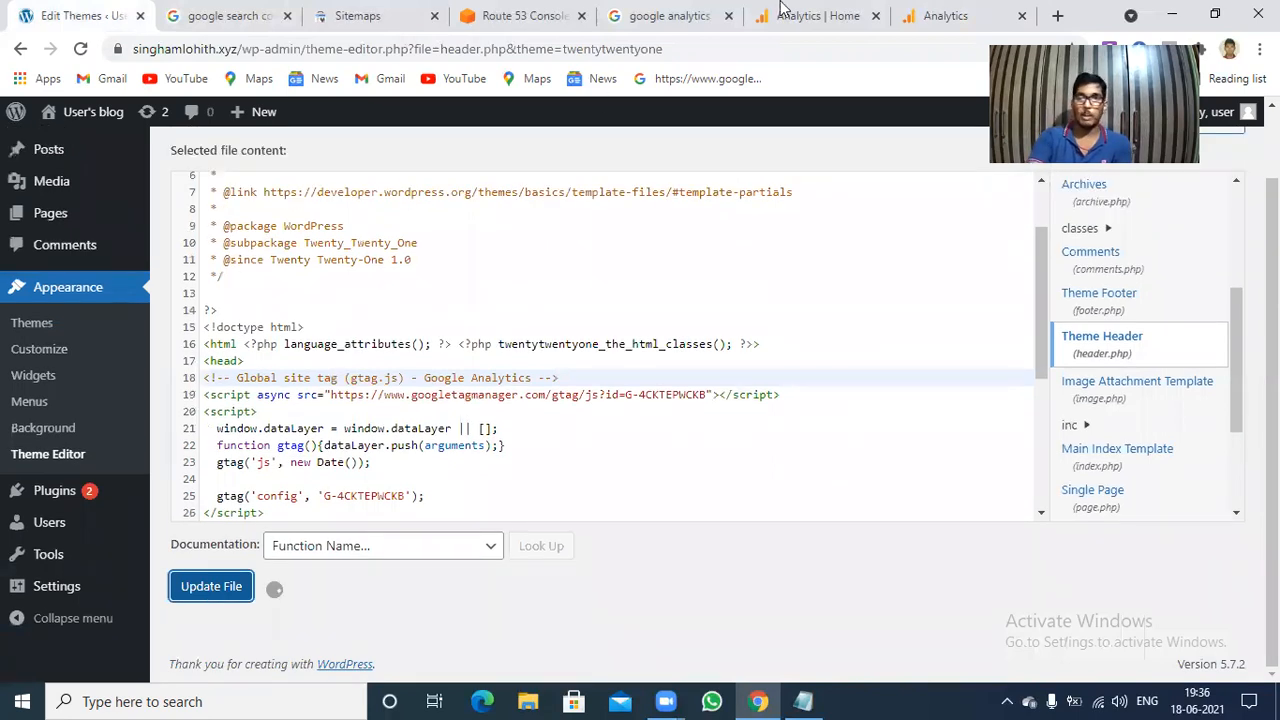
Return to the web stream details in Google Analytics and close them.
{"action": "left_click", "coordinate": [820, 15]}
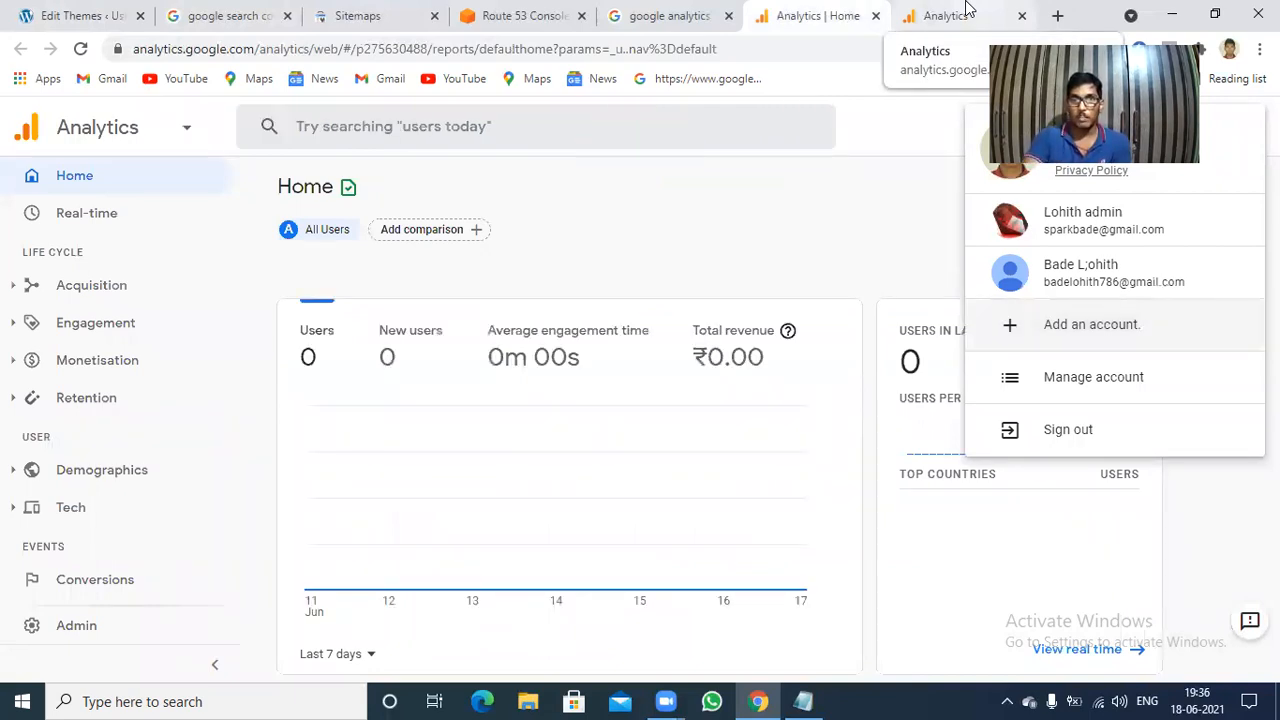
{"action": "left_click", "coordinate": [966, 10]}
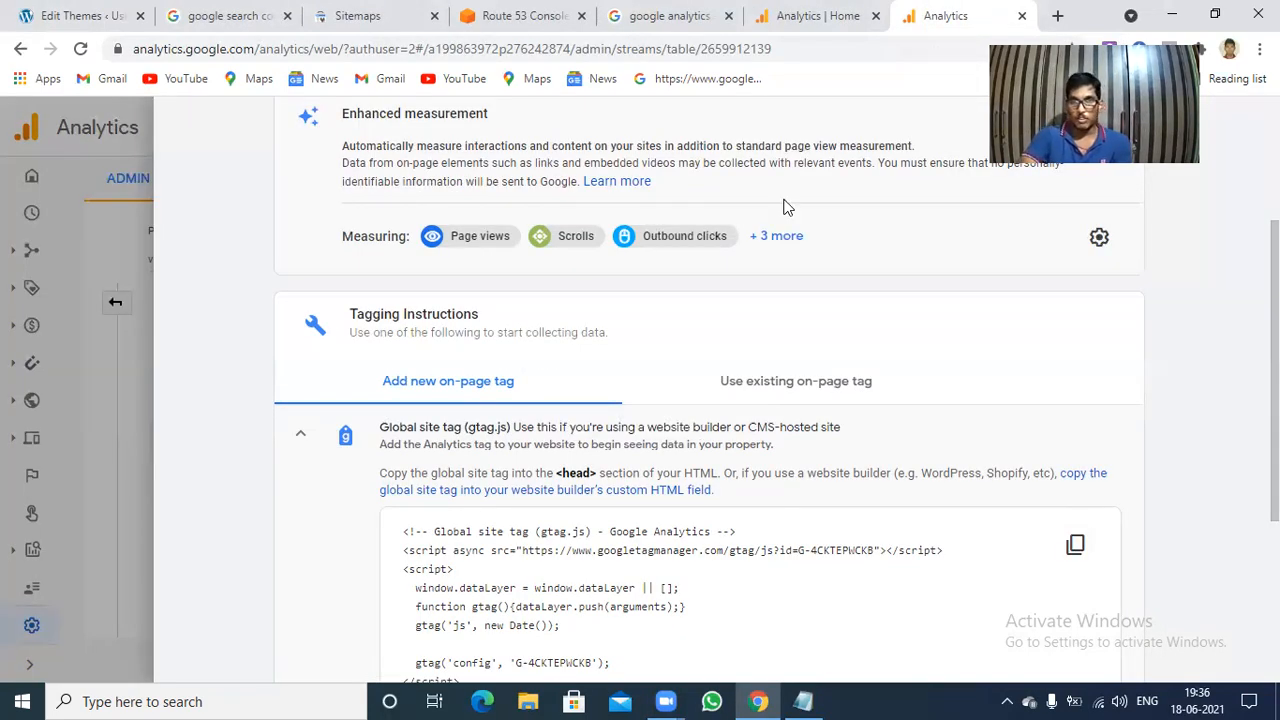
{"action": "scroll", "coordinate": [819, 143], "scroll_direction": "up", "scroll_amount": 3}
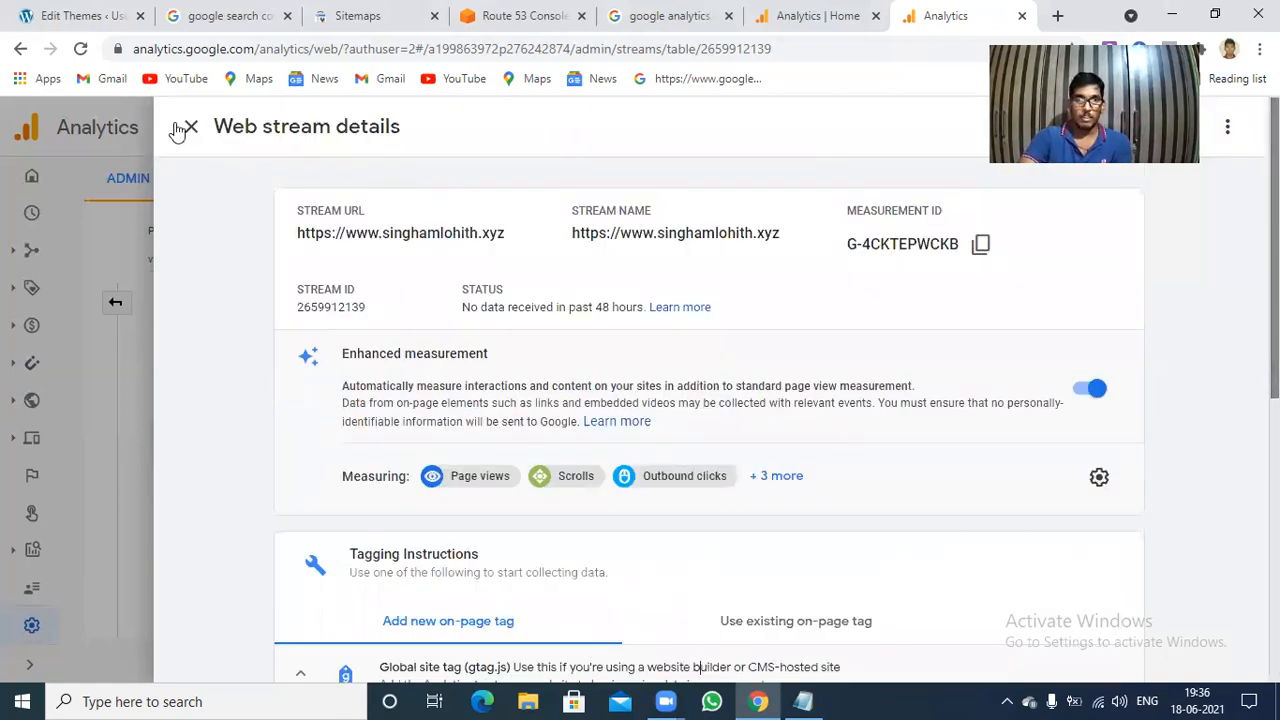
{"action": "left_click", "coordinate": [188, 128]}
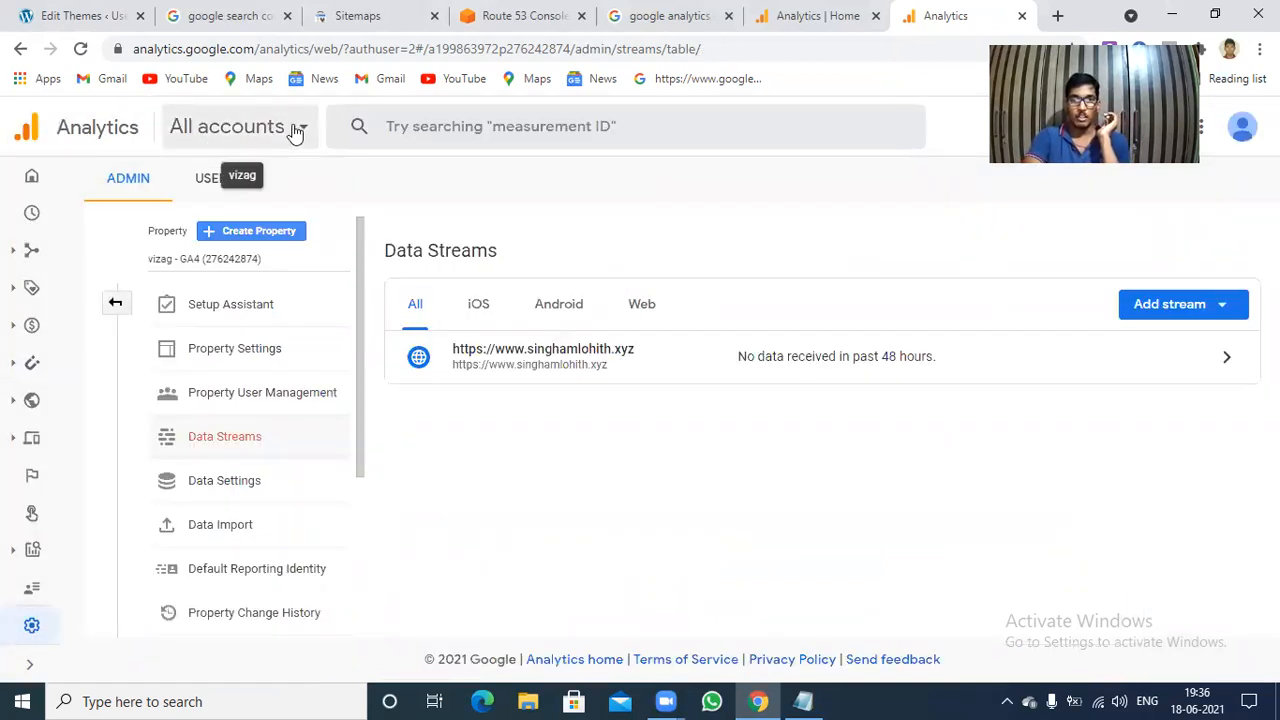
Open the vizag - GA4 property from the account list, then view and close the site's web stream details.
{"action": "left_click", "coordinate": [292, 131]}
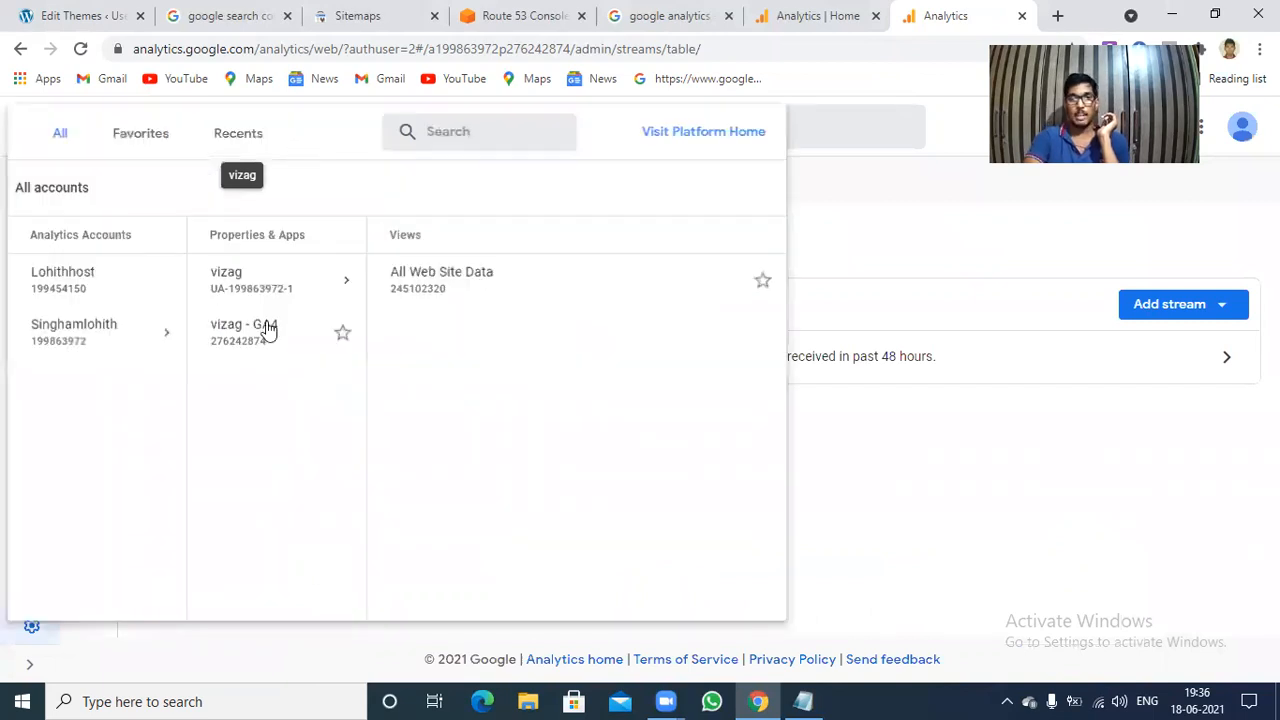
{"action": "mouse_move", "coordinate": [256, 334]}
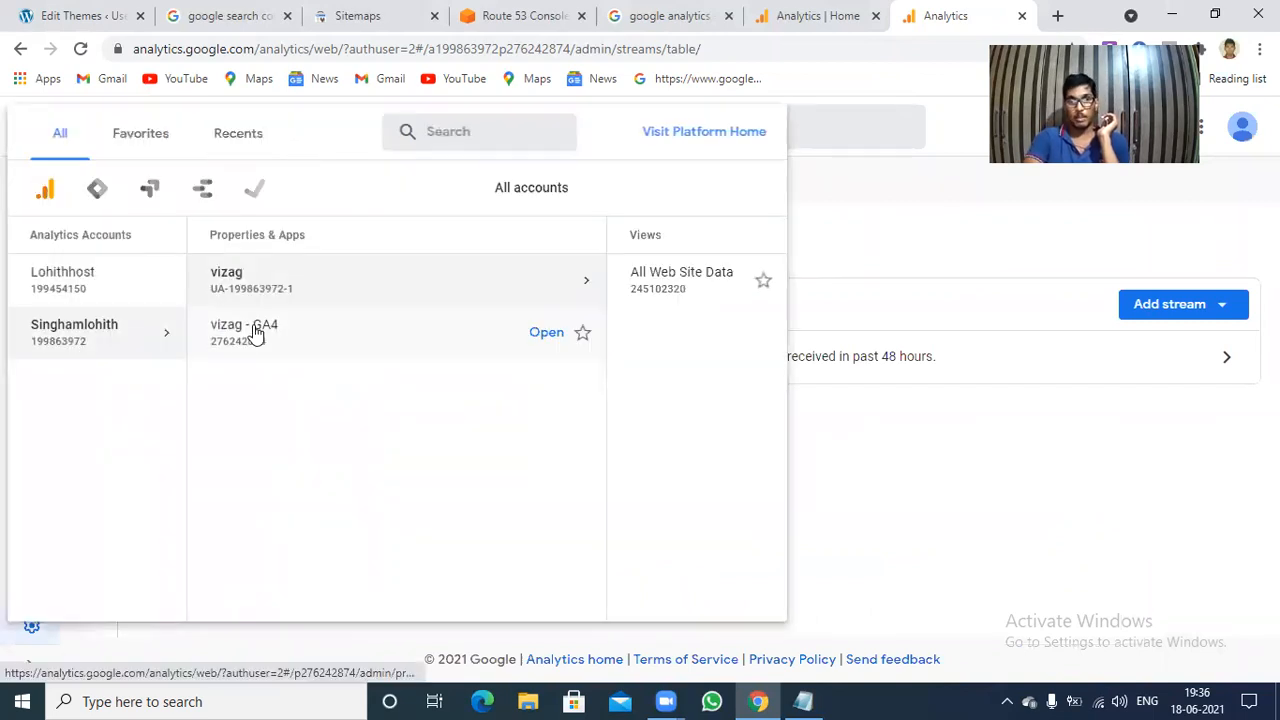
{"action": "left_click", "coordinate": [546, 333]}
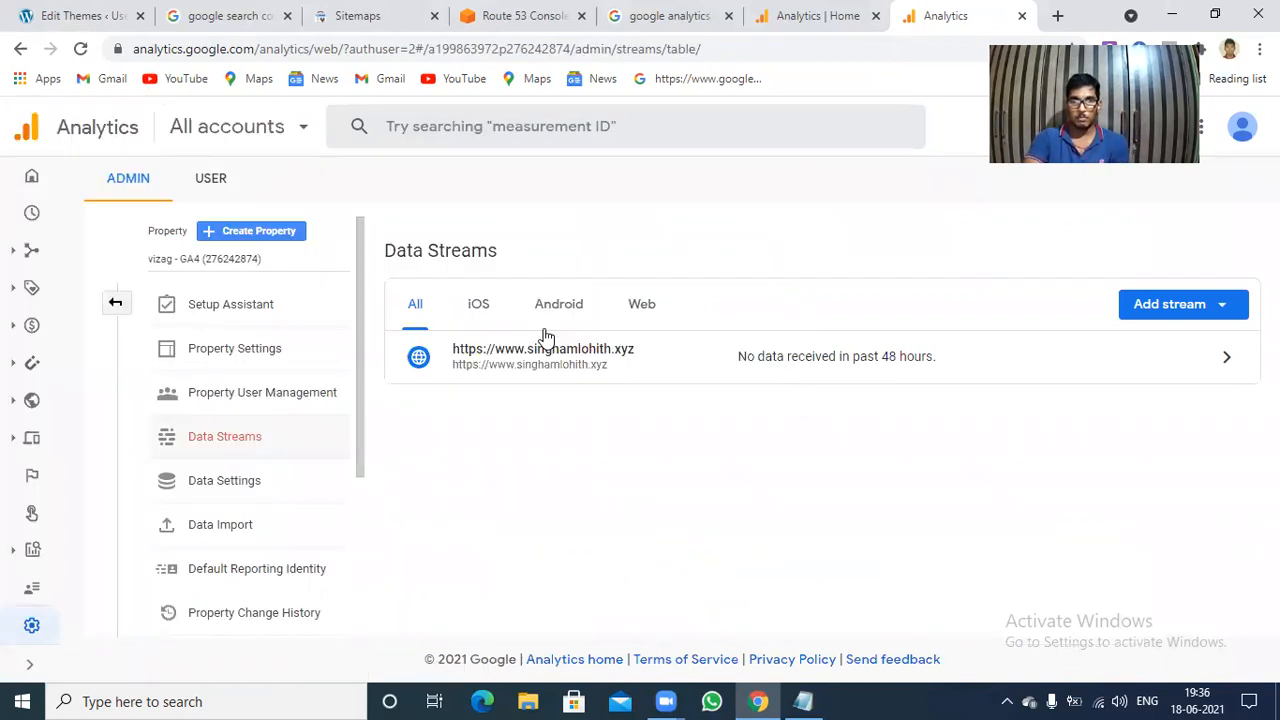
{"action": "left_click", "coordinate": [627, 361]}
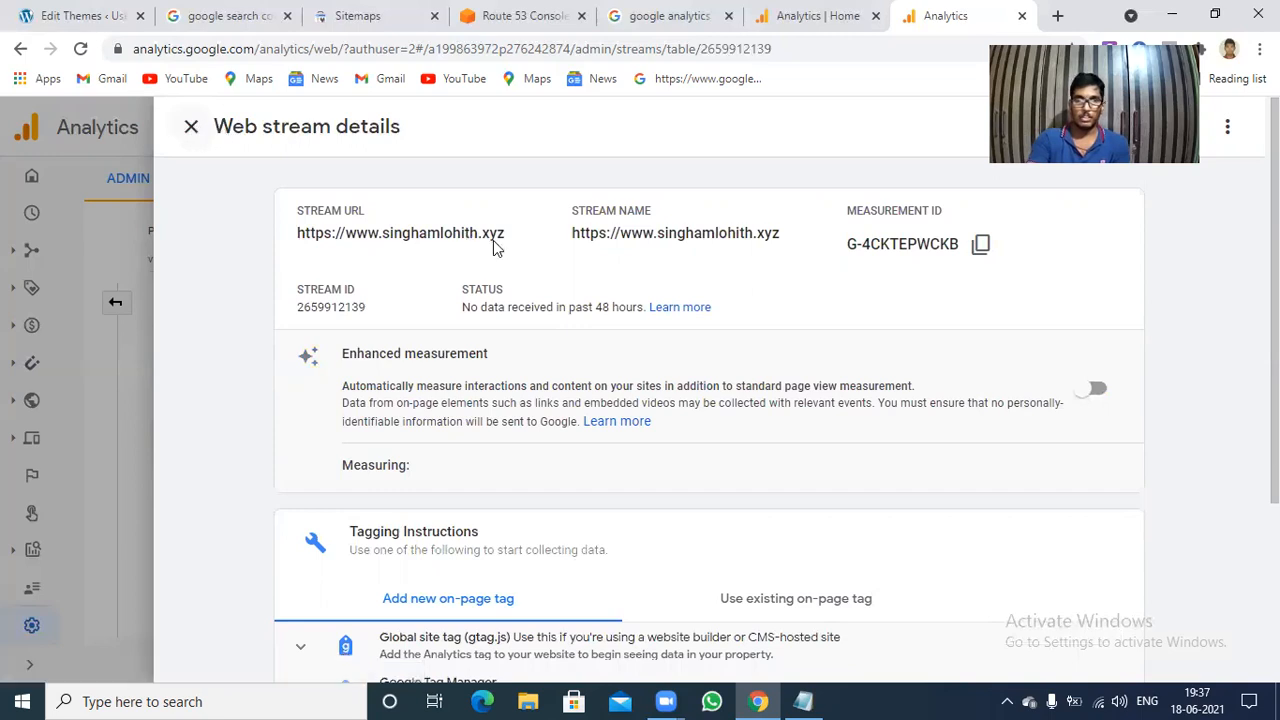
{"action": "key", "text": "Escape"}
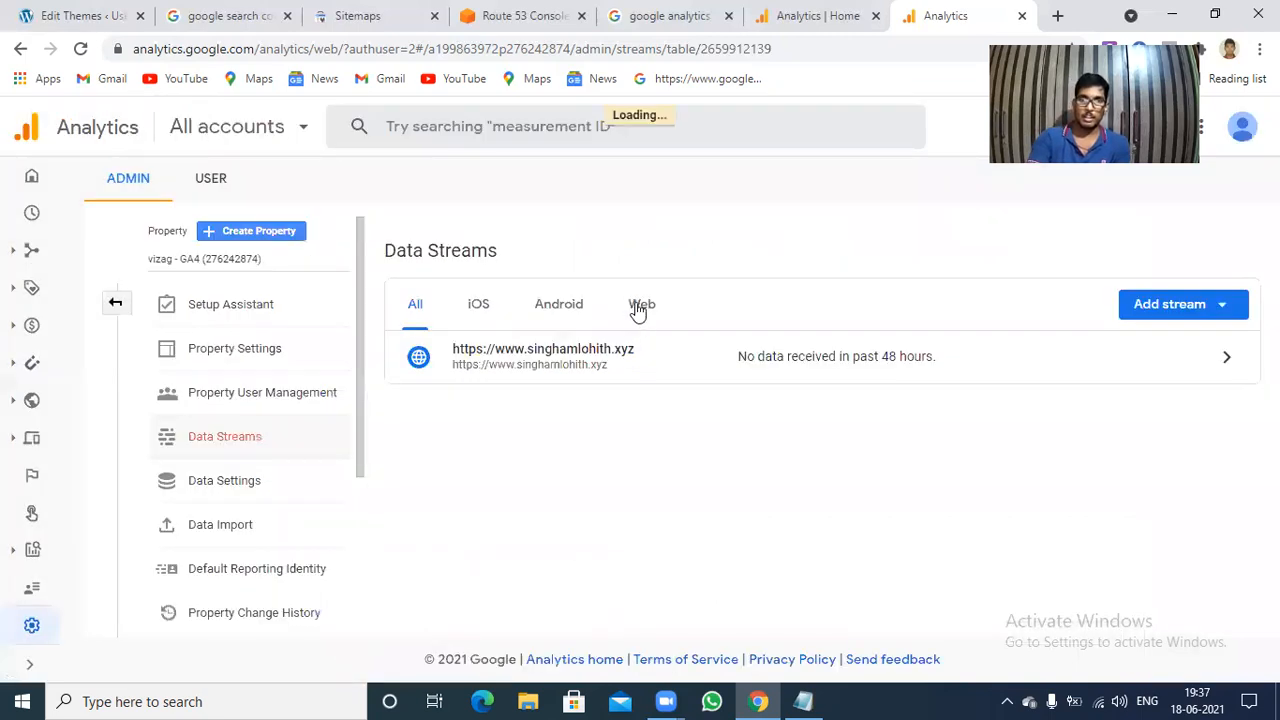
Filter the data streams to Web, review the stream's Google Tag Manager and Global site tag instructions, and close the details.
{"action": "left_click", "coordinate": [640, 305]}
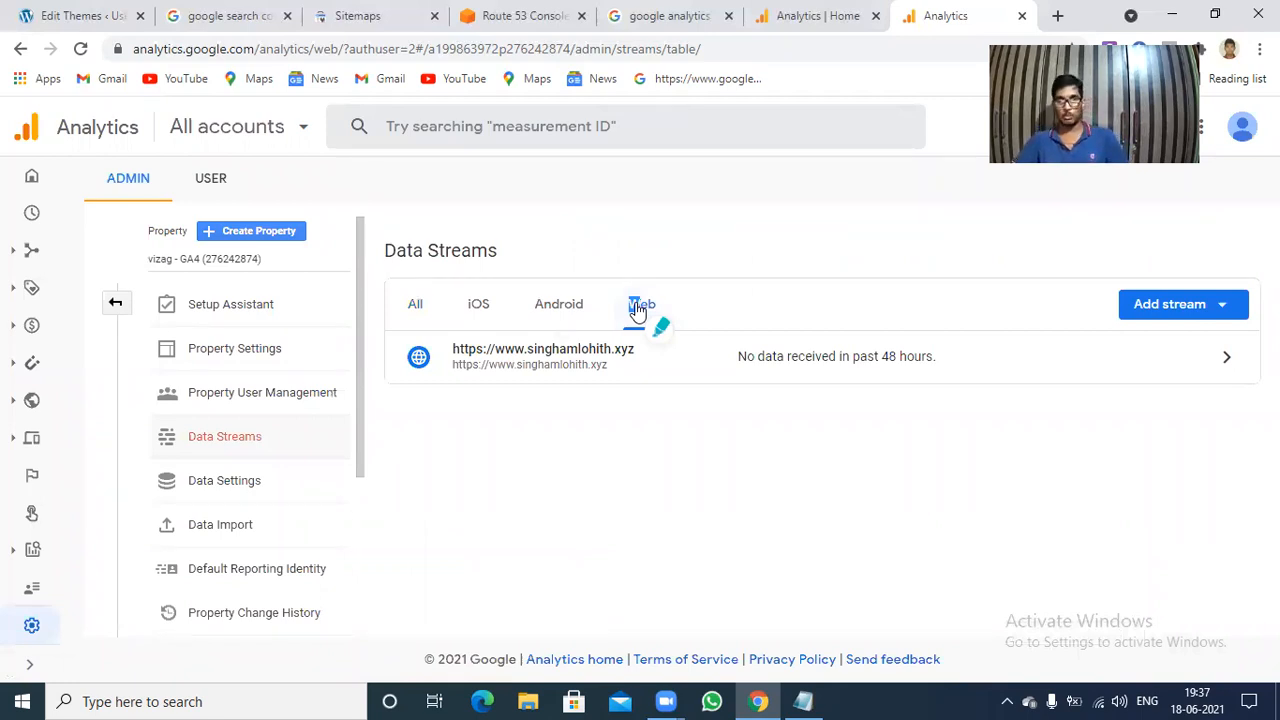
{"action": "left_click", "coordinate": [885, 362]}
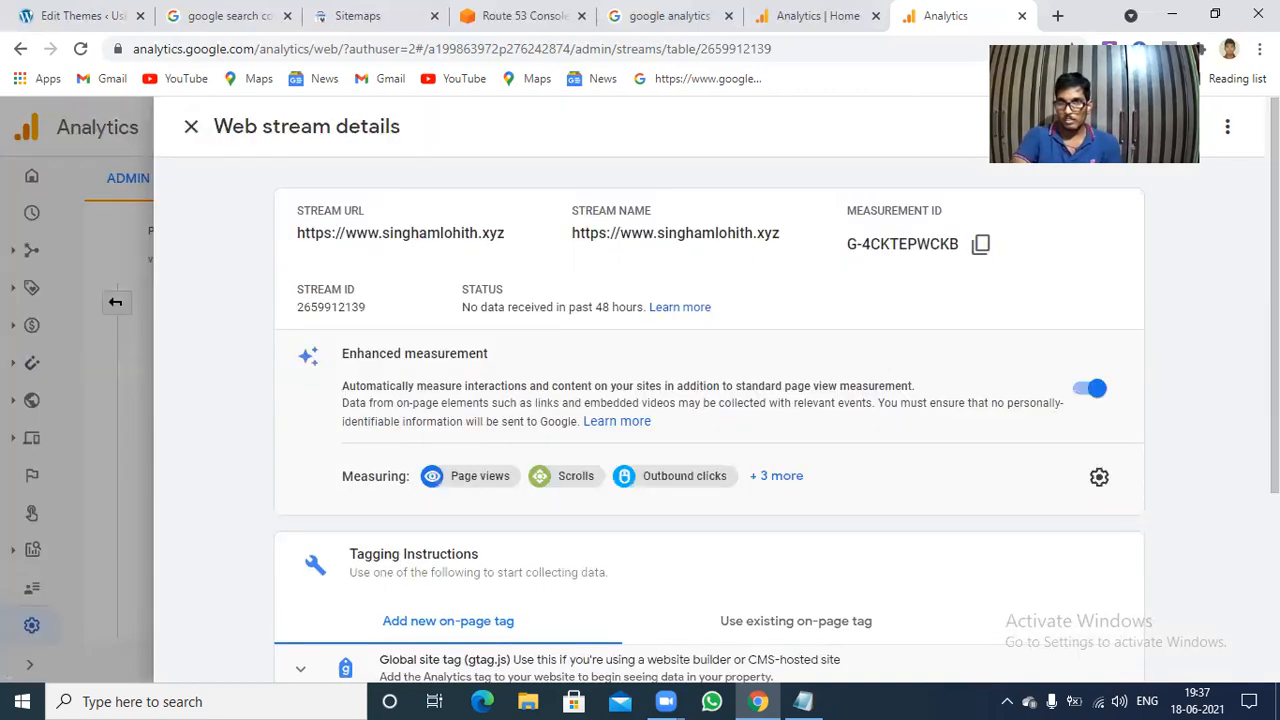
{"action": "scroll", "coordinate": [709, 400], "scroll_direction": "down", "scroll_amount": 2}
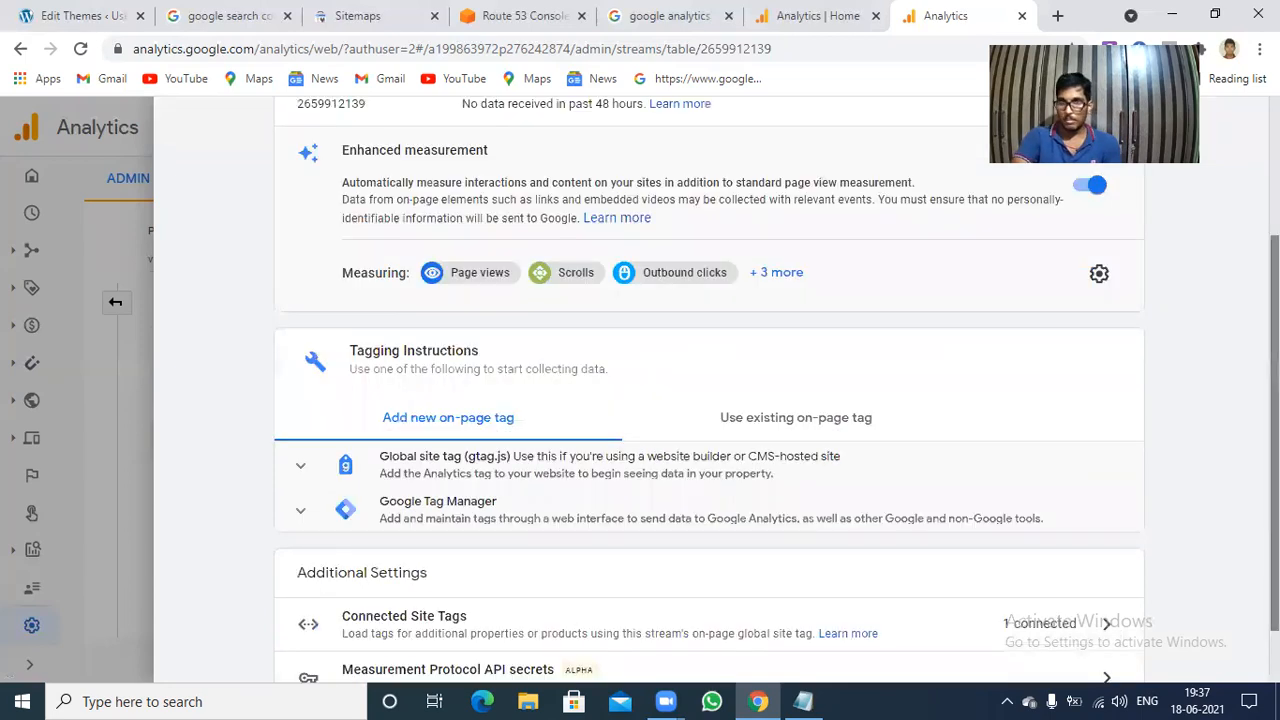
{"action": "scroll", "coordinate": [1170, 525], "scroll_direction": "down", "scroll_amount": 1}
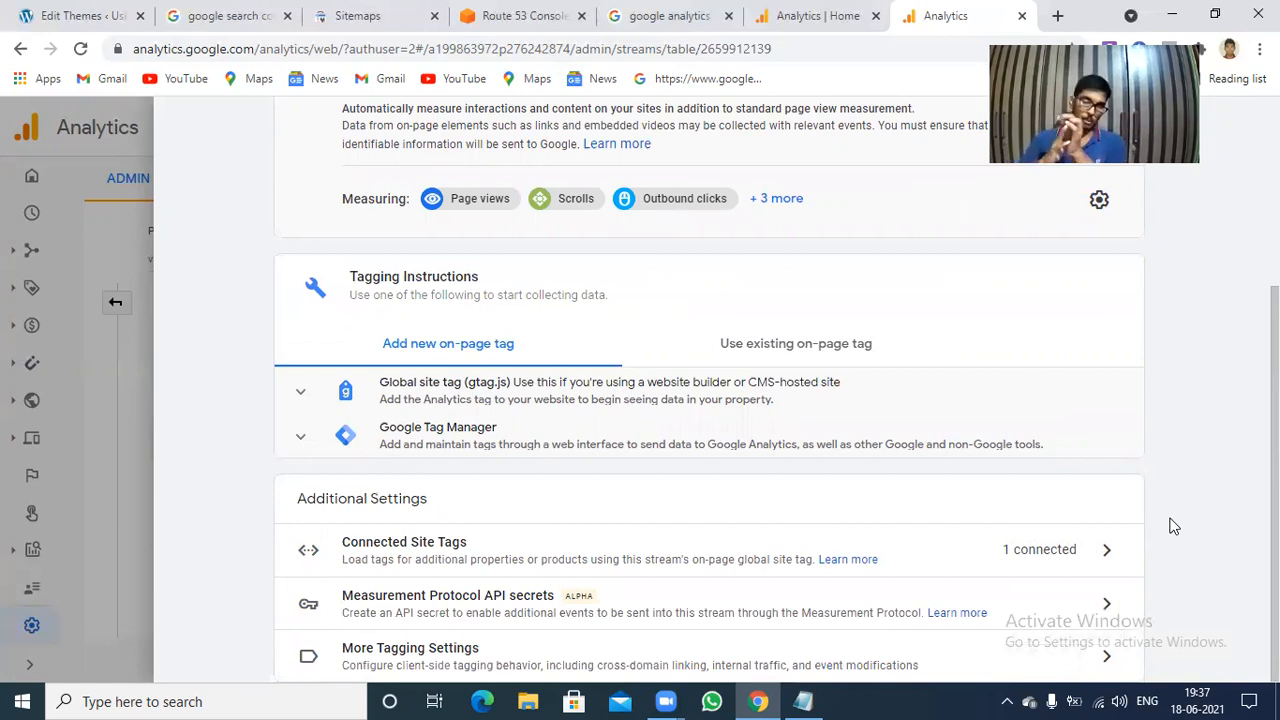
{"action": "left_click", "coordinate": [577, 440]}
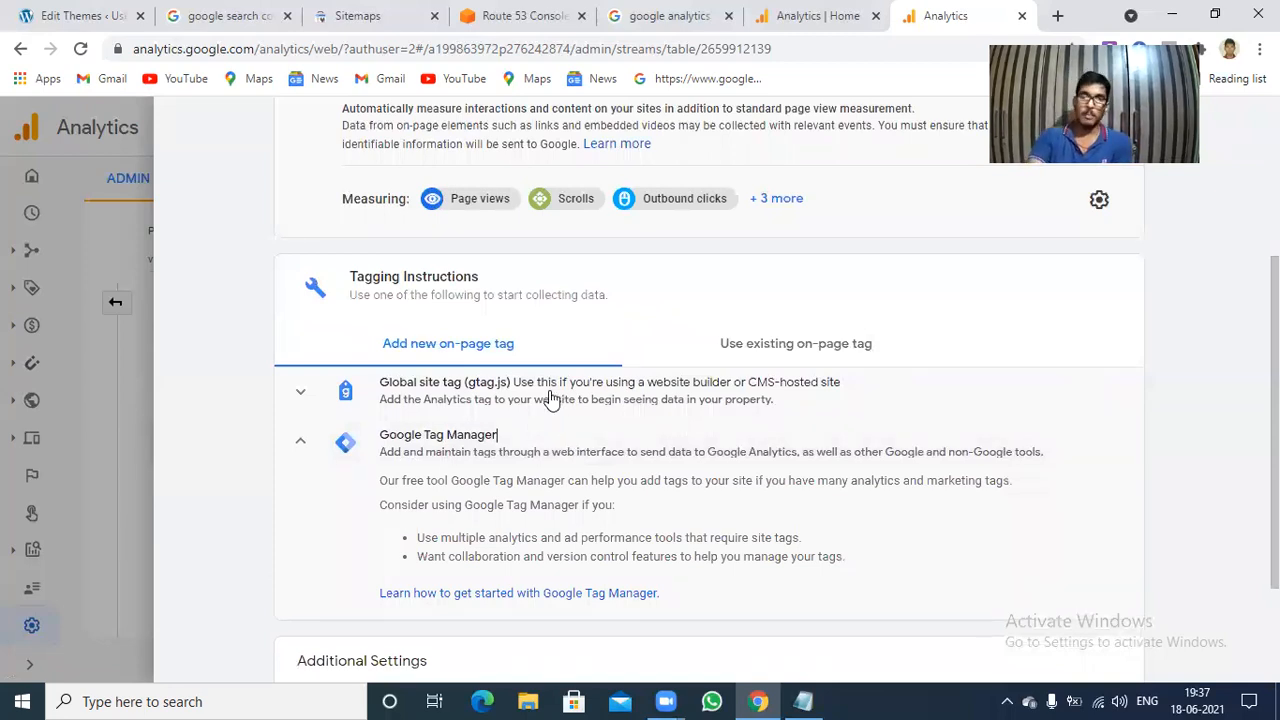
{"action": "left_click", "coordinate": [548, 397]}
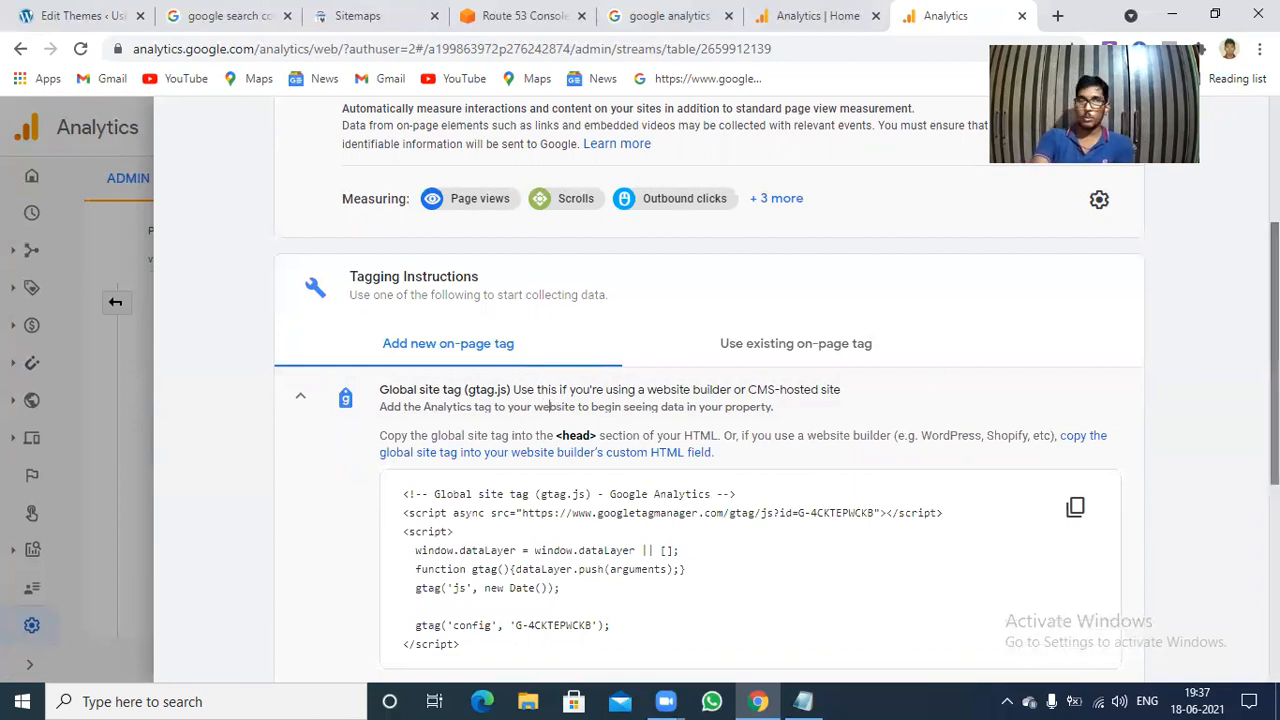
{"action": "scroll", "coordinate": [549, 406], "scroll_direction": "up", "scroll_amount": 3}
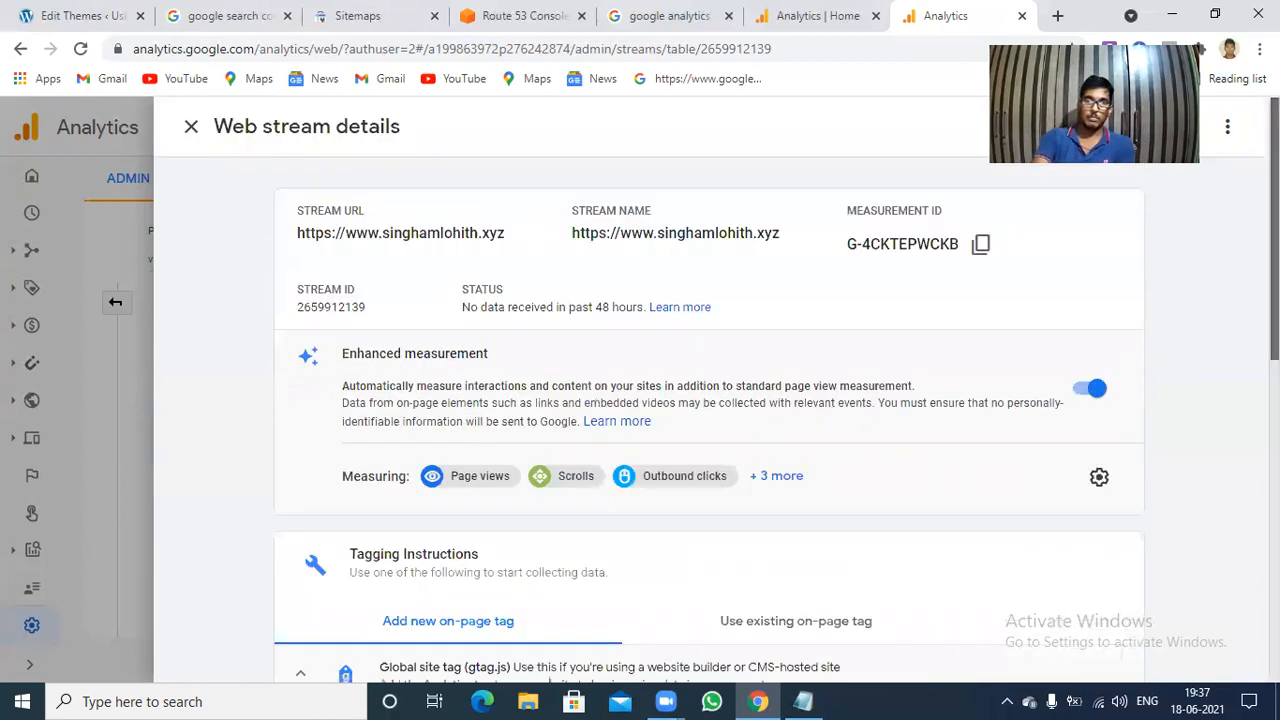
{"action": "left_click", "coordinate": [190, 130]}
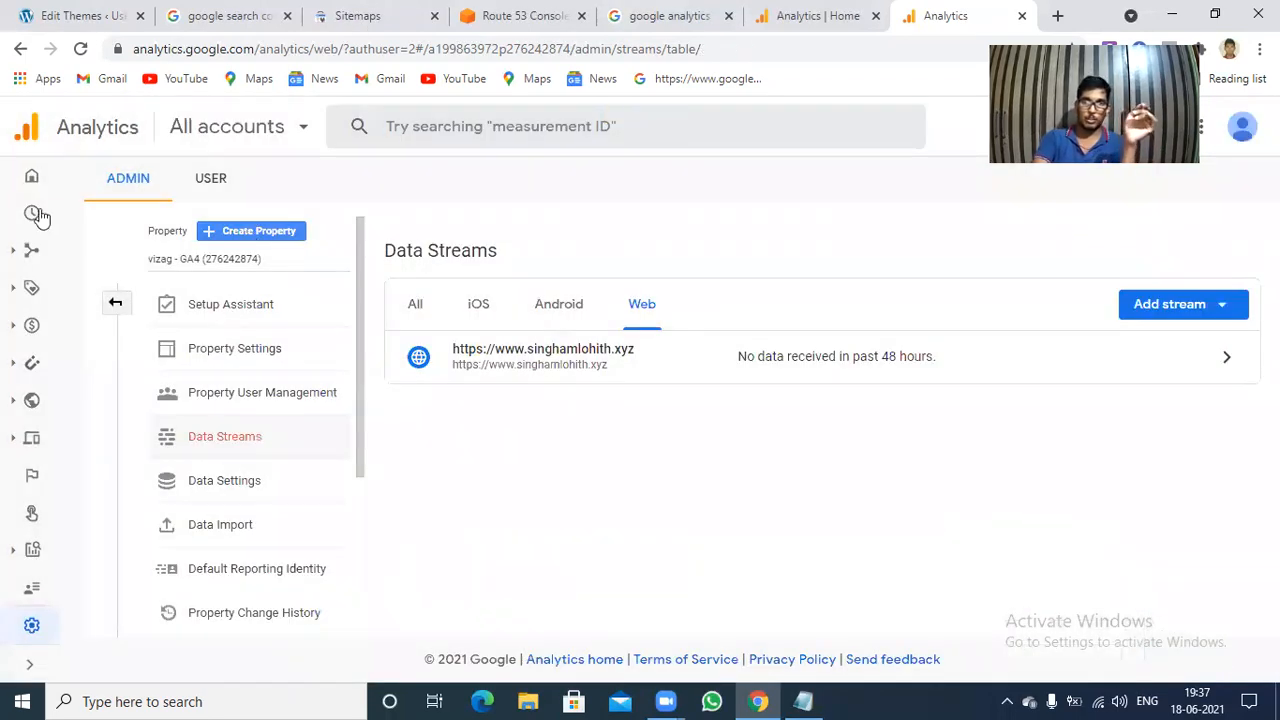
Reload the Analytics page, check the Global site tag in the WordPress header.php file, and return to the Analytics tracking code page.
{"action": "left_click", "coordinate": [82, 49]}
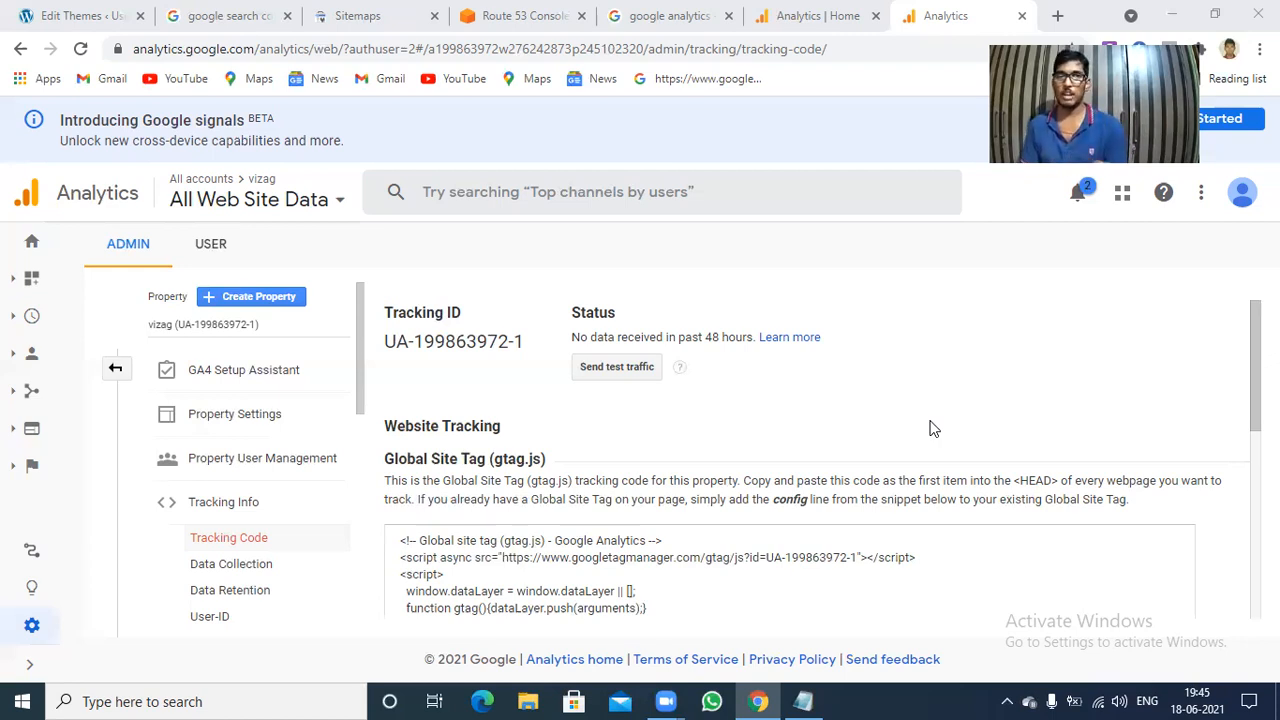
{"action": "left_click", "coordinate": [60, 8]}
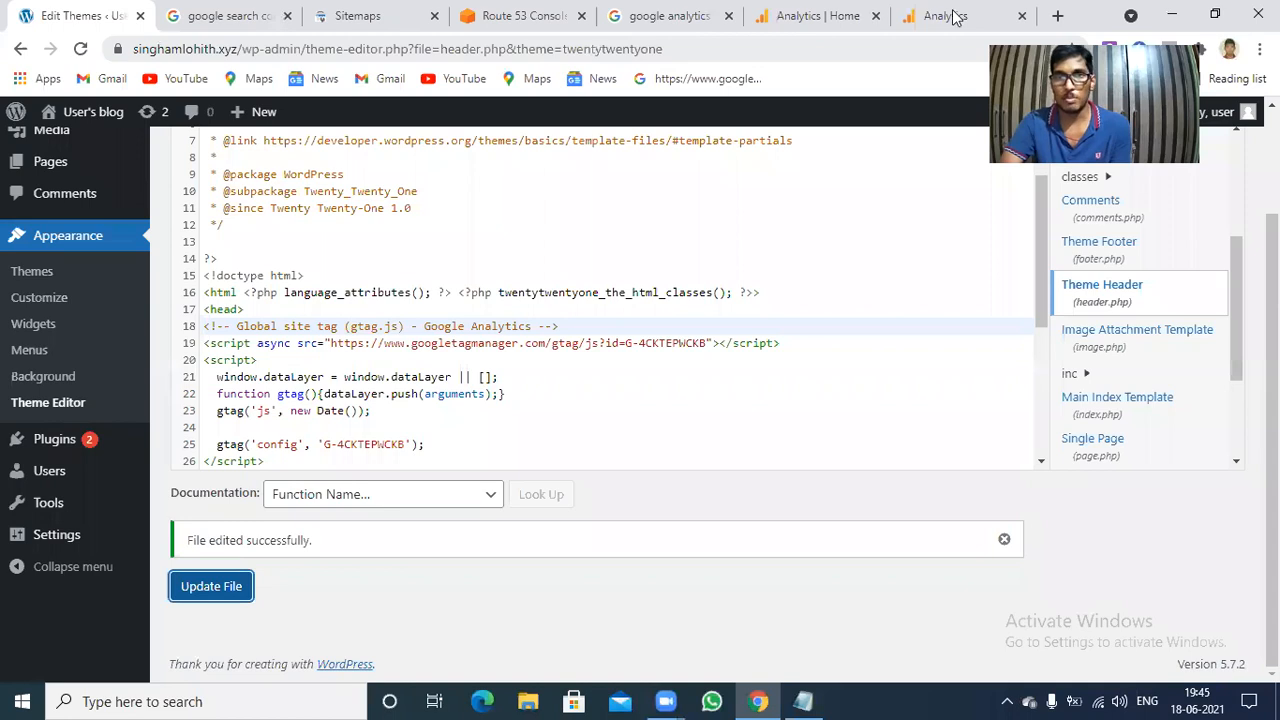
{"action": "left_click", "coordinate": [955, 16]}
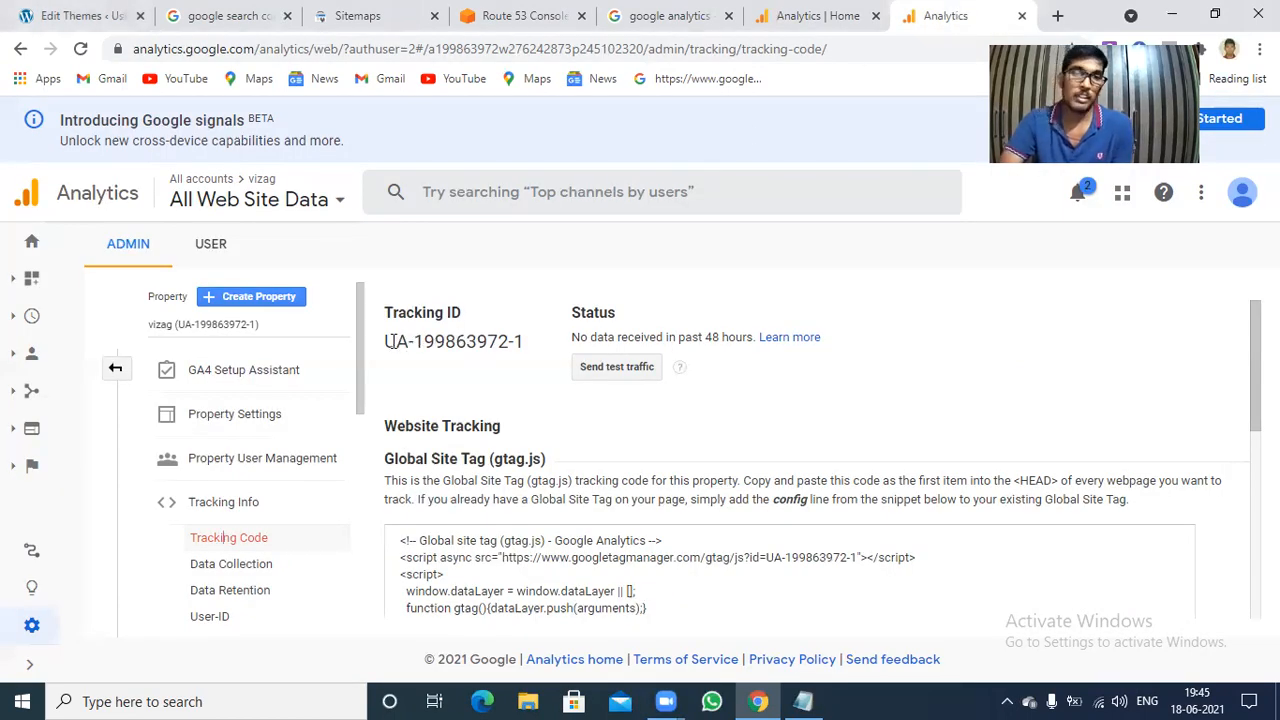
Copy the vizag property's tracking ID into a new browser tab's address bar and copy it again from there.
{"action": "left_click_drag", "start_coordinate": [389, 341], "coordinate": [524, 342]}
{"action": "key", "text": "ctrl+c"}
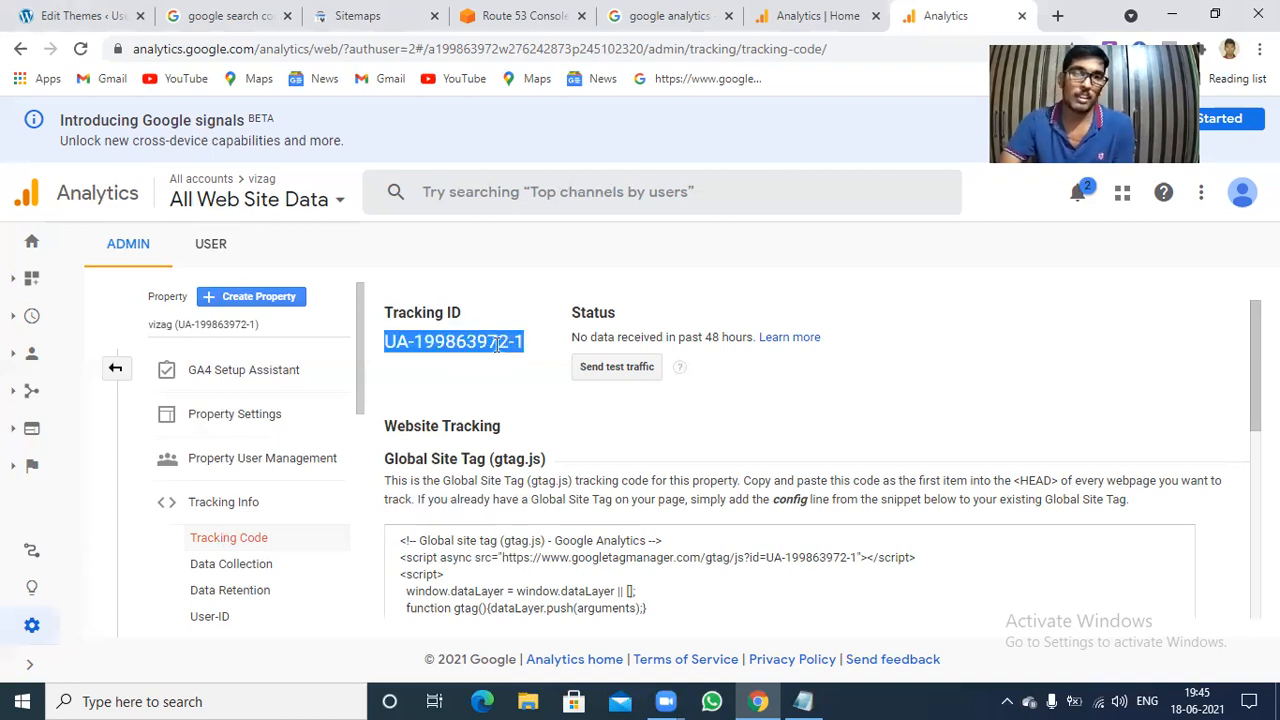
{"action": "left_click", "coordinate": [1058, 16]}
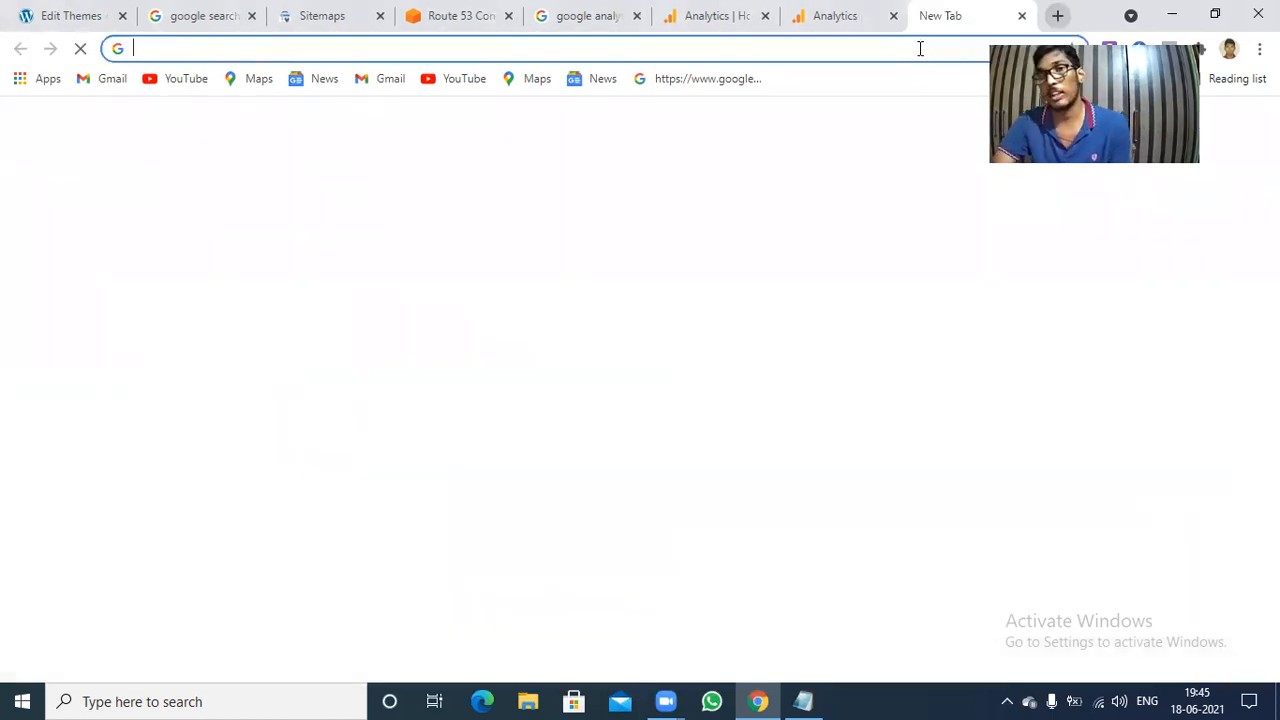
{"action": "right_click", "coordinate": [921, 52]}
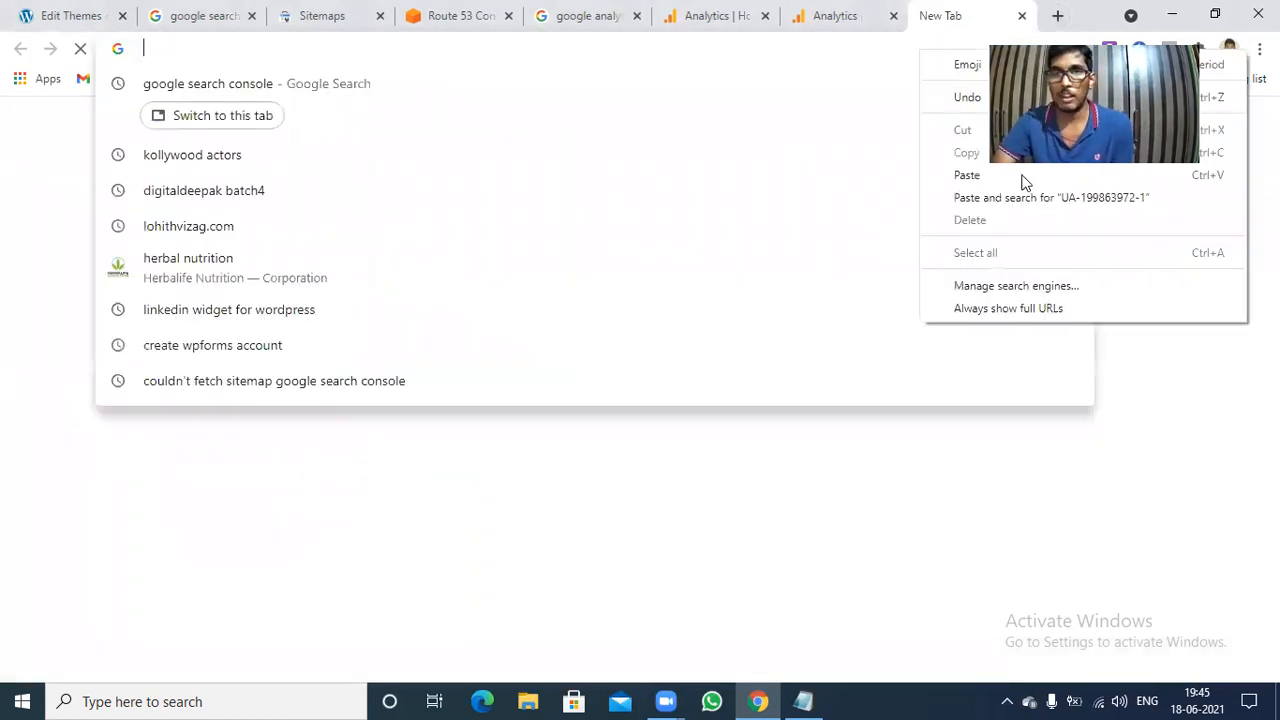
{"action": "left_click", "coordinate": [967, 175]}
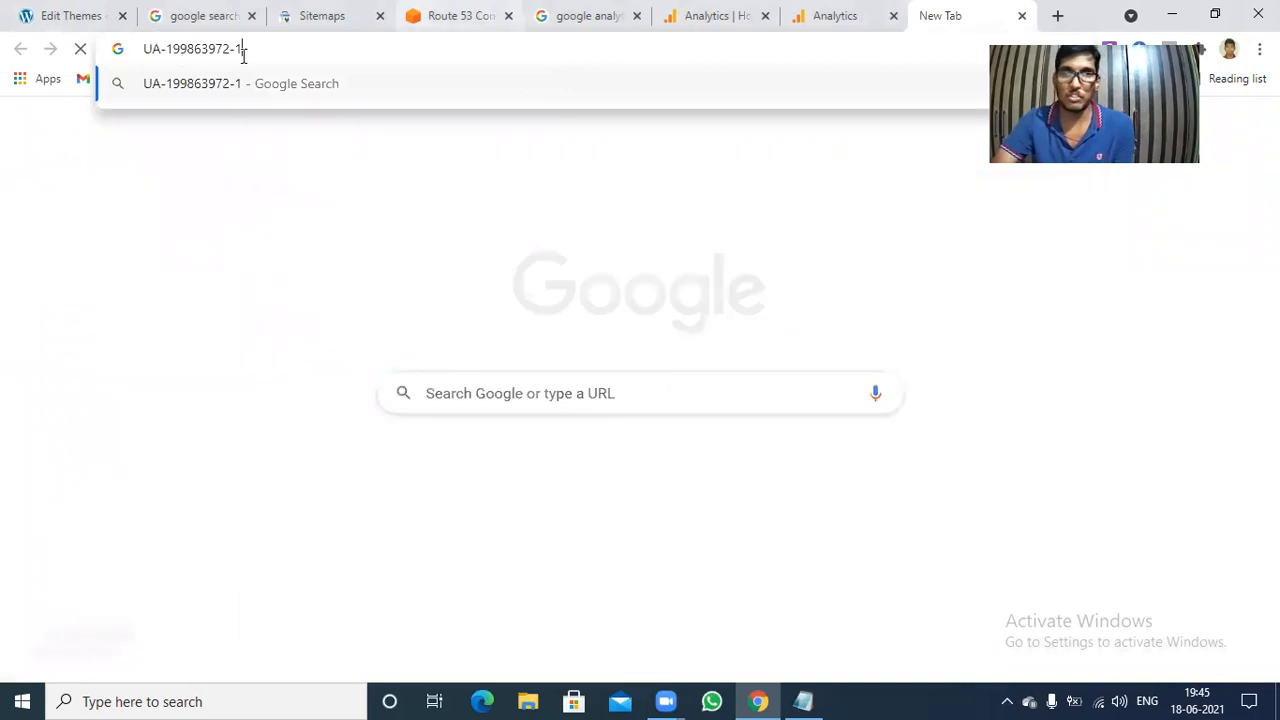
{"action": "left_click_drag", "start_coordinate": [248, 46], "coordinate": [157, 49]}
{"action": "key", "text": "ctrl+c"}
{"action": "right_click", "coordinate": [157, 49]}
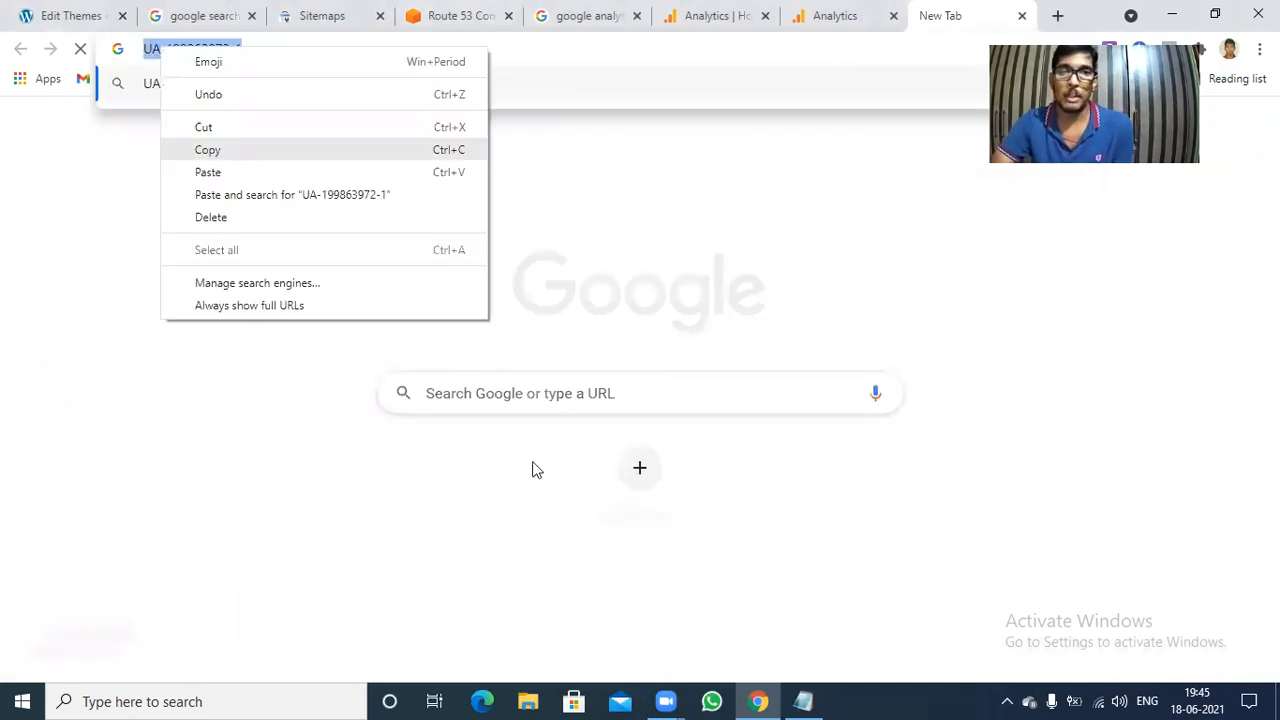
Switch to Notepad and paste the tracking ID on its own line below the numbered list, leaving a blank line between.
{"action": "left_click", "coordinate": [803, 700]}
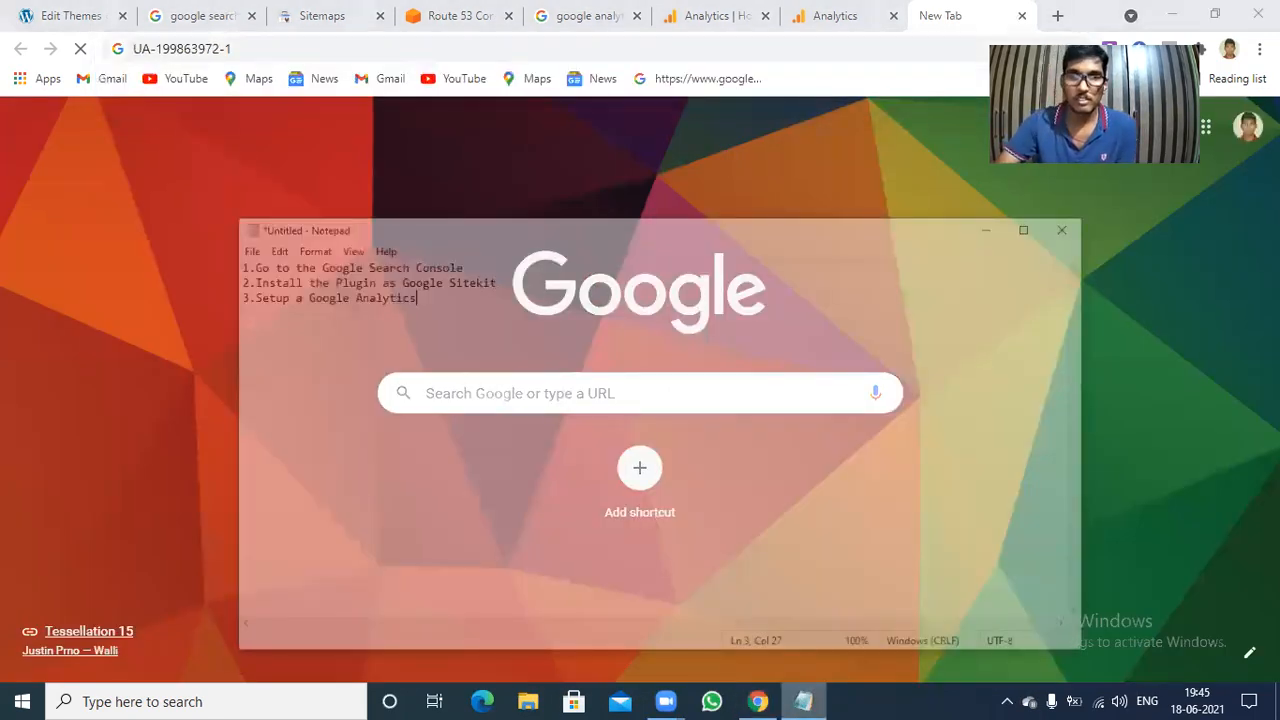
{"action": "key", "text": "Return"}
{"action": "key", "text": "Return"}
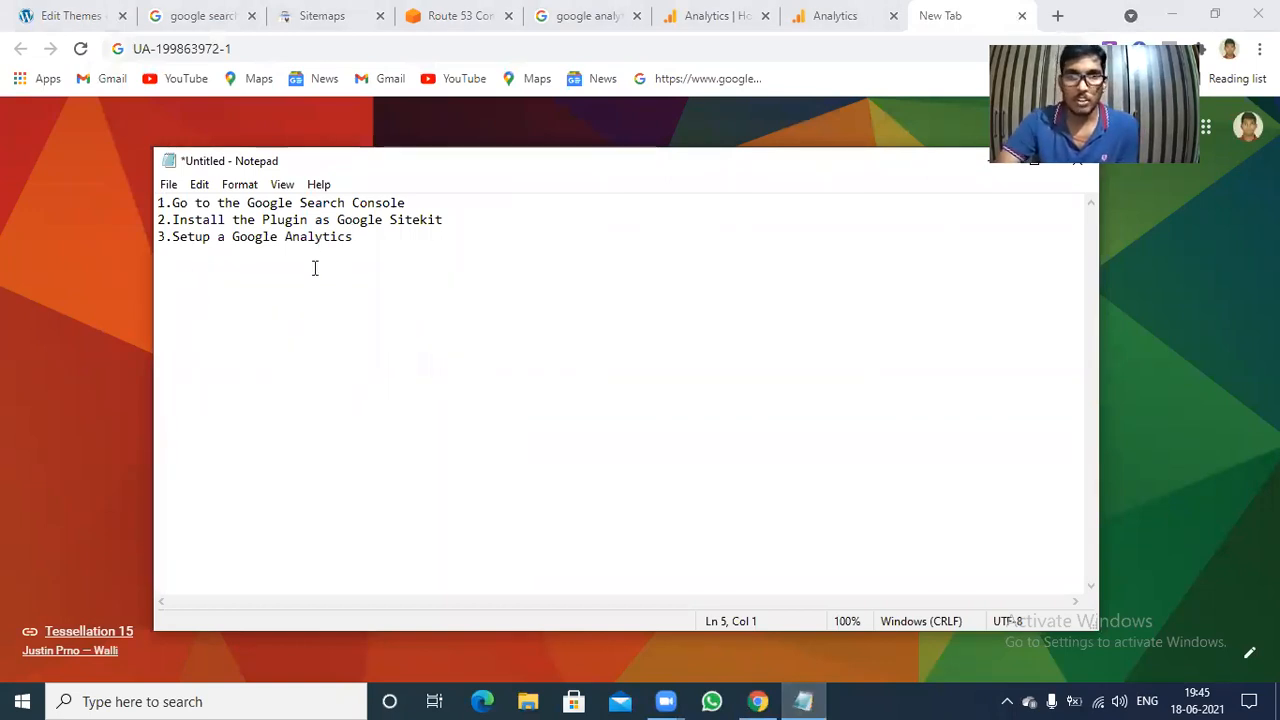
{"action": "key", "text": "ctrl+v"}
{"action": "key", "text": "Return"}
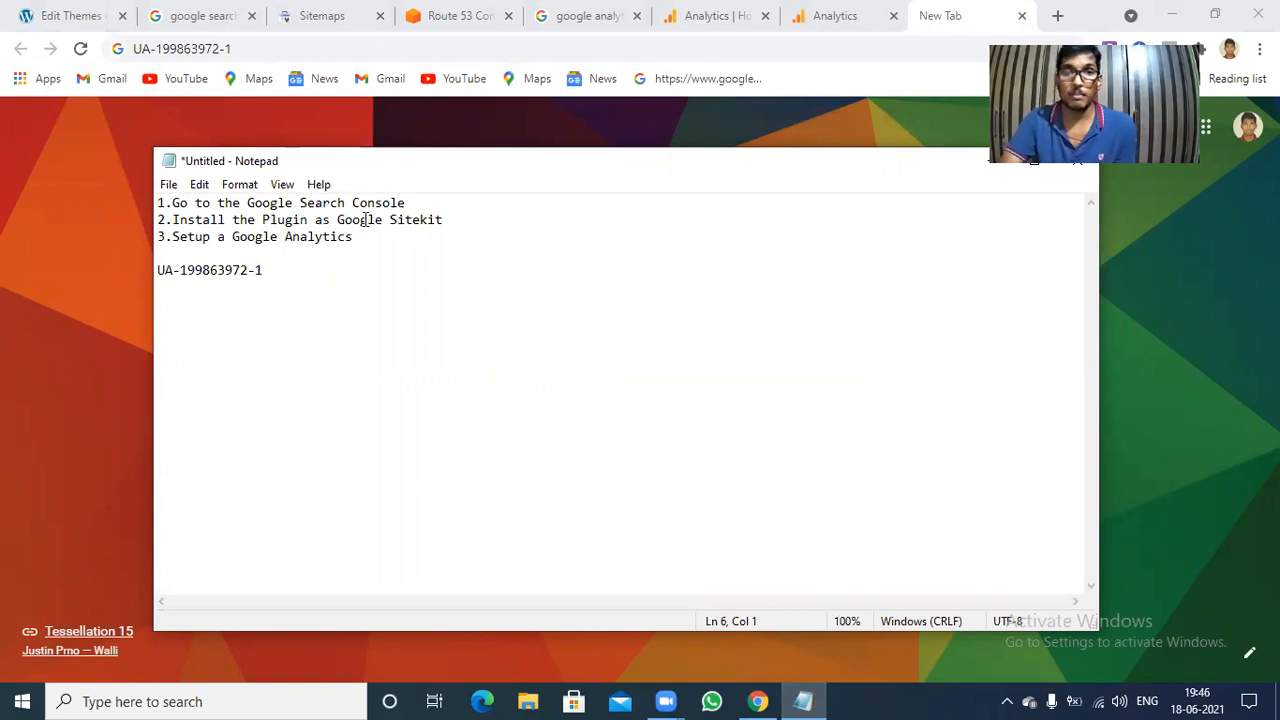
Switch to WordPress, find the Site Kit by Google plugin by searching new plugins for google, and install and activate it.
{"action": "left_click", "coordinate": [52, 8]}
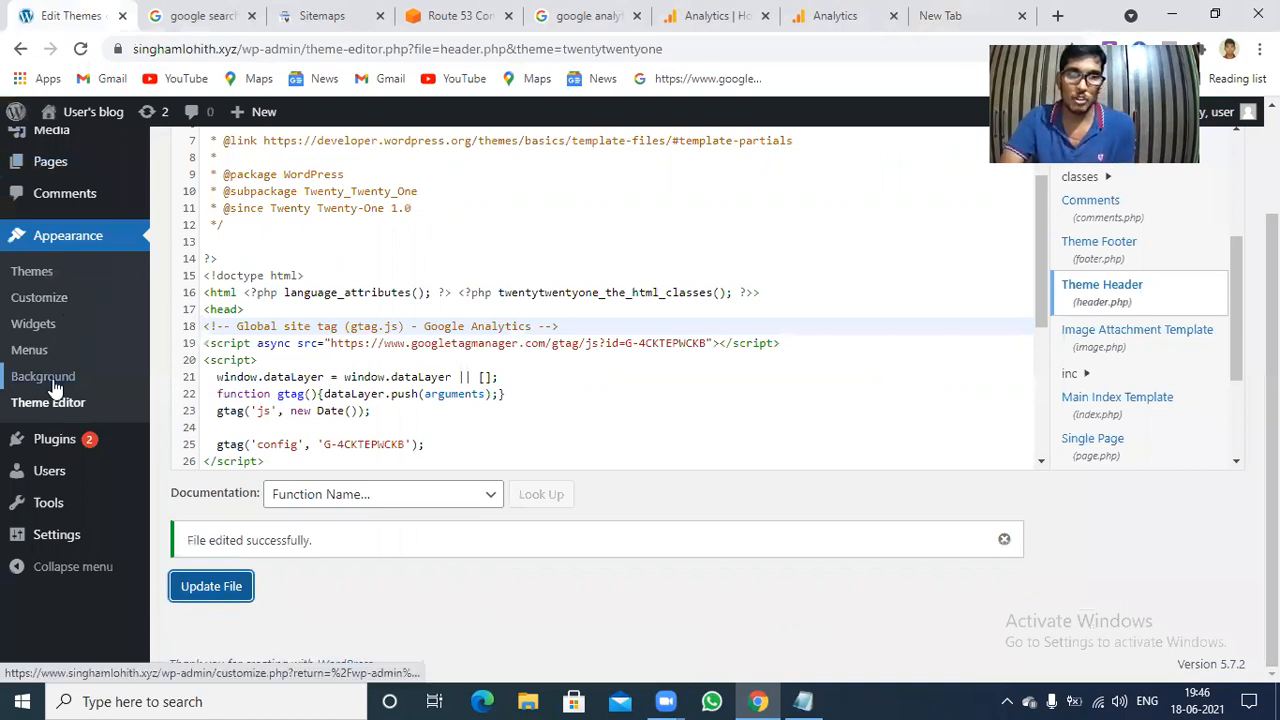
{"action": "mouse_move", "coordinate": [72, 449]}
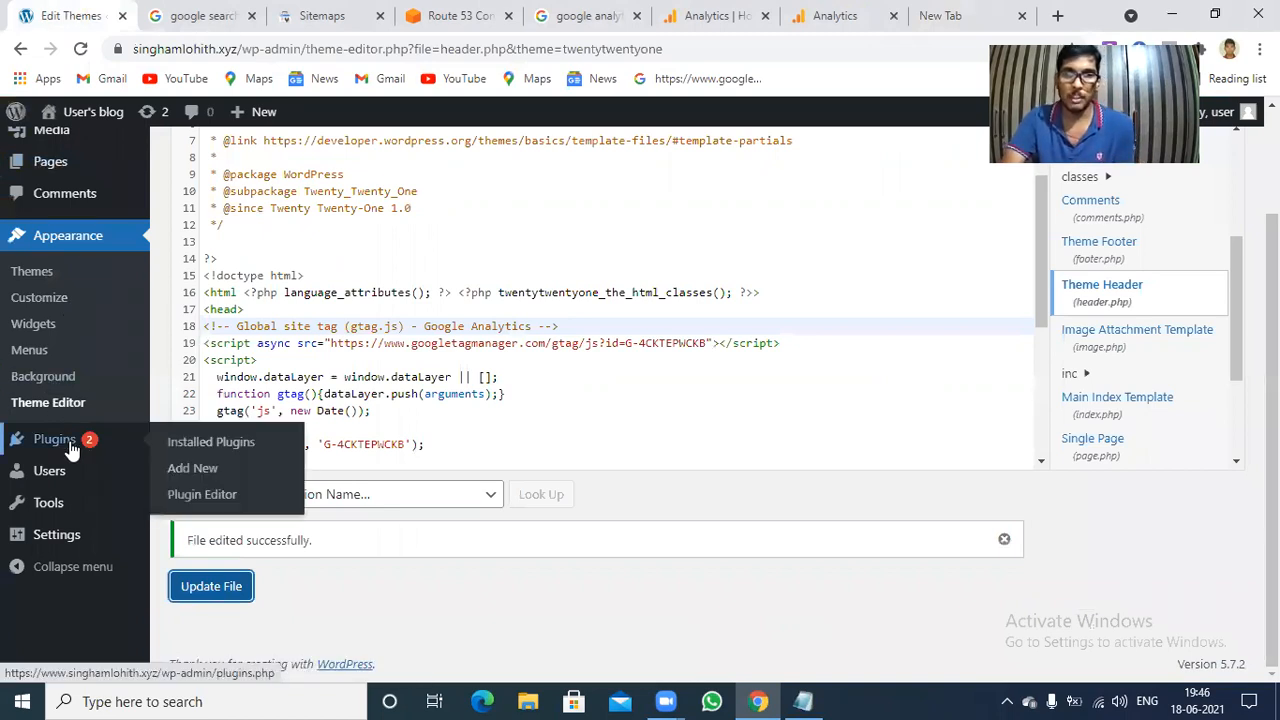
{"action": "left_click", "coordinate": [192, 470]}
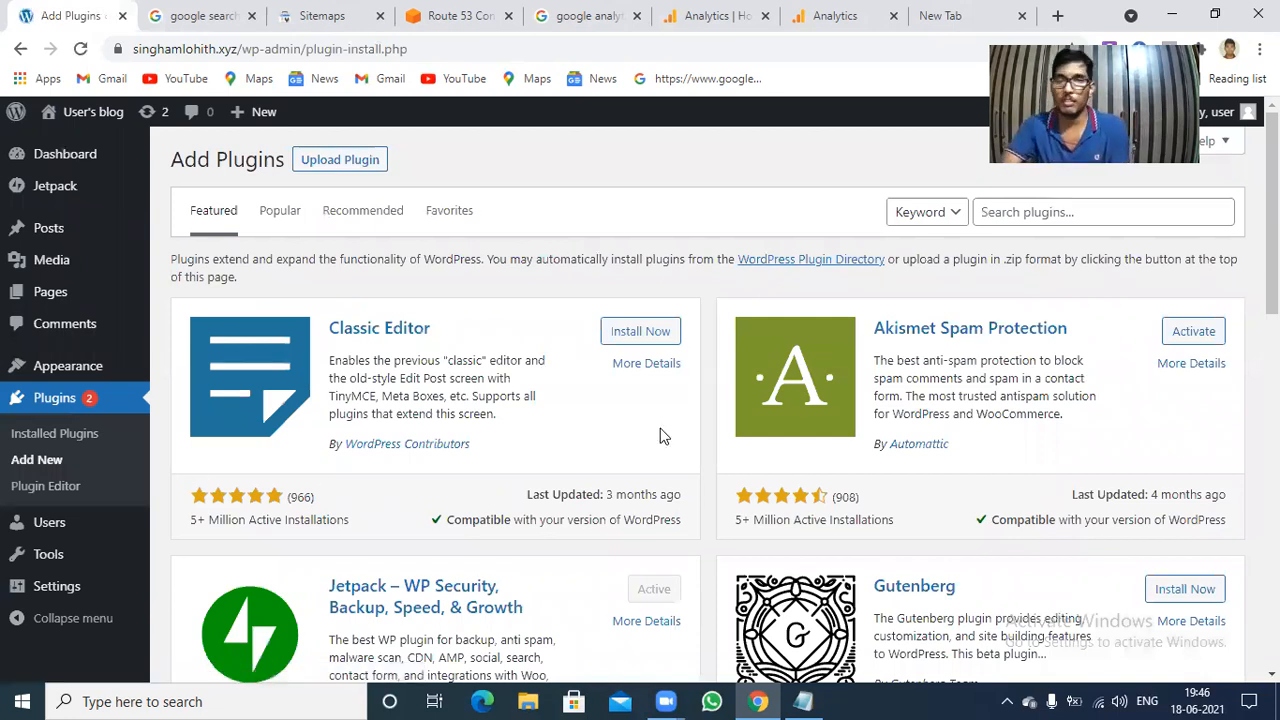
{"action": "left_click", "coordinate": [1028, 213]}
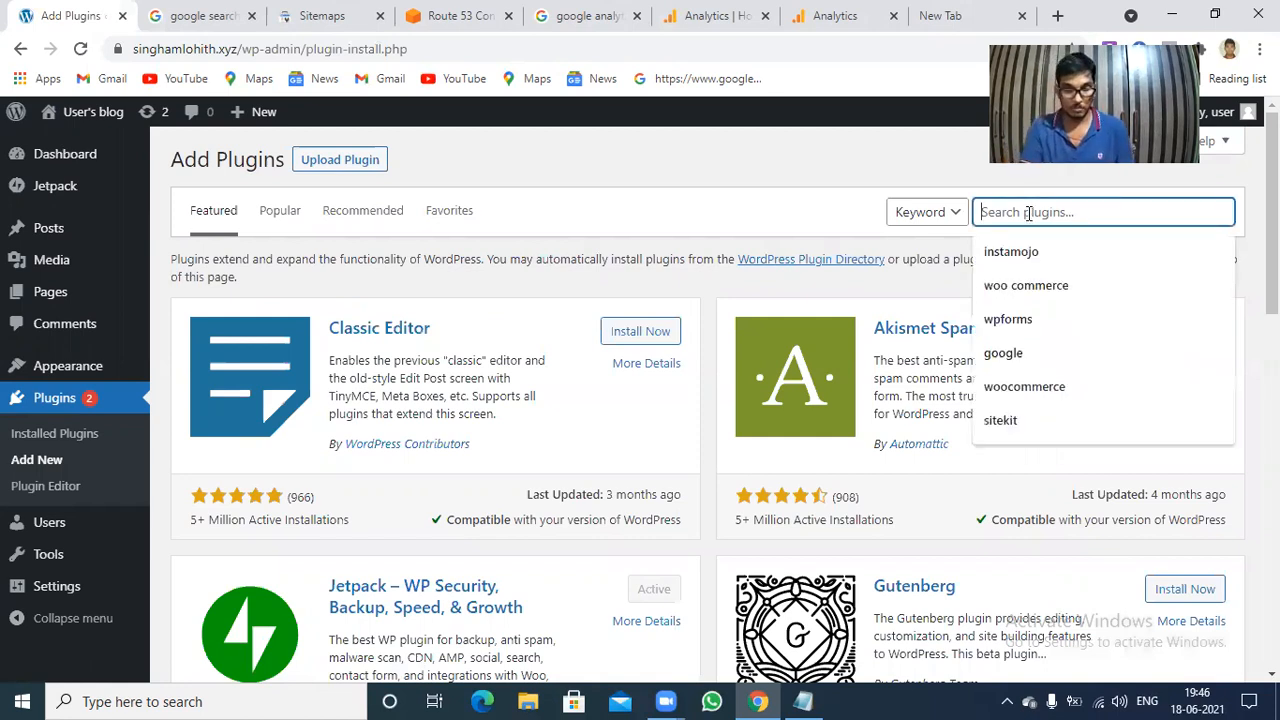
{"action": "type", "text": "google"}
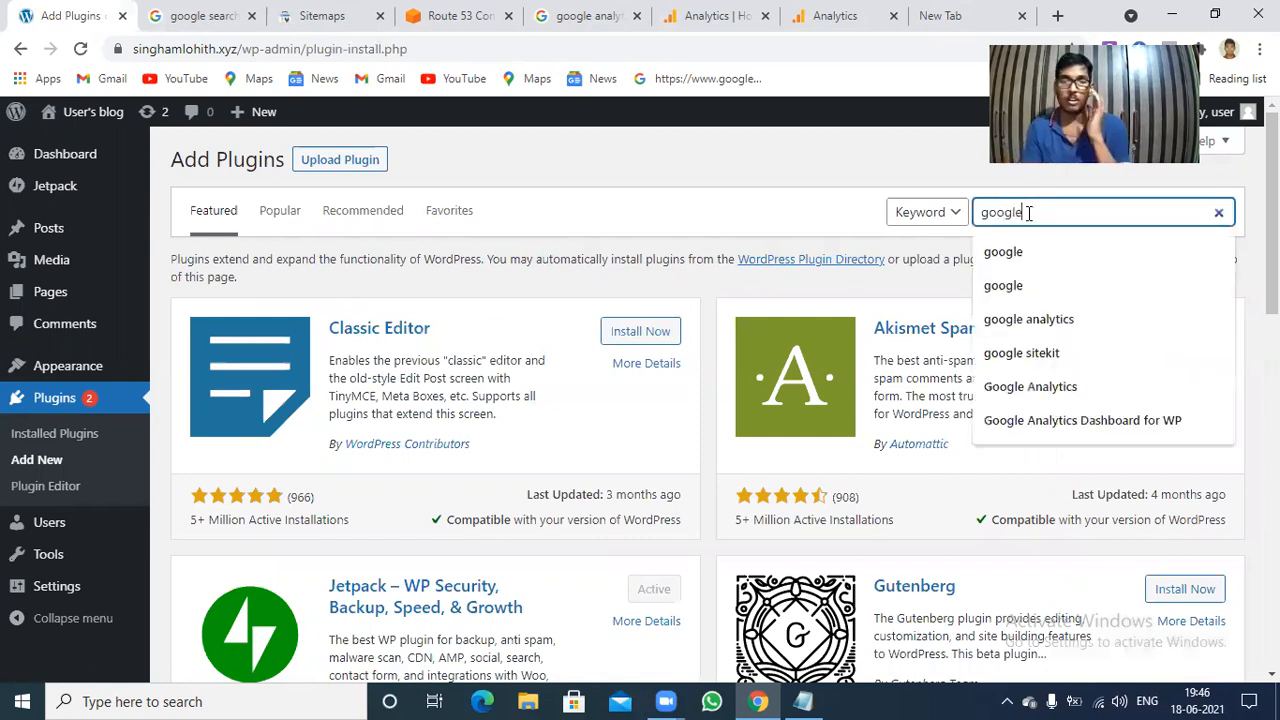
{"action": "key", "text": "Return"}
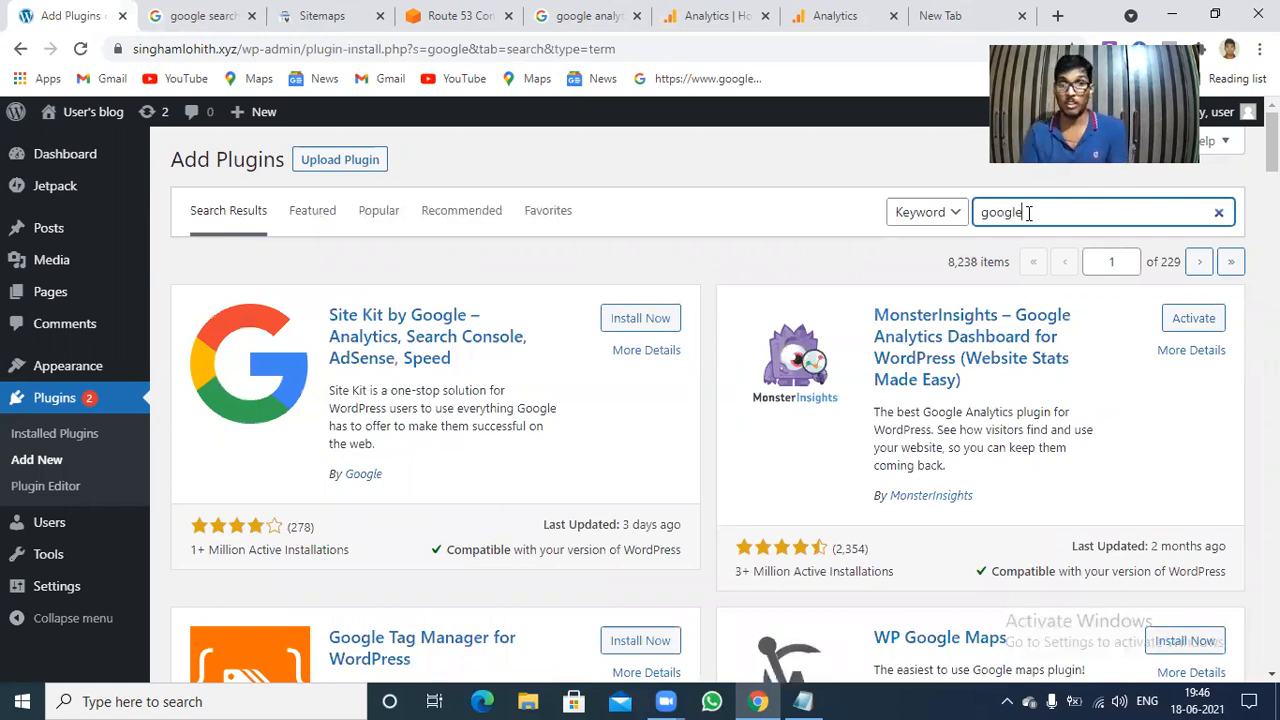
{"action": "left_click", "coordinate": [640, 318]}
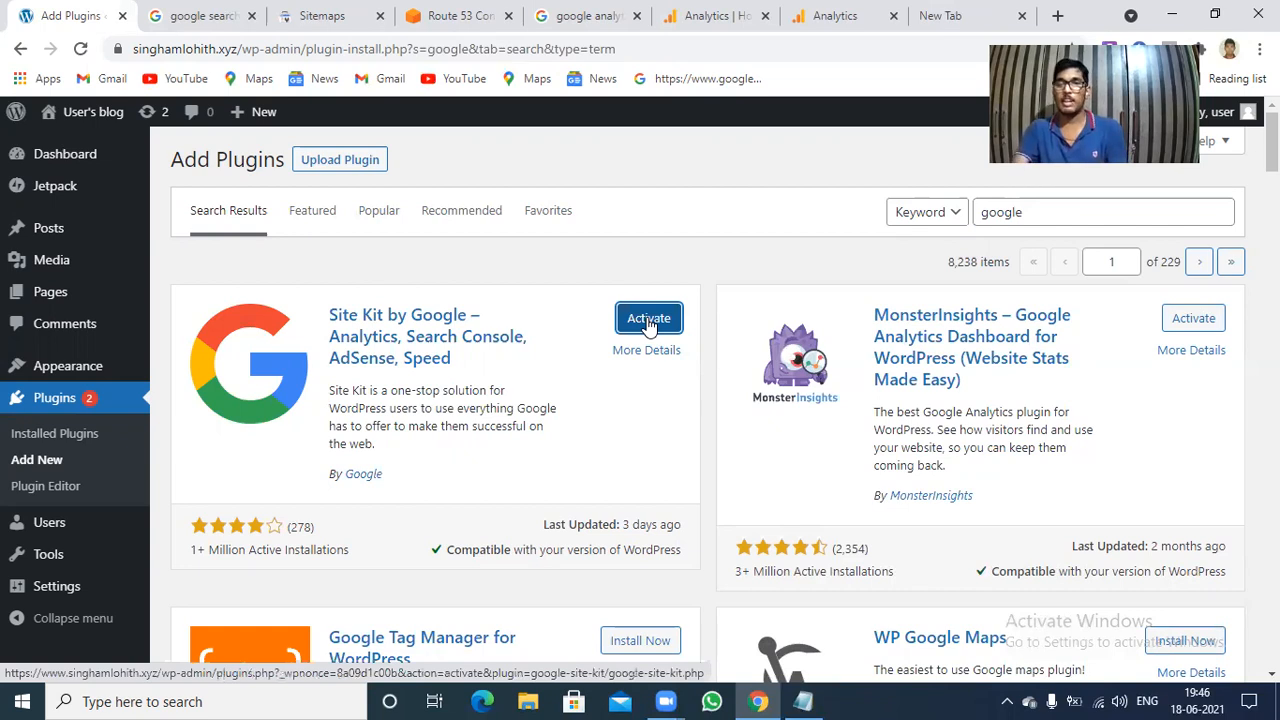
{"action": "left_click", "coordinate": [649, 320]}
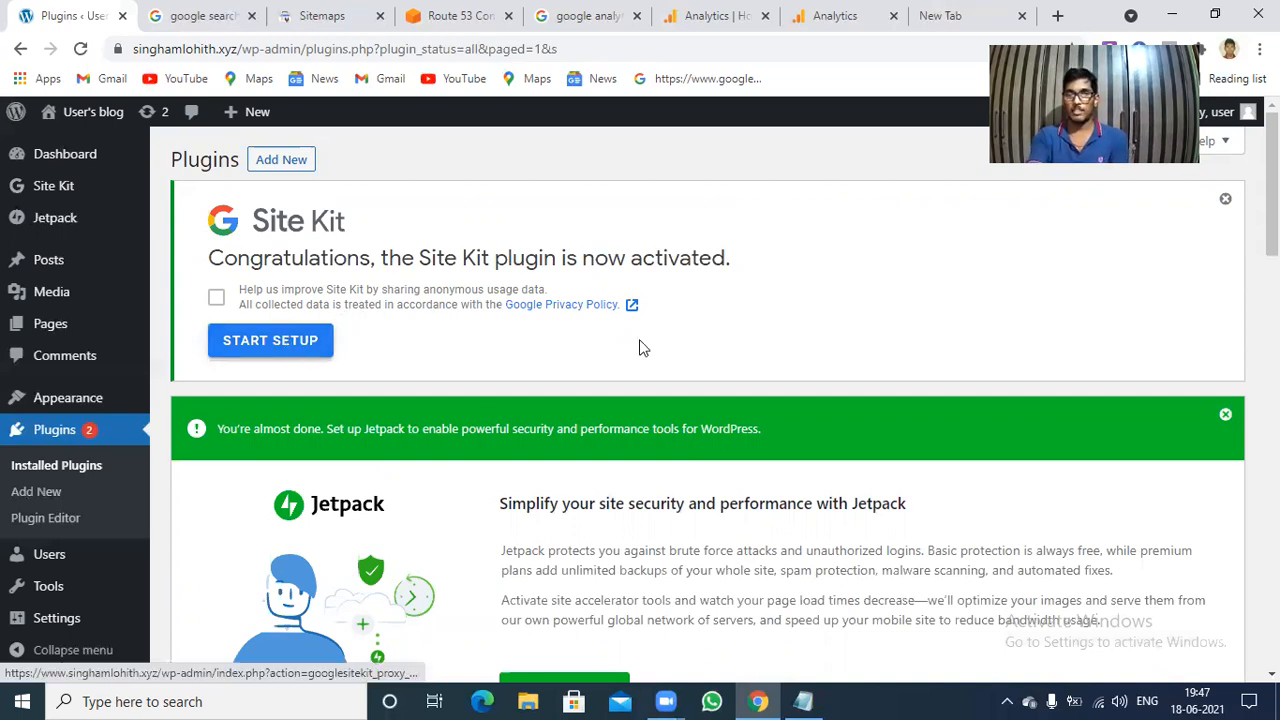
Select all installed plugins and apply the Update bulk action to them.
{"action": "scroll", "coordinate": [700, 400], "scroll_direction": "down", "scroll_amount": 5}
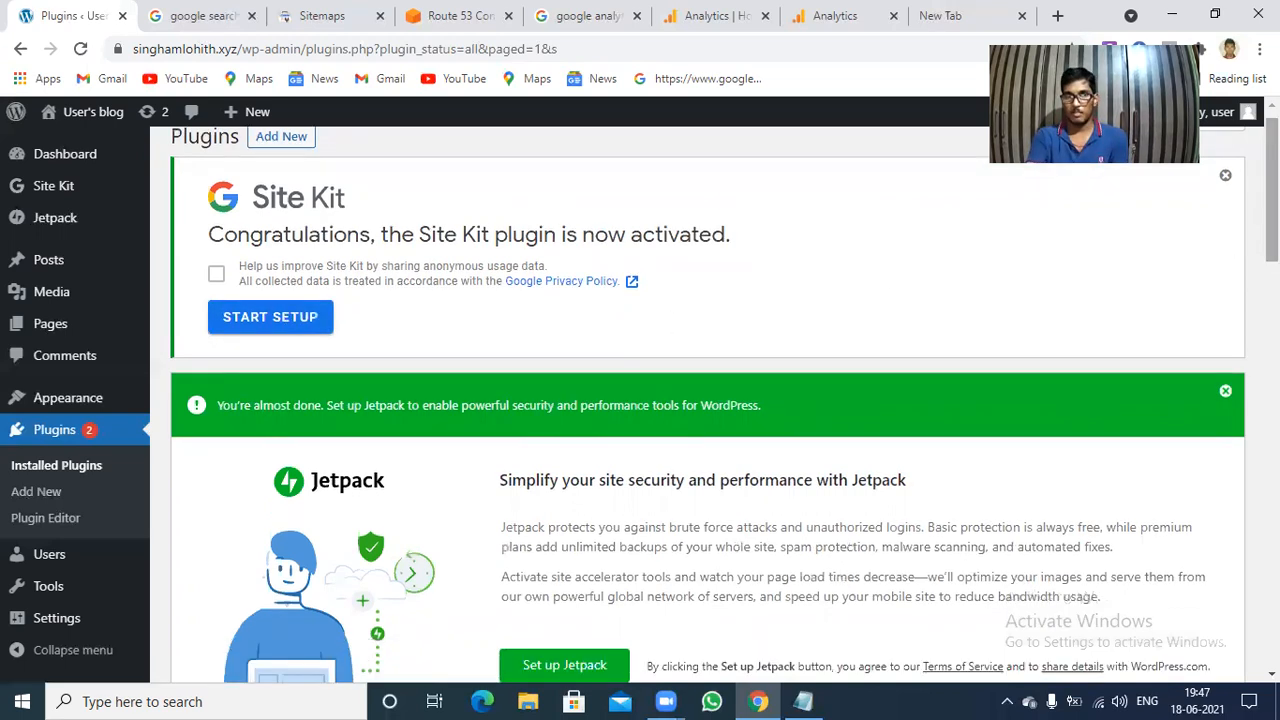
{"action": "scroll", "coordinate": [700, 400], "scroll_direction": "up", "scroll_amount": 5}
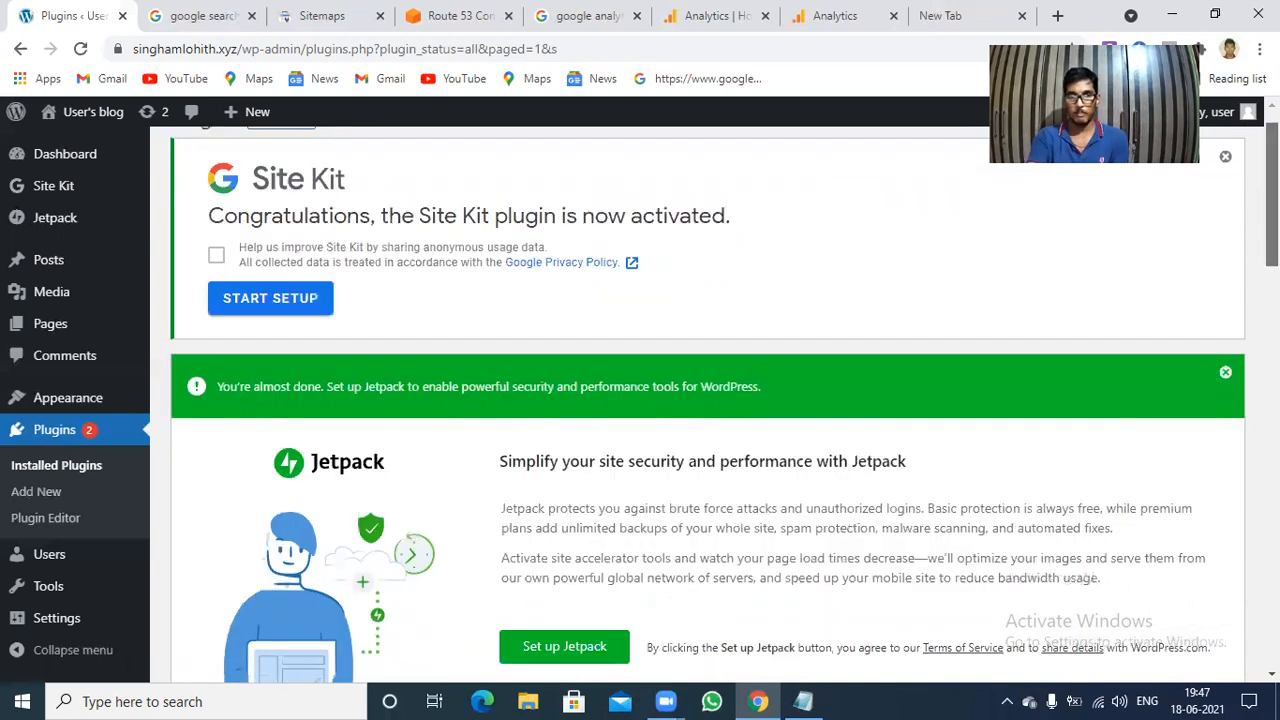
{"action": "scroll", "coordinate": [700, 400], "scroll_direction": "down", "scroll_amount": 9}
{"action": "scroll", "coordinate": [700, 400], "scroll_direction": "up", "scroll_amount": 9}
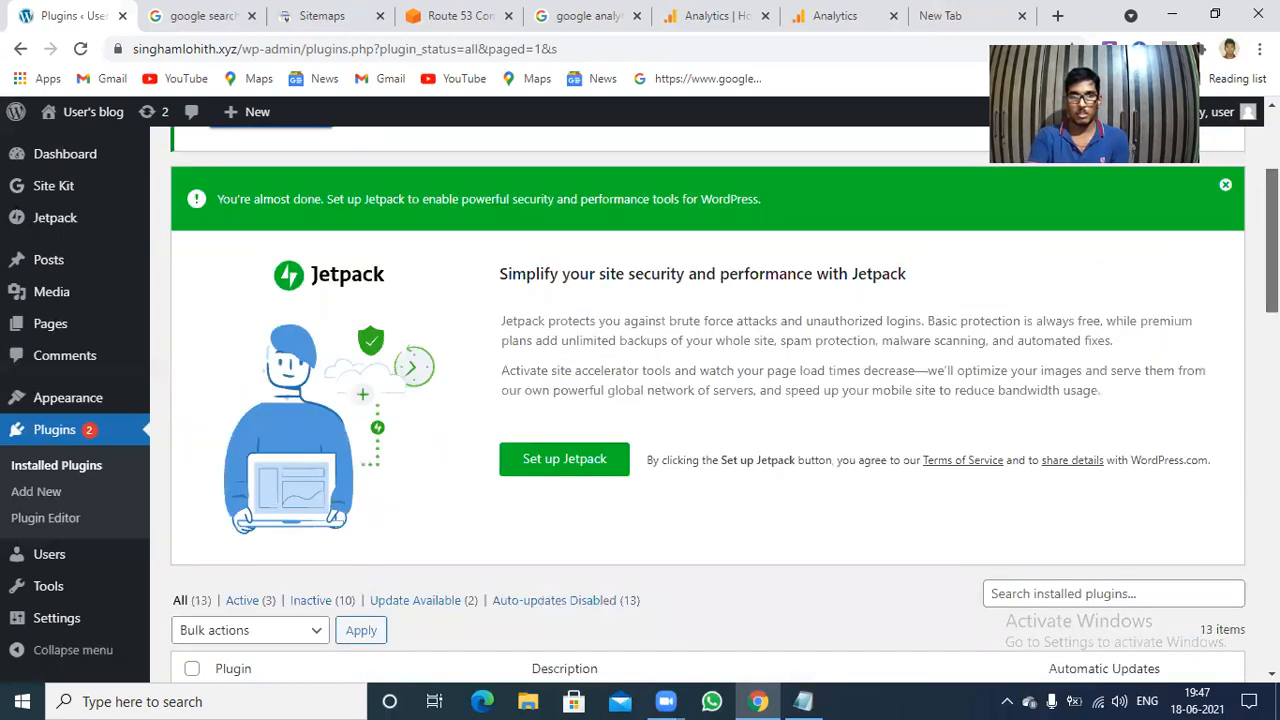
{"action": "scroll", "coordinate": [700, 400], "scroll_direction": "down", "scroll_amount": 10}
{"action": "scroll", "coordinate": [700, 400], "scroll_direction": "down", "scroll_amount": 3}
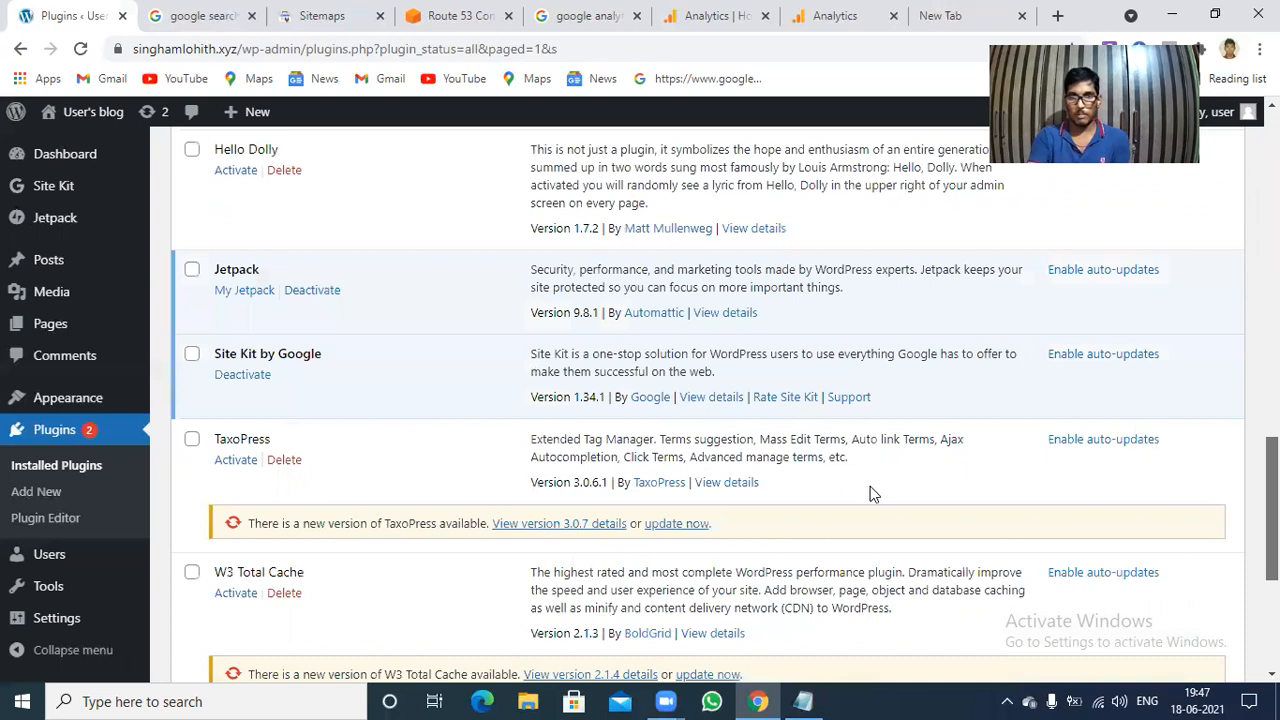
{"action": "scroll", "coordinate": [870, 493], "scroll_direction": "down", "scroll_amount": 1}
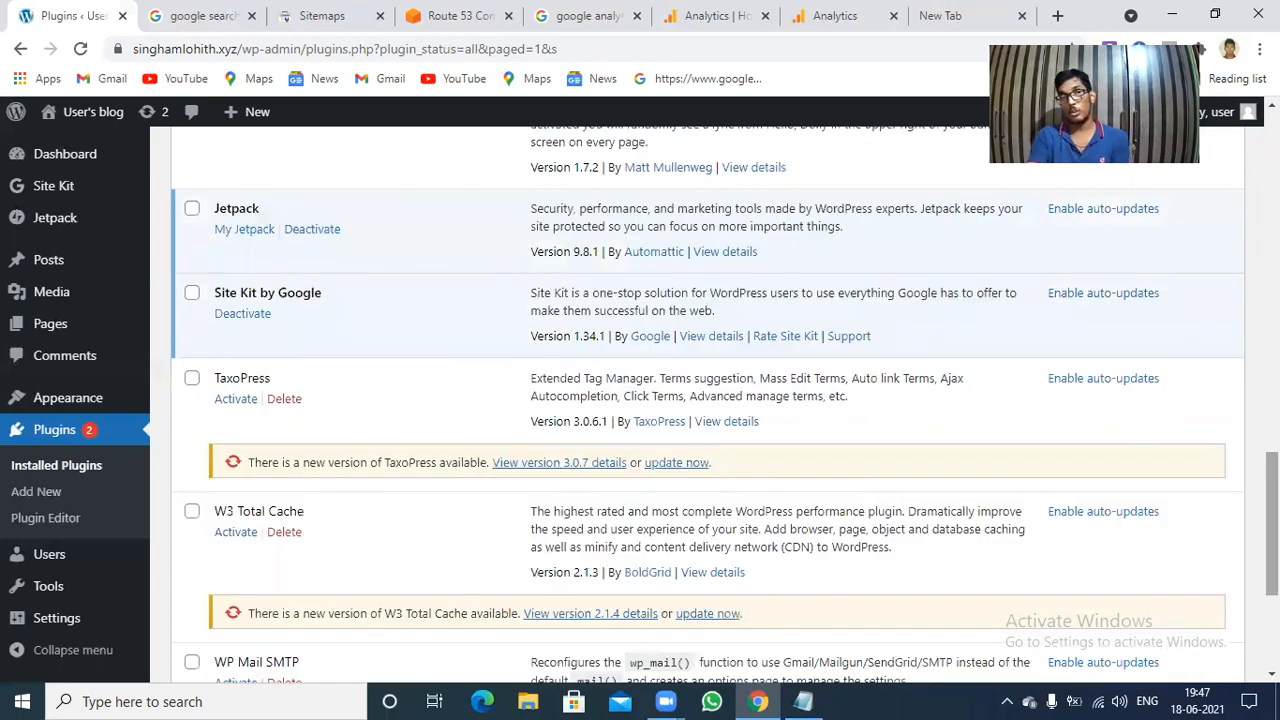
{"action": "left_click_drag", "start_coordinate": [1271, 525], "coordinate": [1271, 327]}
{"action": "scroll", "coordinate": [669, 454], "scroll_direction": "up", "scroll_amount": 2}
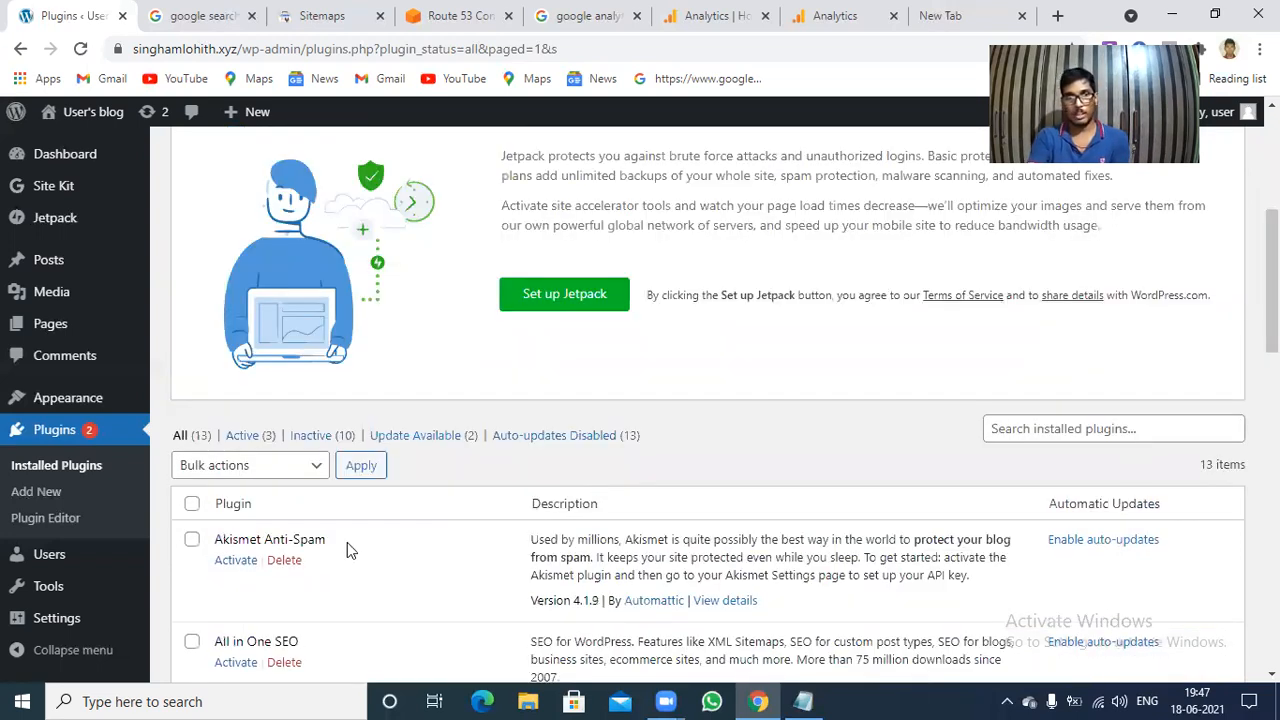
{"action": "left_click", "coordinate": [194, 506]}
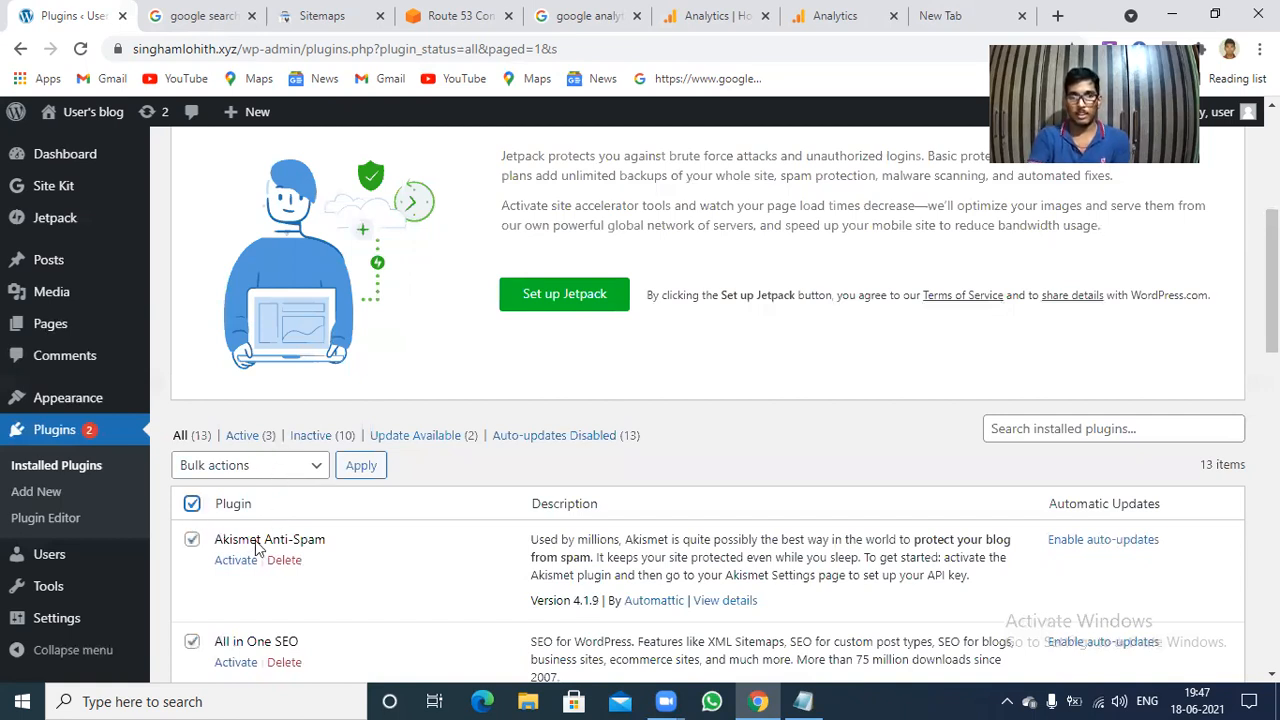
{"action": "left_click", "coordinate": [252, 466]}
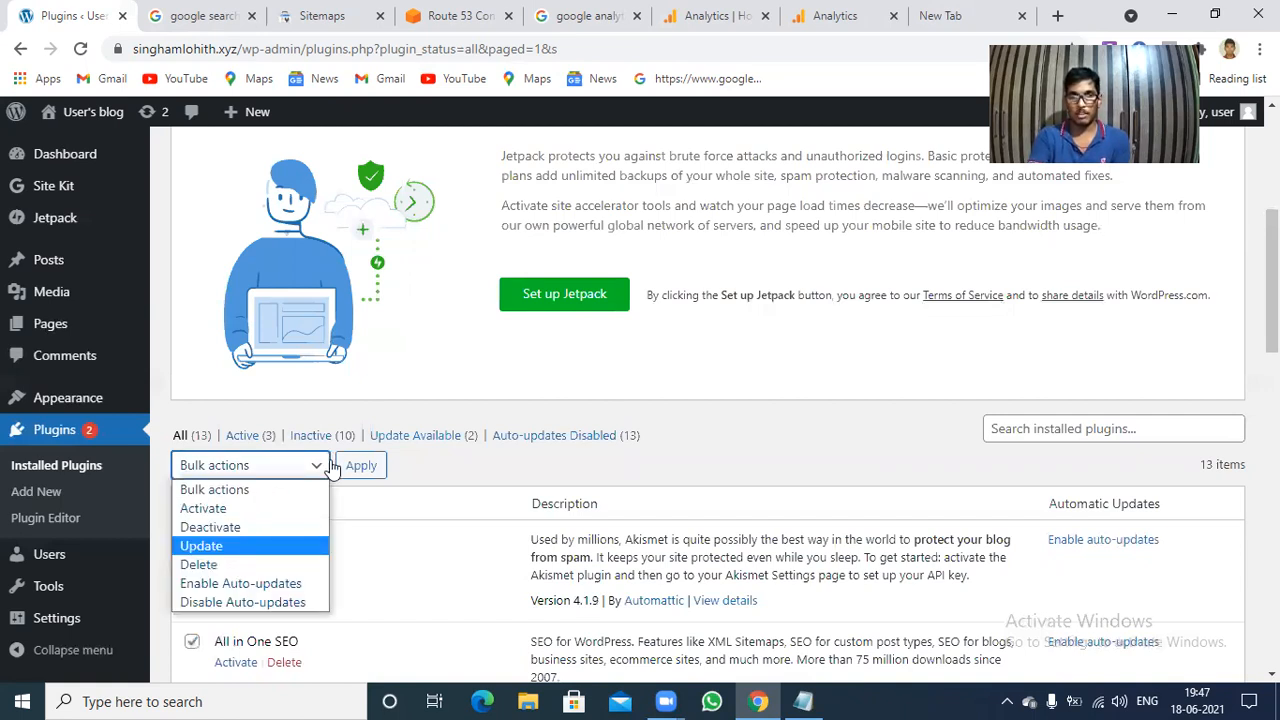
{"action": "left_click", "coordinate": [236, 546]}
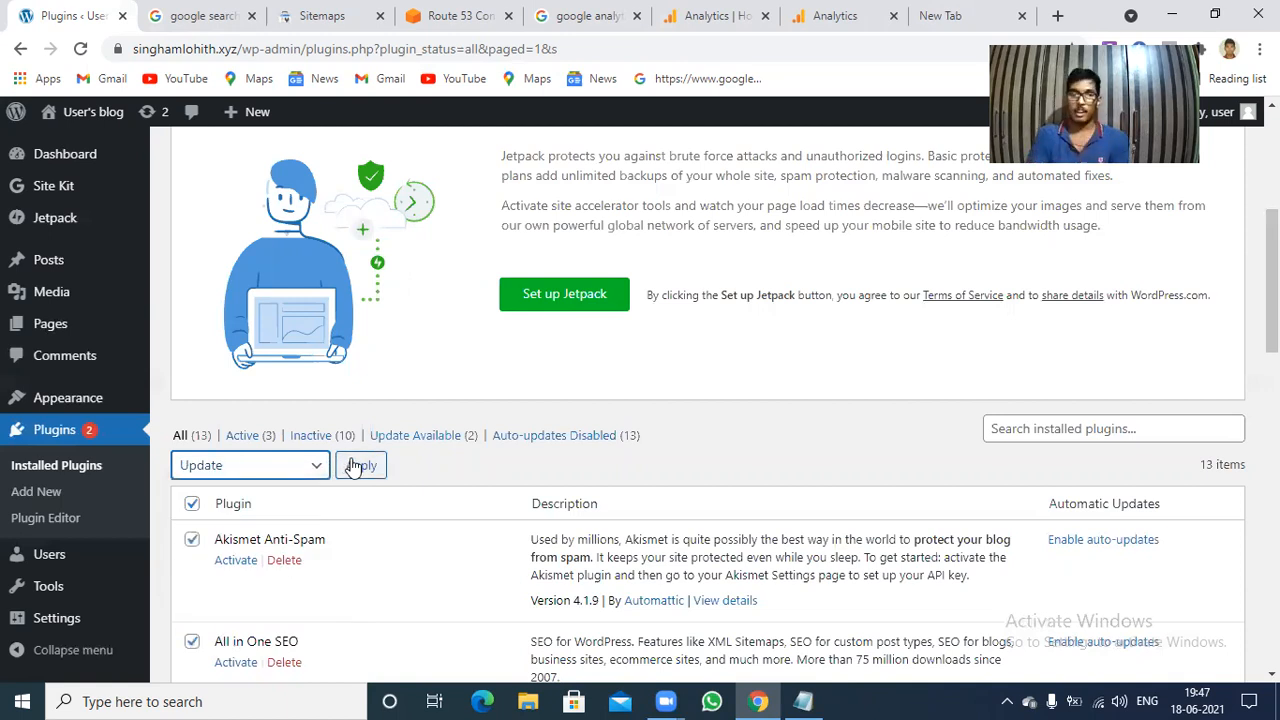
{"action": "left_click", "coordinate": [360, 466]}
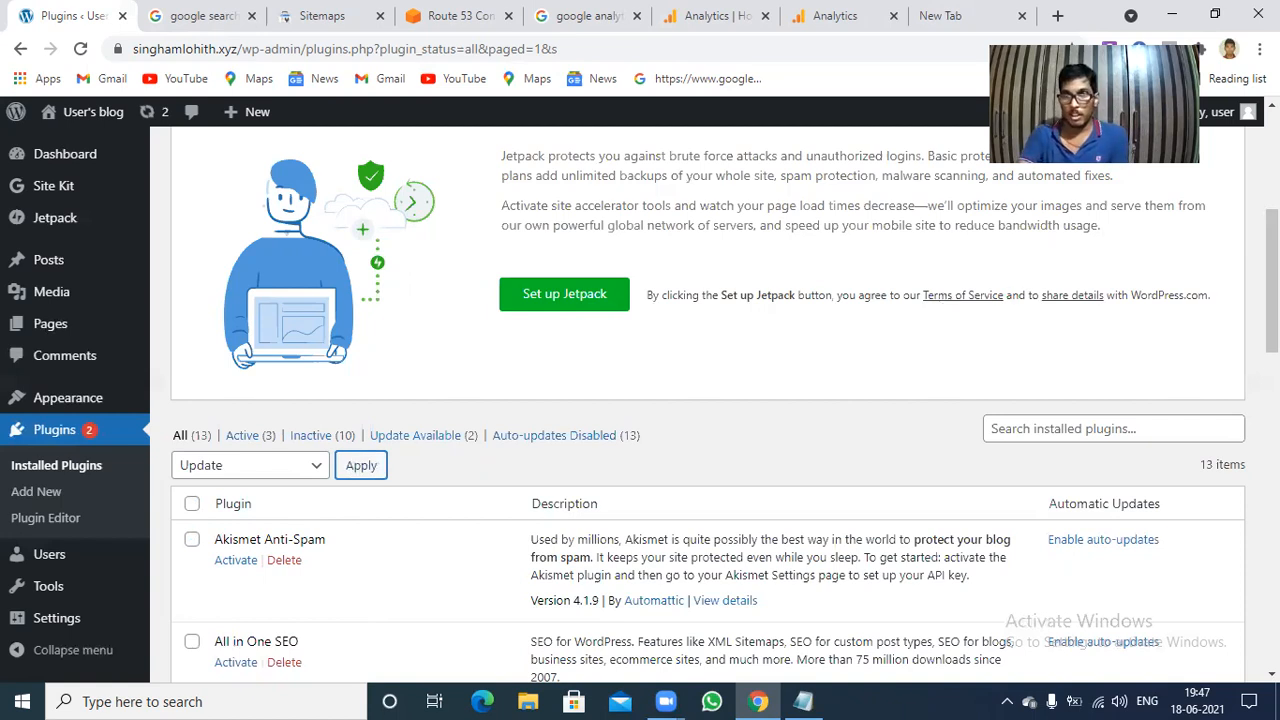
Start the Site Kit setup and proceed to signing in with Google.
{"action": "left_click_drag", "start_coordinate": [1272, 284], "coordinate": [1272, 190]}
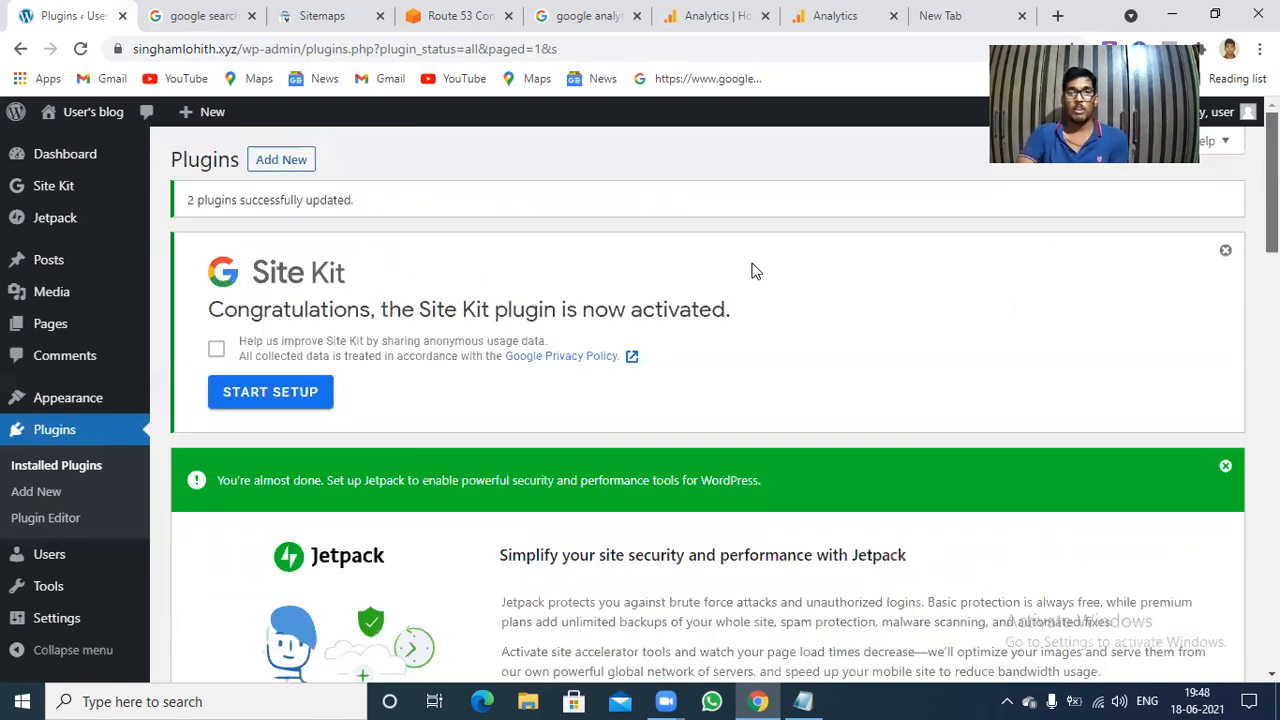
{"action": "left_click", "coordinate": [261, 404]}
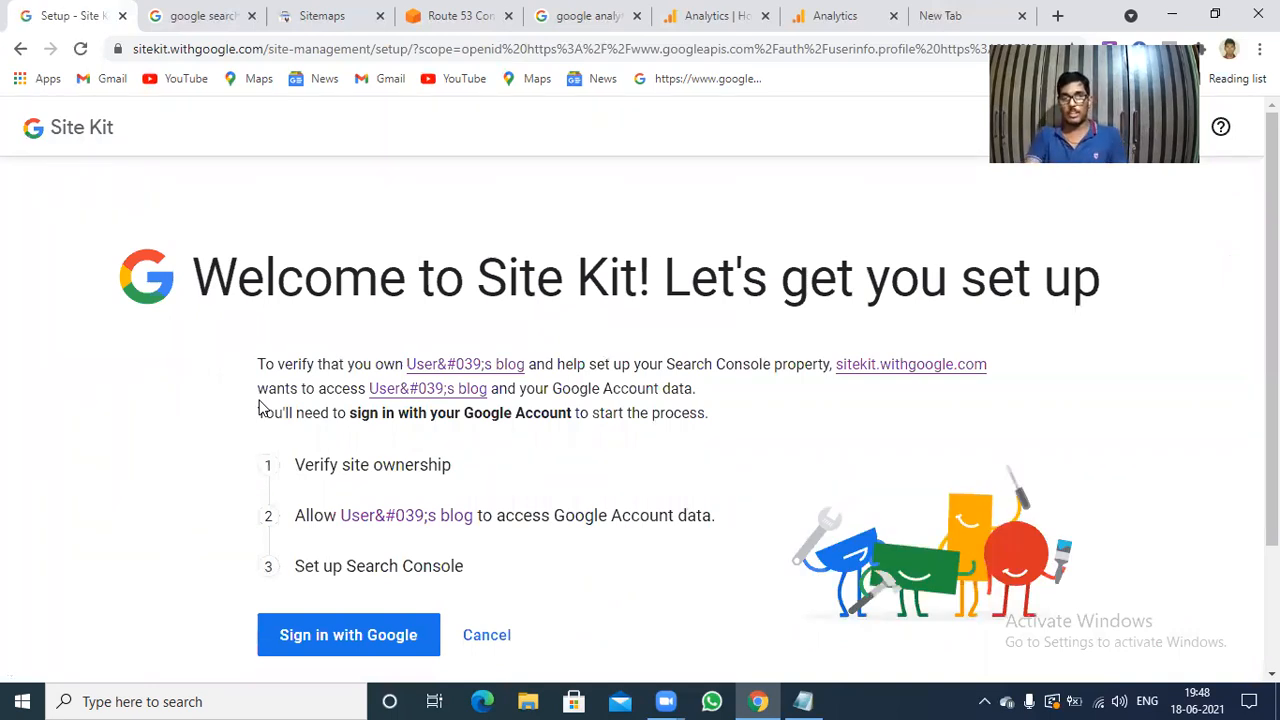
{"action": "left_click", "coordinate": [340, 645]}
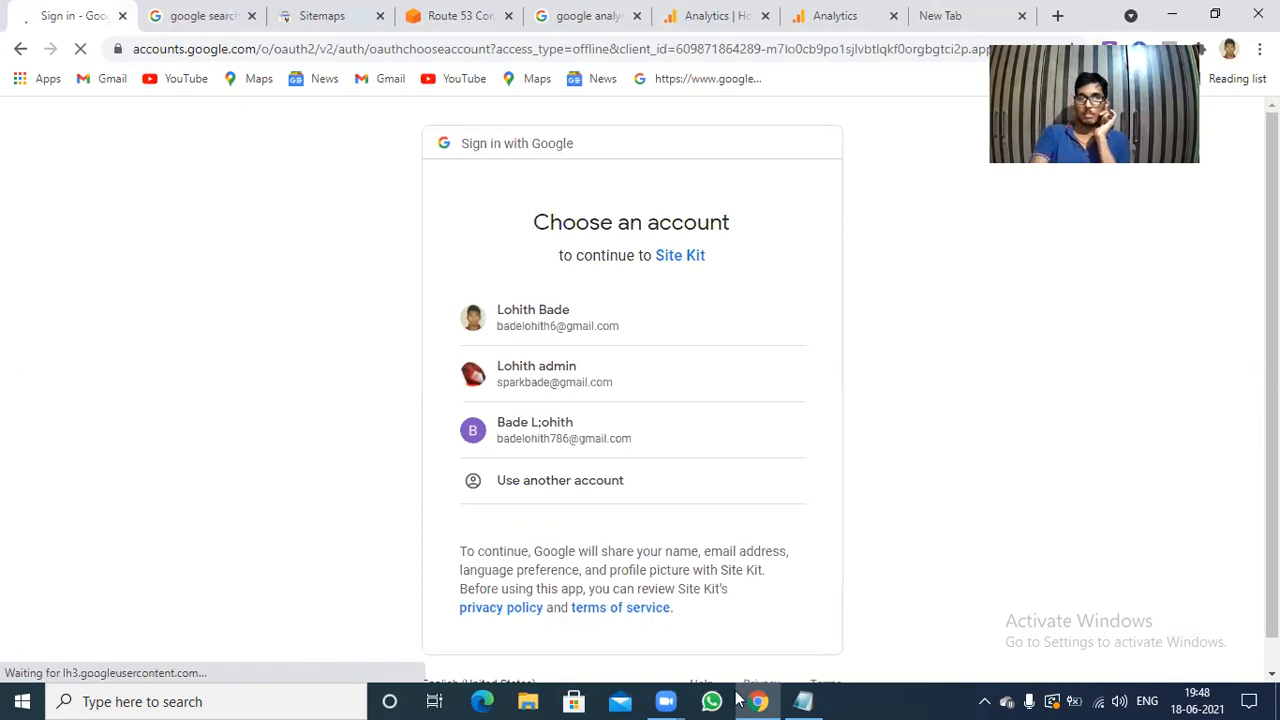
Sign in to Site Kit with the third listed Google account and allow both Search Console data and site management permissions.
{"action": "left_click", "coordinate": [555, 440]}
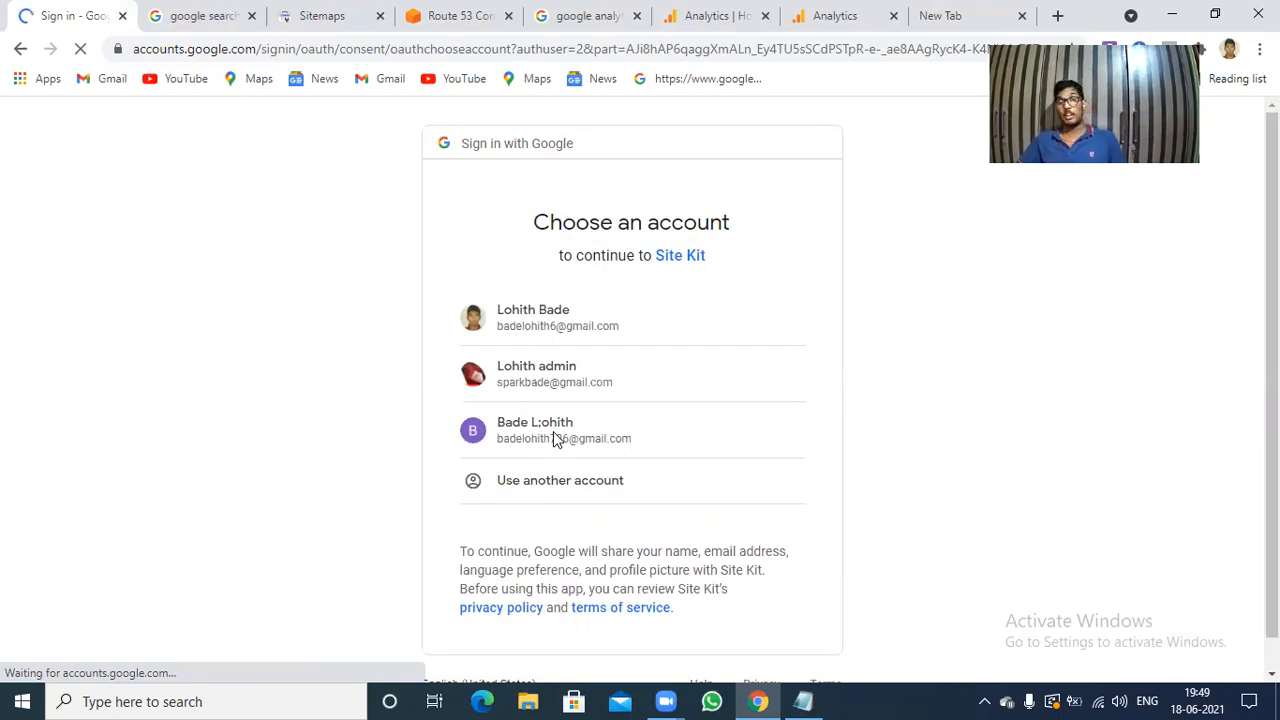
{"action": "left_click", "coordinate": [553, 434]}
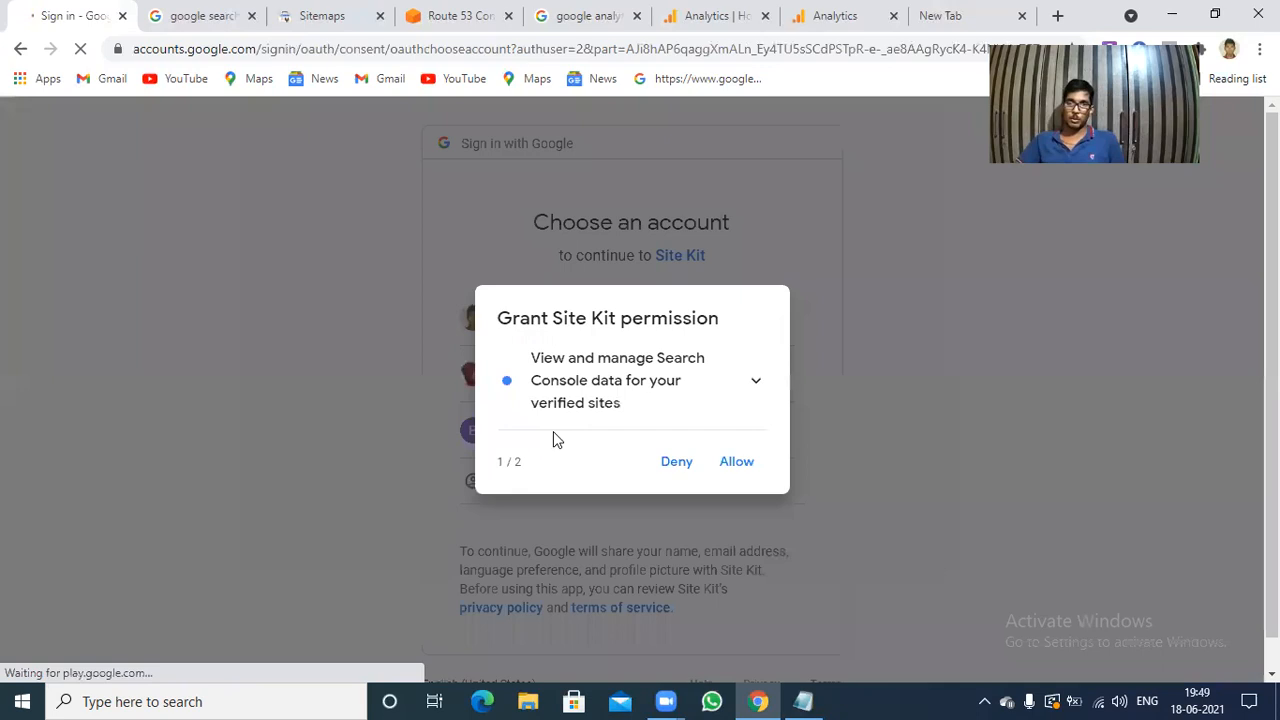
{"action": "left_click", "coordinate": [737, 462]}
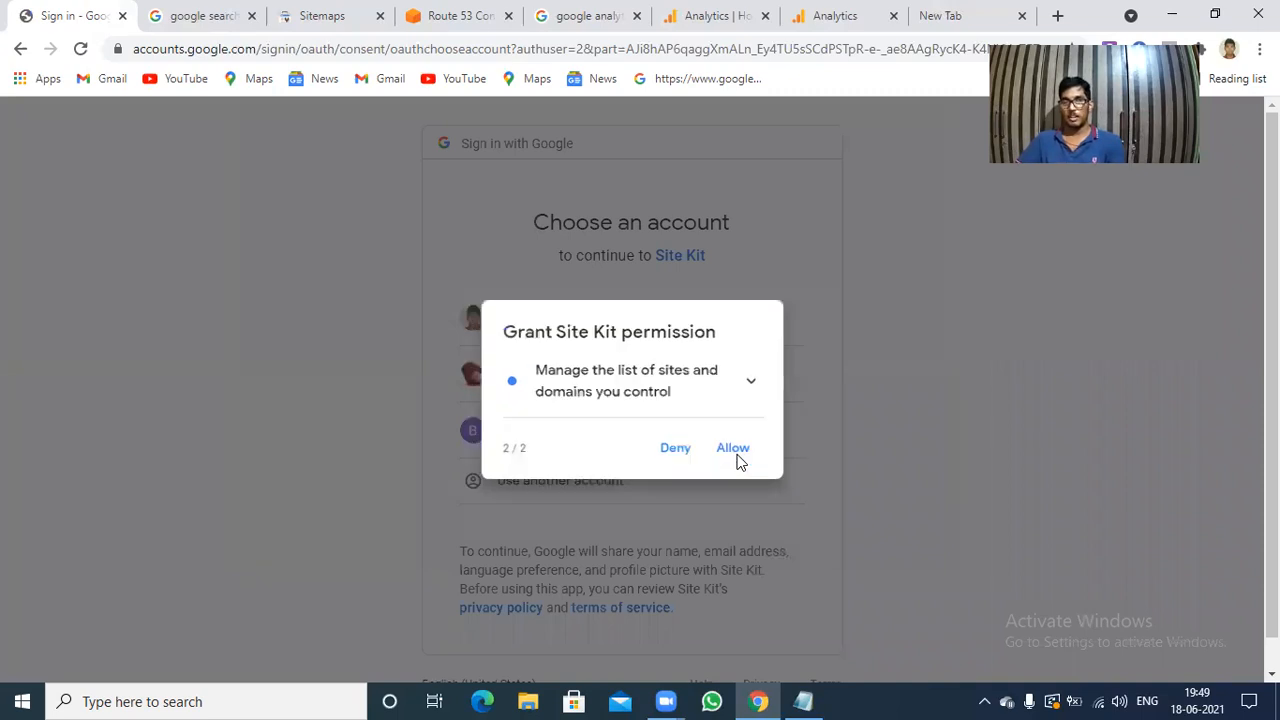
{"action": "left_click", "coordinate": [737, 452]}
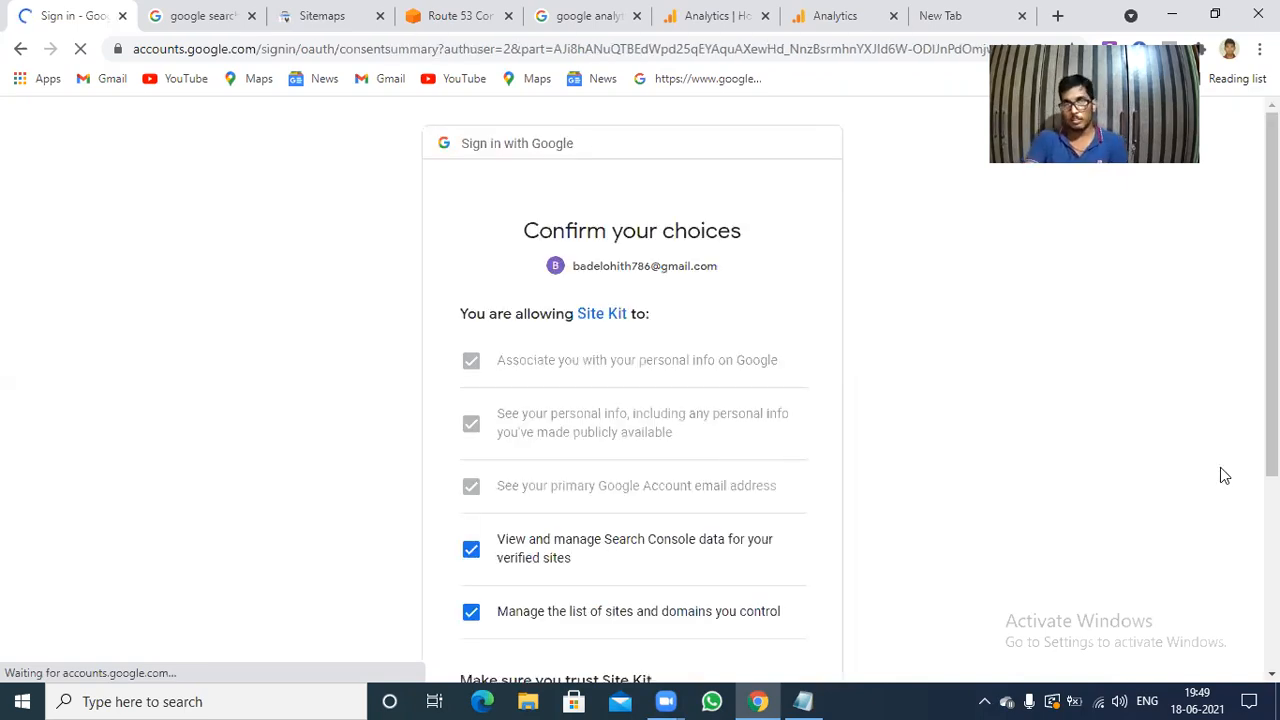
{"action": "scroll", "coordinate": [1272, 400], "scroll_direction": "down", "scroll_amount": 3}
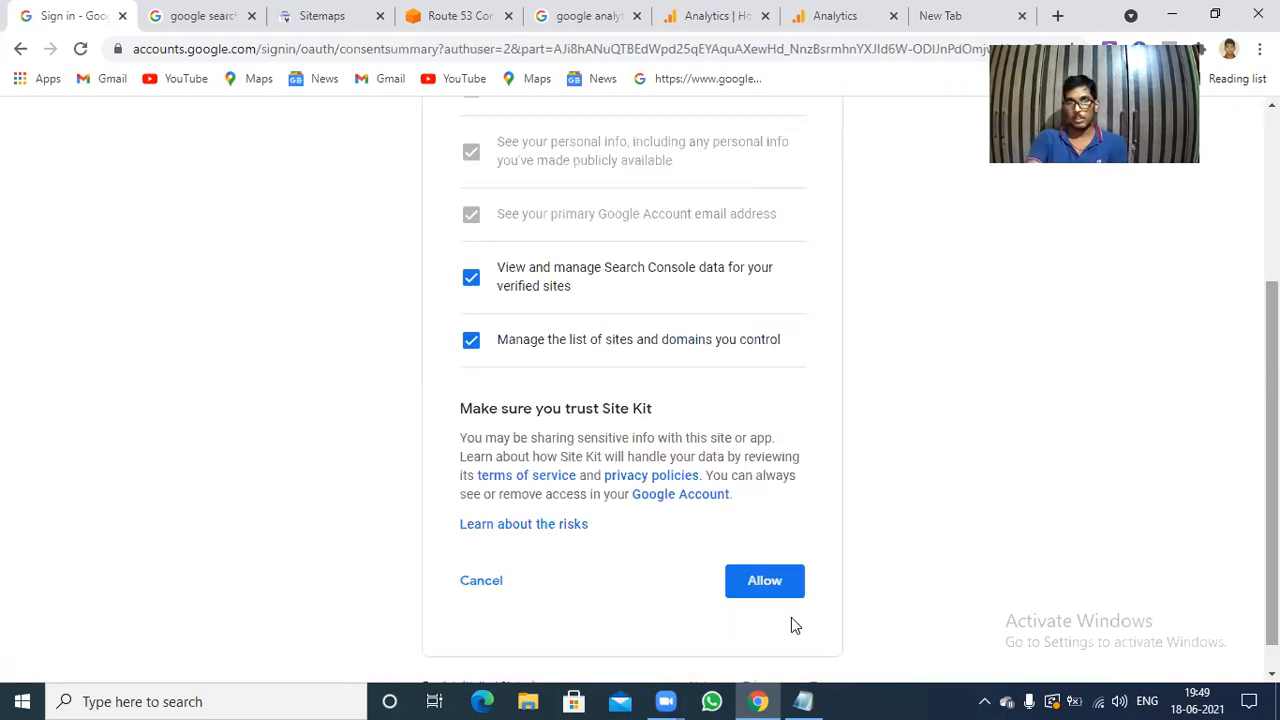
{"action": "left_click", "coordinate": [759, 582]}
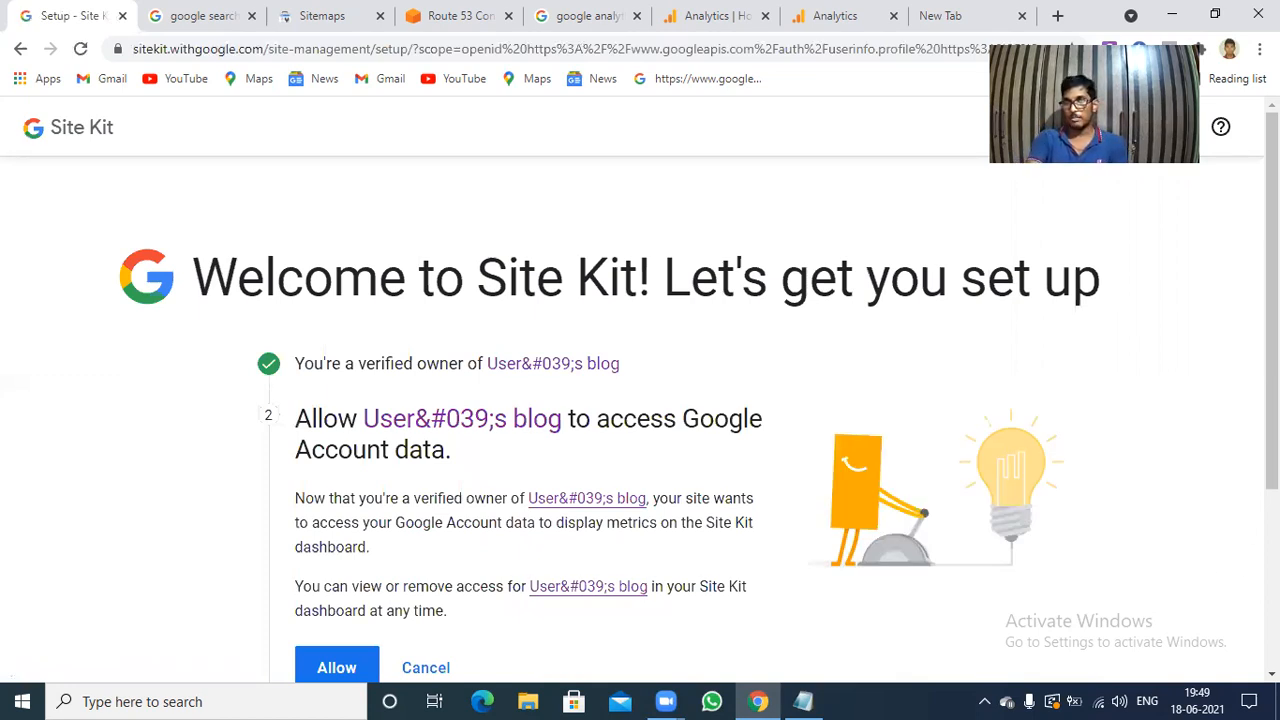
Allow the blog to access Google Account data, complete the Search Console setup, and go to the Site Kit dashboard.
{"action": "scroll", "coordinate": [1226, 546], "scroll_direction": "down", "scroll_amount": 2}
{"action": "scroll", "coordinate": [823, 504], "scroll_direction": "down", "scroll_amount": 1}
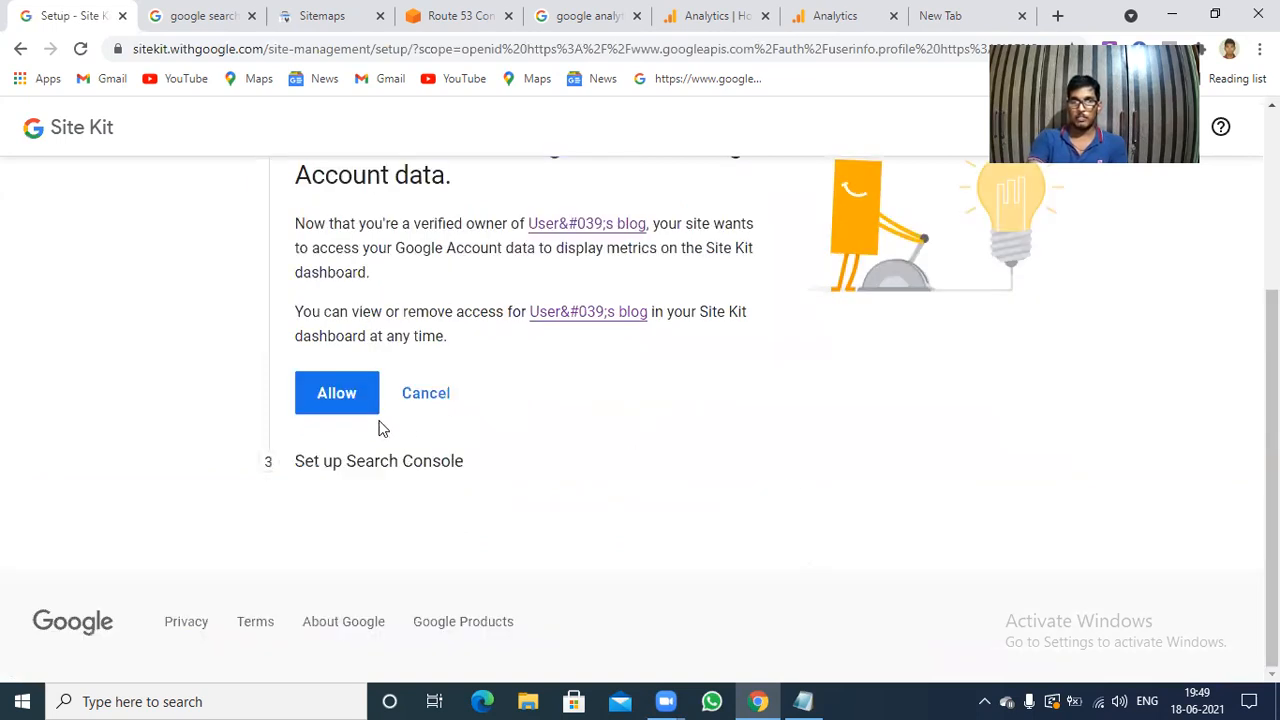
{"action": "left_click", "coordinate": [338, 403]}
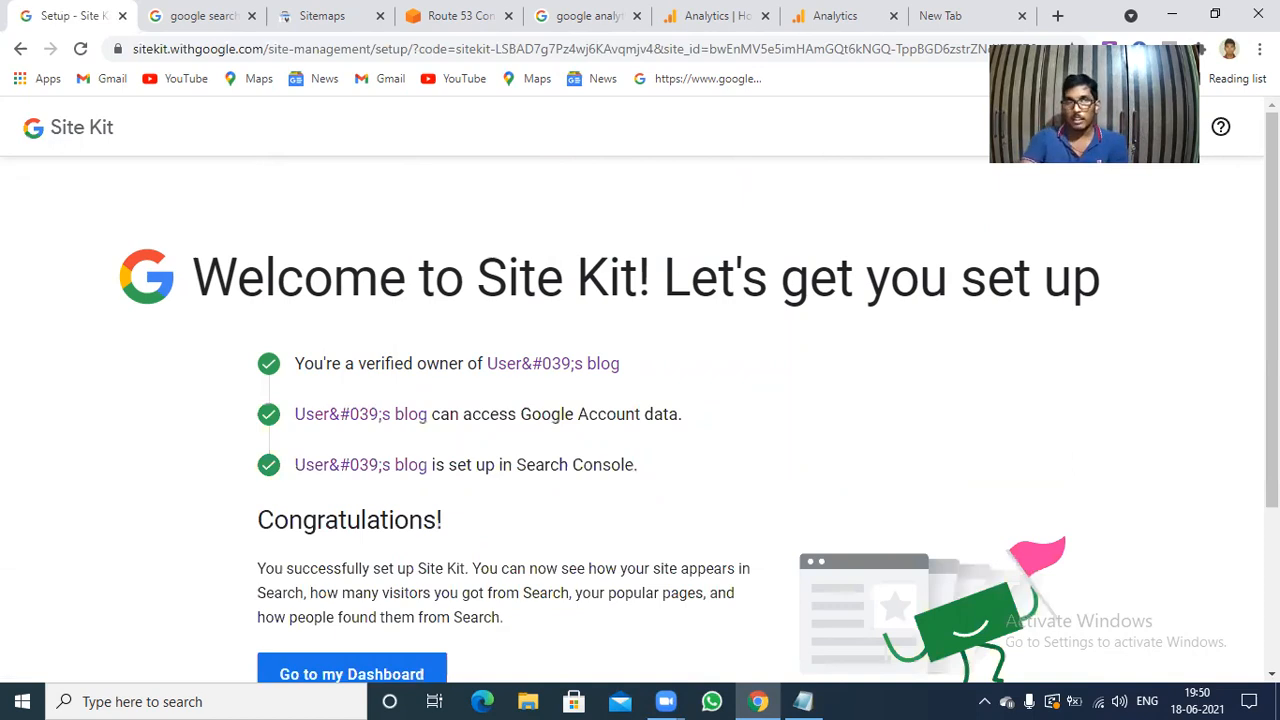
{"action": "scroll", "coordinate": [640, 400], "scroll_direction": "down", "scroll_amount": 2}
{"action": "scroll", "coordinate": [640, 400], "scroll_direction": "up", "scroll_amount": 1}
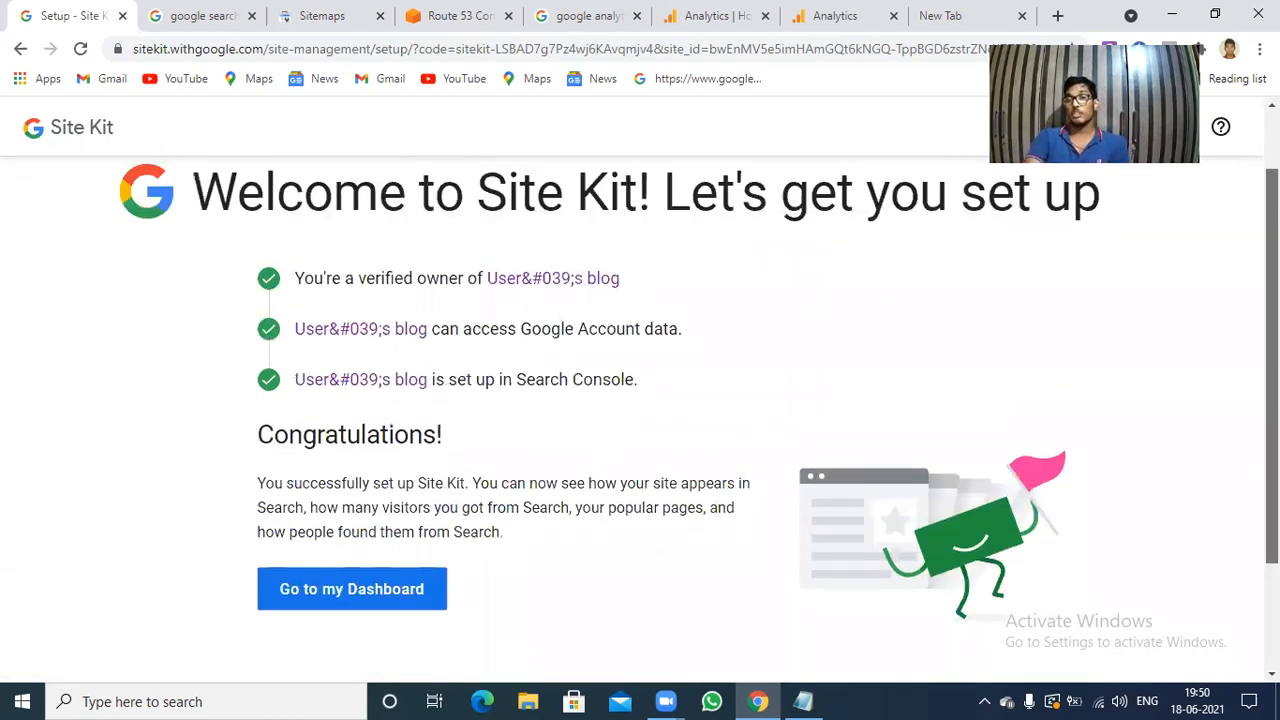
{"action": "scroll", "coordinate": [646, 509], "scroll_direction": "down", "scroll_amount": 1}
{"action": "scroll", "coordinate": [500, 518], "scroll_direction": "down", "scroll_amount": 1}
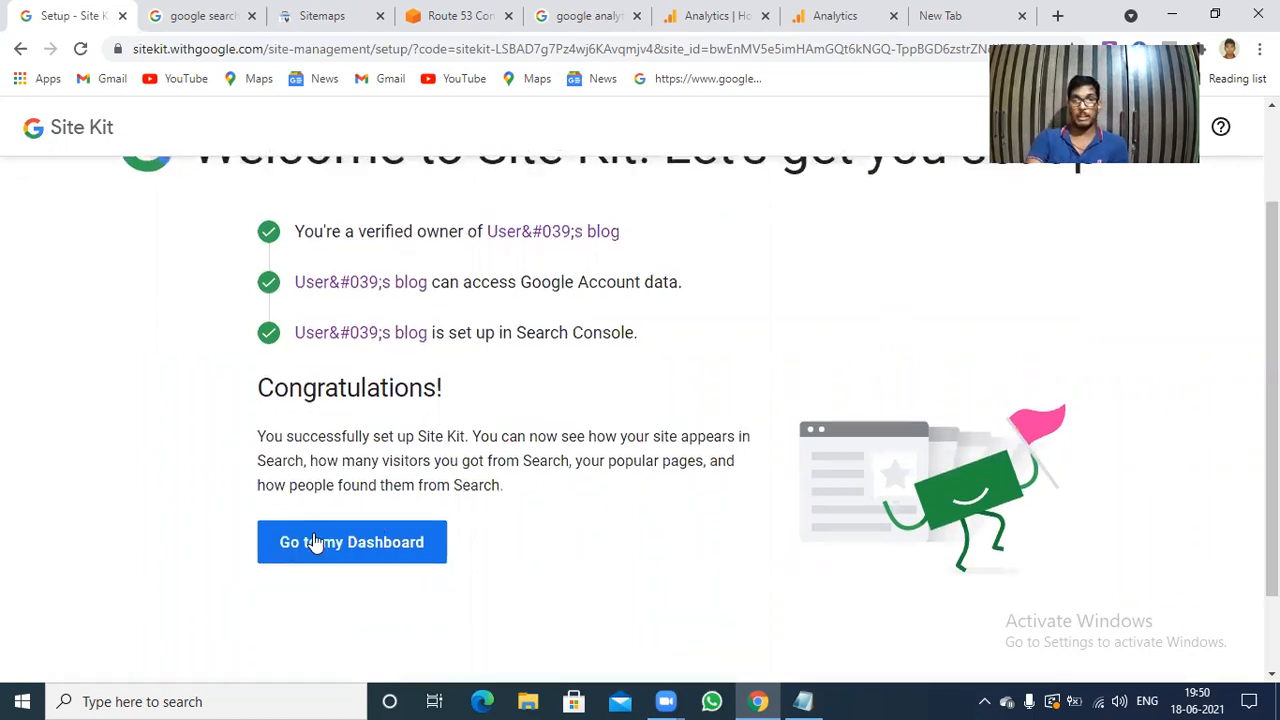
{"action": "left_click", "coordinate": [326, 556]}
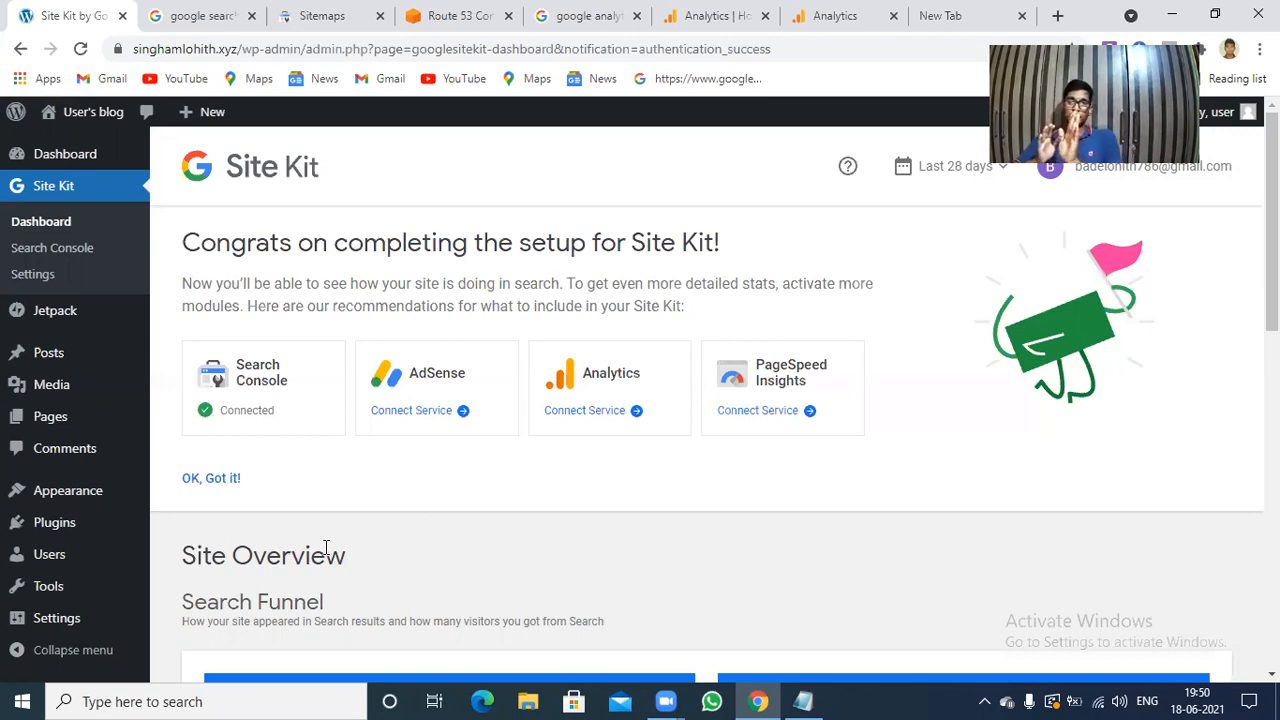
Connect the Analytics service using the same Google account and allow Site Kit to see and download Google Analytics data.
{"action": "left_click", "coordinate": [589, 414]}
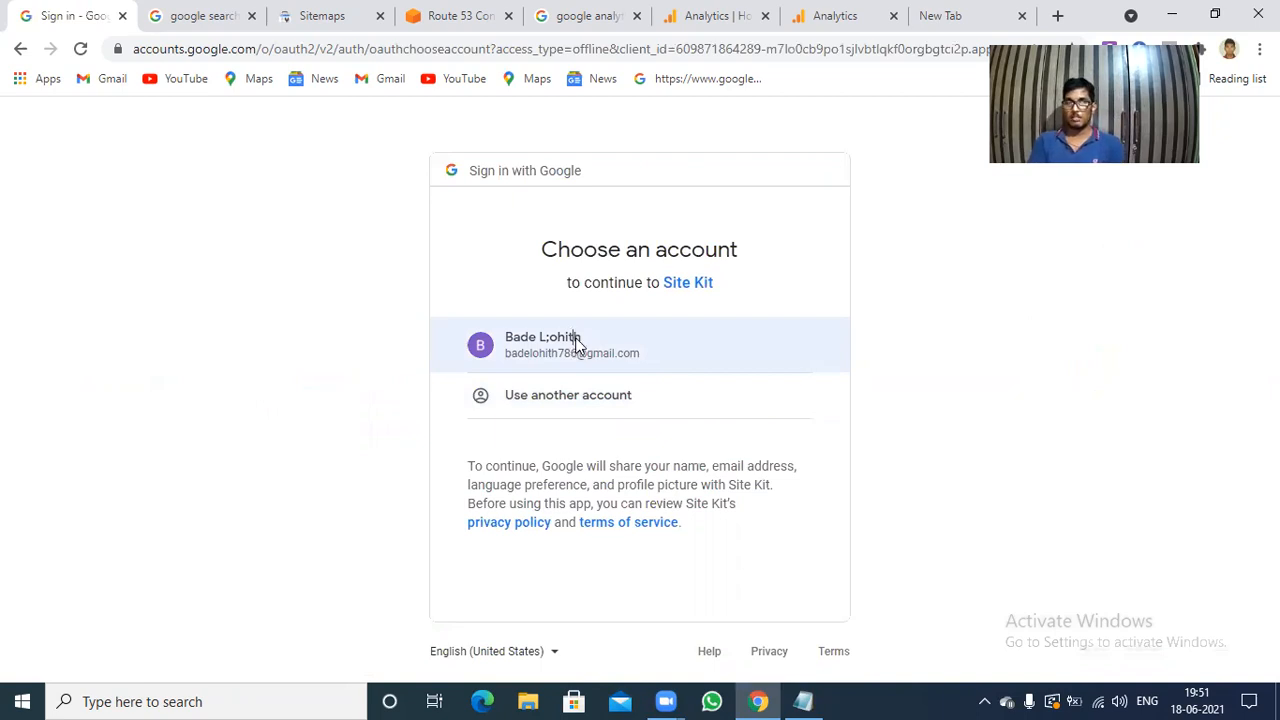
{"action": "left_click", "coordinate": [576, 345]}
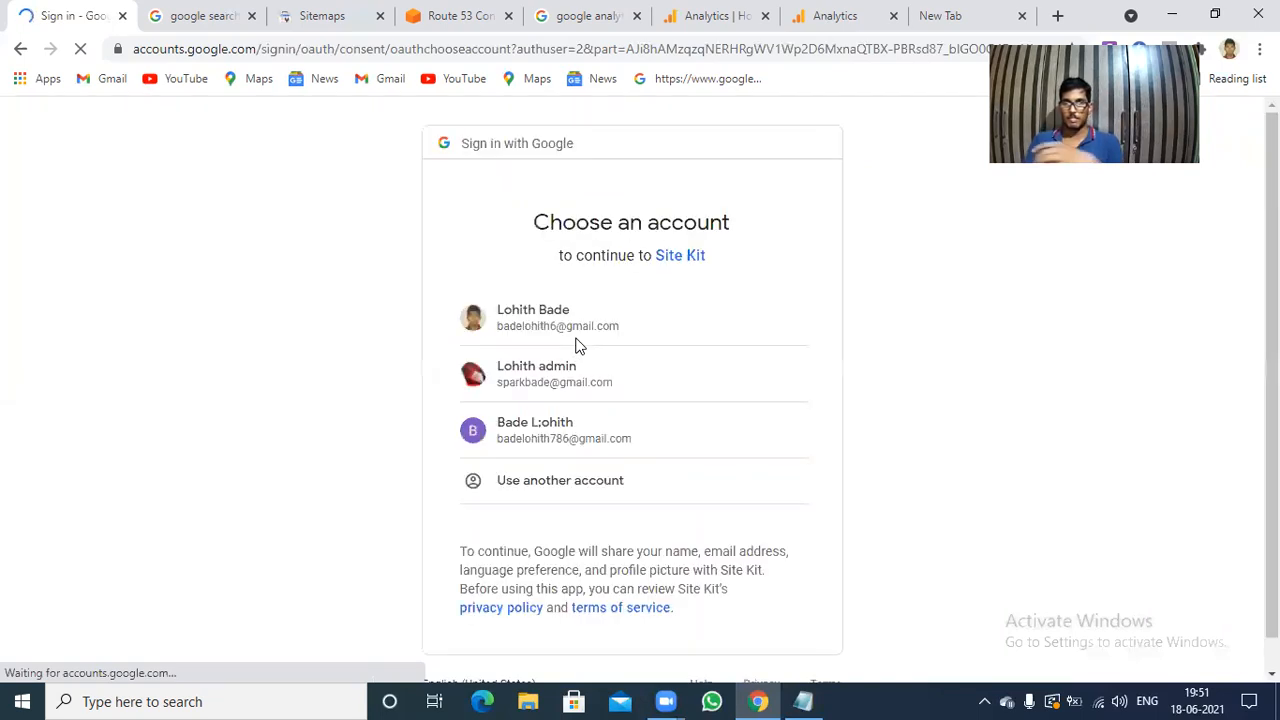
{"action": "left_click", "coordinate": [560, 432]}
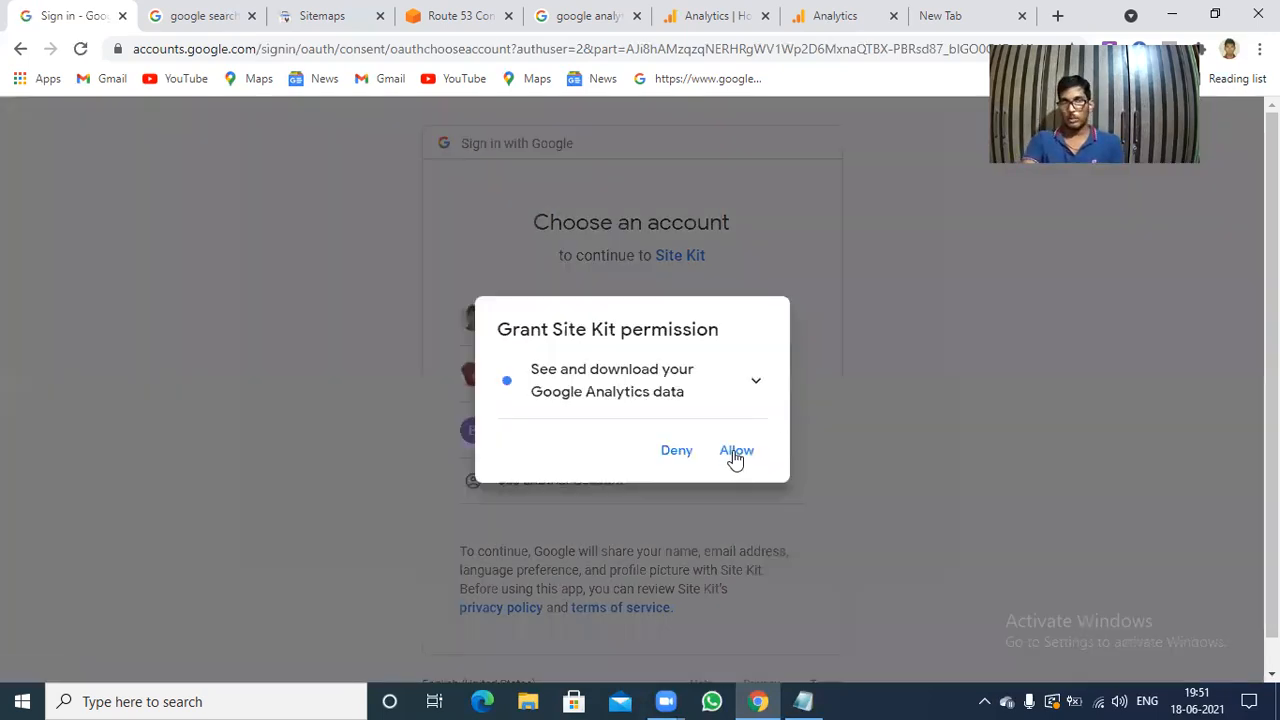
{"action": "left_click", "coordinate": [735, 450]}
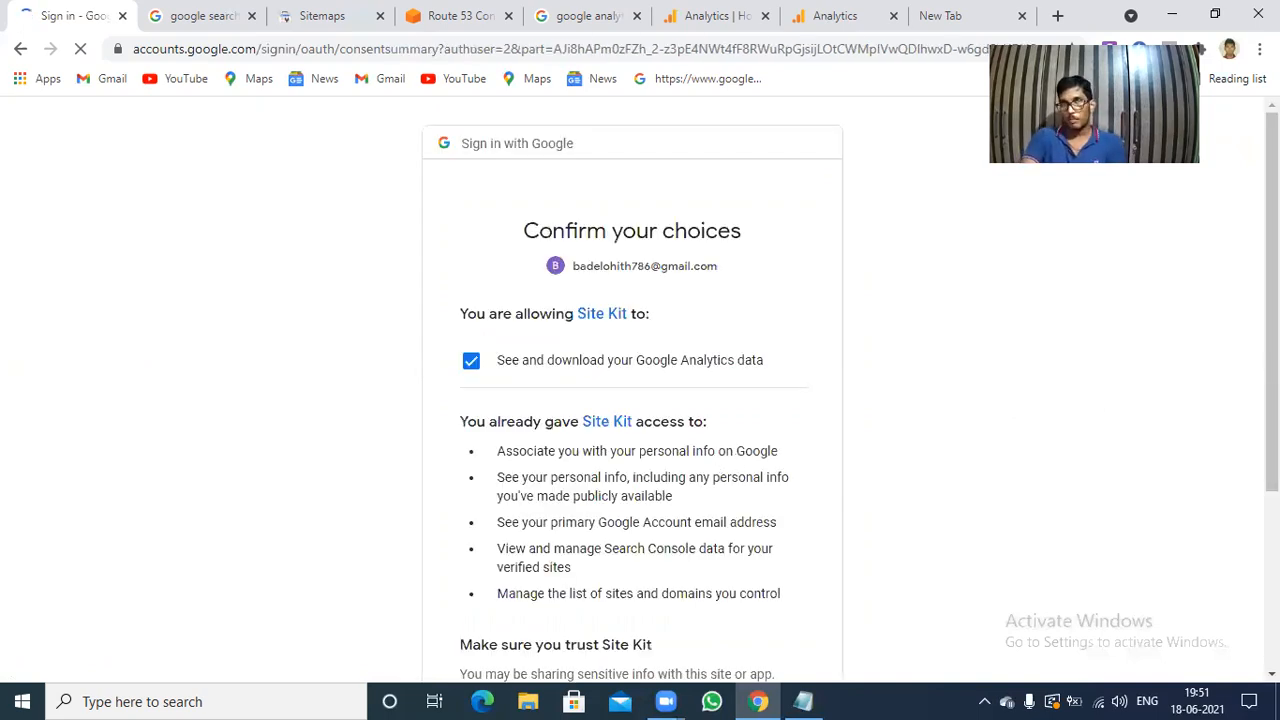
{"action": "scroll", "coordinate": [1200, 475], "scroll_direction": "down", "scroll_amount": 2}
{"action": "left_click", "coordinate": [757, 614]}
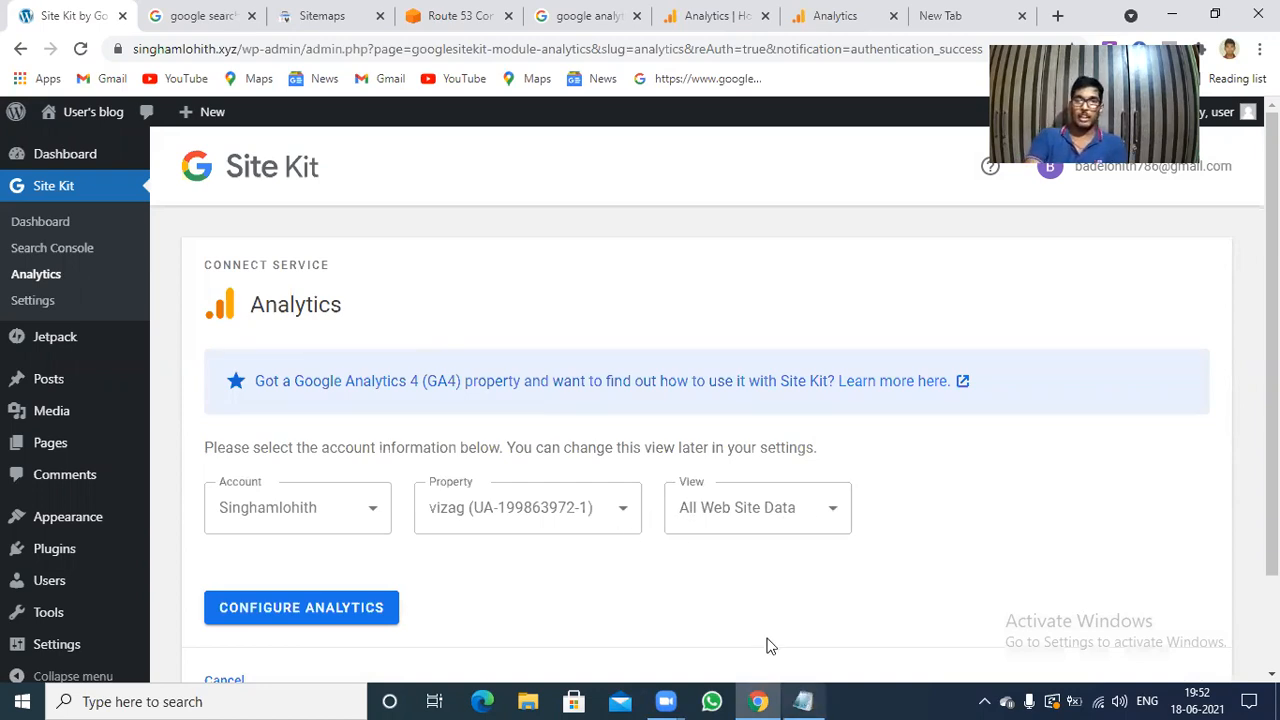
Check the account and property in Google Analytics, and configure Site Kit's Analytics with the vizag property and All Web Site Data view.
{"action": "key", "text": "alt+Tab"}
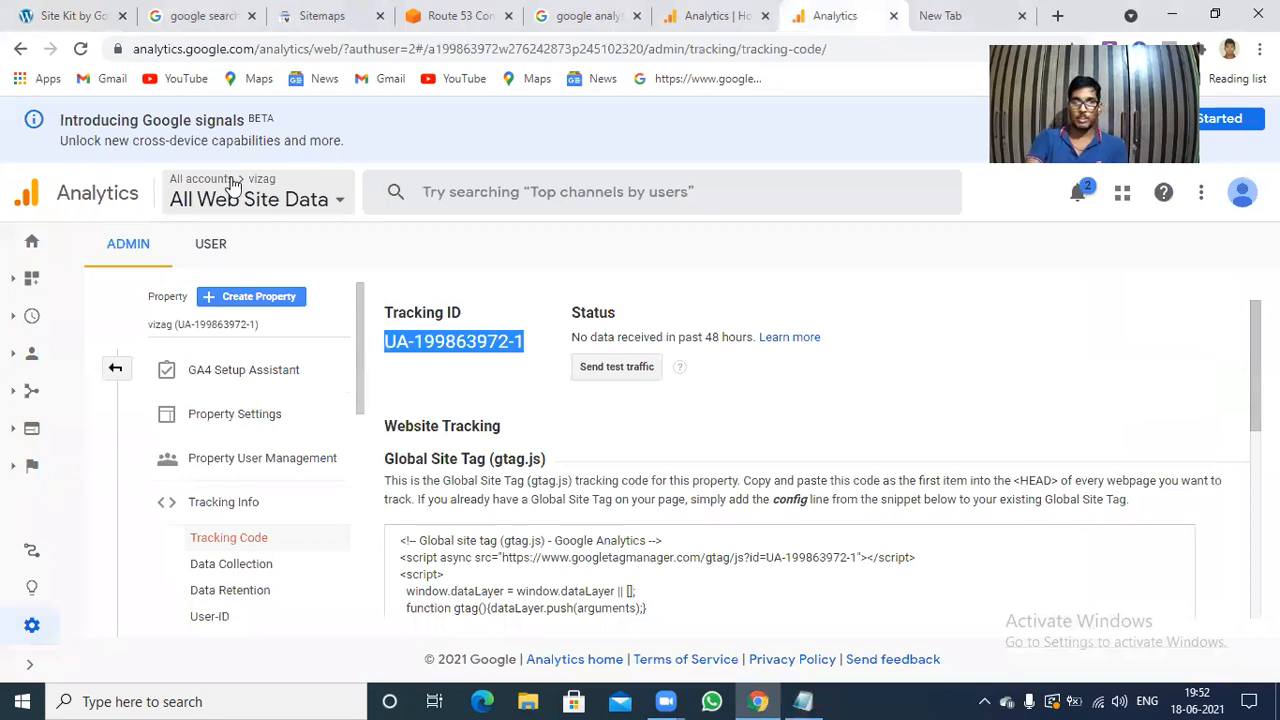
{"action": "left_click", "coordinate": [232, 185]}
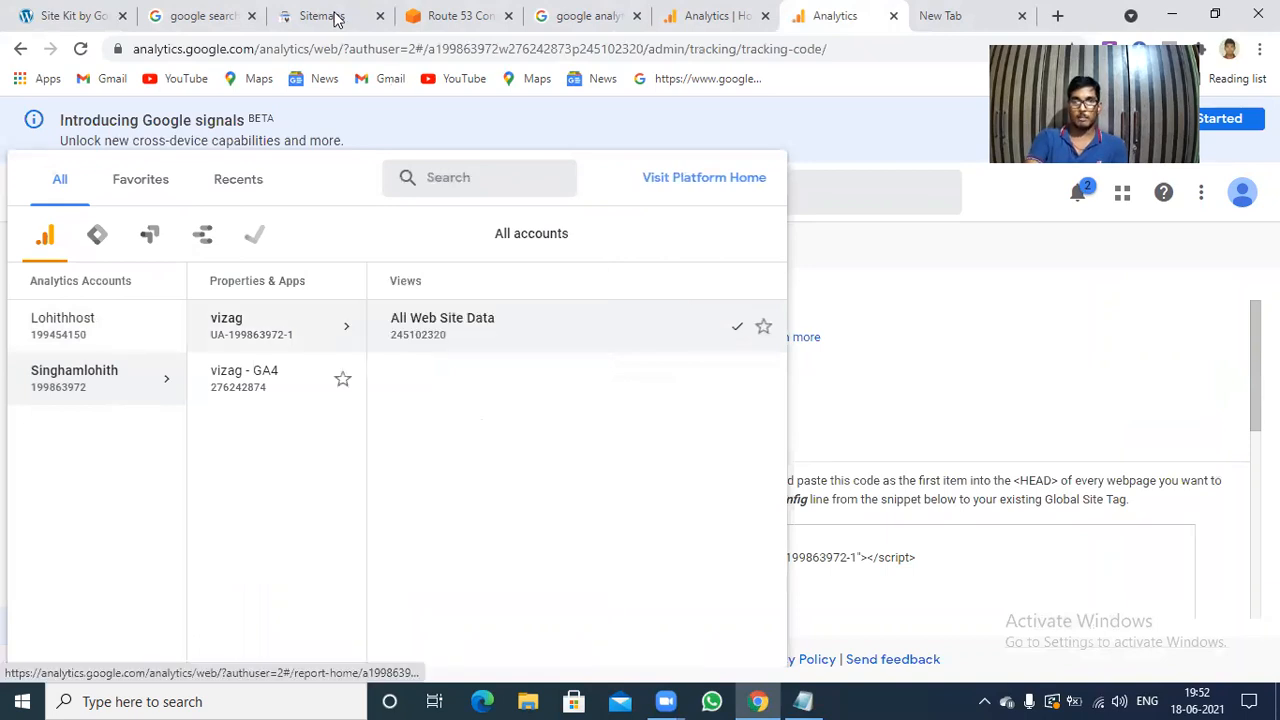
{"action": "left_click", "coordinate": [458, 12]}
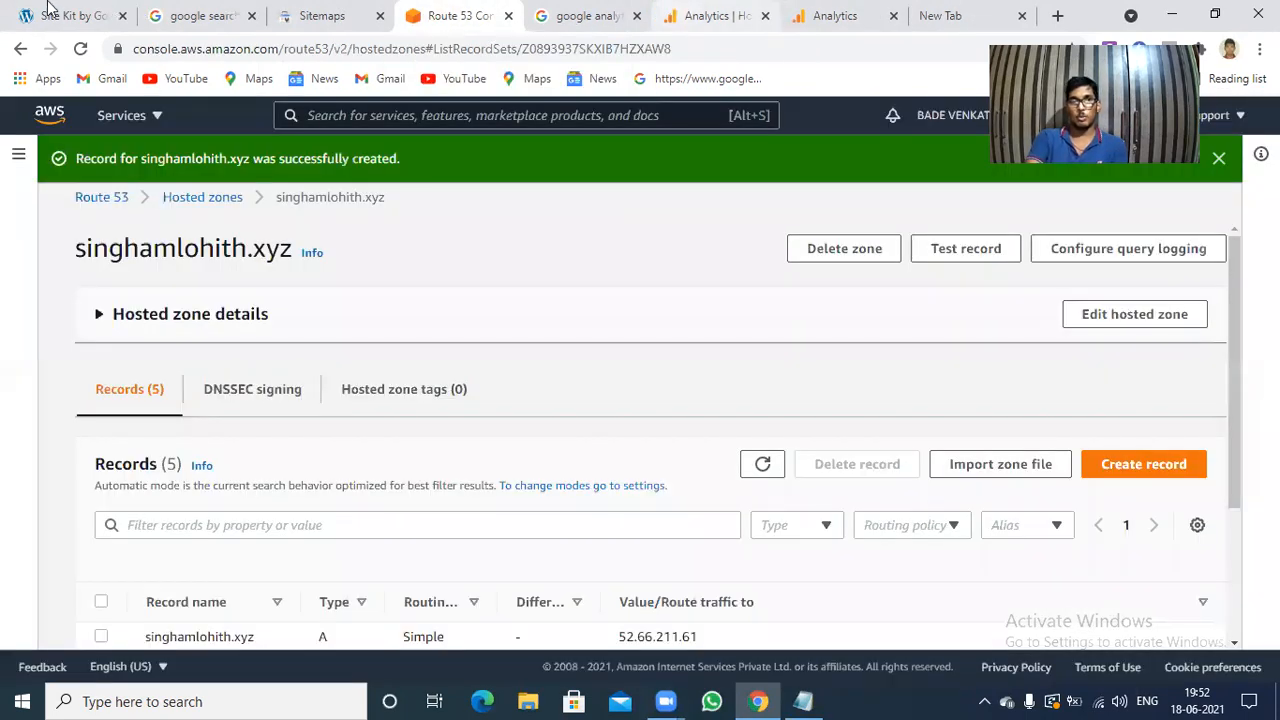
{"action": "left_click", "coordinate": [49, 9]}
{"action": "left_click", "coordinate": [307, 612]}
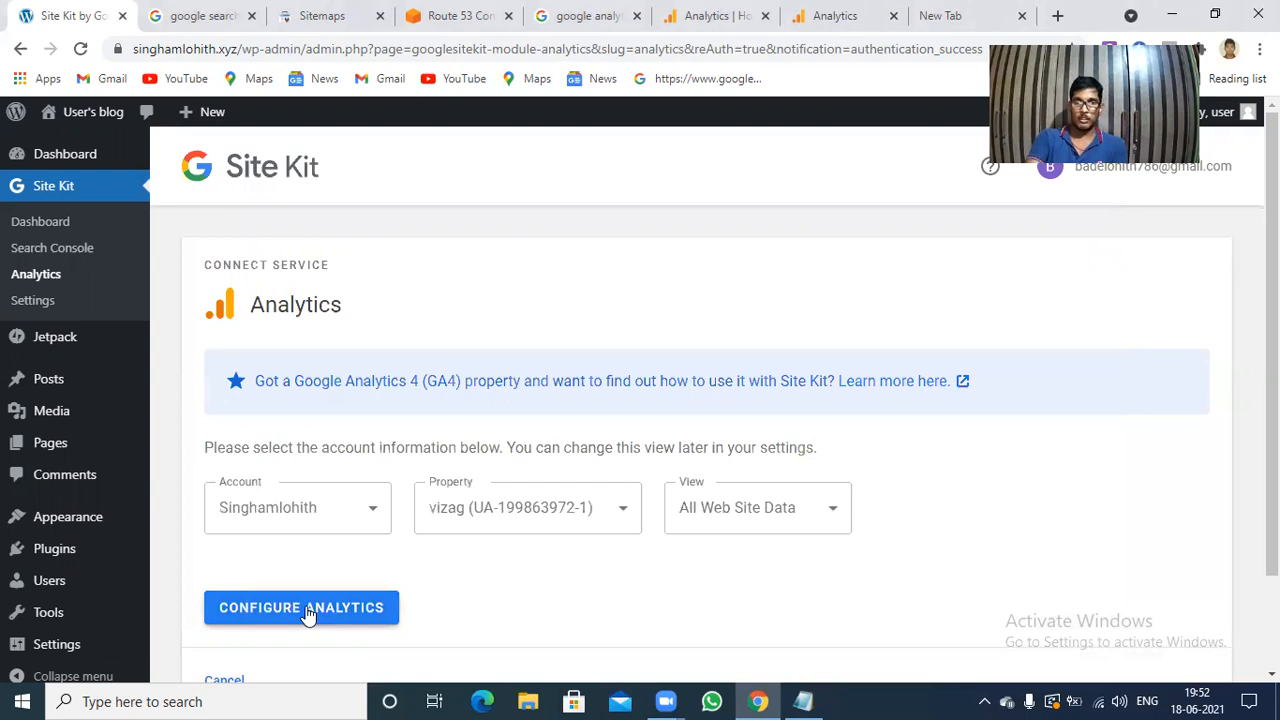
{"action": "left_click", "coordinate": [306, 609]}
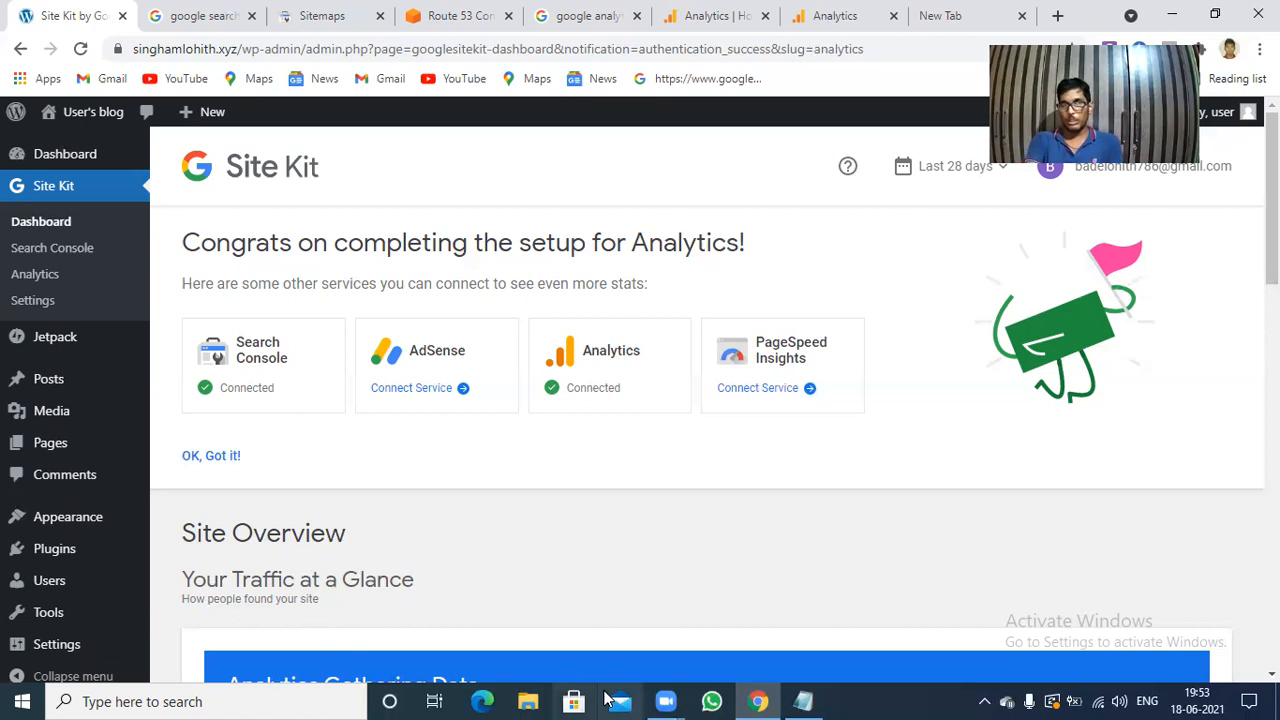
Connect the PageSpeed Insights service and review the Site Kit dashboard down to the Page Speed and Experience section.
{"action": "left_click", "coordinate": [731, 396]}
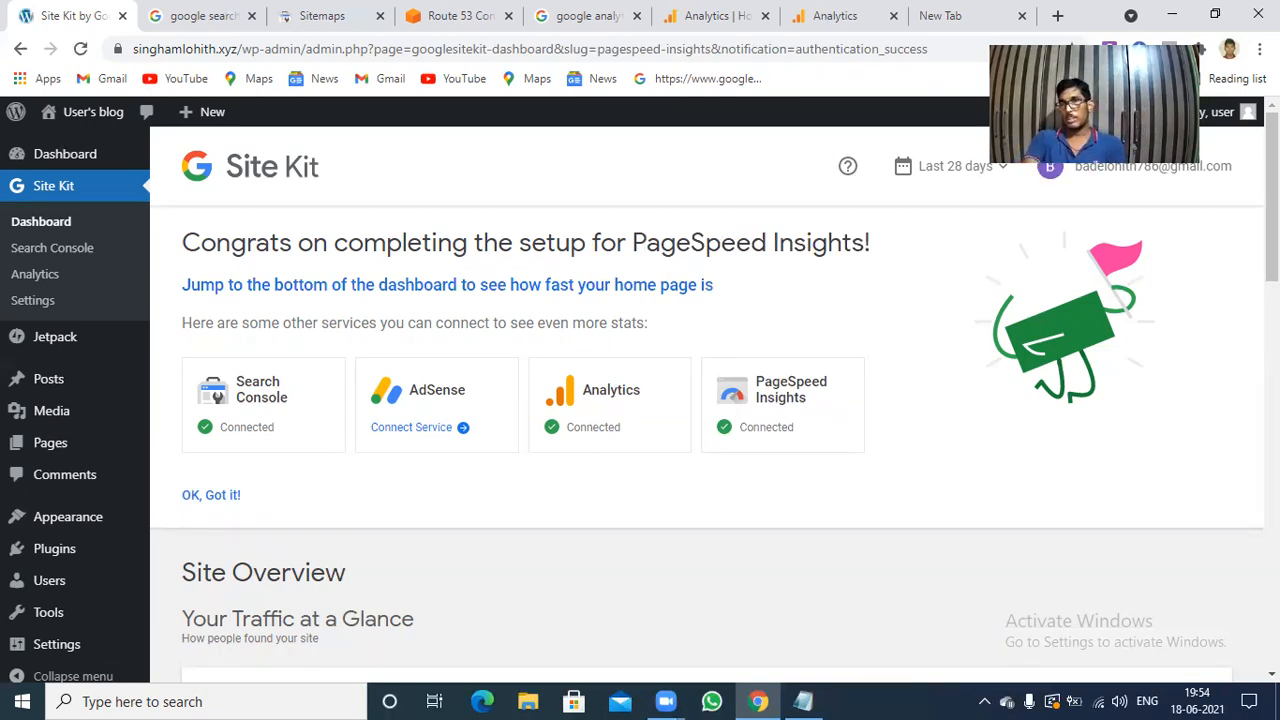
{"action": "scroll", "coordinate": [706, 404], "scroll_direction": "down", "scroll_amount": 10}
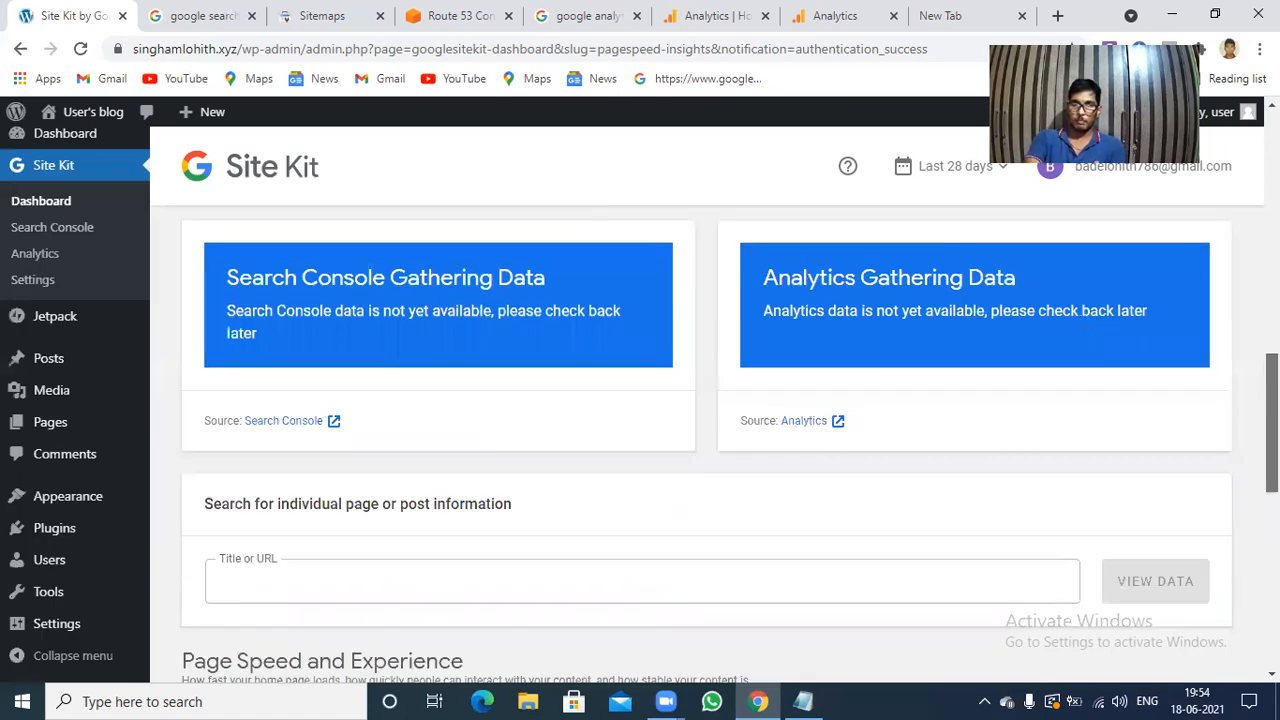
{"action": "scroll", "coordinate": [706, 404], "scroll_direction": "down", "scroll_amount": 3}
{"action": "scroll", "coordinate": [706, 404], "scroll_direction": "up", "scroll_amount": 2}
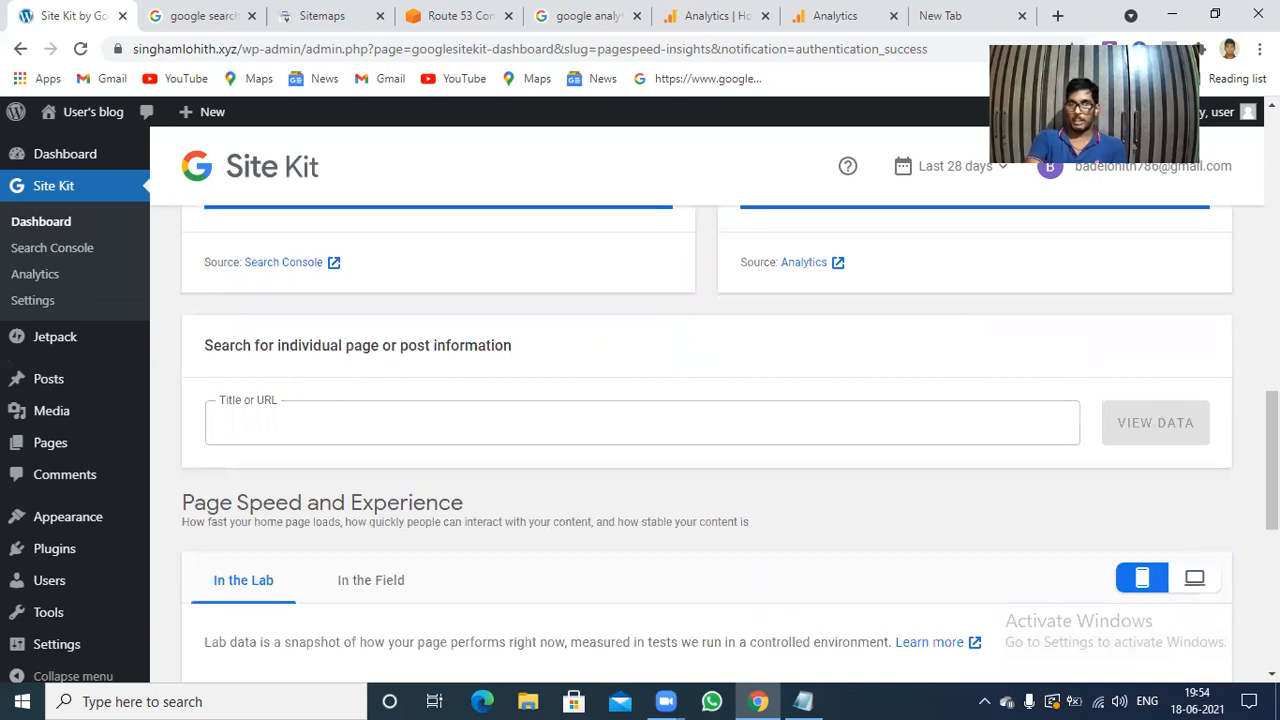
{"action": "left_click_drag", "start_coordinate": [1272, 460], "coordinate": [1272, 180]}
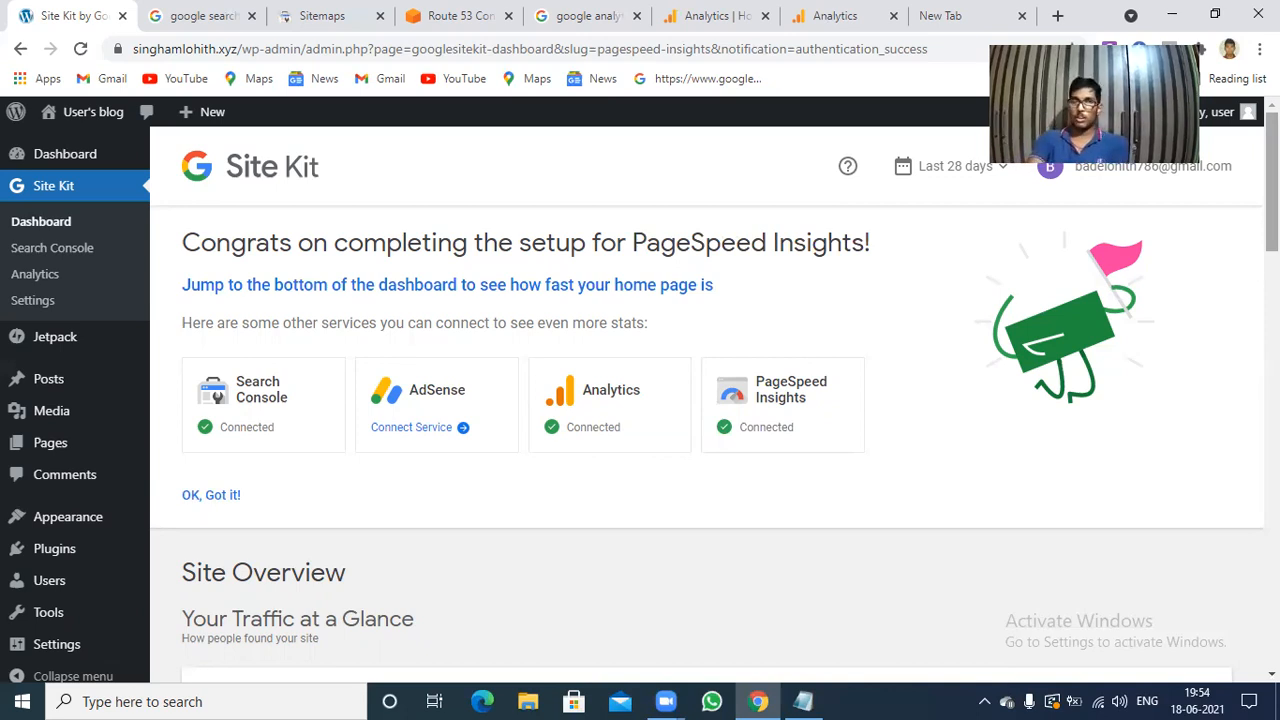
{"action": "scroll", "coordinate": [707, 400], "scroll_direction": "down", "scroll_amount": 1}
{"action": "scroll", "coordinate": [707, 400], "scroll_direction": "down", "scroll_amount": 3}
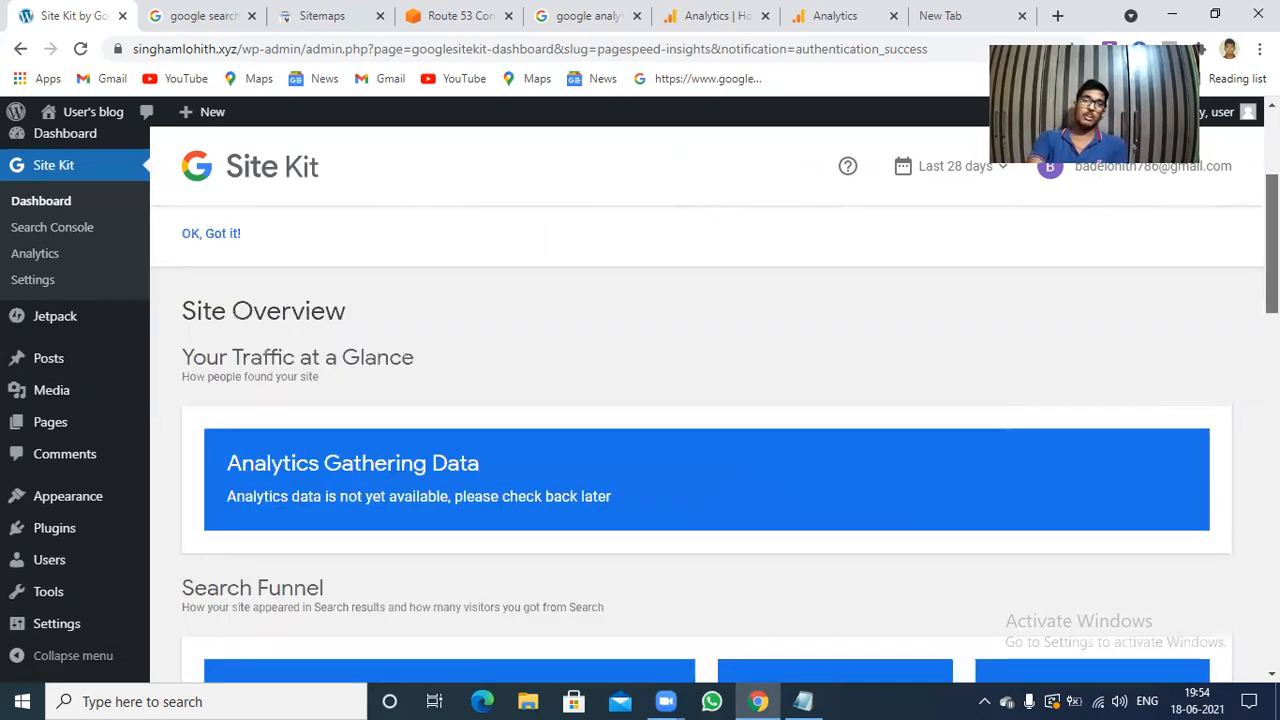
{"action": "scroll", "coordinate": [30, 312], "scroll_direction": "up", "scroll_amount": 2}
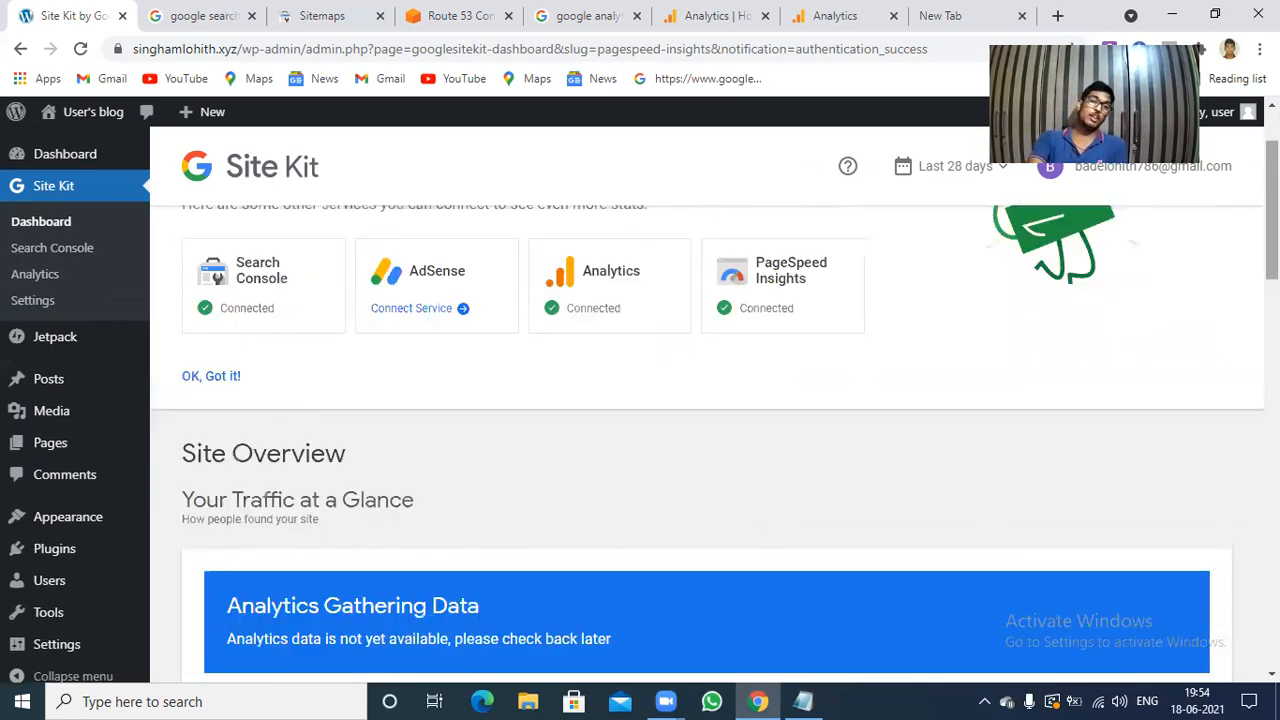
Review the connected services and the additional services available to connect in the Site Kit settings.
{"action": "left_click", "coordinate": [31, 309]}
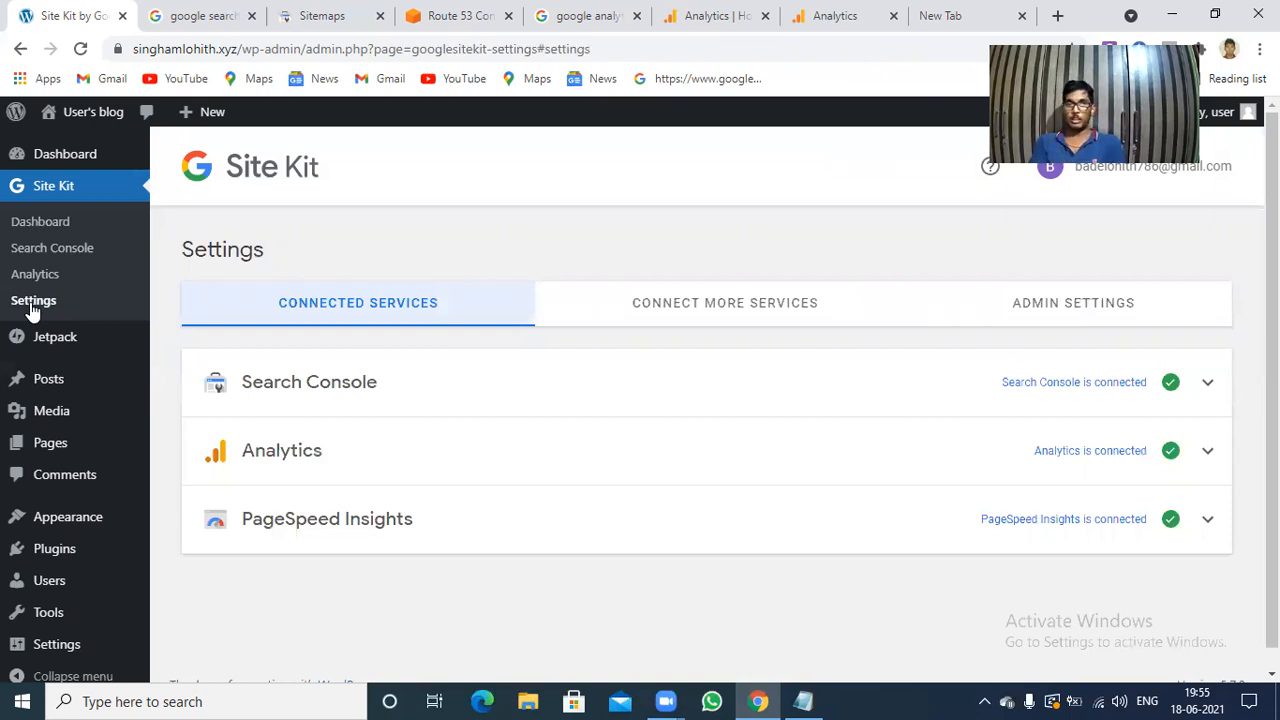
{"action": "left_click", "coordinate": [709, 314]}
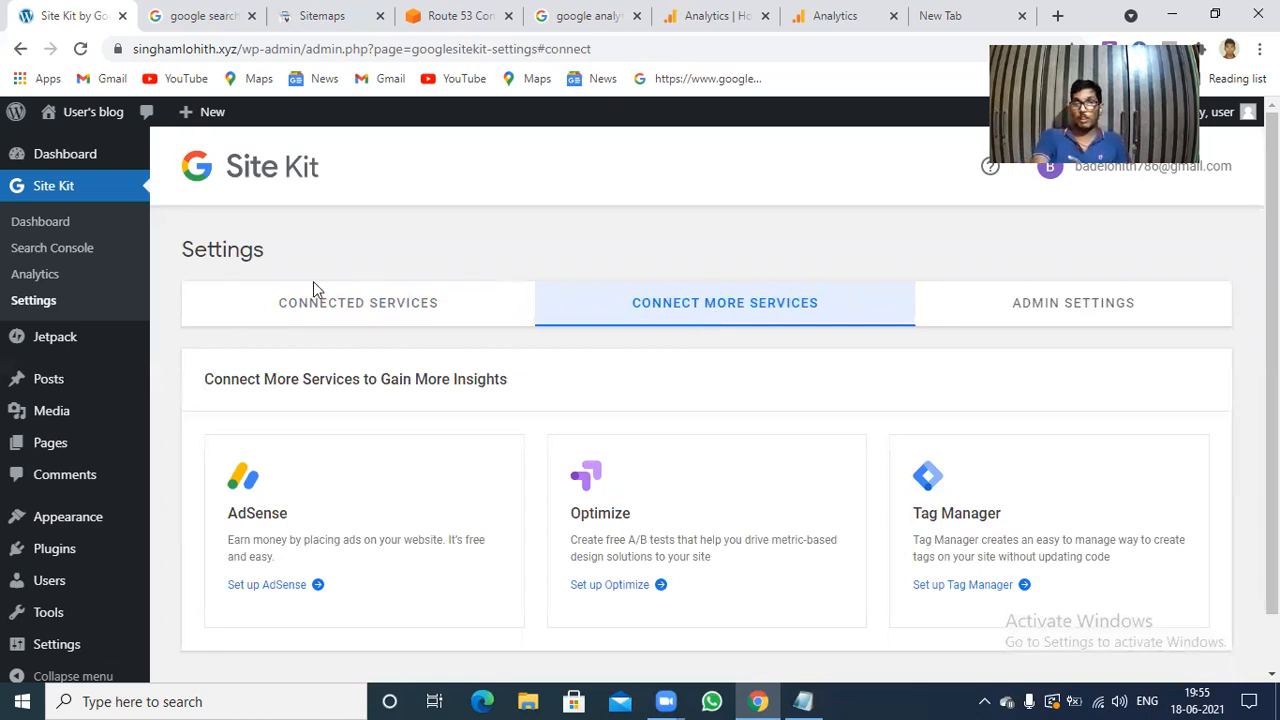
{"action": "left_click", "coordinate": [357, 316]}
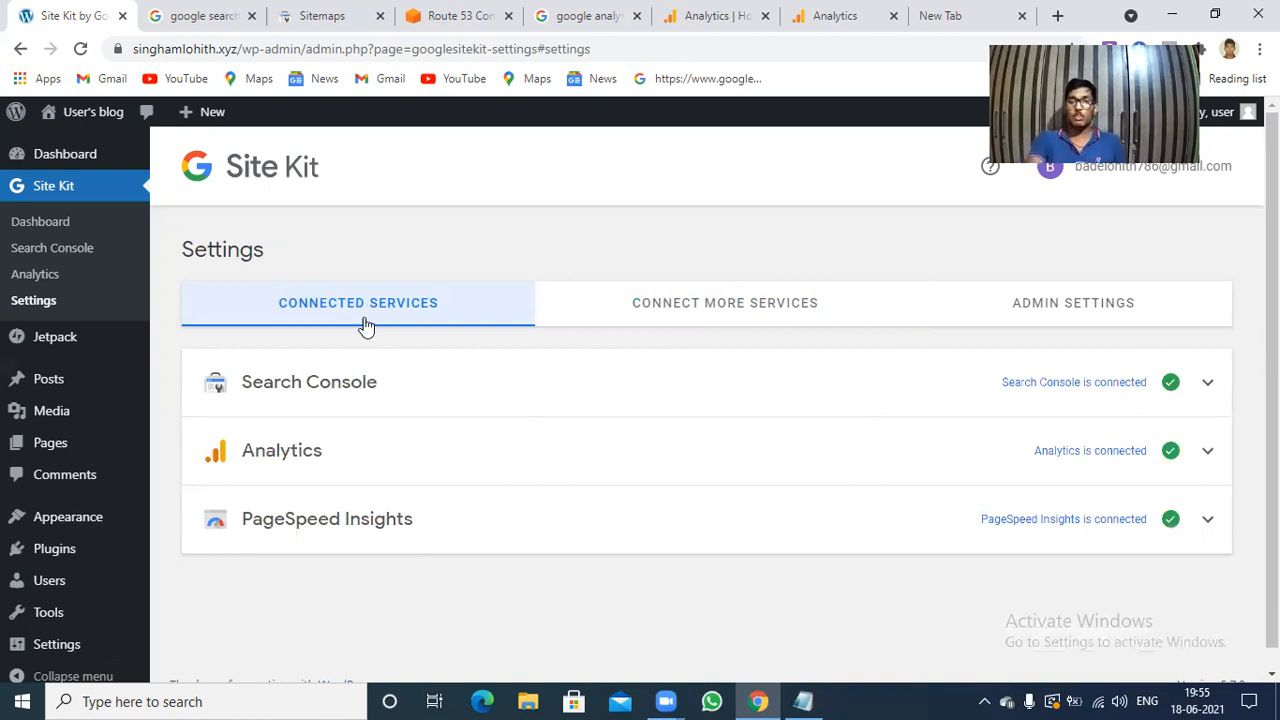
{"action": "left_click", "coordinate": [691, 307]}
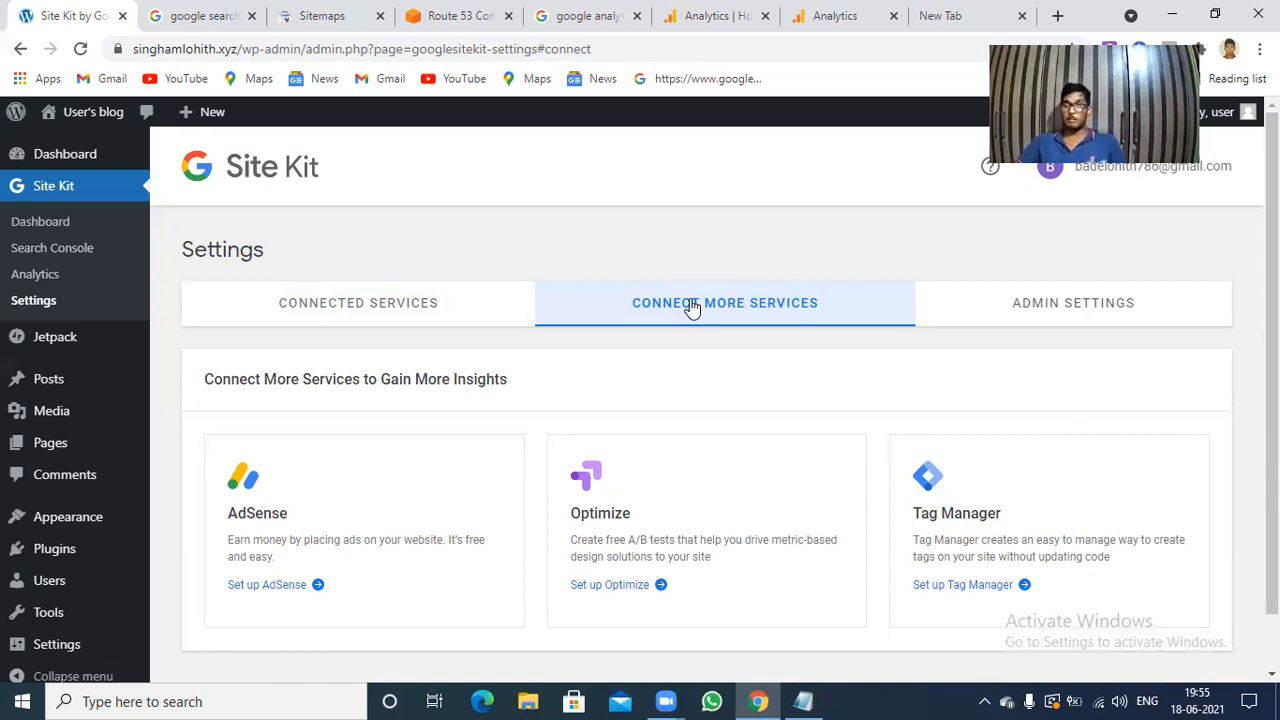
{"action": "scroll", "coordinate": [1272, 390], "scroll_direction": "down", "scroll_amount": 1}
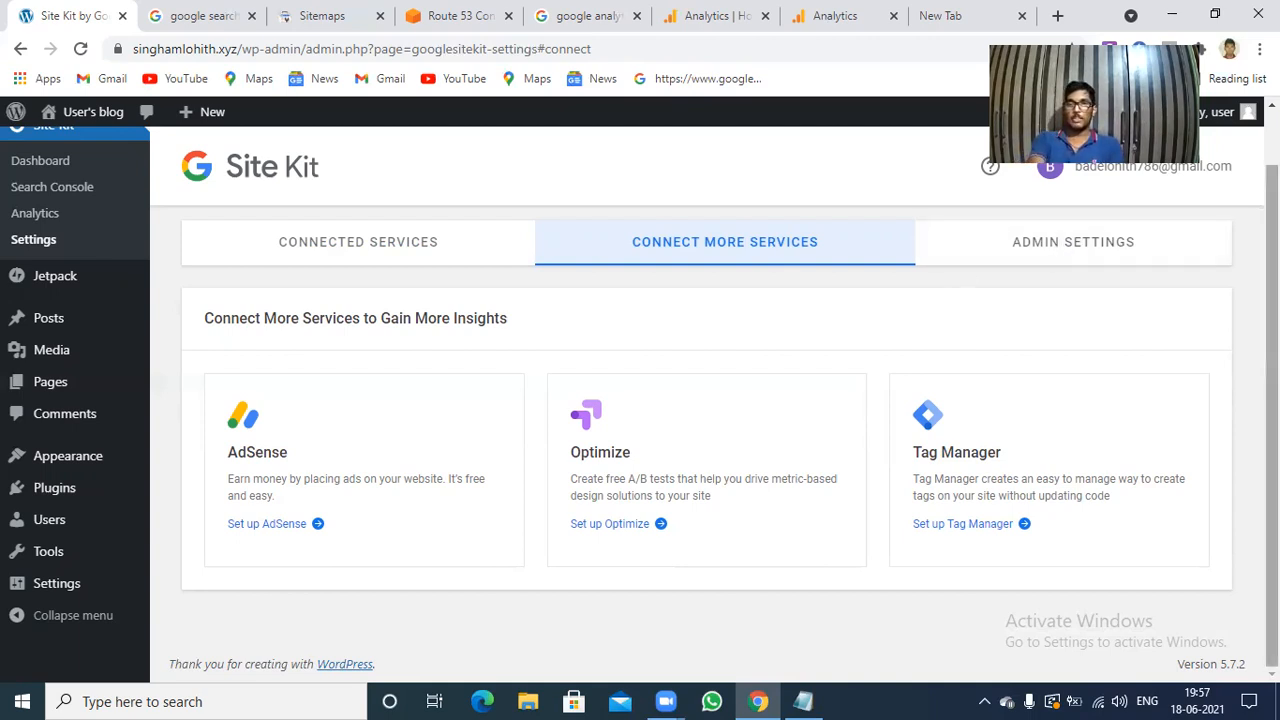
{"action": "scroll", "coordinate": [1270, 400], "scroll_direction": "up", "scroll_amount": 1}
{"action": "scroll", "coordinate": [700, 400], "scroll_direction": "down", "scroll_amount": 1}
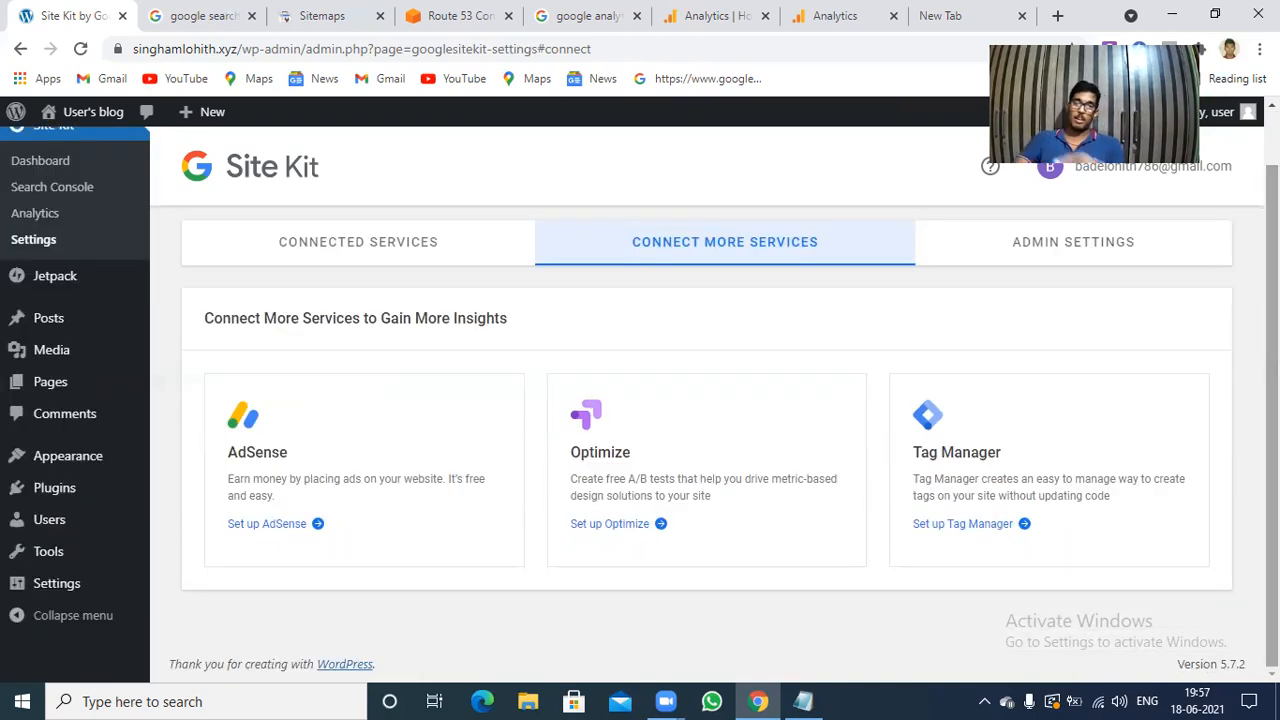